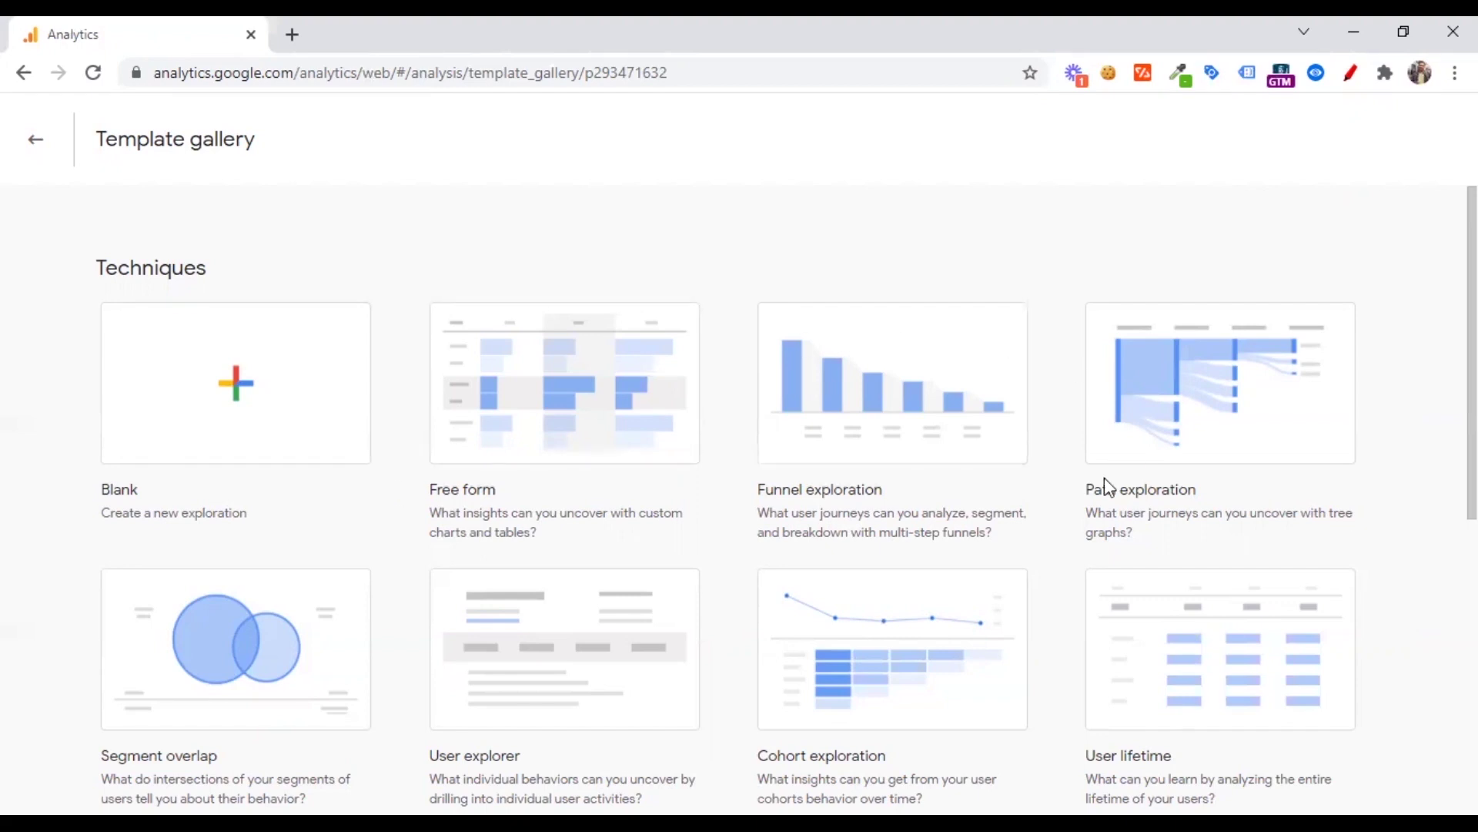
- Create a new blank exploration from the template gallery
scroll(734, 578, down, 3)
scroll(735, 581, up, 3)
drag(164, 514, 237, 508)
click(224, 508)
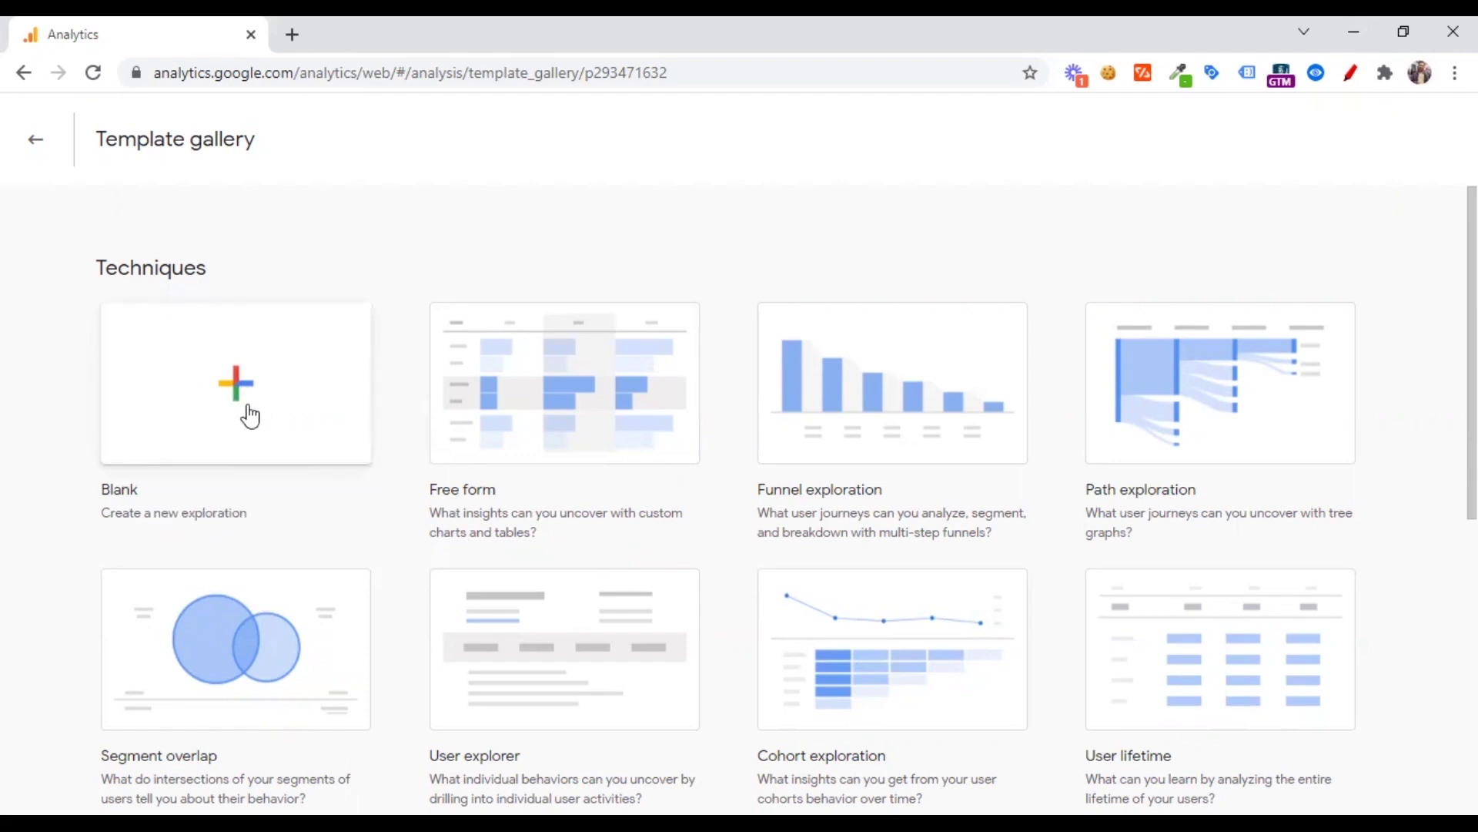
click(129, 455)
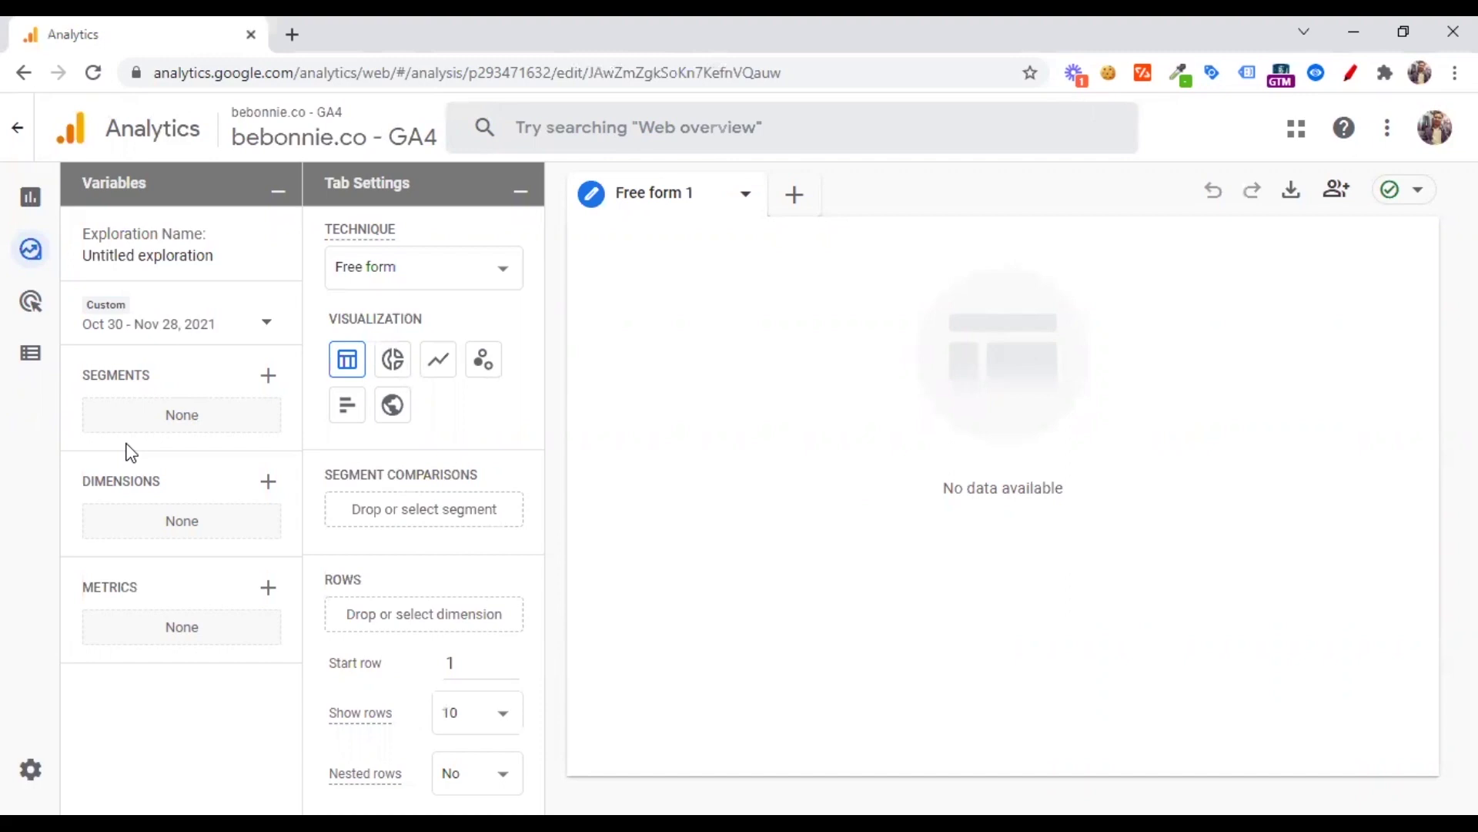
- Rename the untitled exploration as "Exploration Report"
double_click(127, 257)
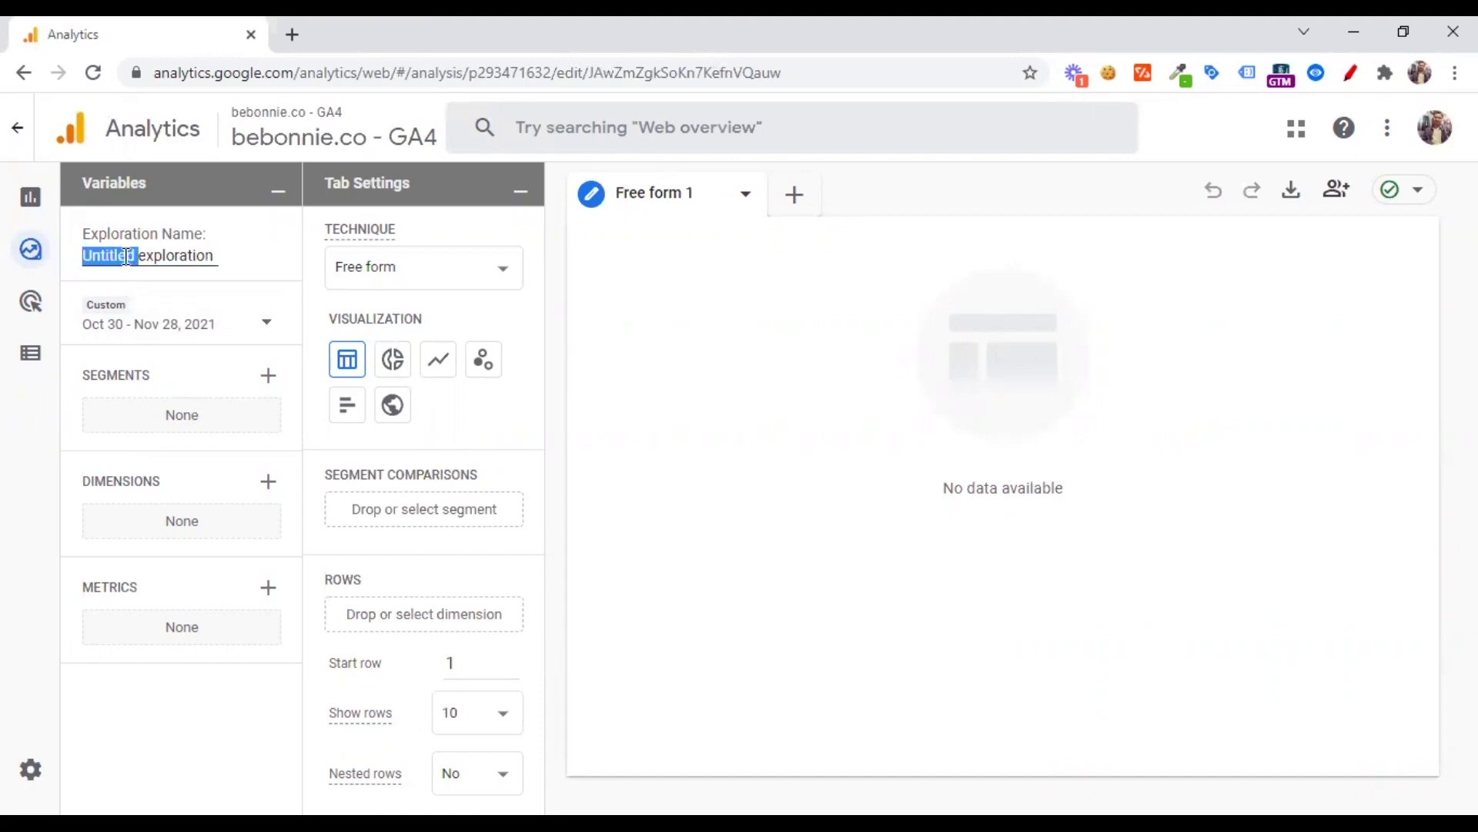
key(BackSpace)
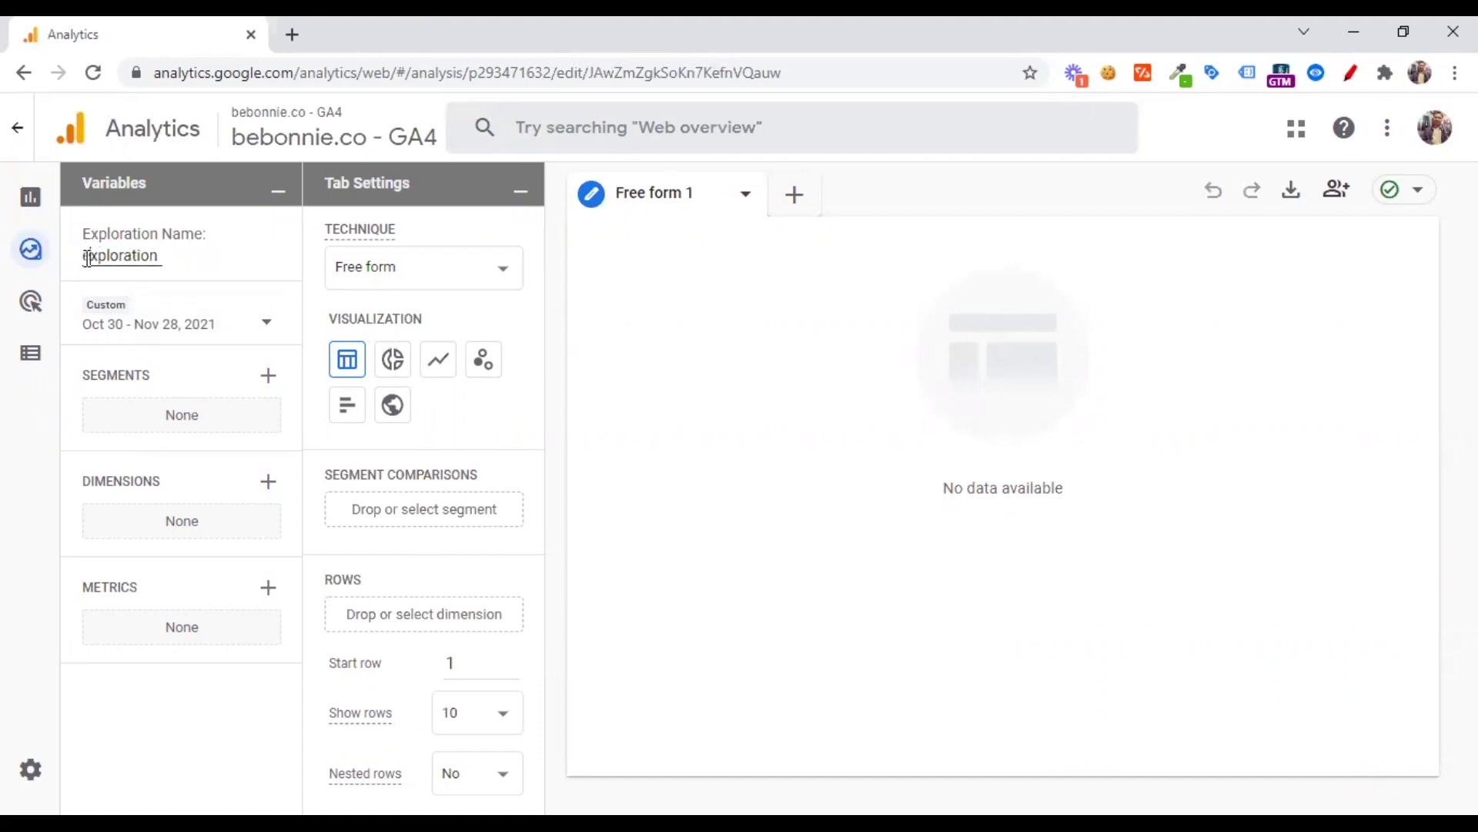
text(Report)
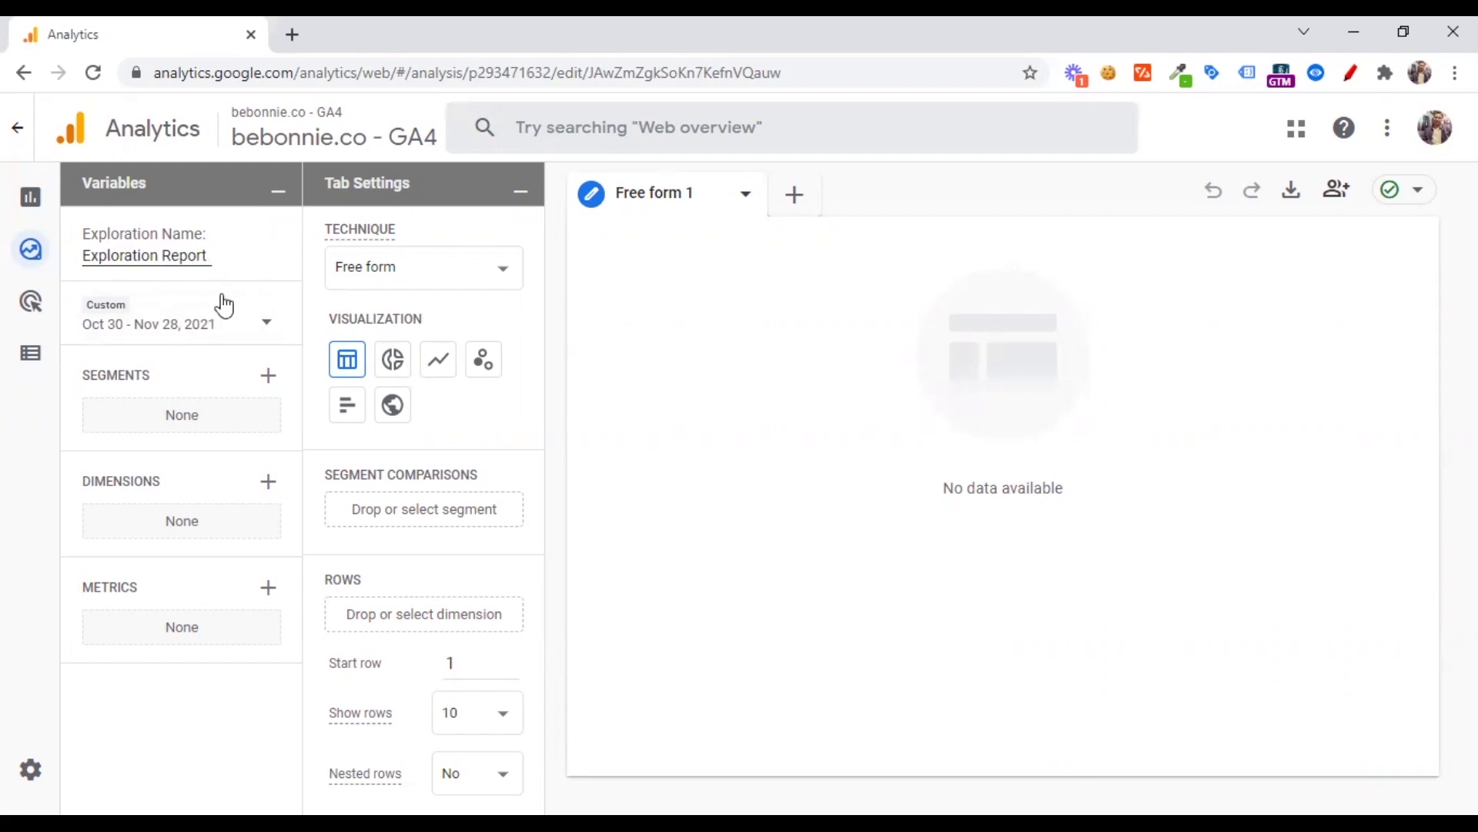
- Set the exploration's date range to Last 30 days and apply it
click(213, 323)
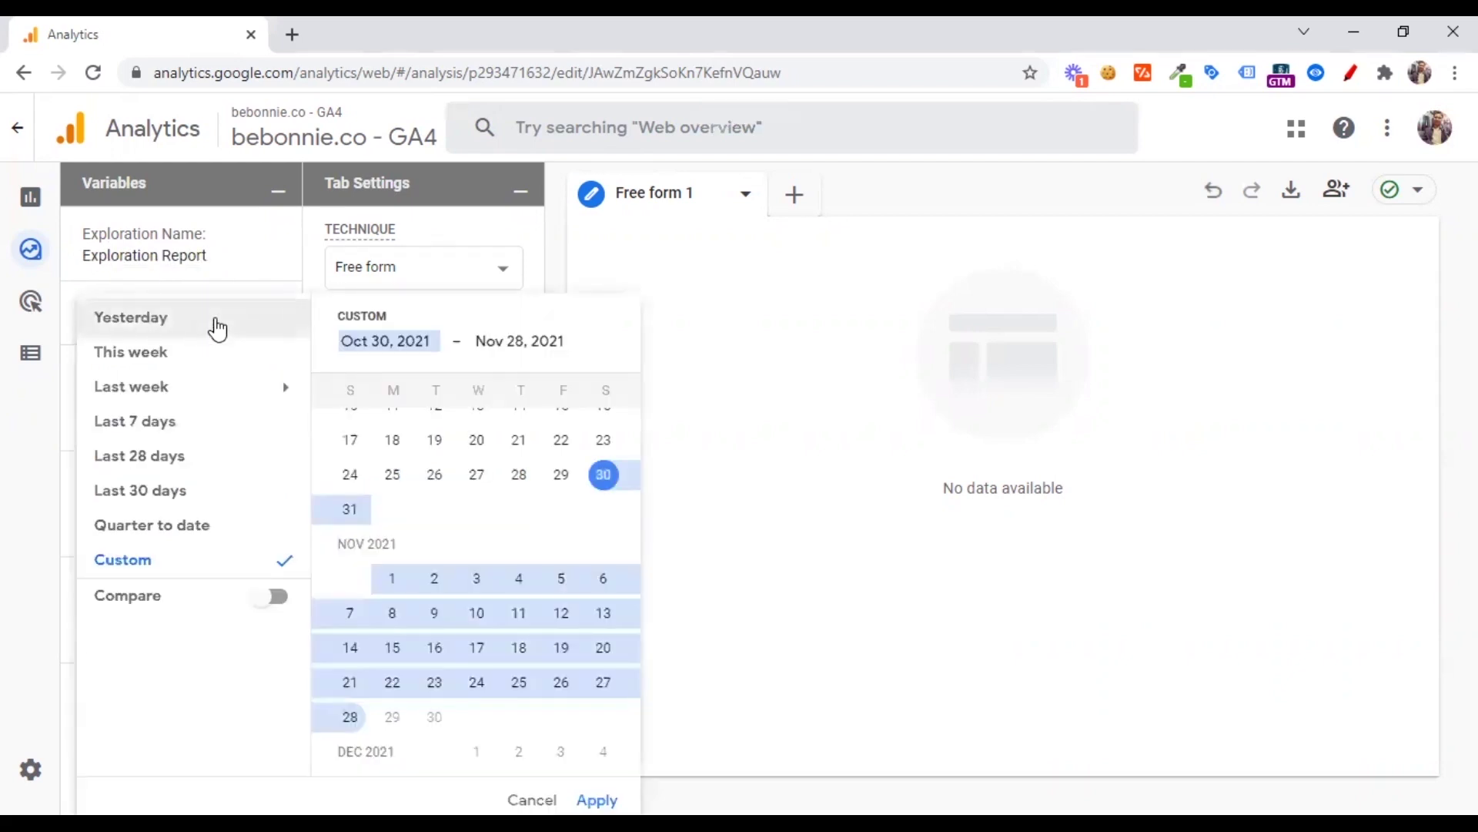
click(178, 499)
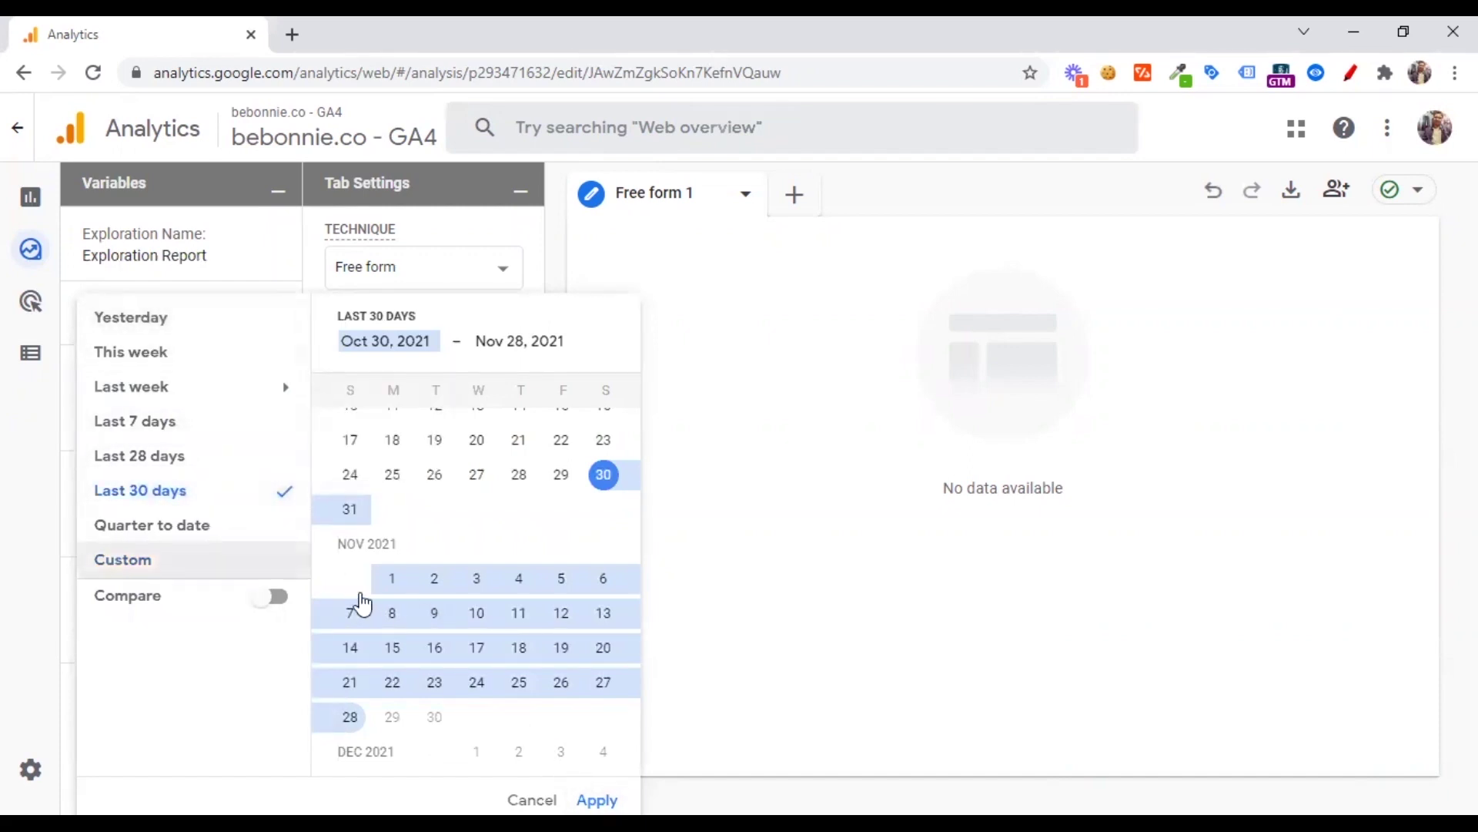
click(597, 800)
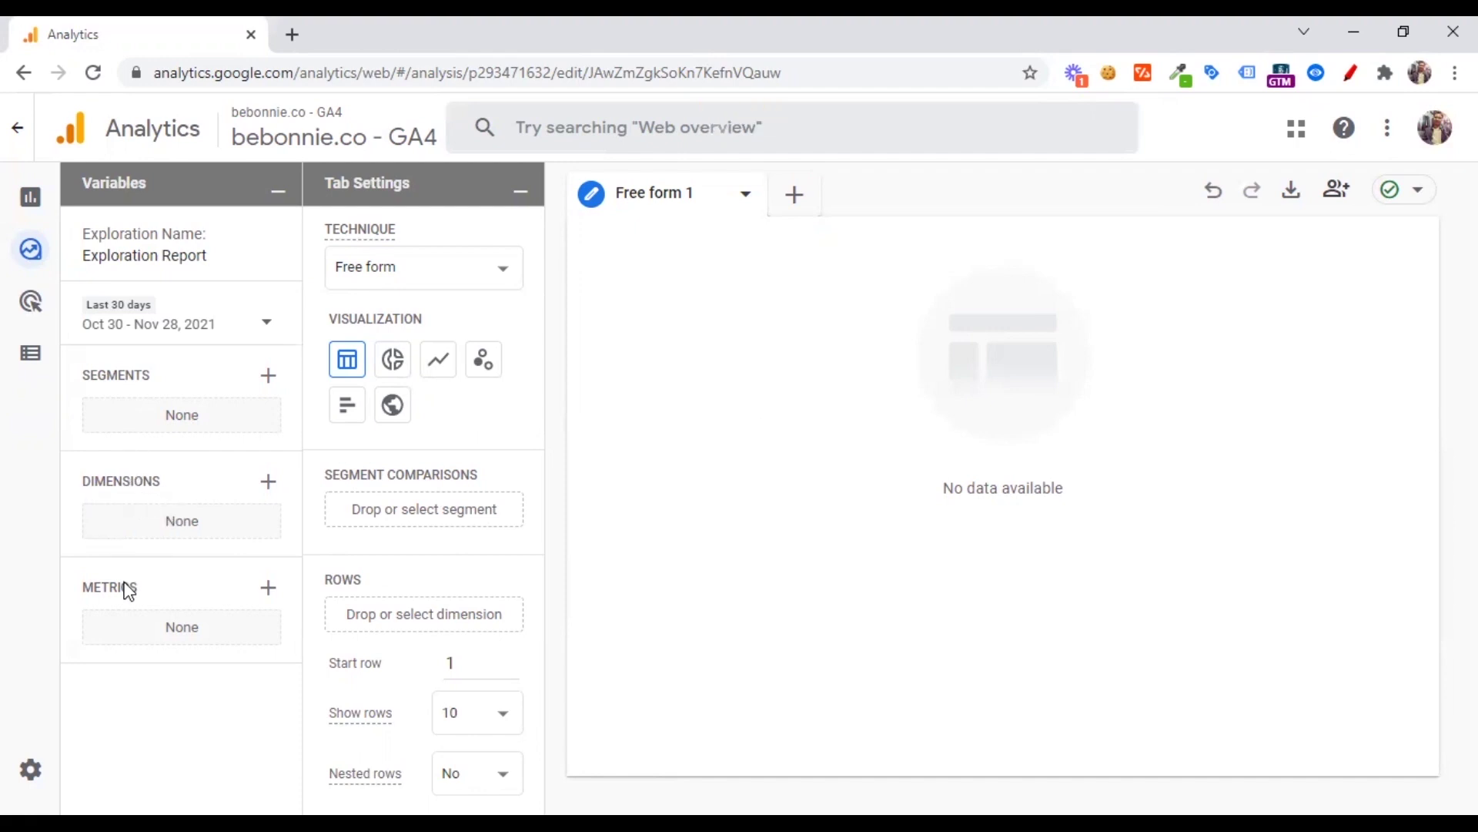
- Look through the exploration techniques available for the Free form 1 tab
mouse_move(154, 589)
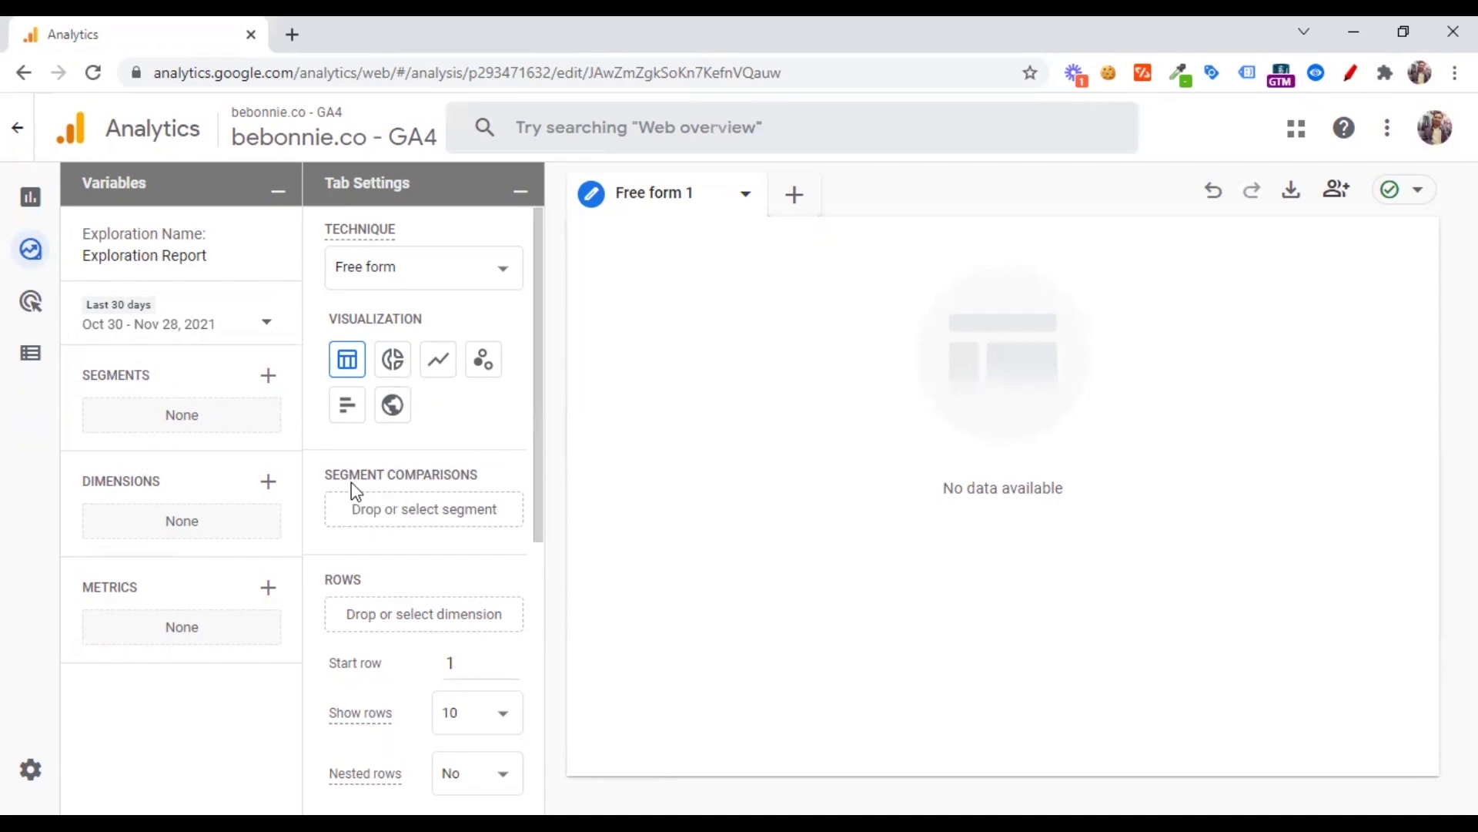
click(475, 280)
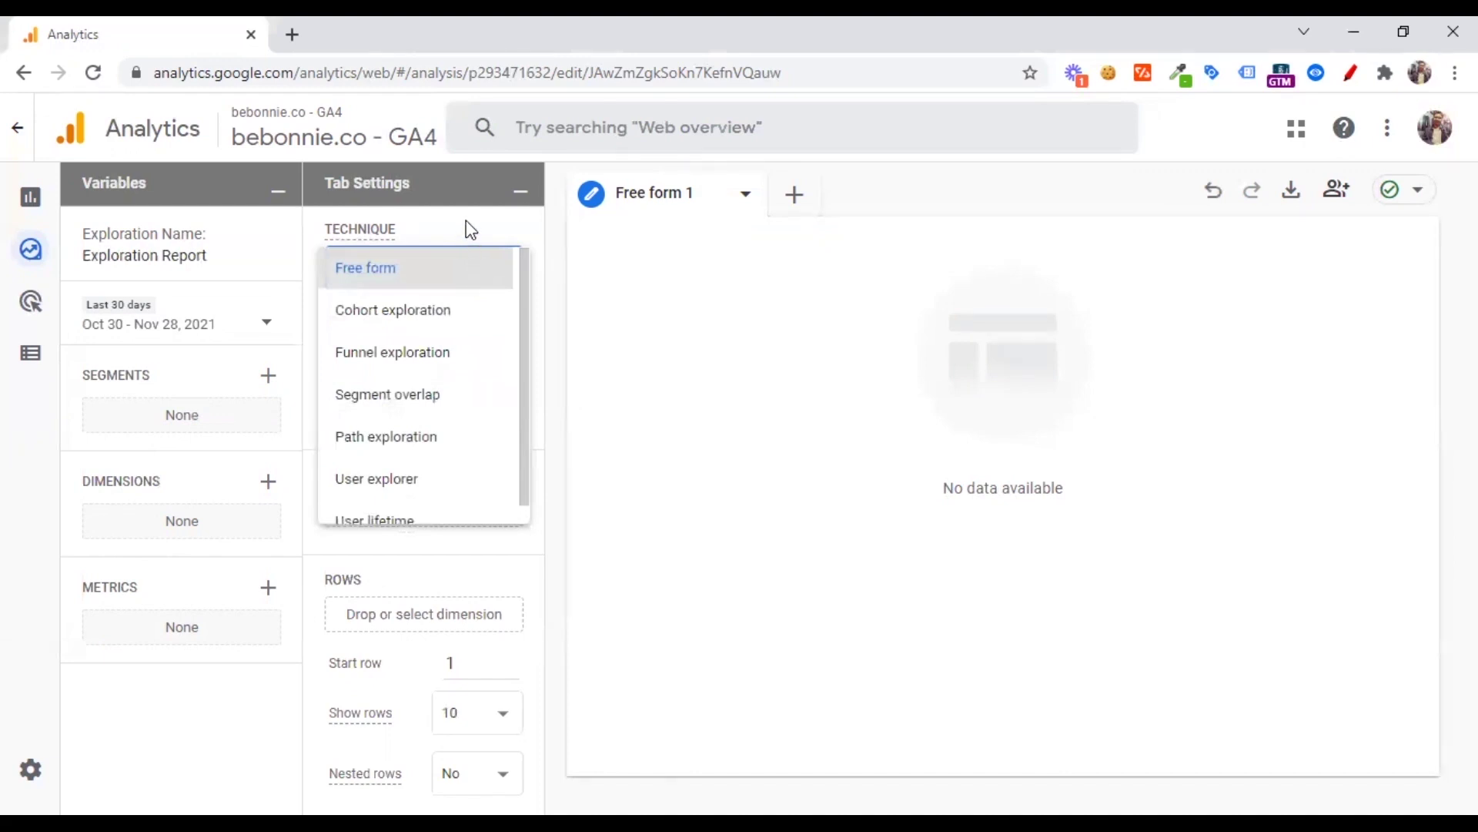
click(441, 271)
click(452, 261)
scroll(429, 396, down, 1)
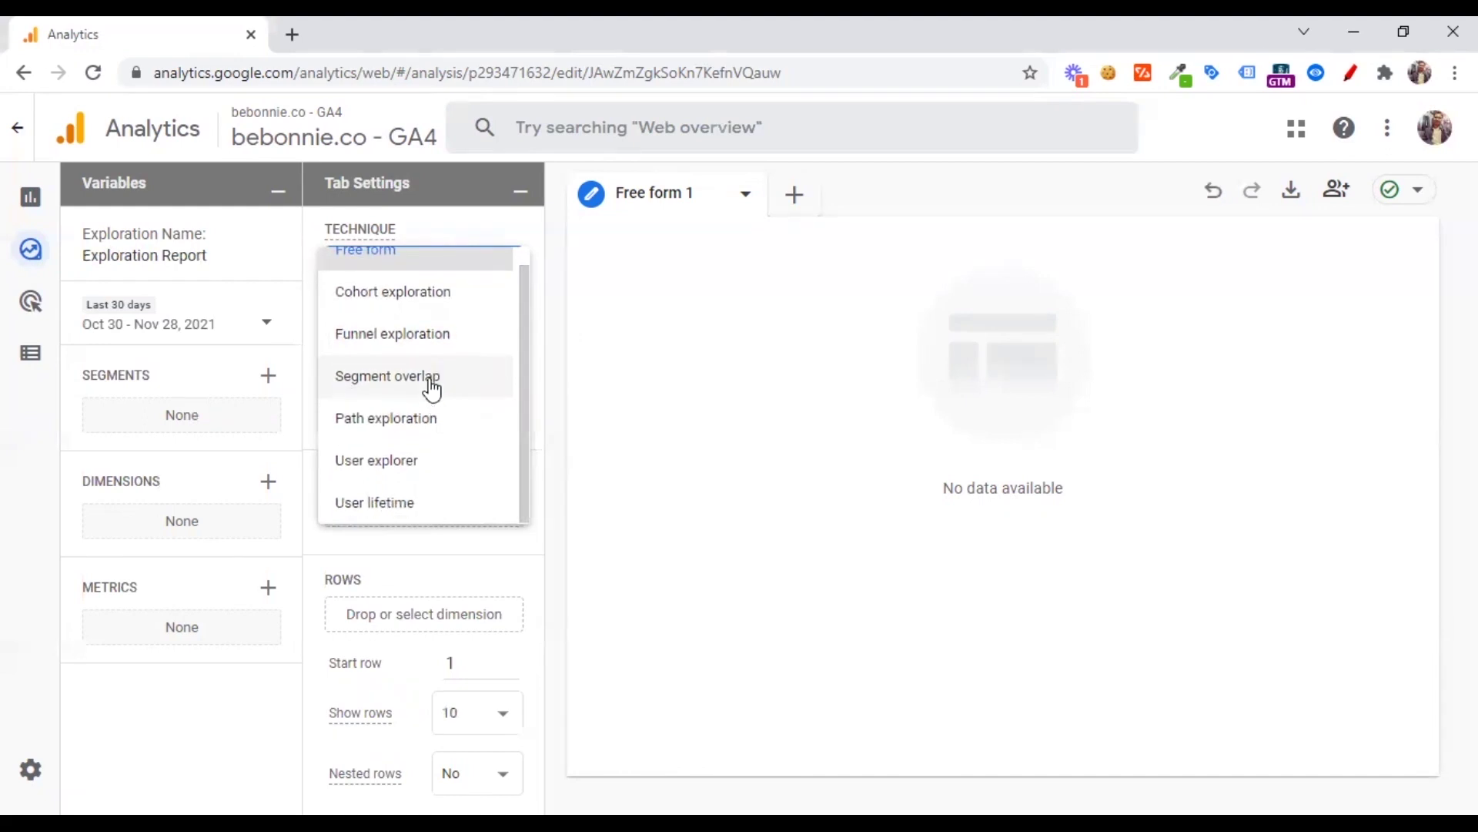
click(452, 223)
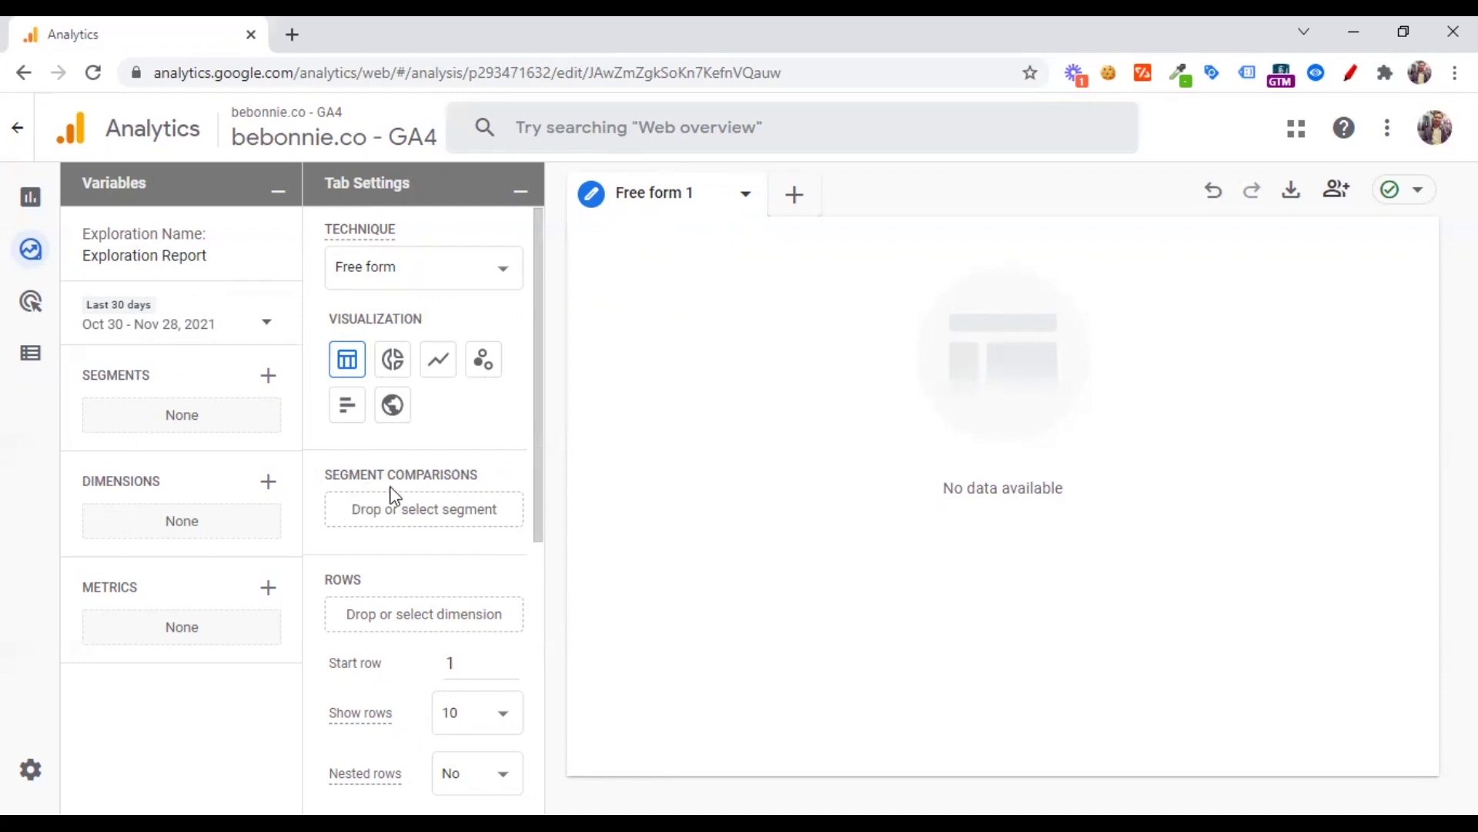
mouse_move(384, 482)
- Duplicate the exploration's browser tab and return to the Explorations overview in the copy
right_click(193, 37)
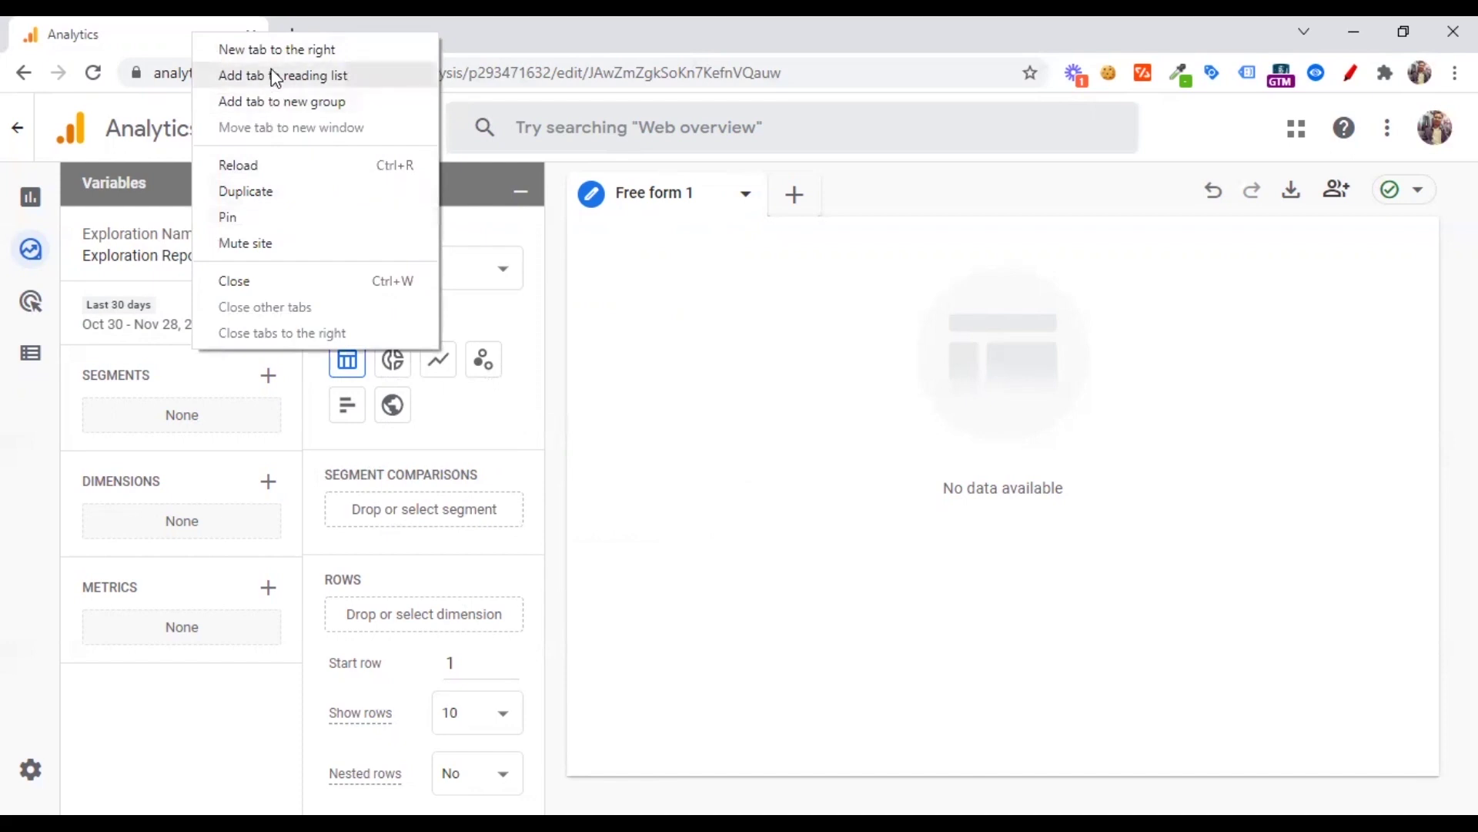
click(279, 192)
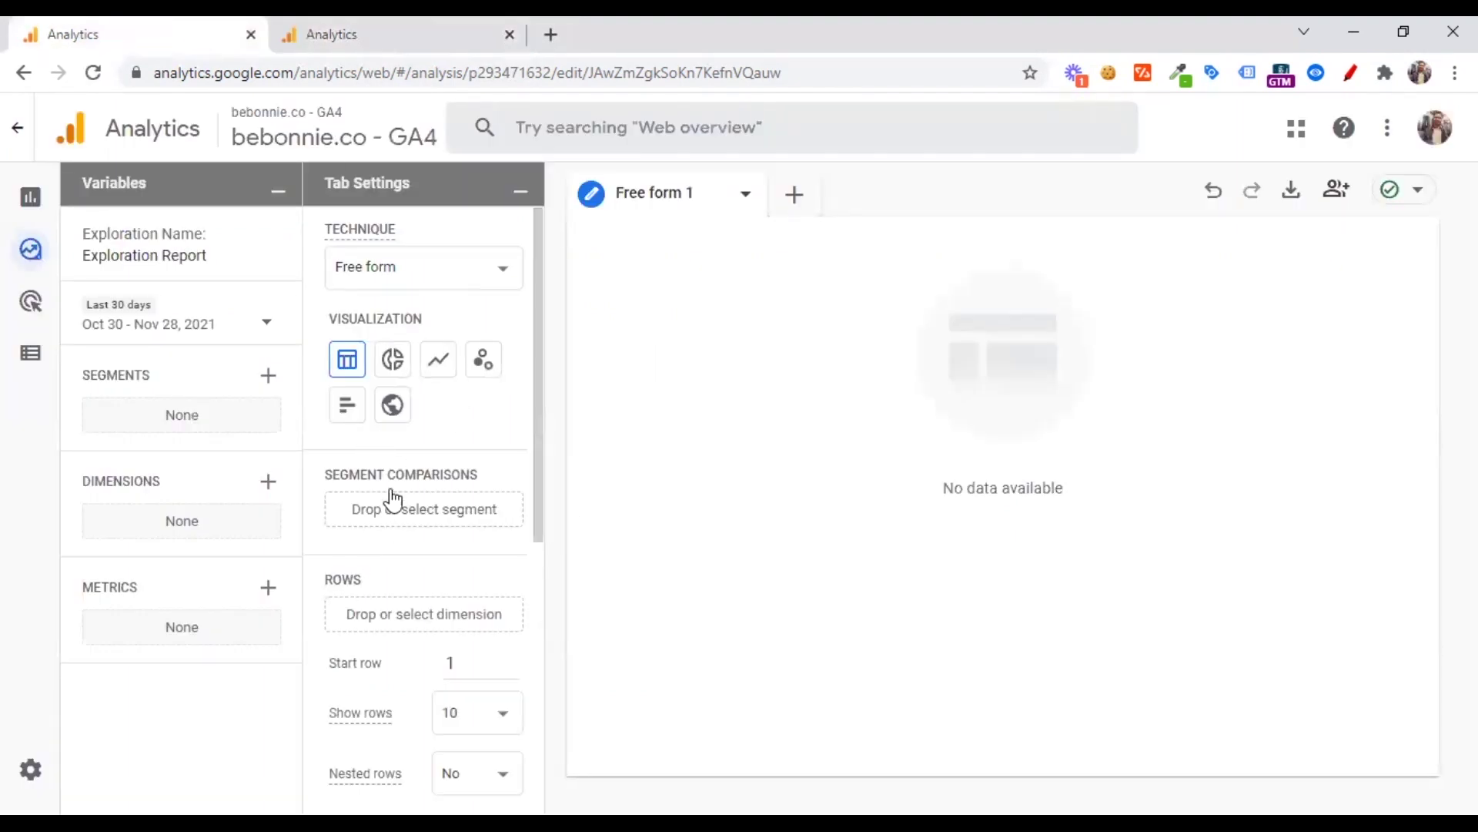
click(390, 29)
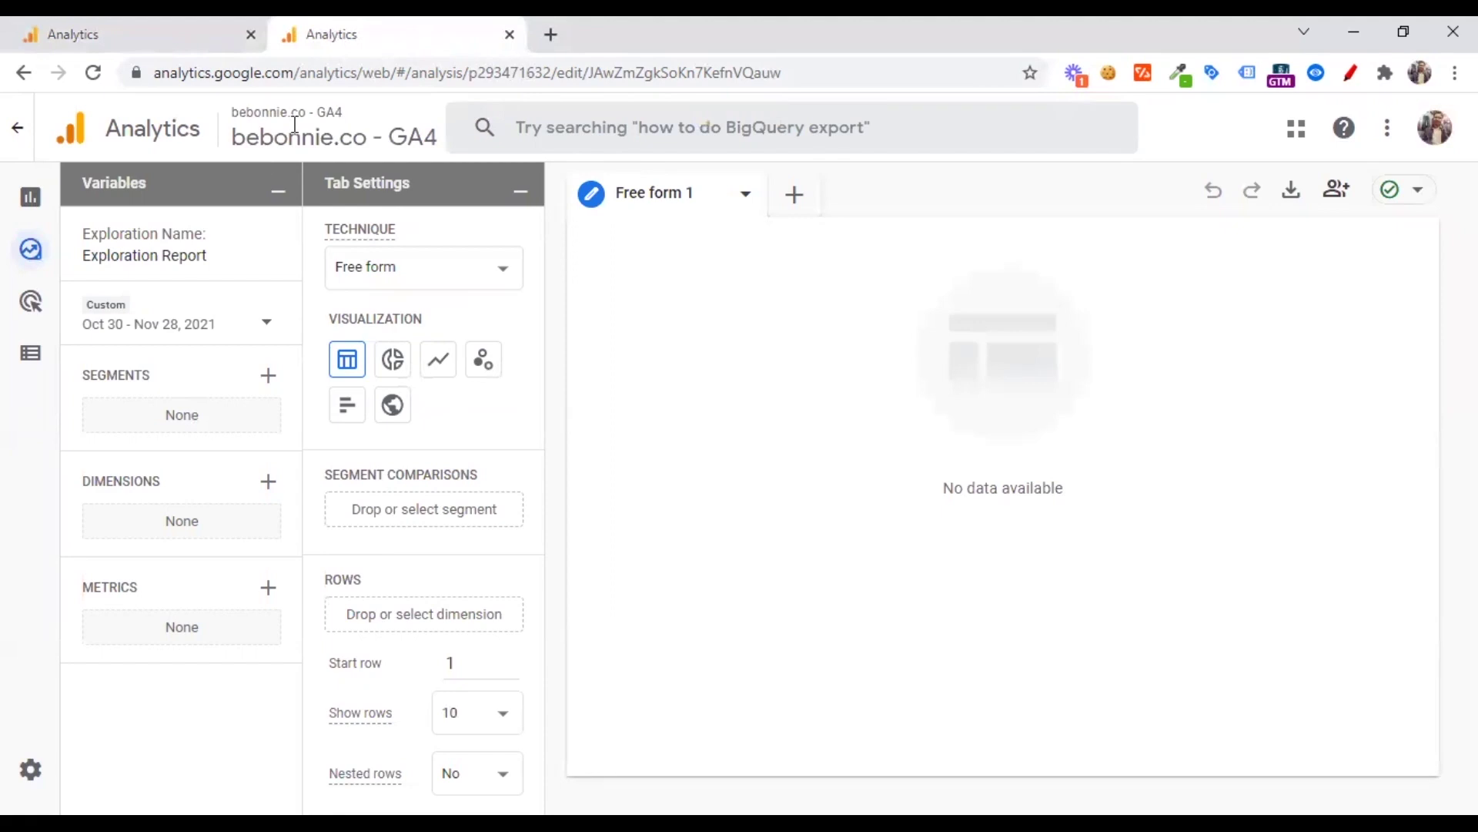
click(17, 127)
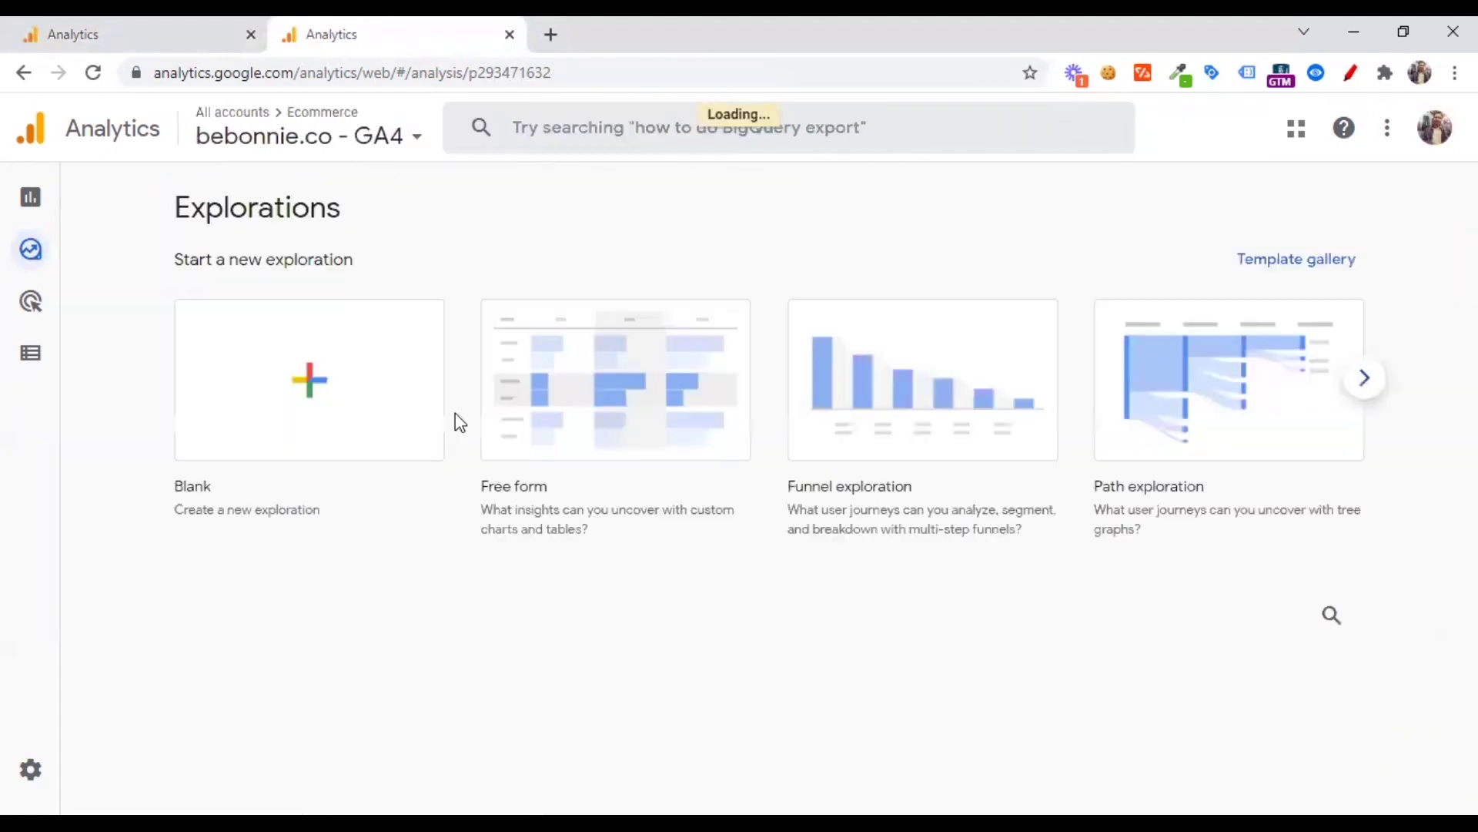
- Switch the duplicated tab to the Master View of the bebonnie.co property in the Ecommerce account
click(357, 124)
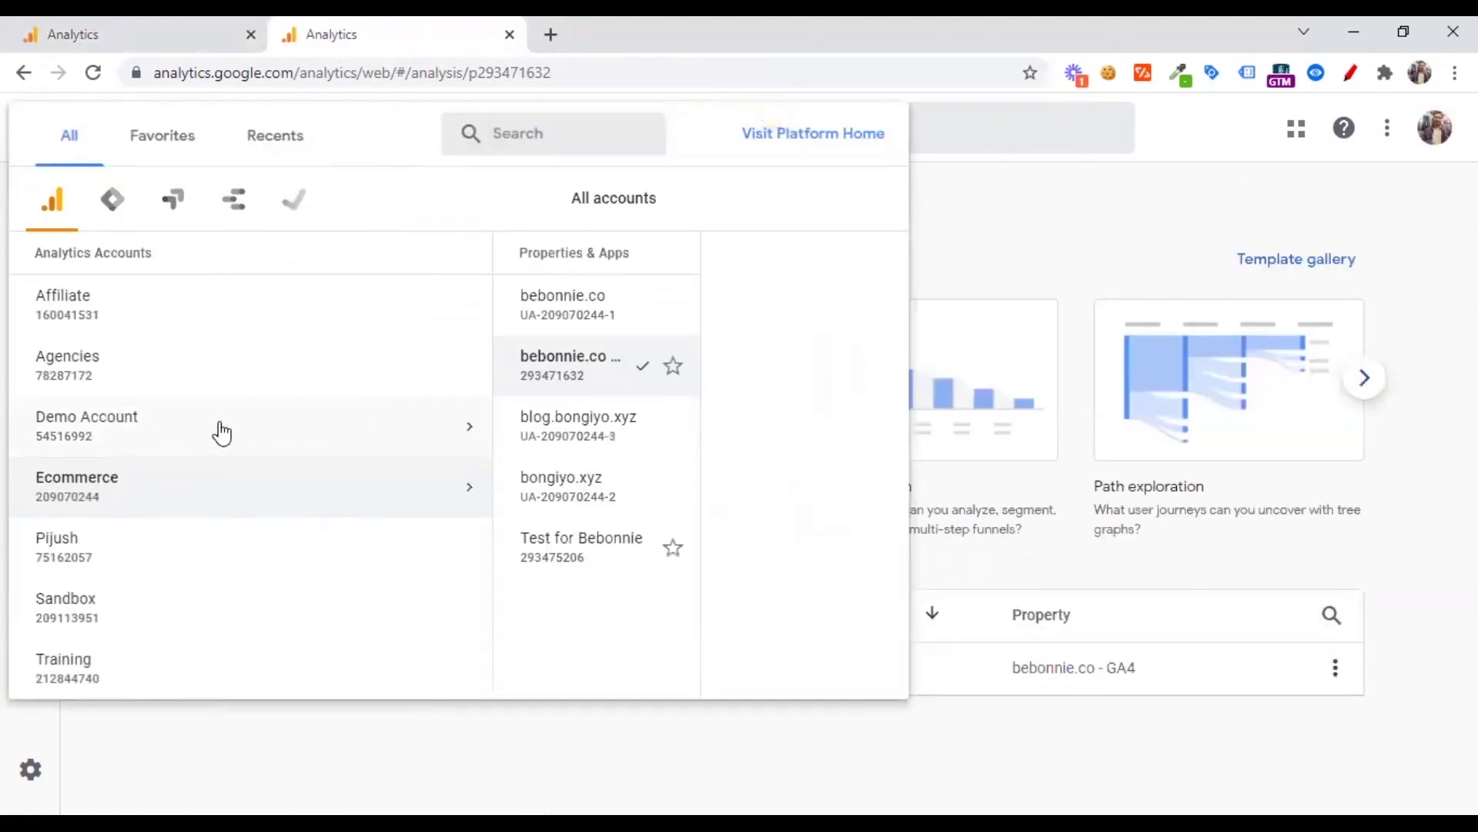
click(222, 434)
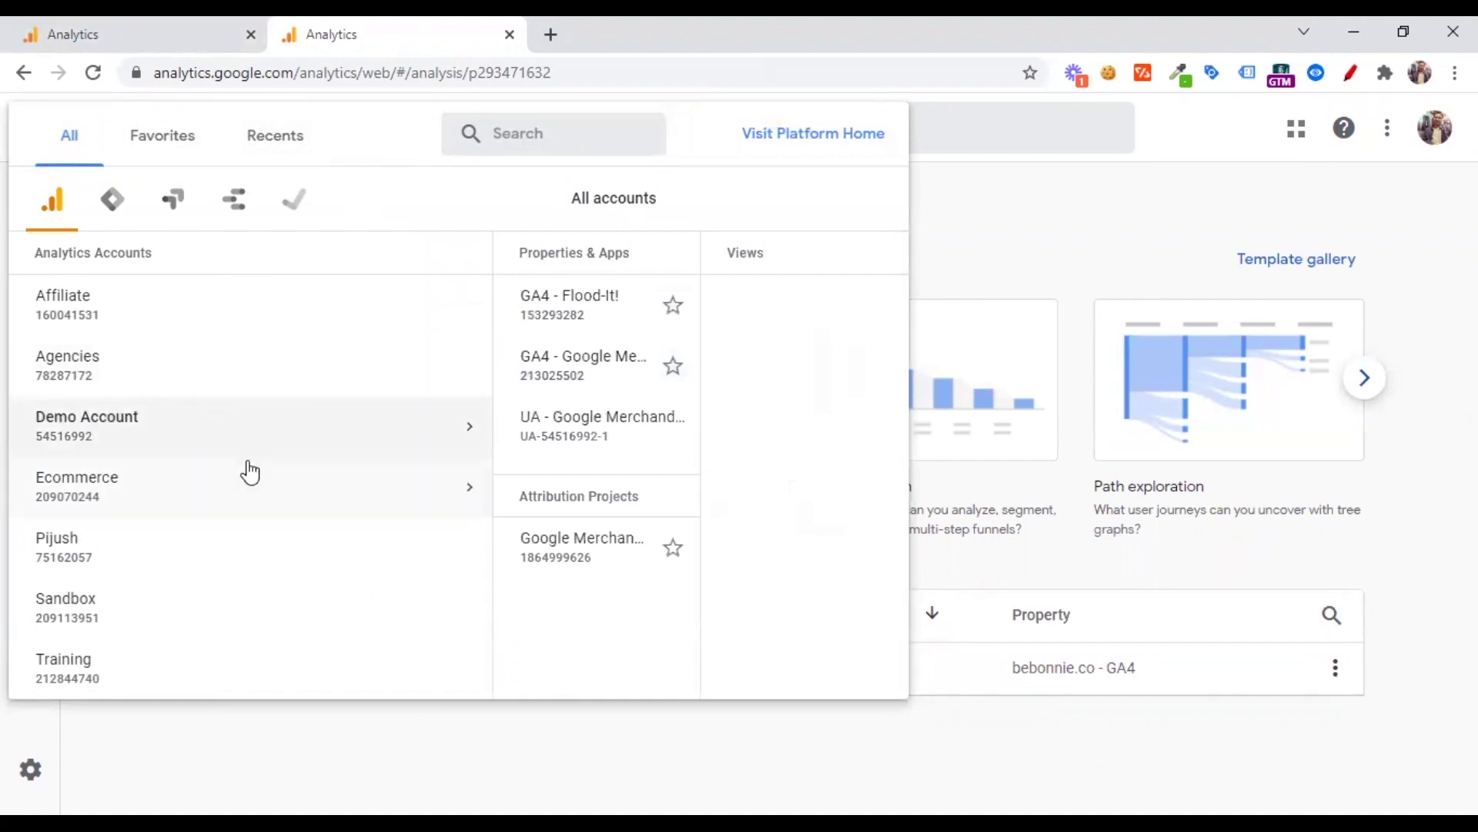
click(259, 491)
click(338, 314)
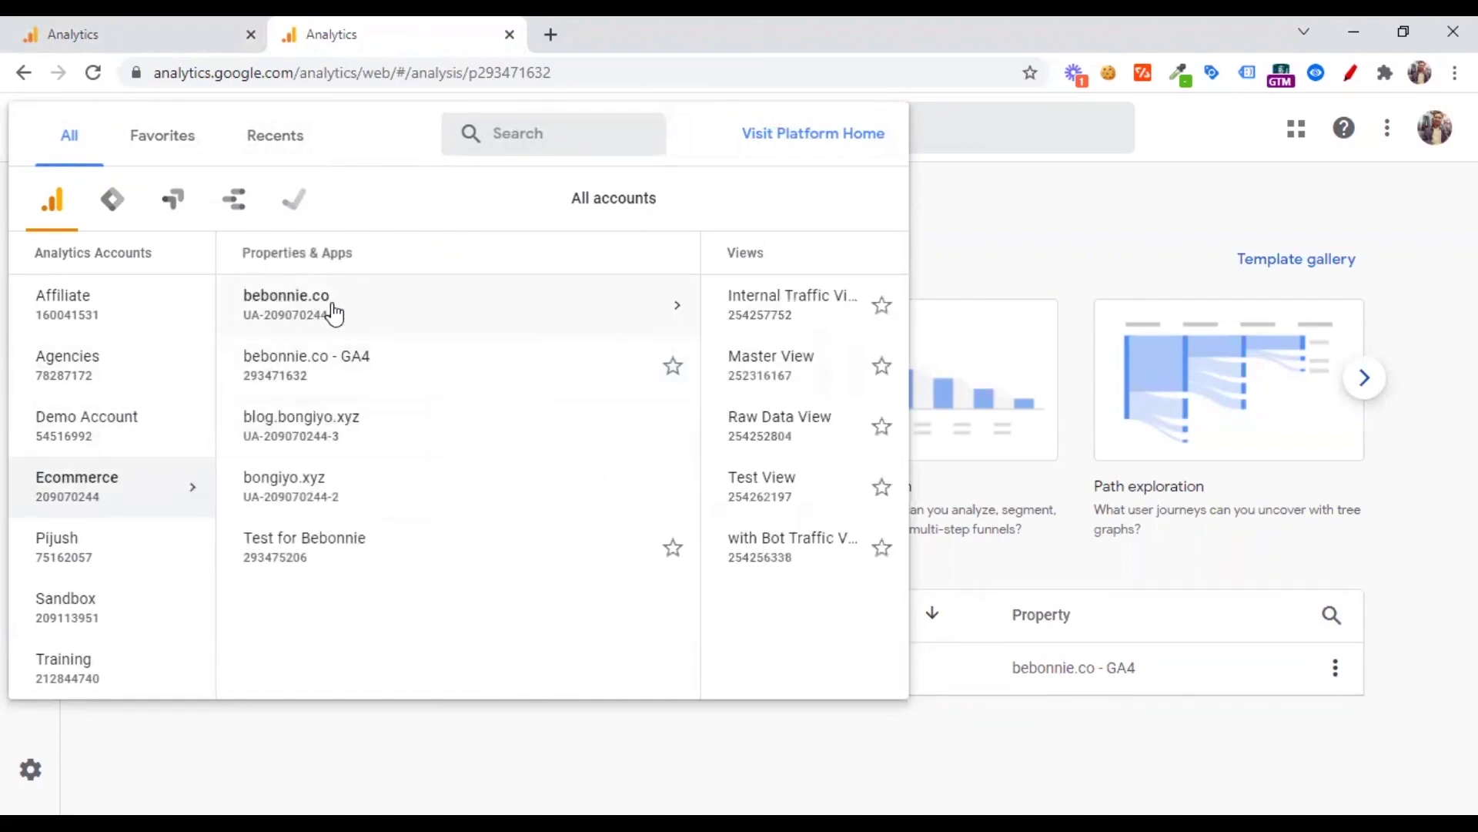
click(491, 380)
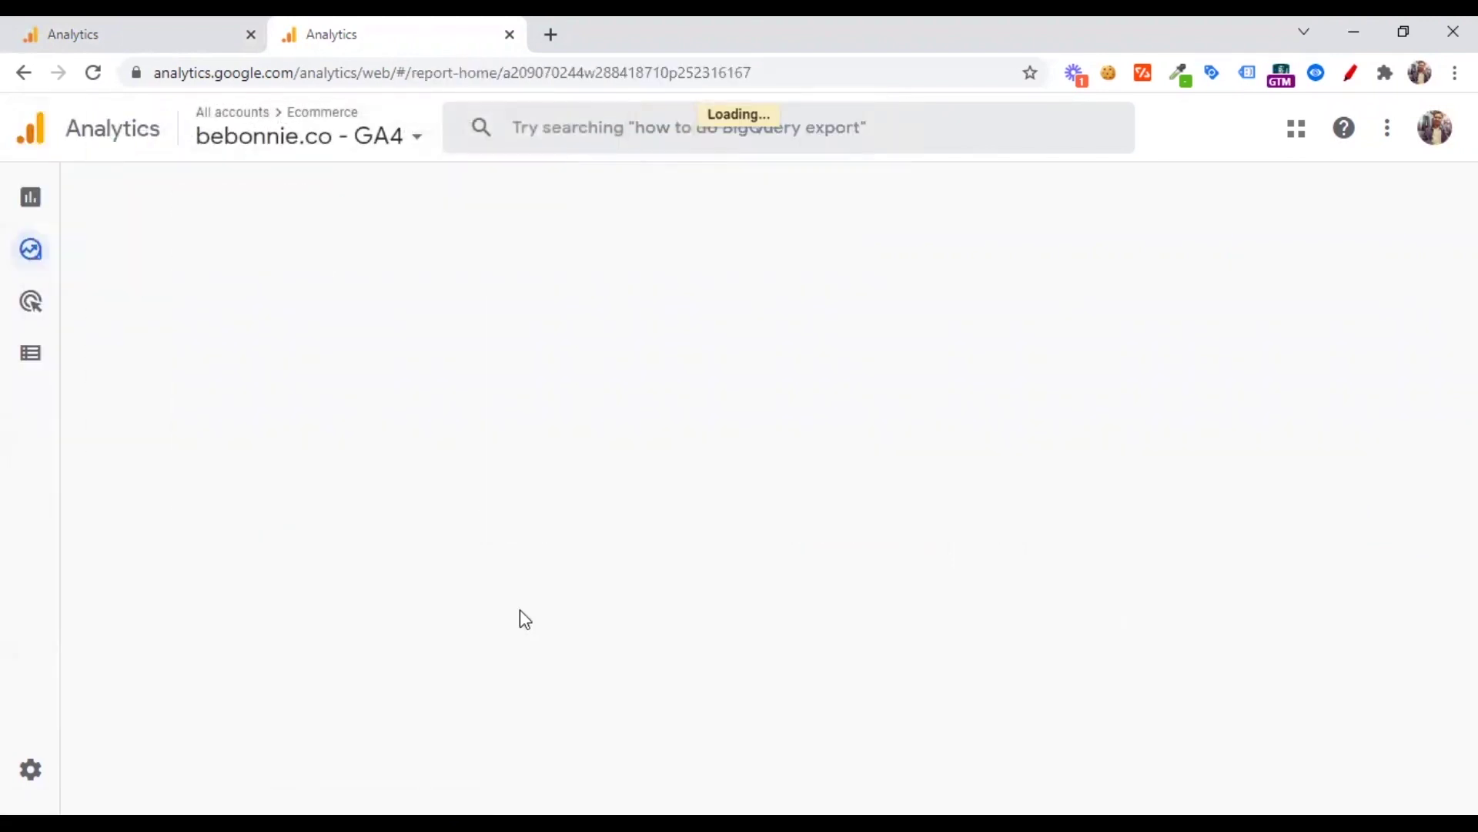
- Open the Channels report for all acquisition traffic in the Master View
click(100, 31)
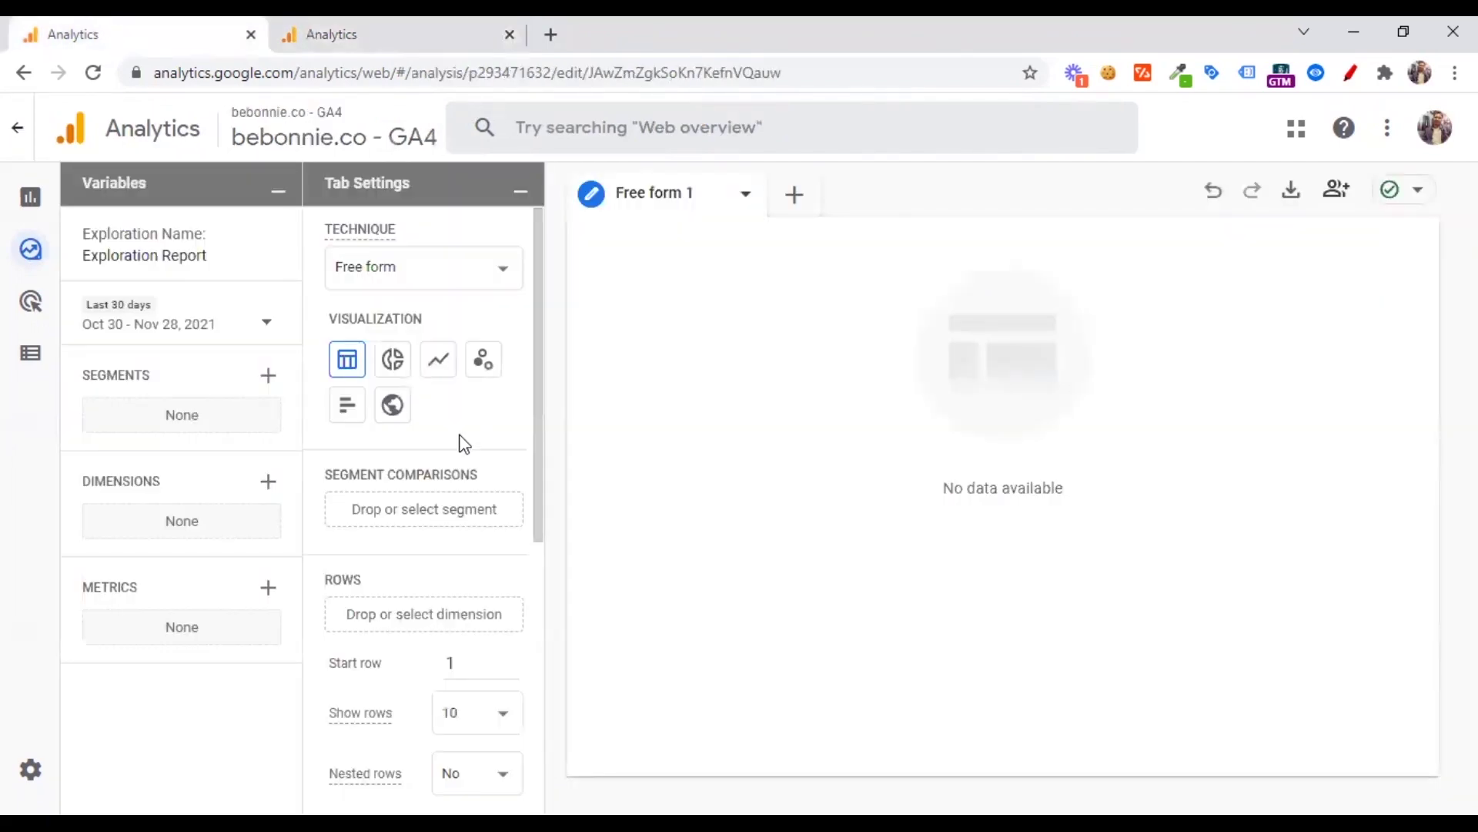
click(381, 29)
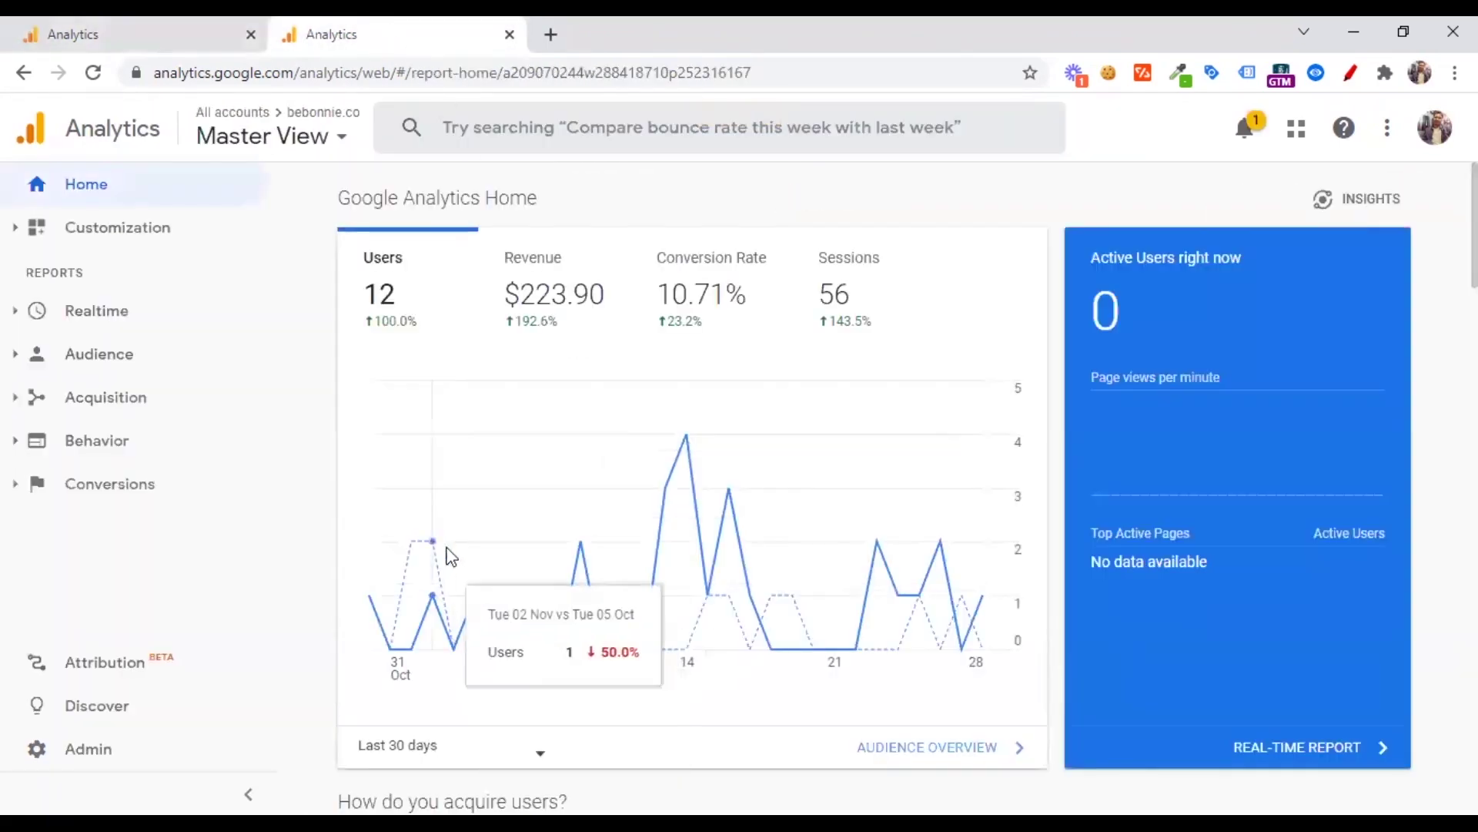
click(108, 398)
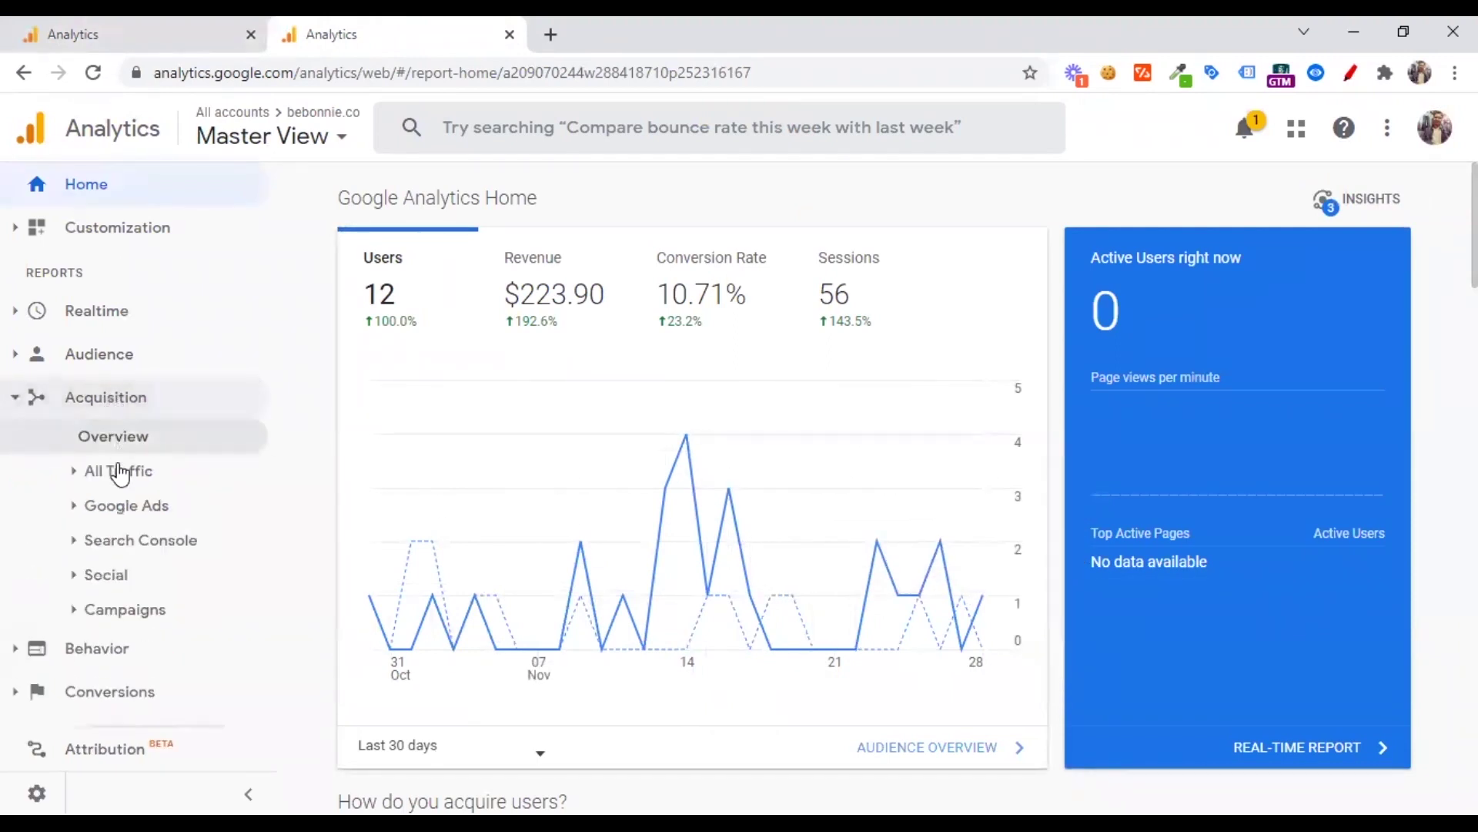
click(117, 470)
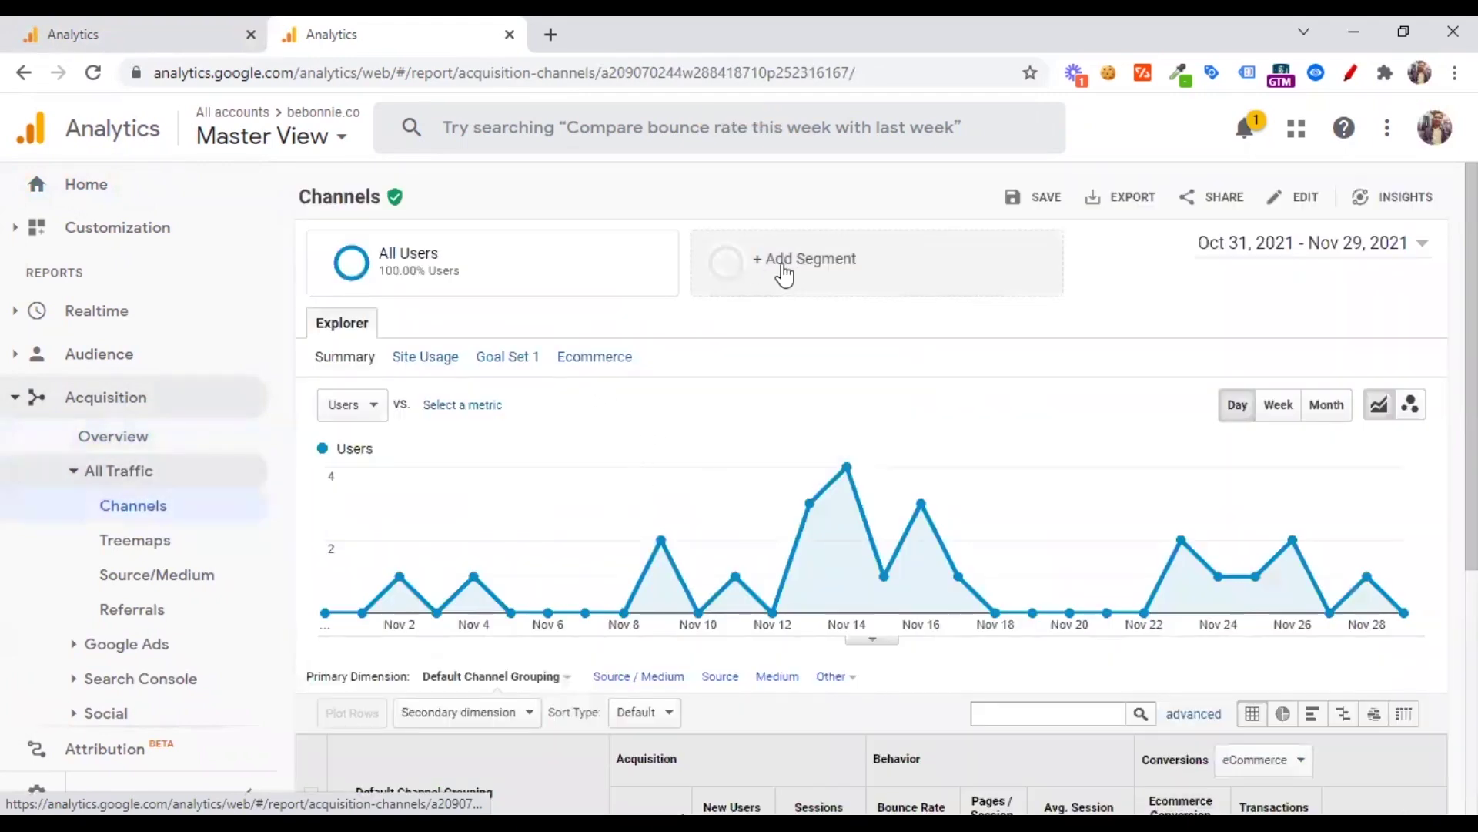
- Apply the Mobile Traffic segment alongside All Users in the Channels report and show the new segment's options
click(757, 284)
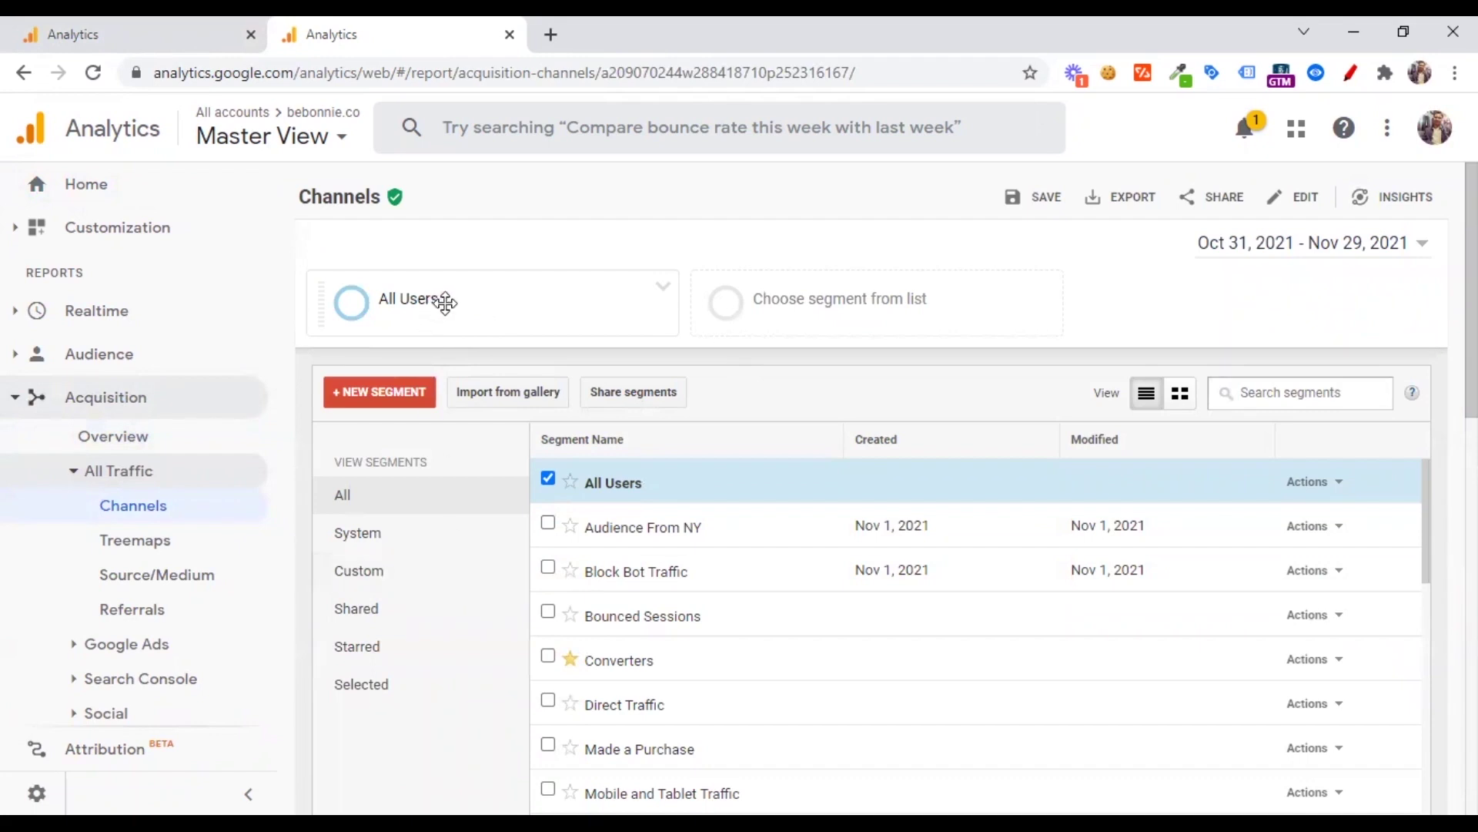
scroll(585, 693, down, 3)
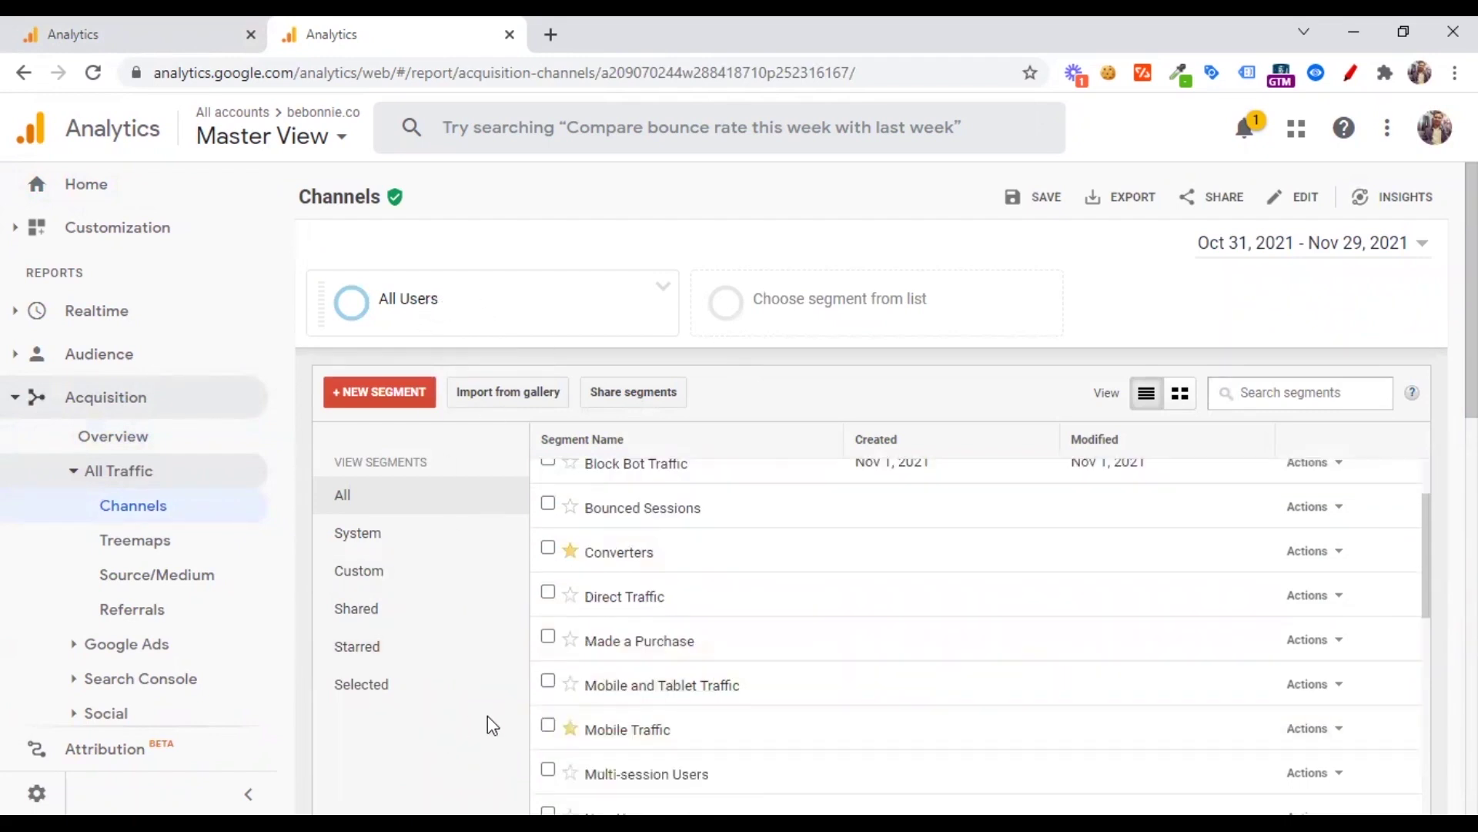
click(545, 724)
scroll(498, 737, down, 4)
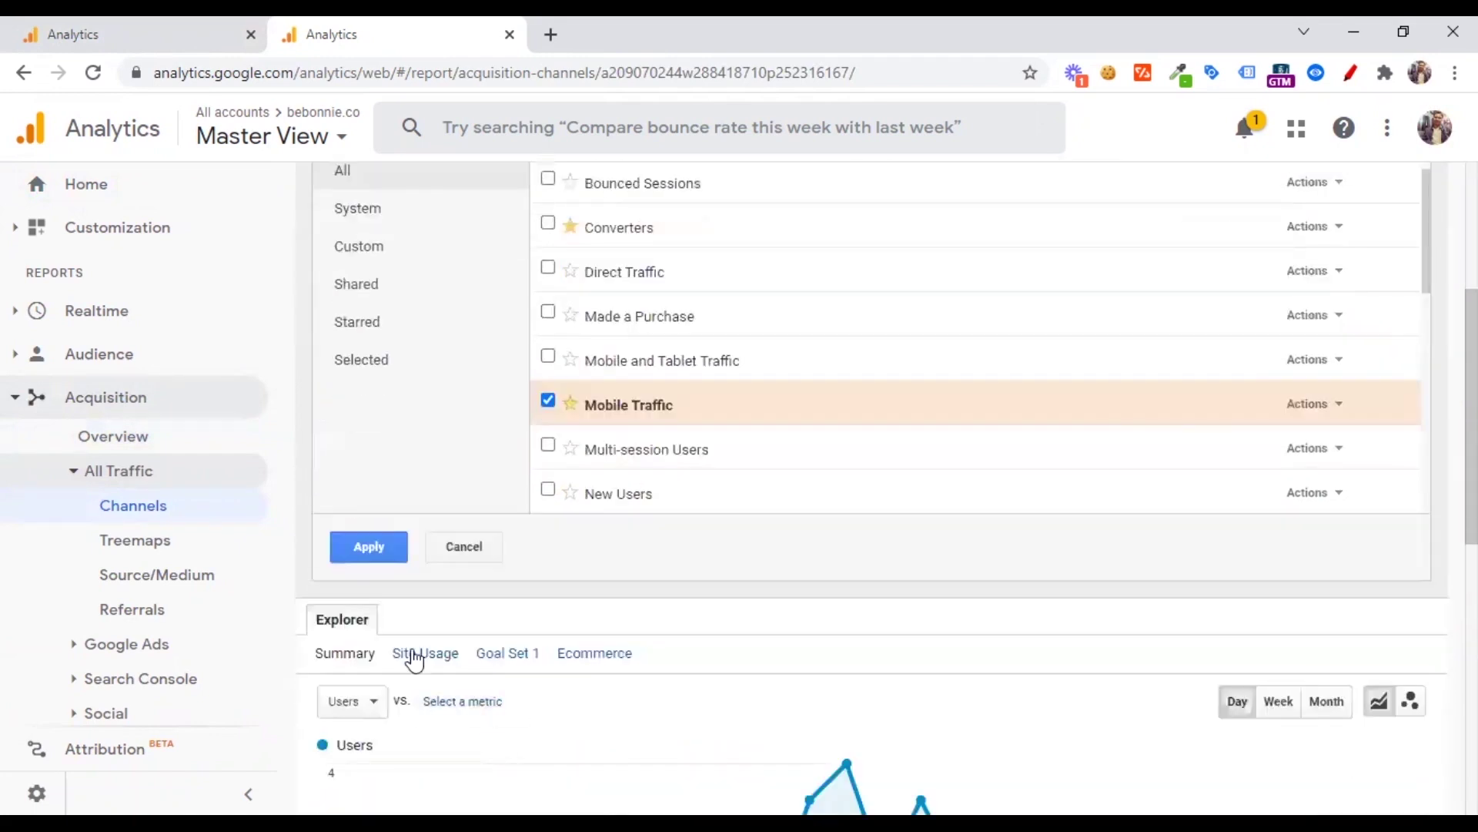
click(370, 547)
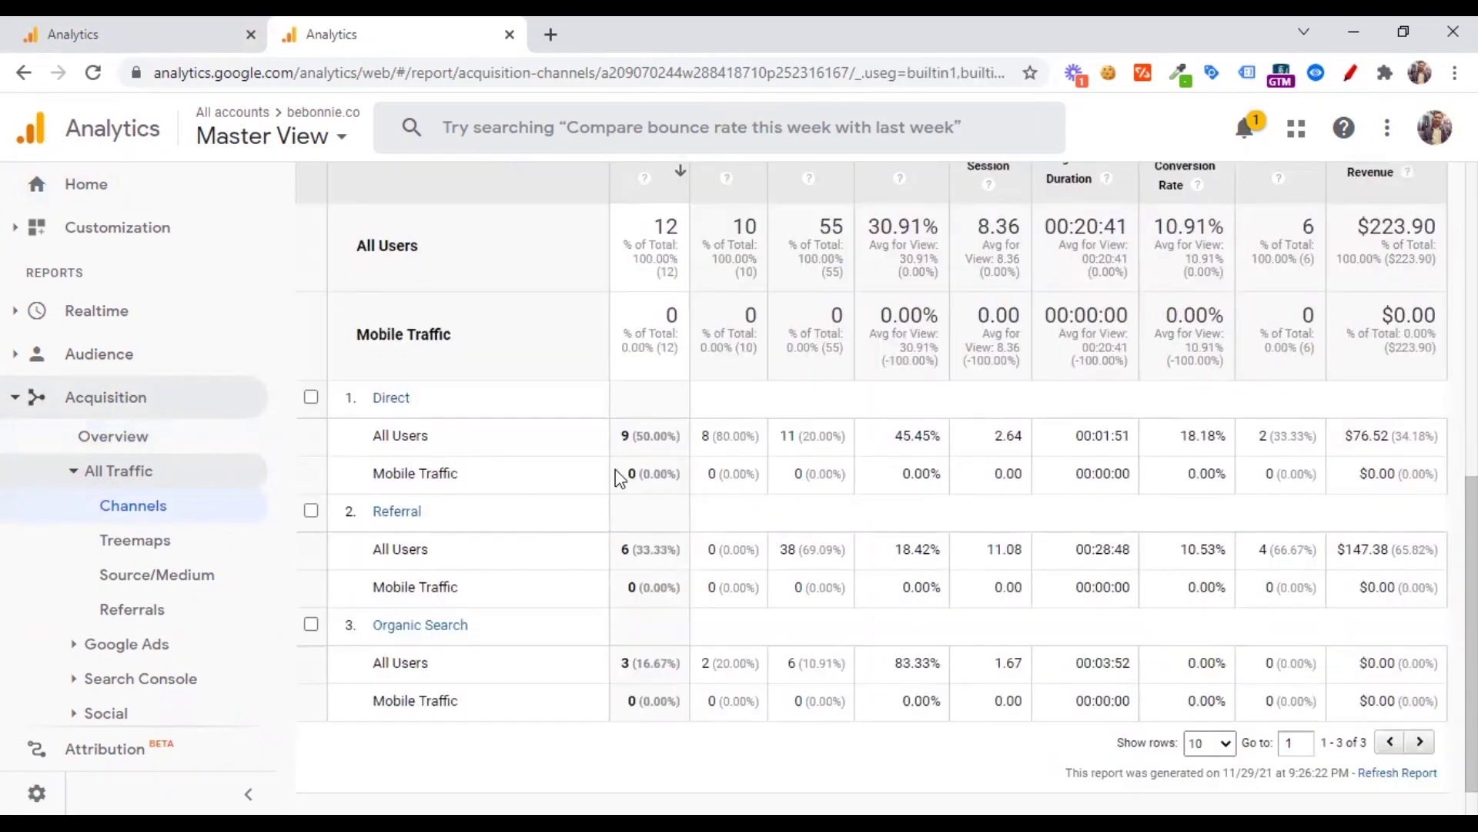
scroll(528, 507, up, 8)
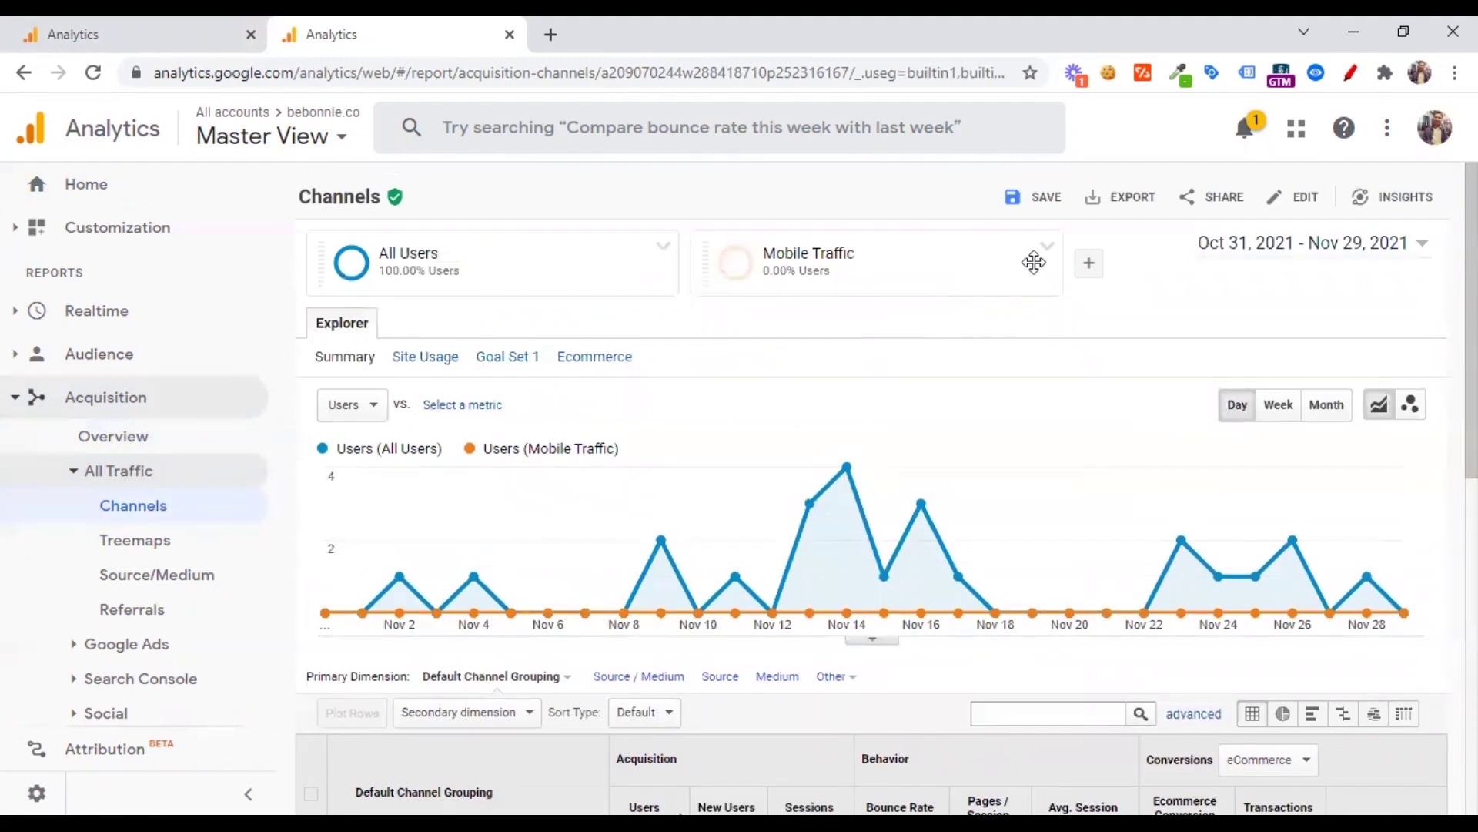
click(1047, 246)
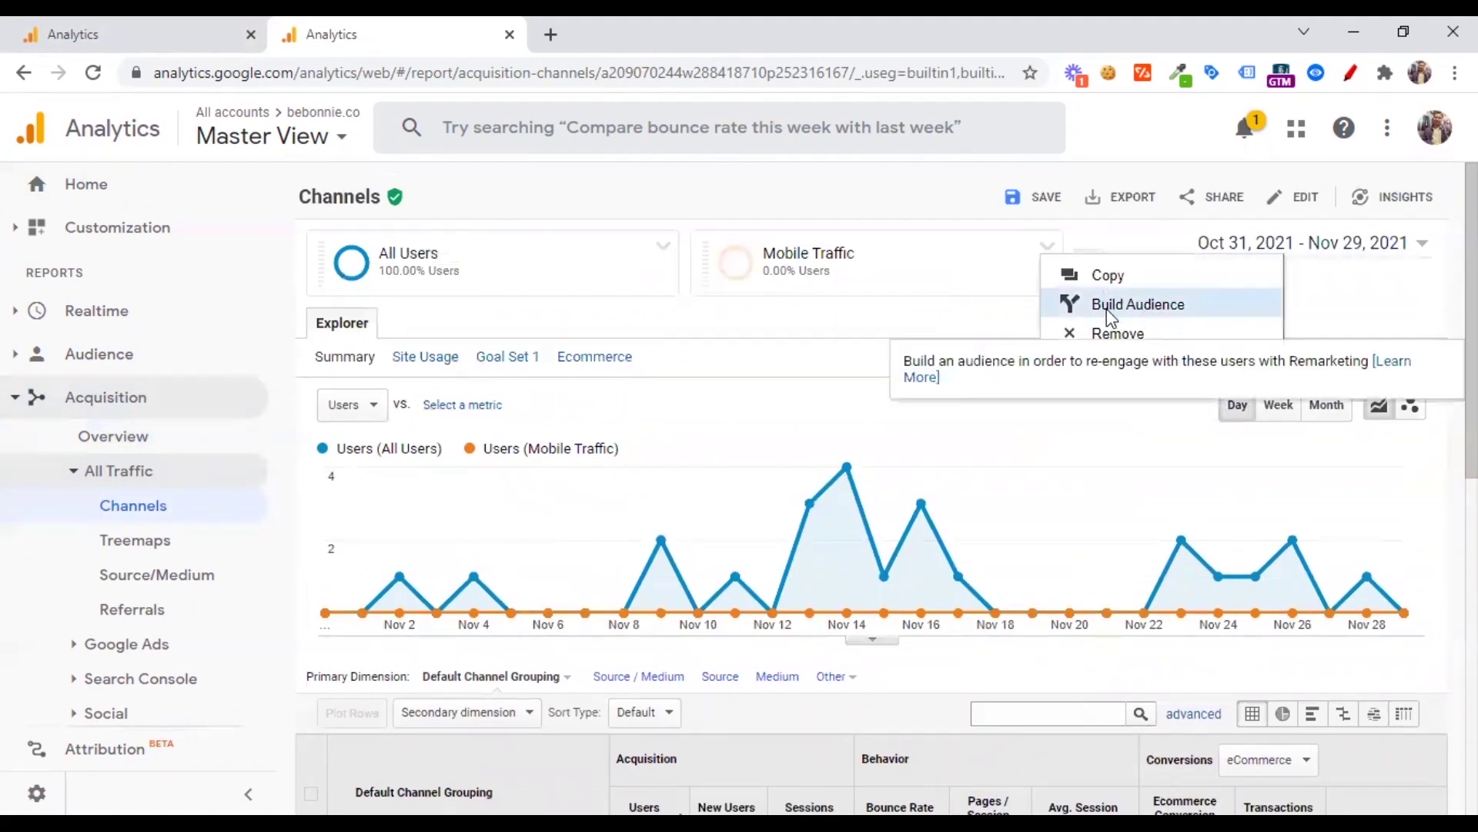
- Return to the Exploration Report and examine its settings for segment comparisons, rows, columns, values and filters
click(202, 36)
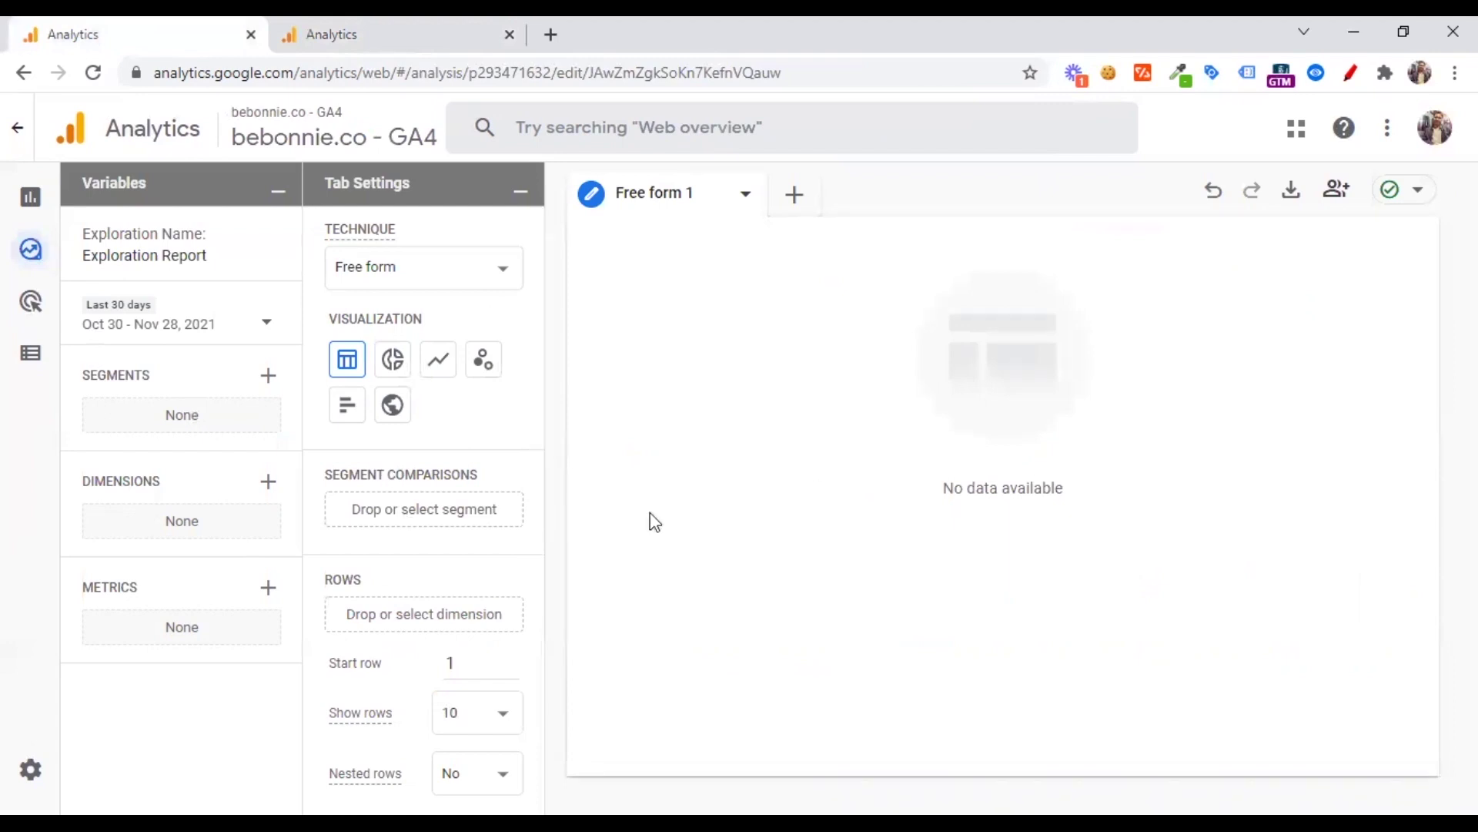
scroll(488, 472, down, 2)
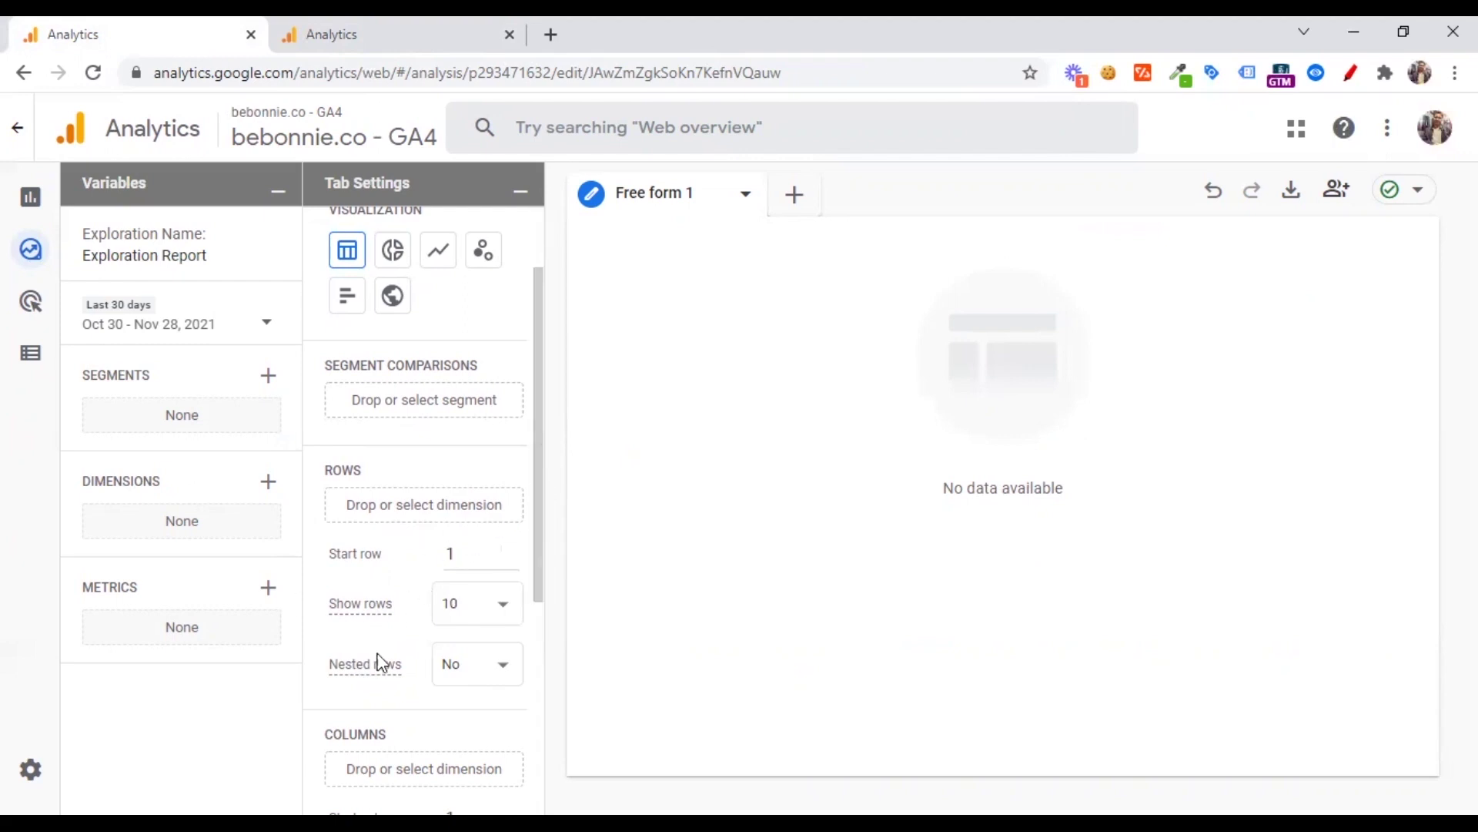
scroll(377, 632, down, 3)
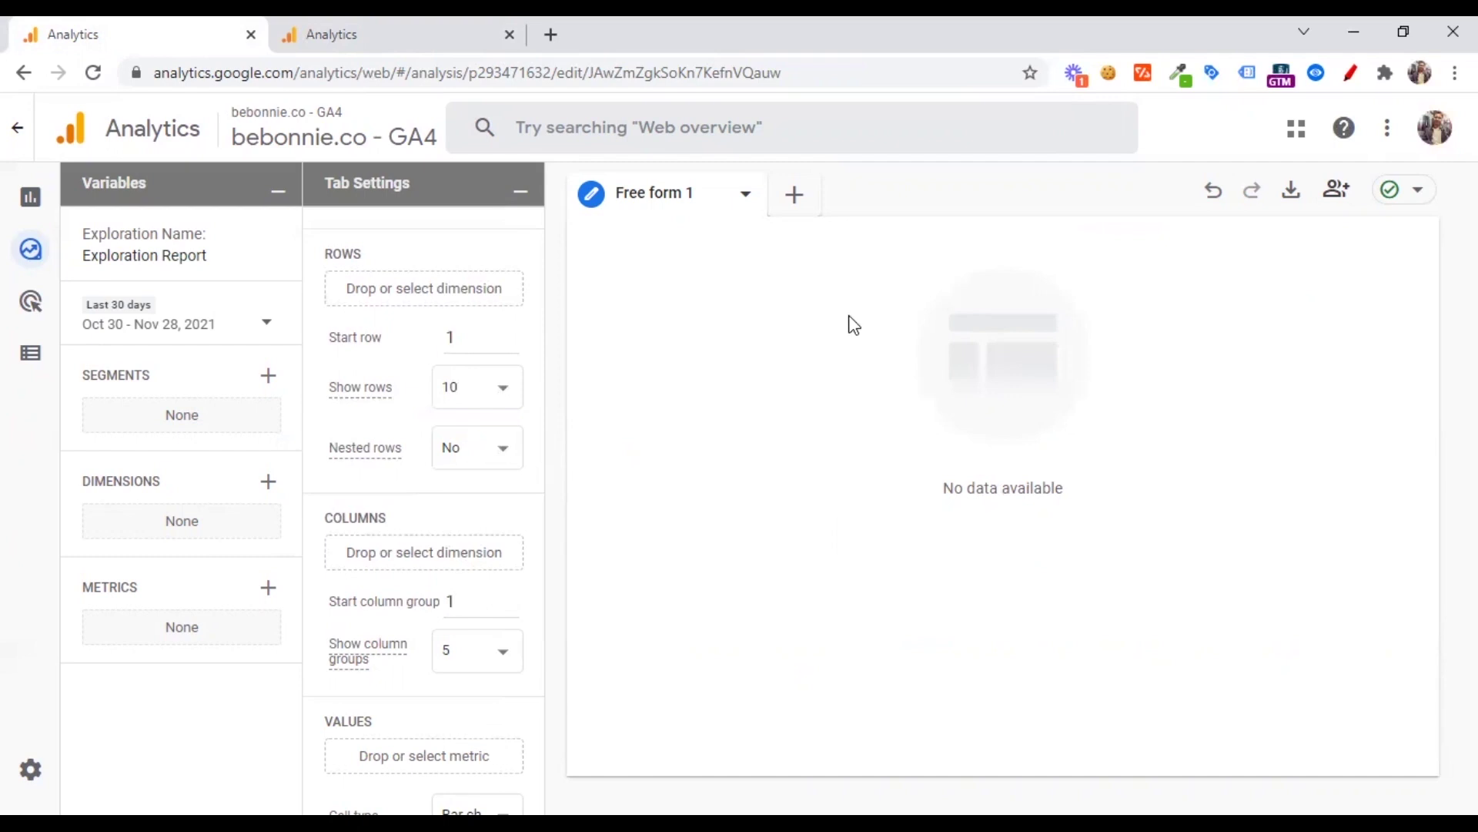
scroll(380, 580, down, 2)
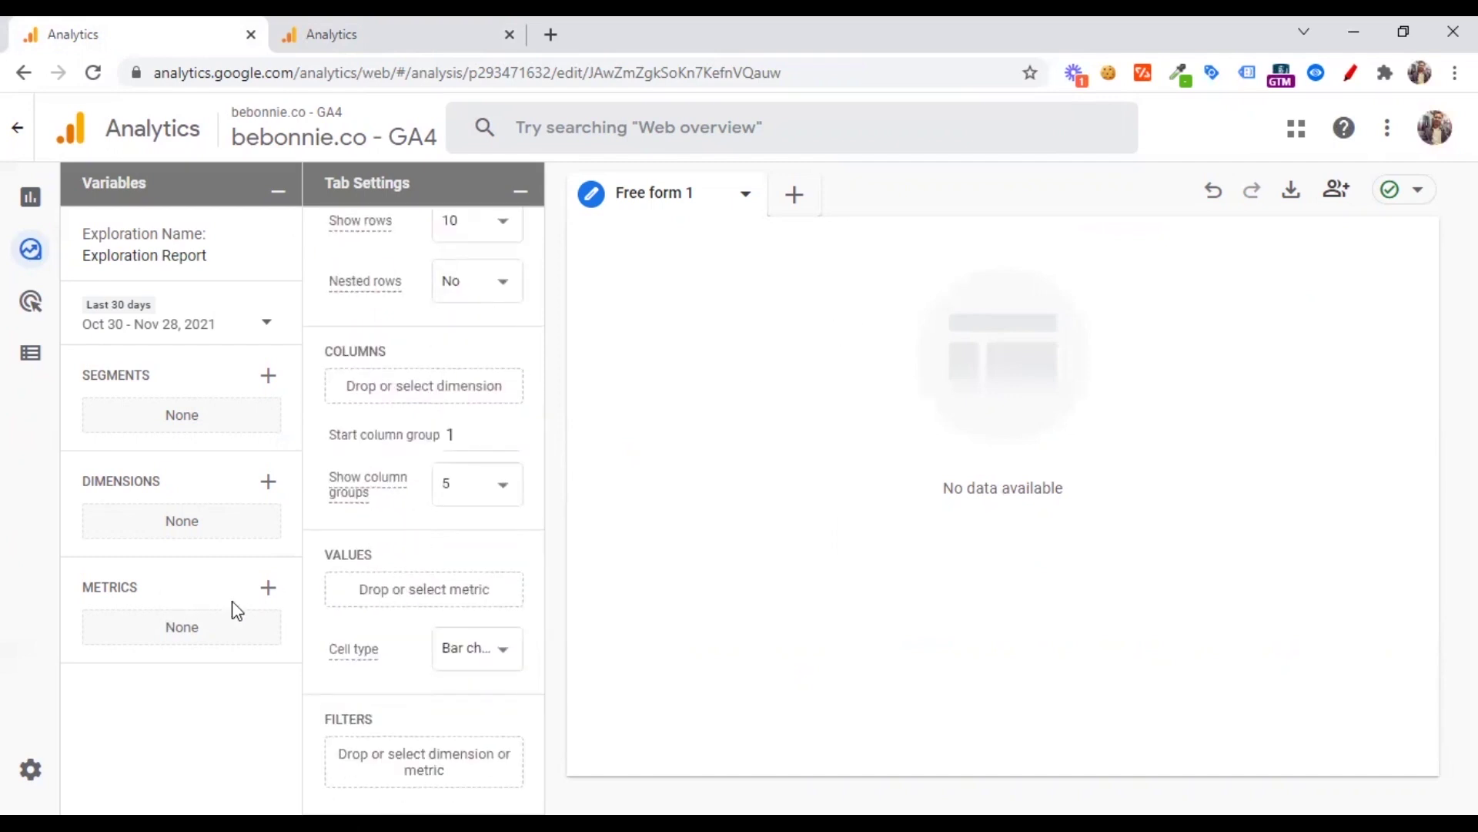
mouse_move(416, 556)
scroll(413, 764, up, 6)
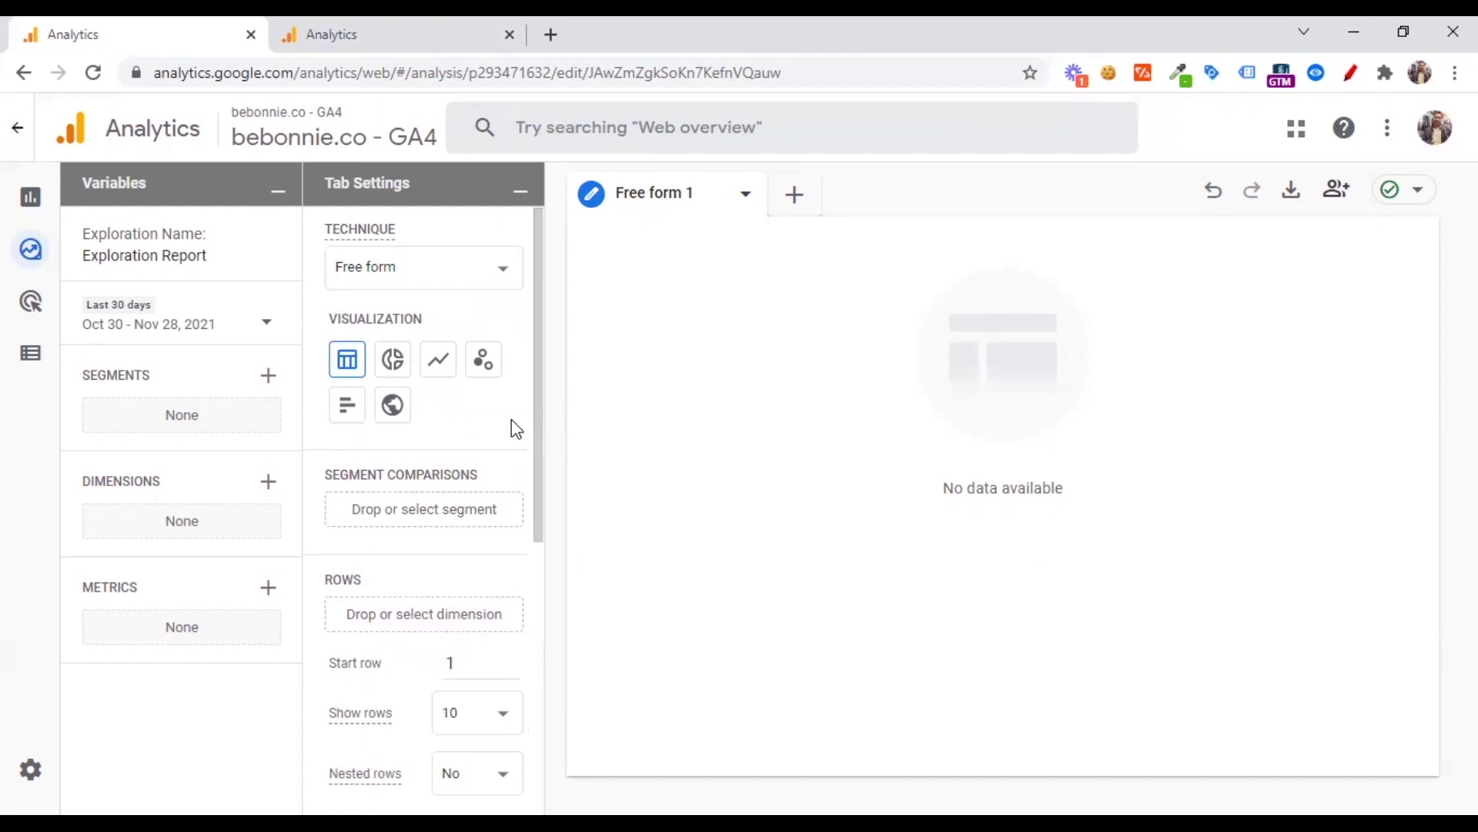
- Examine the remaining tab settings of the exploration and the options available for the Free form 1 tab
scroll(516, 429, down, 3)
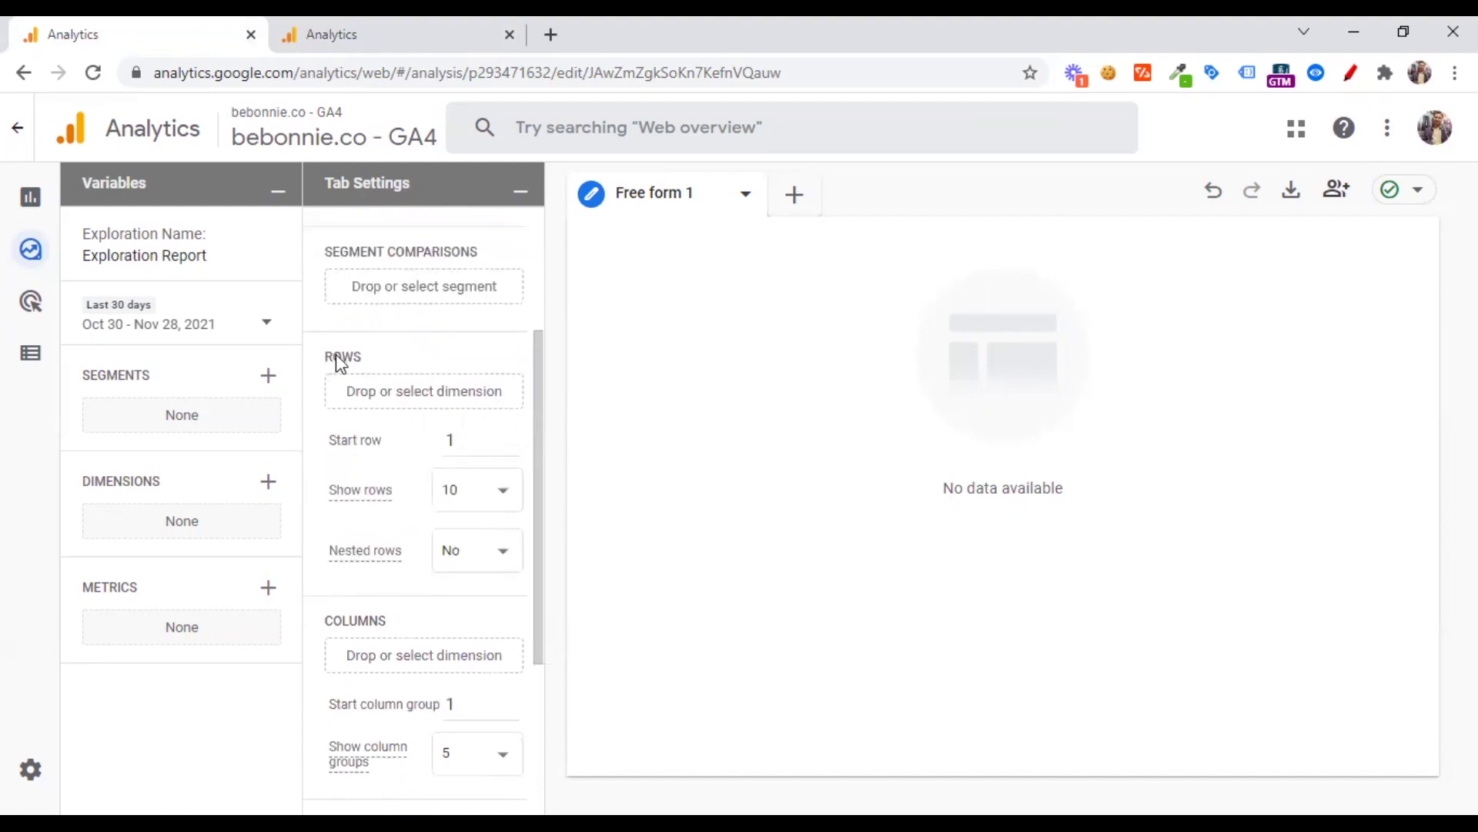
scroll(381, 356, down, 3)
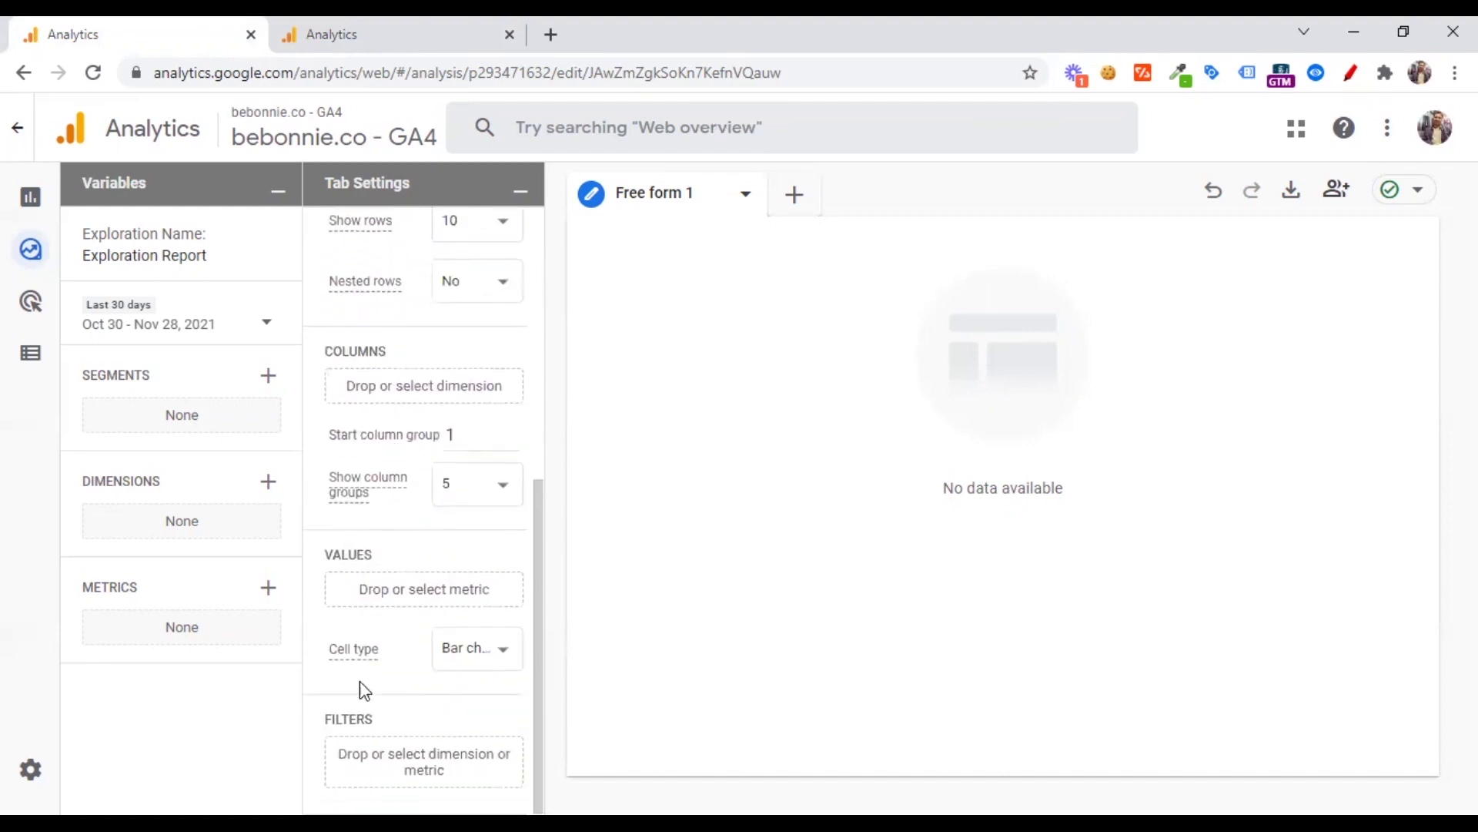
scroll(359, 727, up, 6)
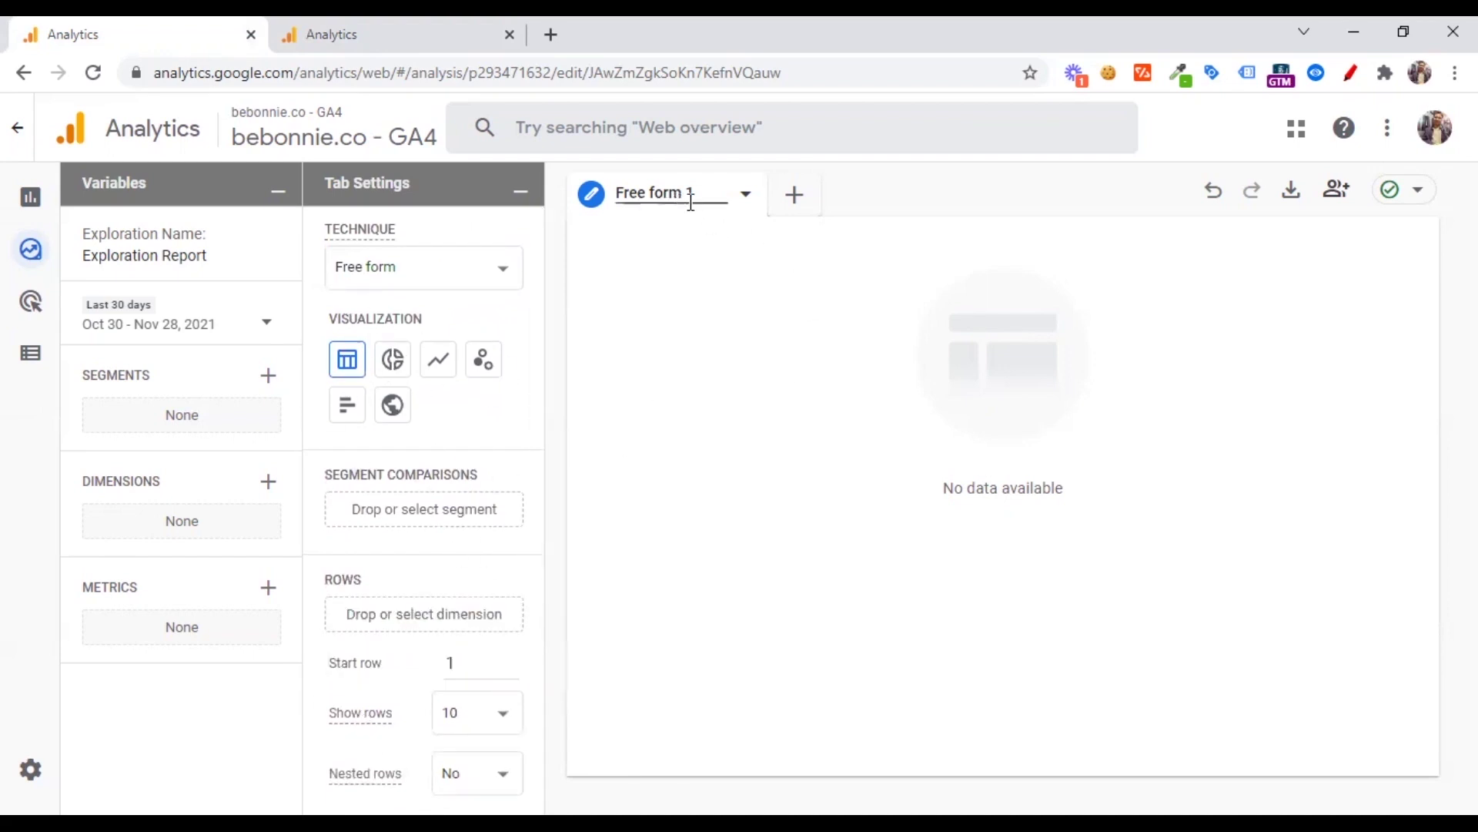
click(744, 198)
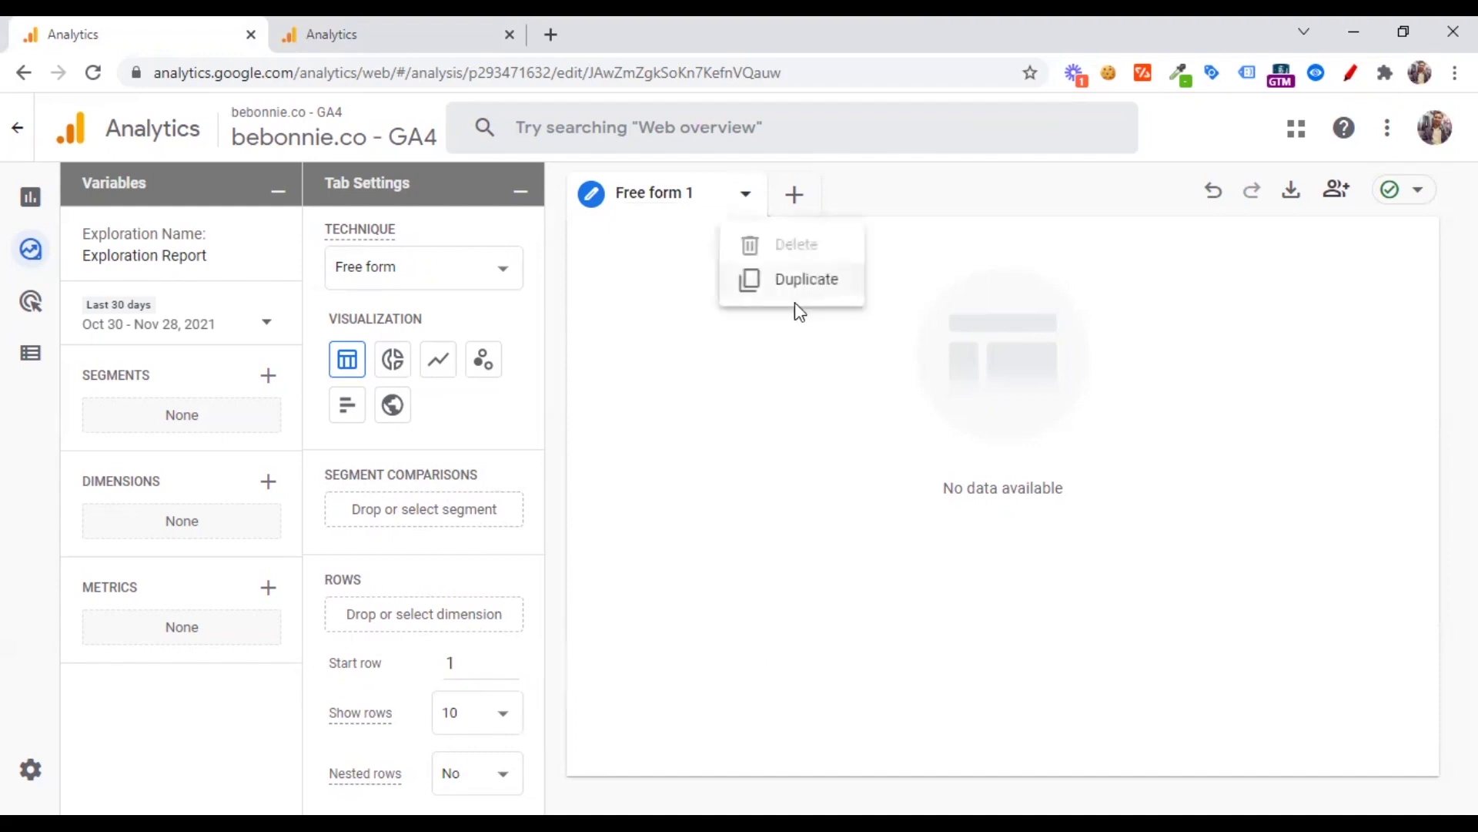
click(612, 262)
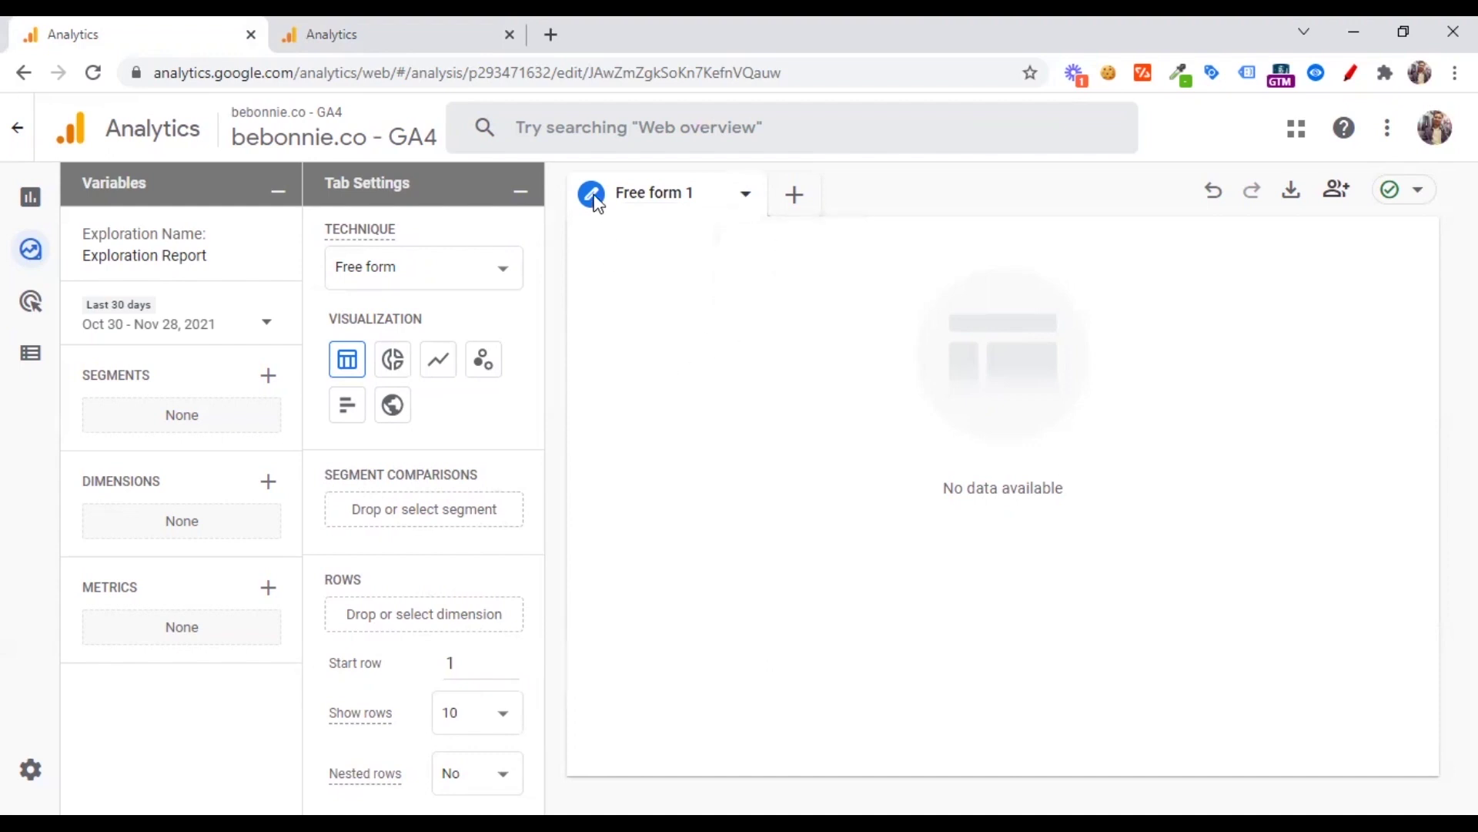
- Add a Cohort exploration tab beside Free form 1, and delete that new tab again
click(801, 208)
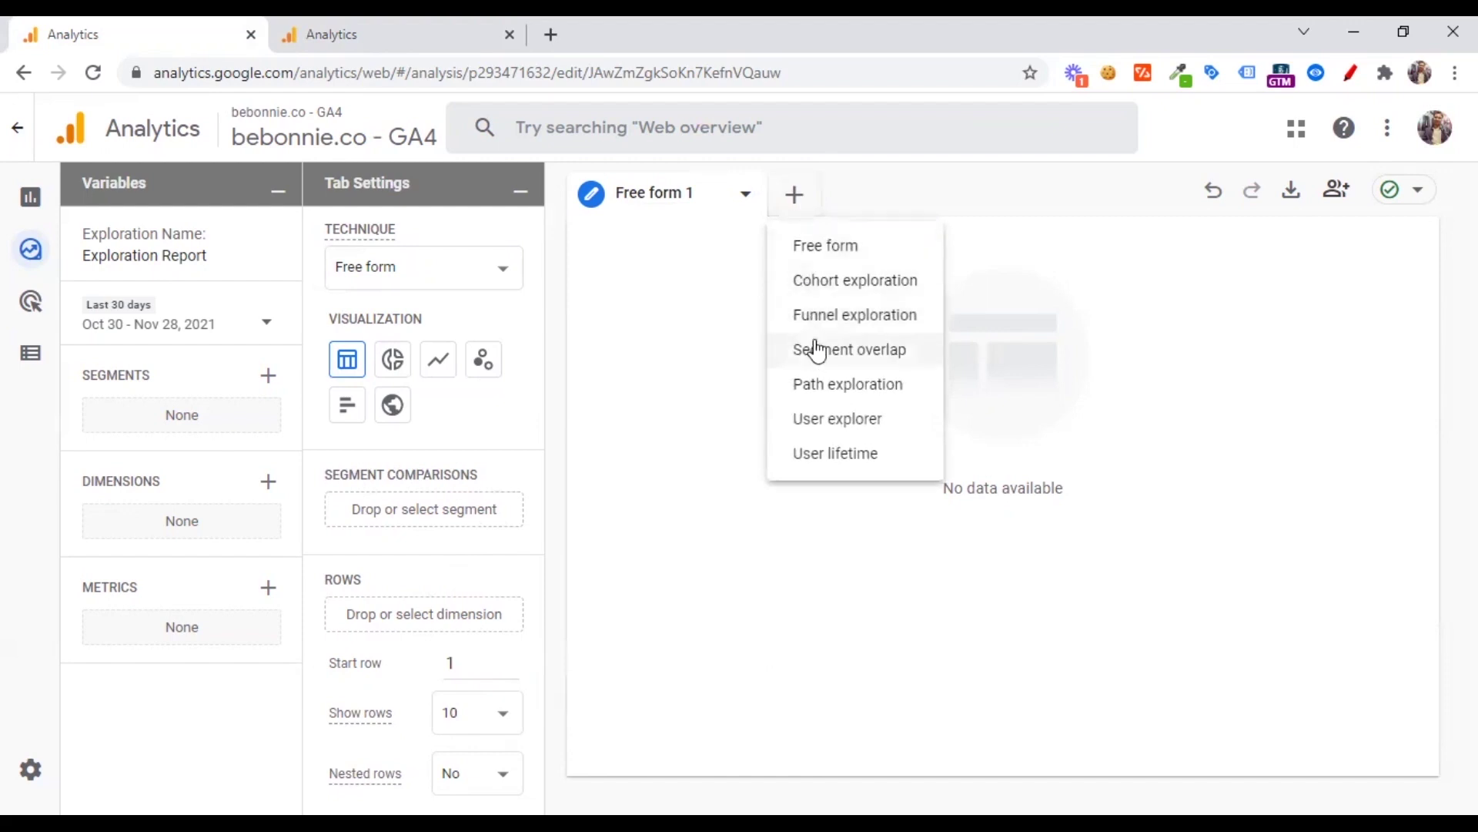
click(832, 282)
click(808, 193)
right_click(802, 195)
click(793, 193)
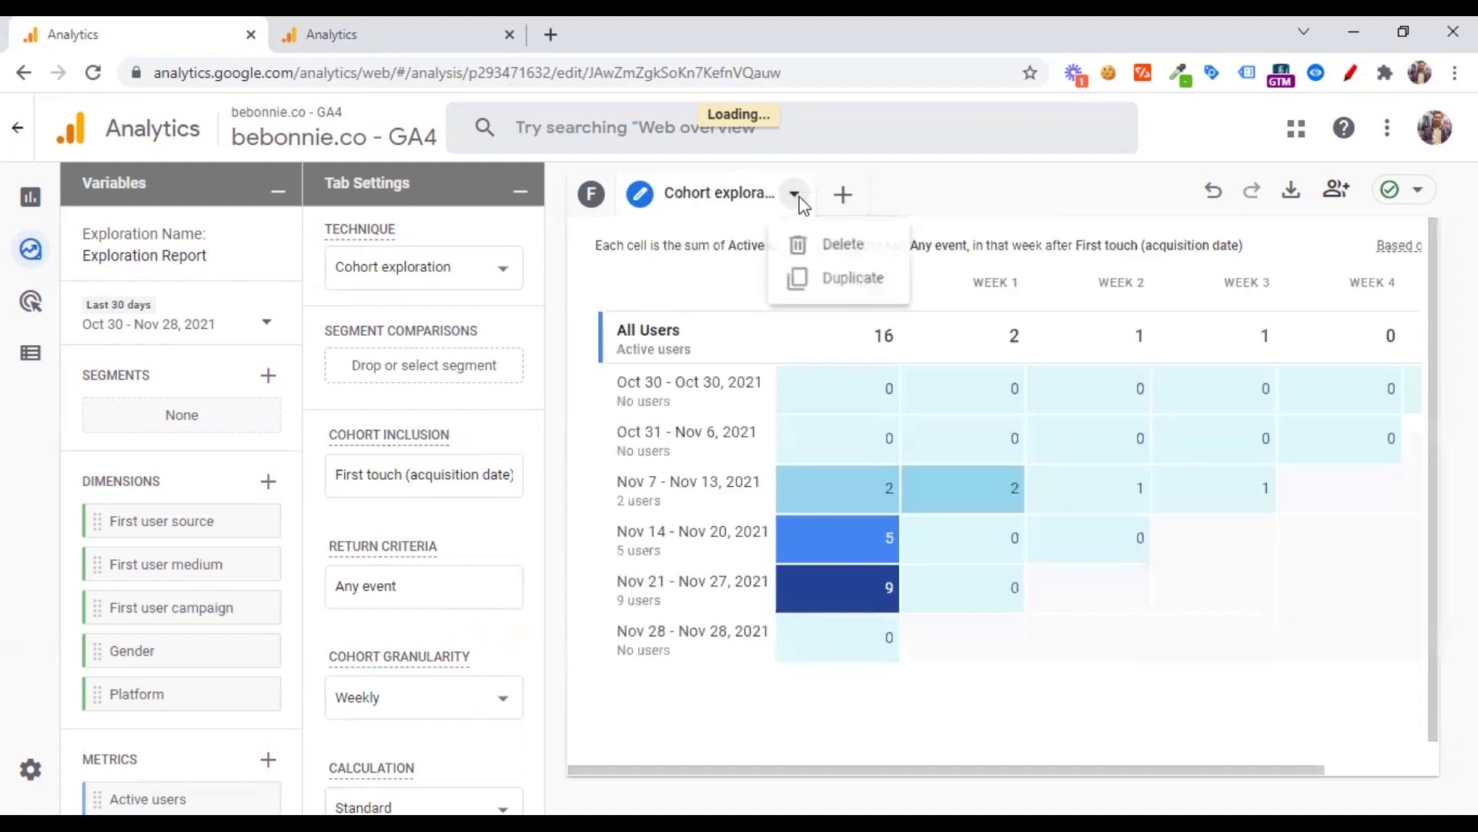
click(847, 250)
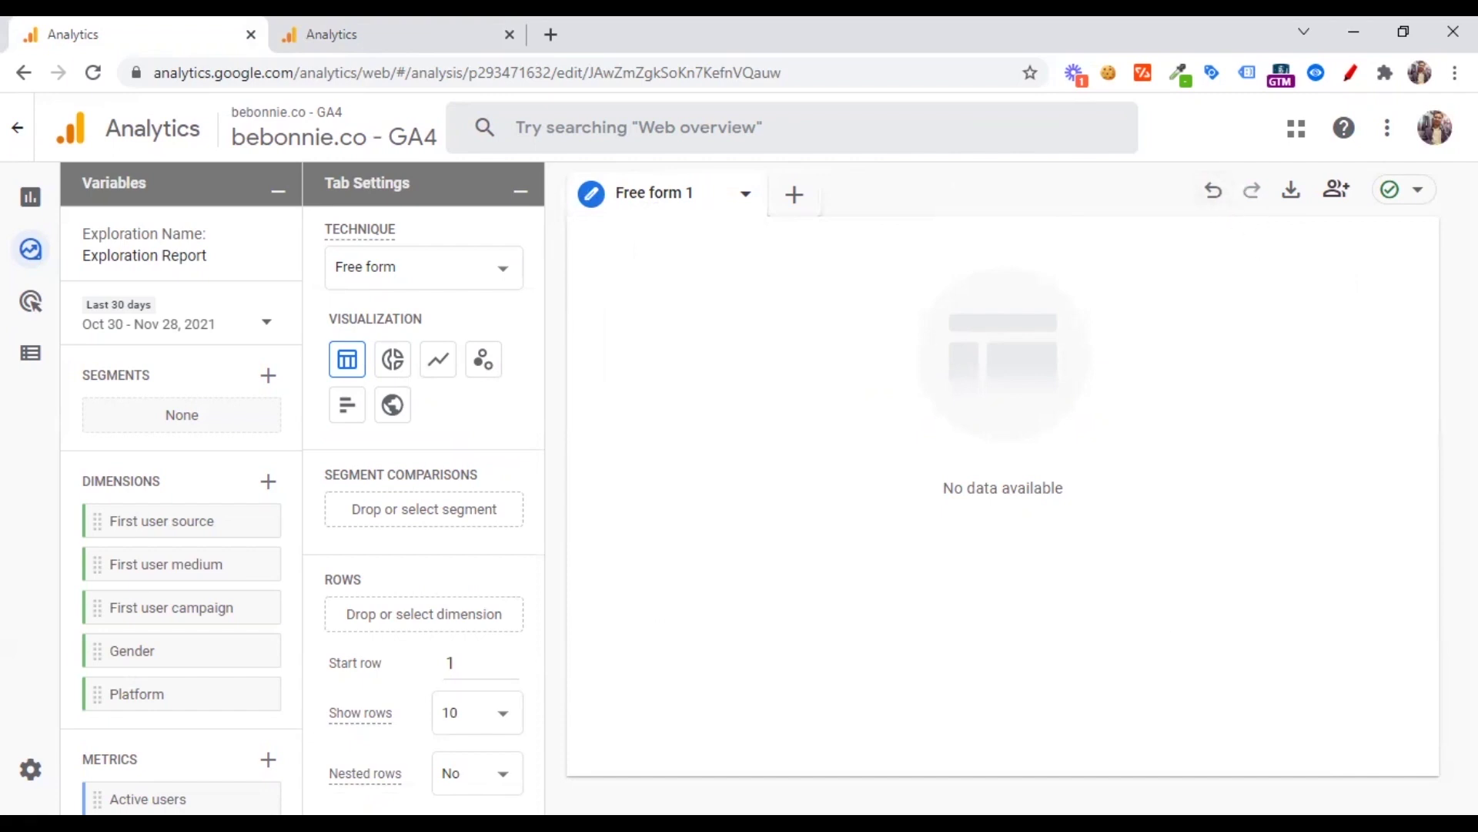
- Review the exploration's export formats and sharing dialog without sharing it, and check the report's data status
click(1294, 205)
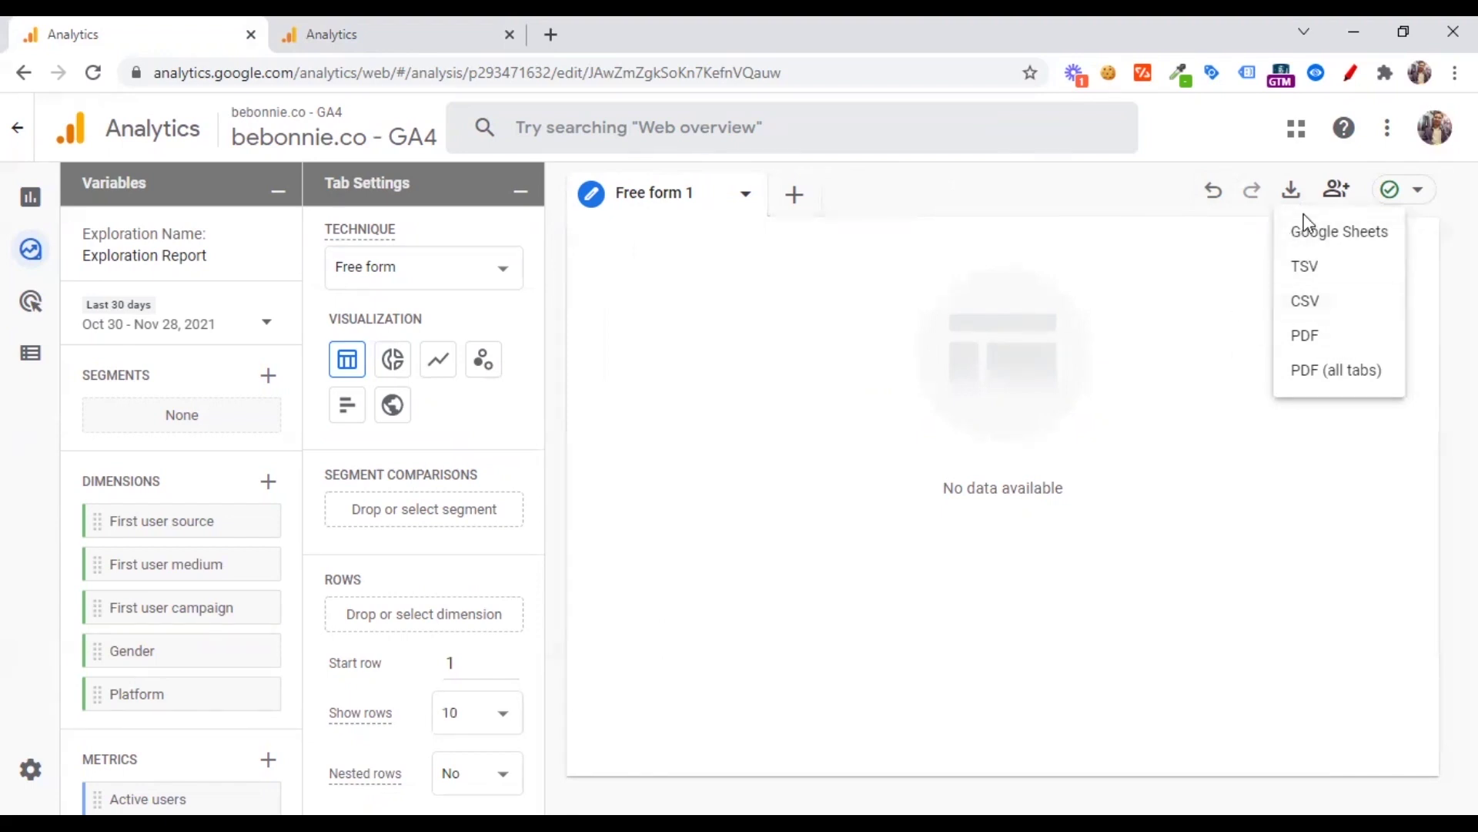
click(1307, 162)
click(1336, 190)
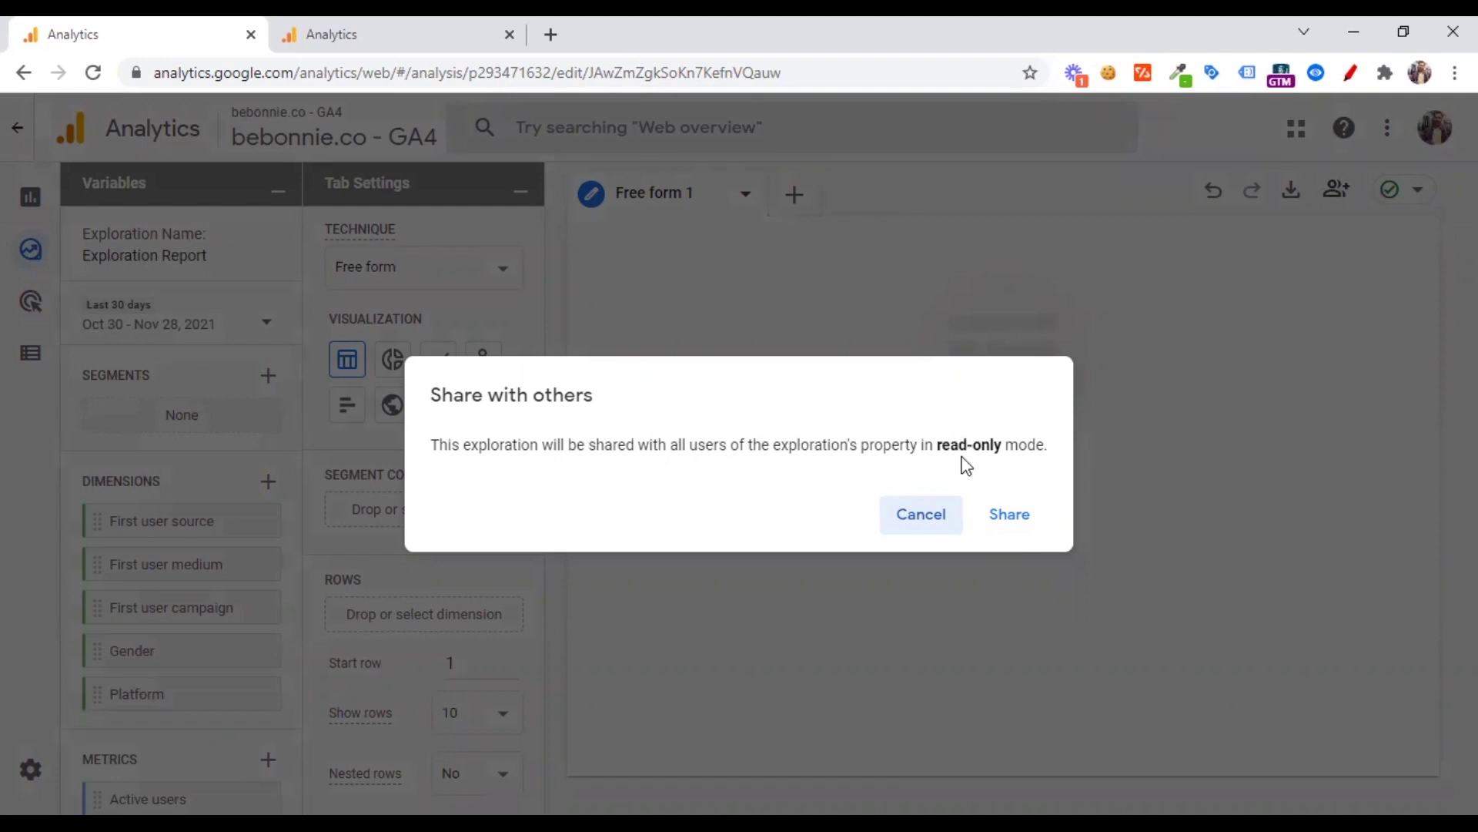
click(921, 532)
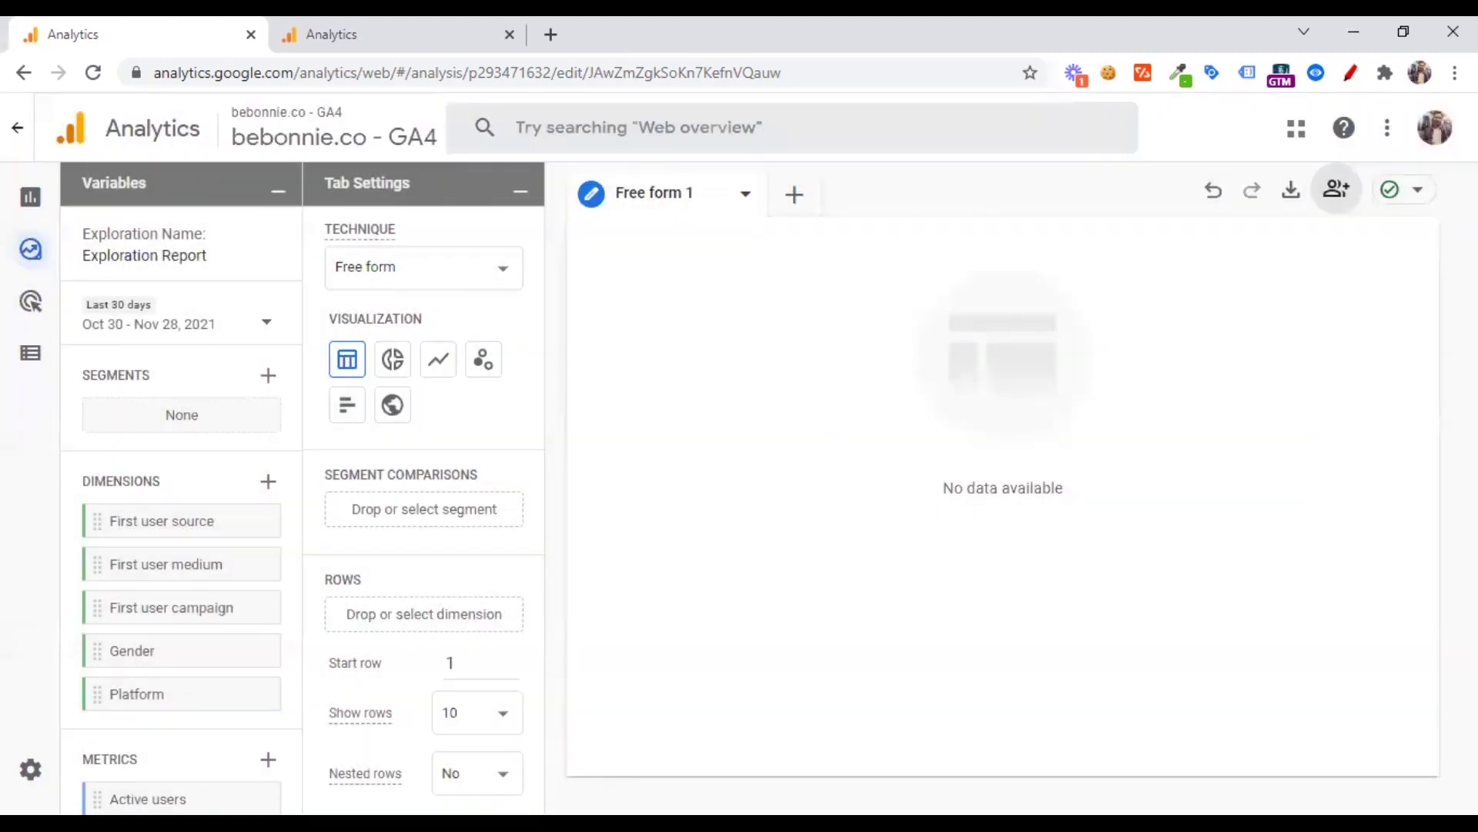
click(1418, 202)
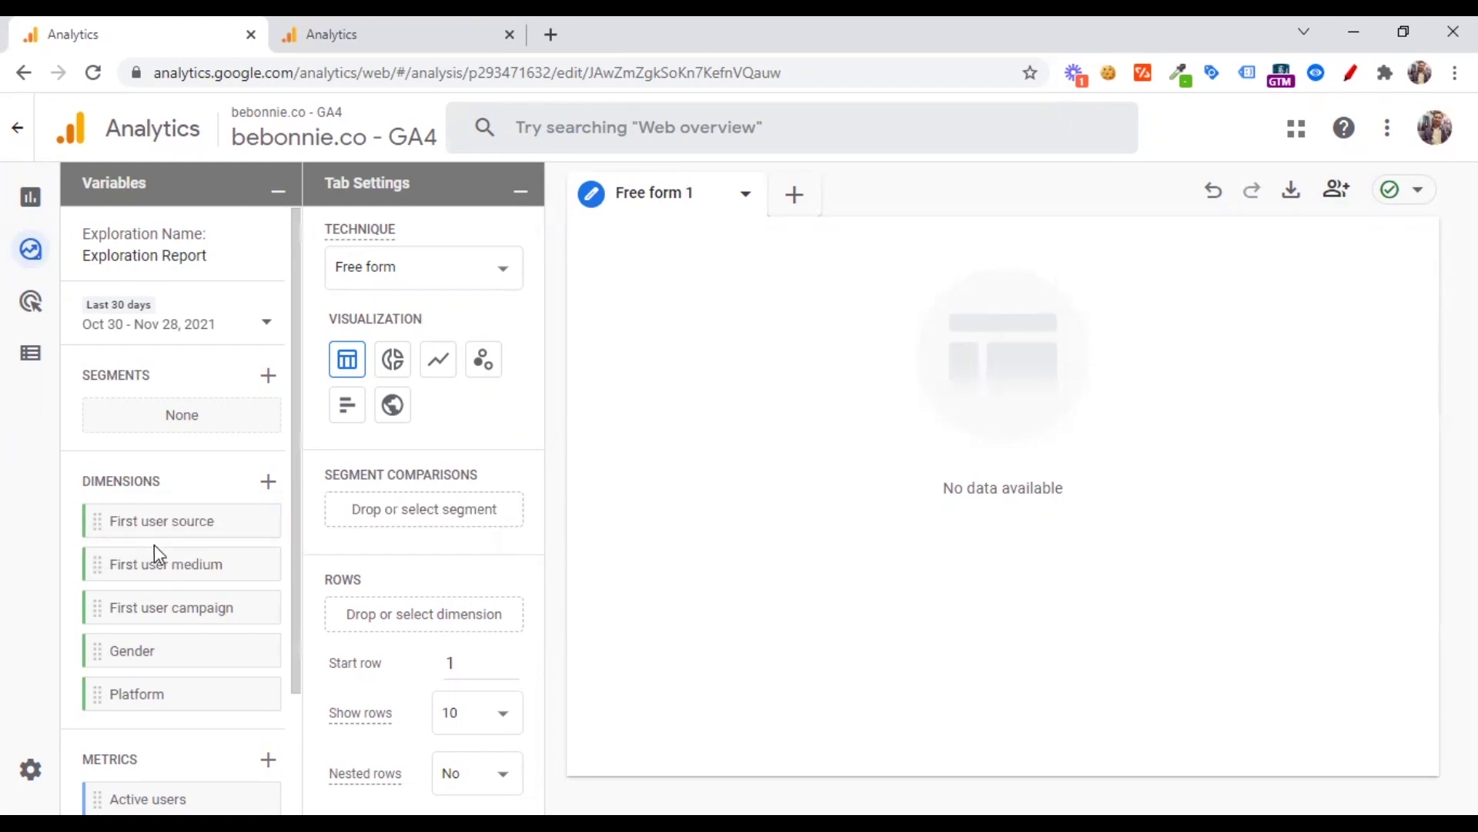
- Add the Active users metric to the values of the Free form 1 report
scroll(158, 522, down, 2)
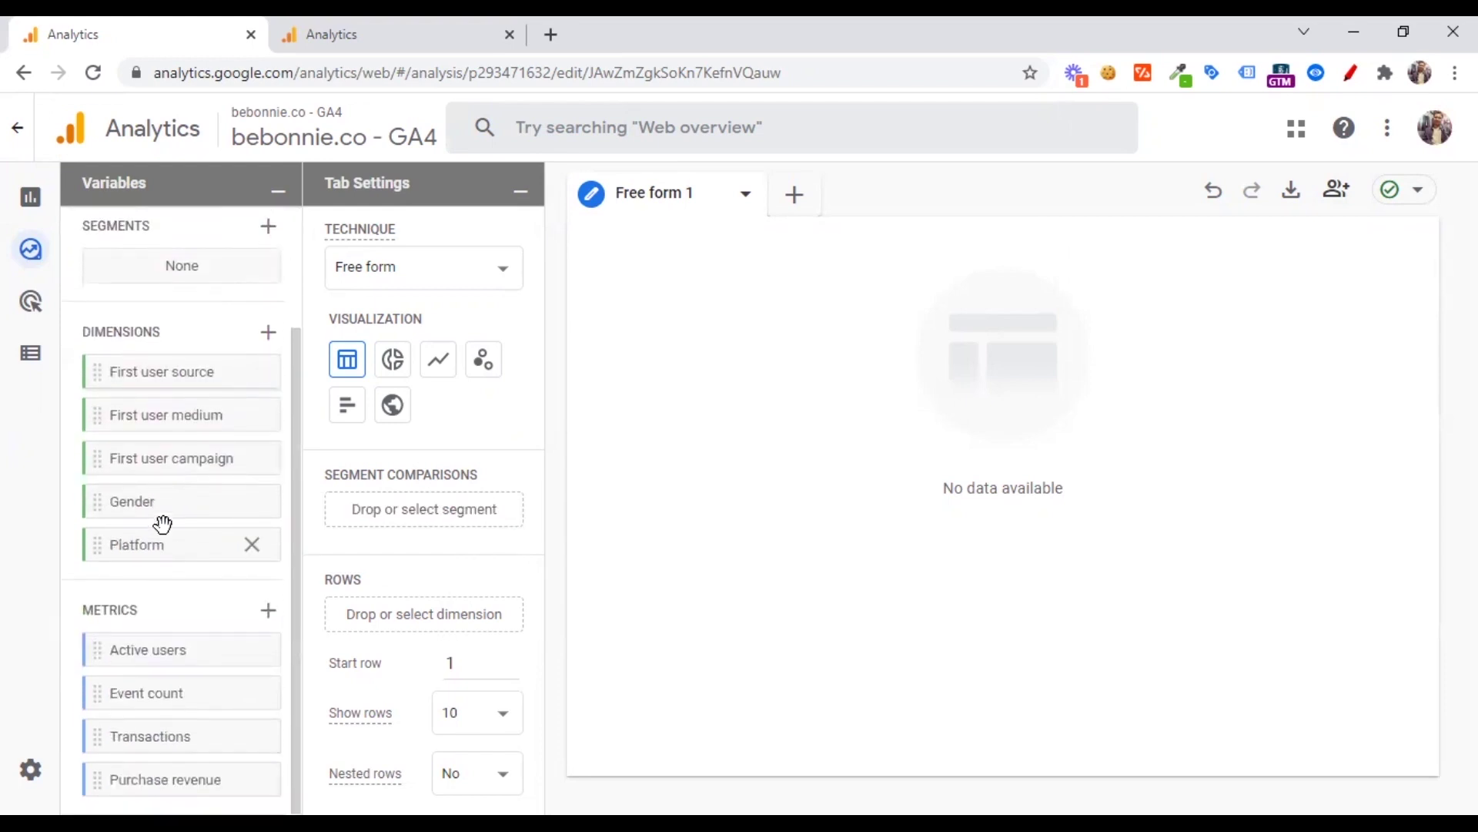
scroll(159, 521, up, 1)
scroll(175, 643, down, 1)
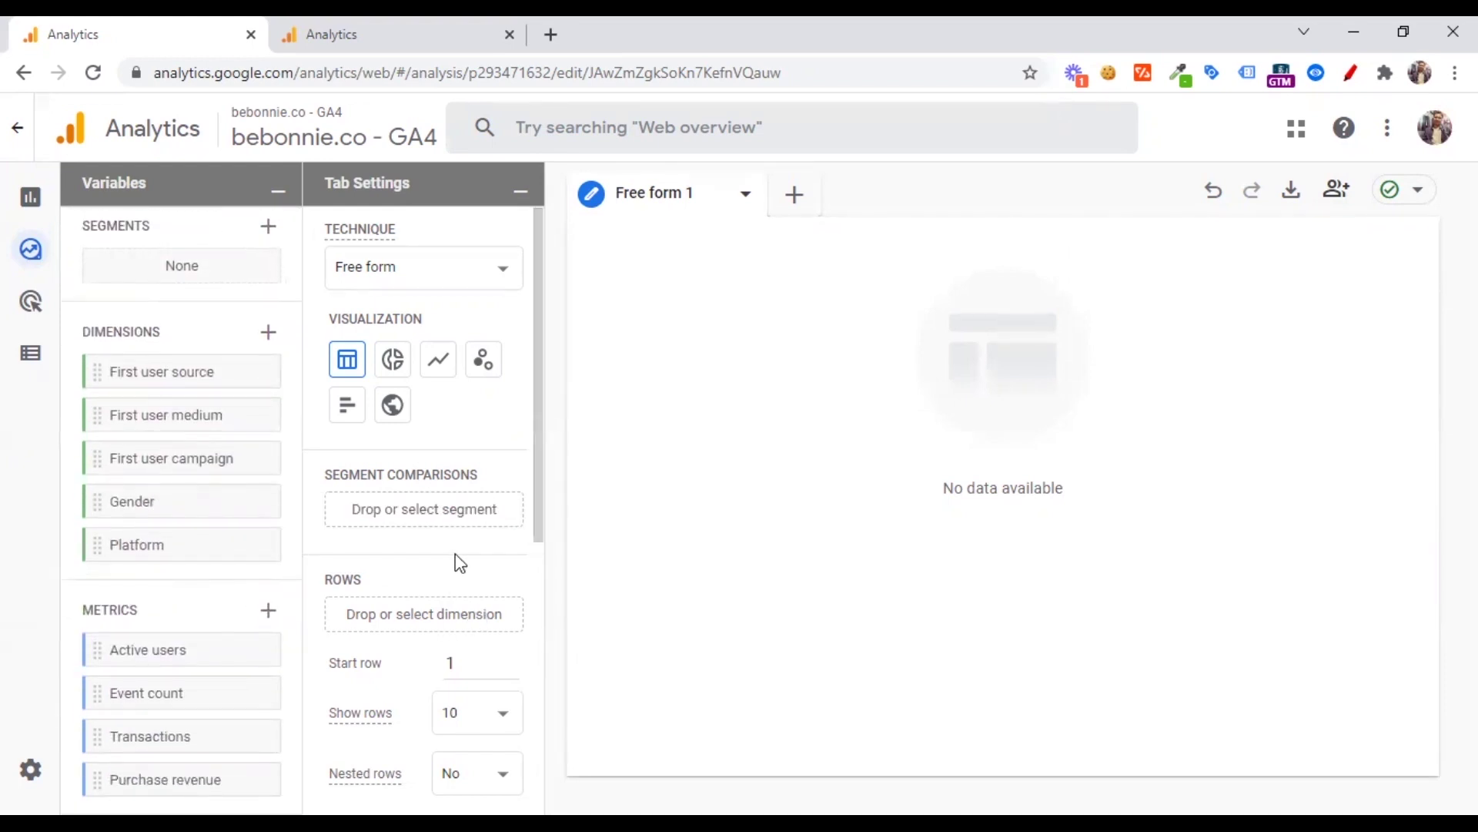
scroll(460, 562, down, 6)
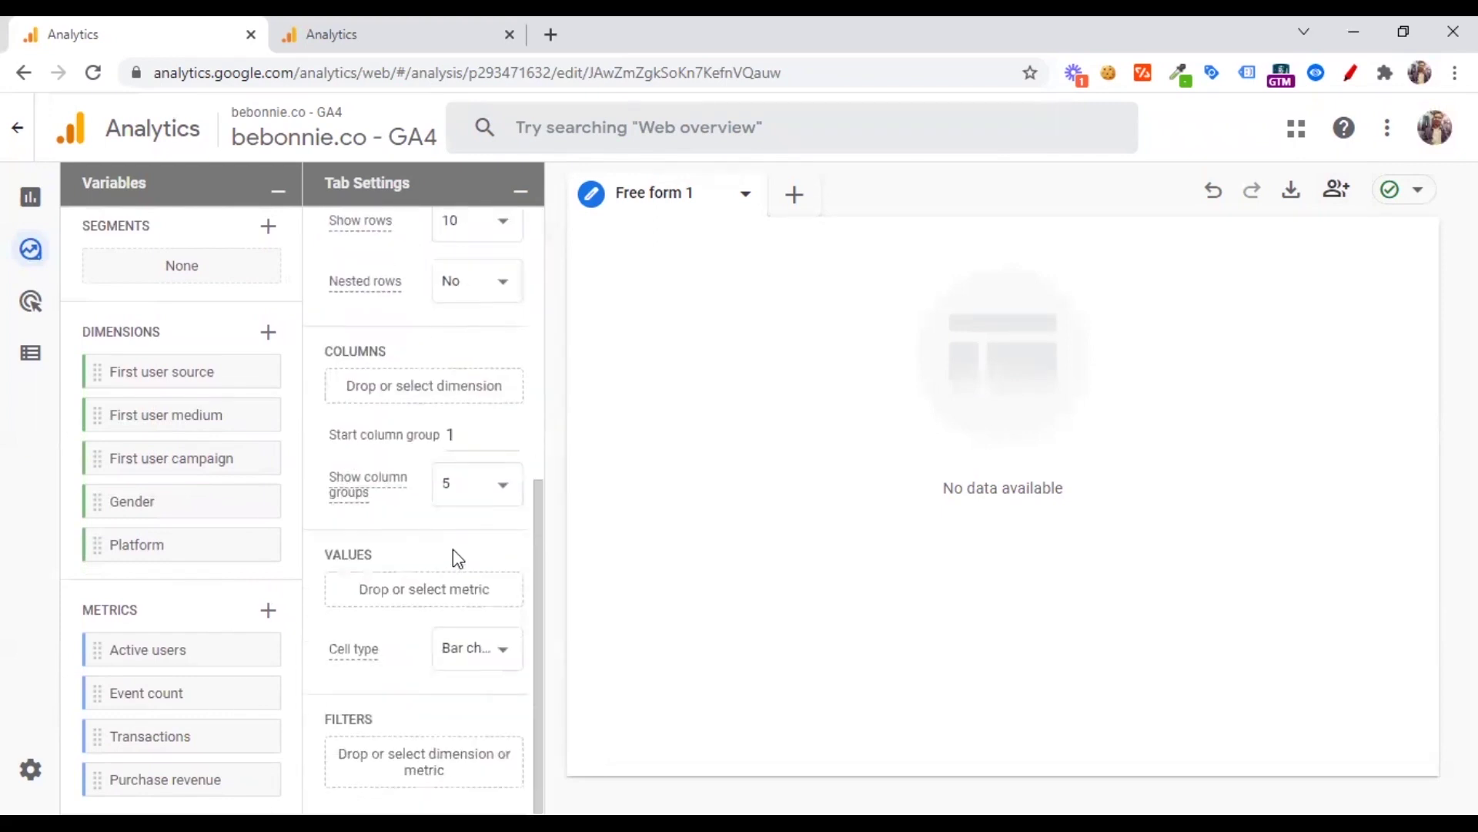
mouse_move(165, 639)
drag(239, 651, 404, 600)
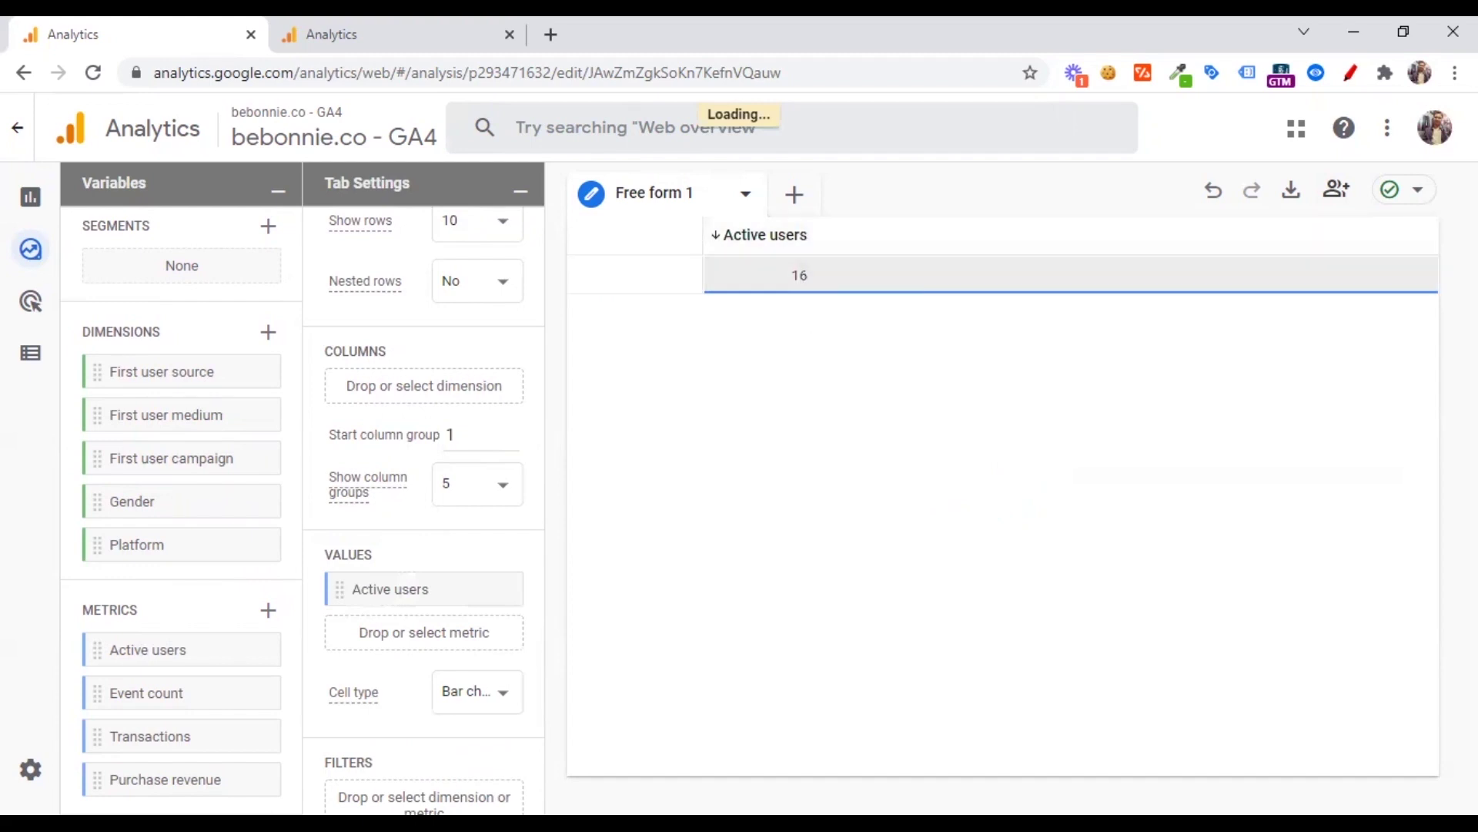
- Break down the Active users report with Gender as the row dimension and Platform as the column dimension
scroll(254, 627, up, 2)
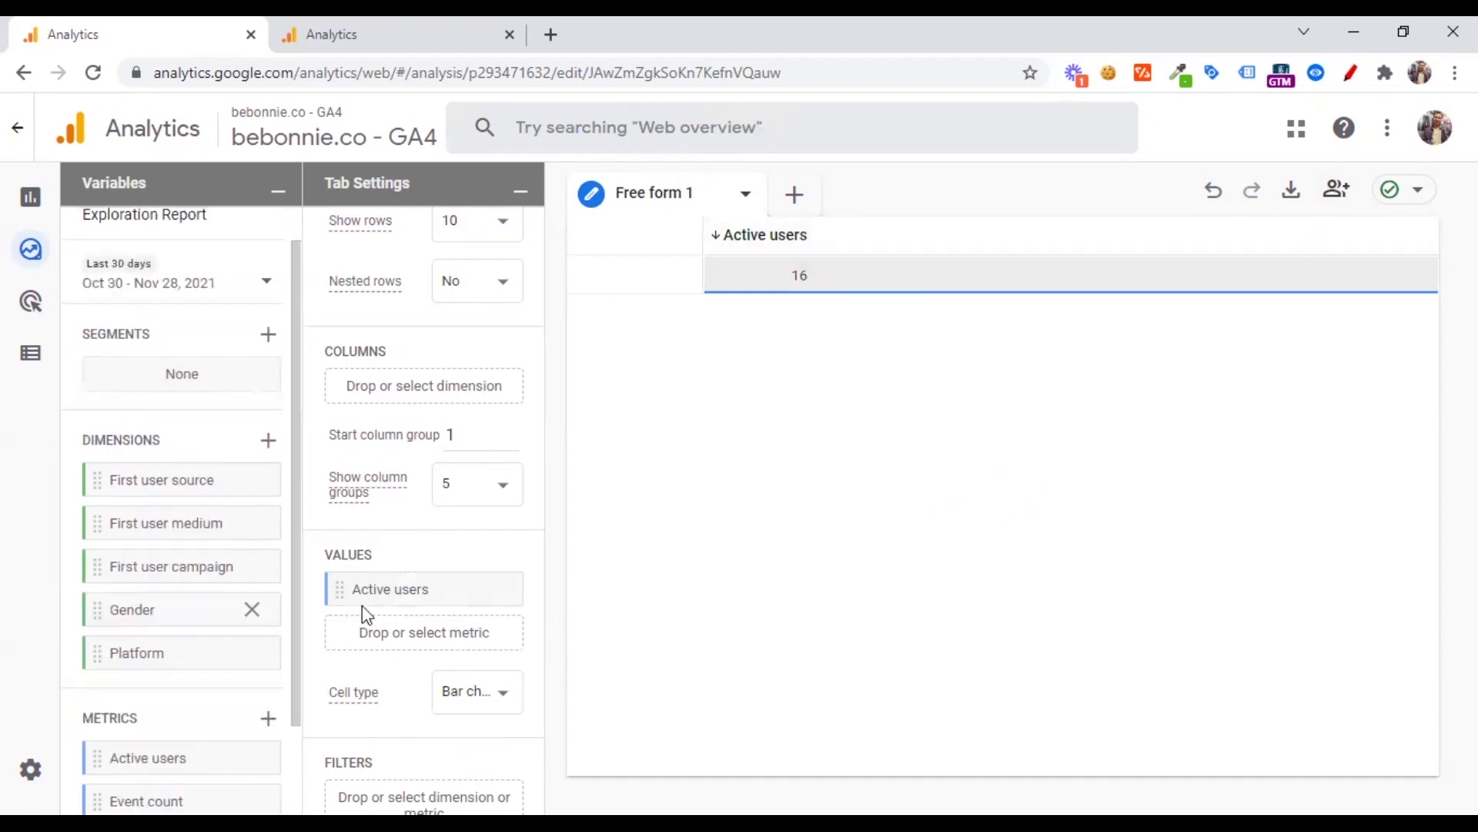
scroll(408, 589, up, 5)
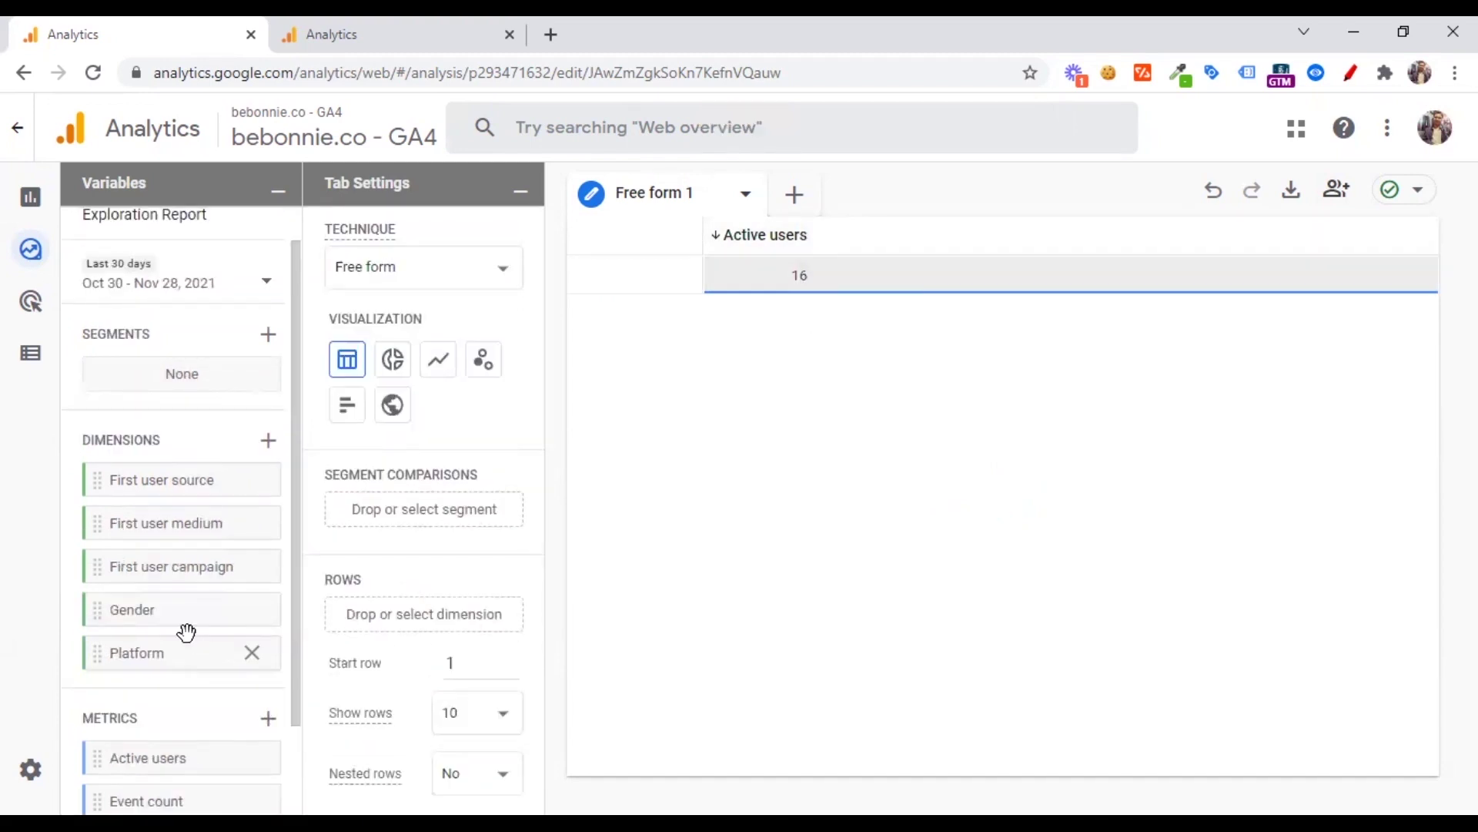
drag(100, 613, 383, 617)
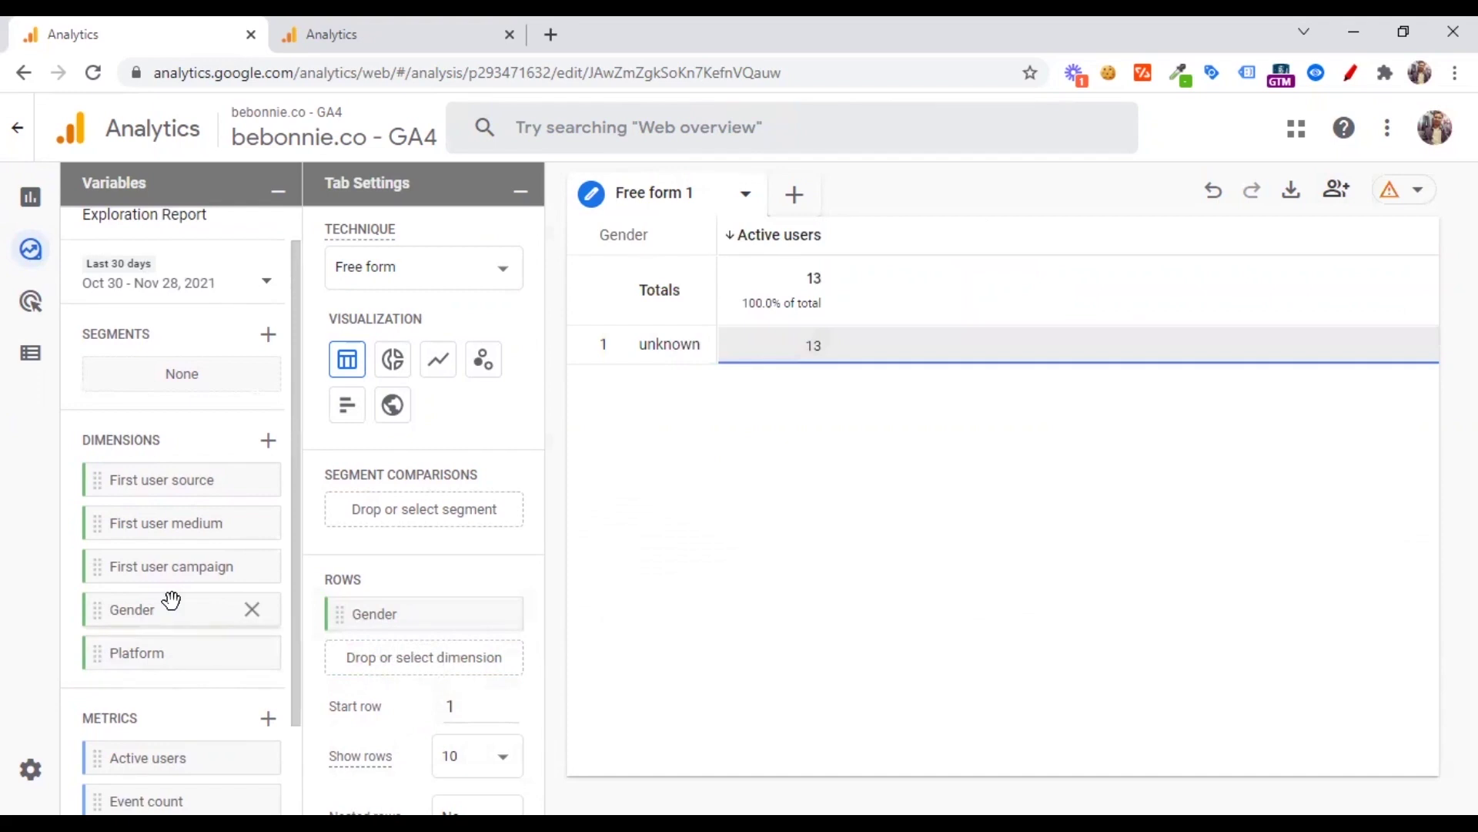
scroll(176, 608, down, 2)
scroll(400, 580, down, 5)
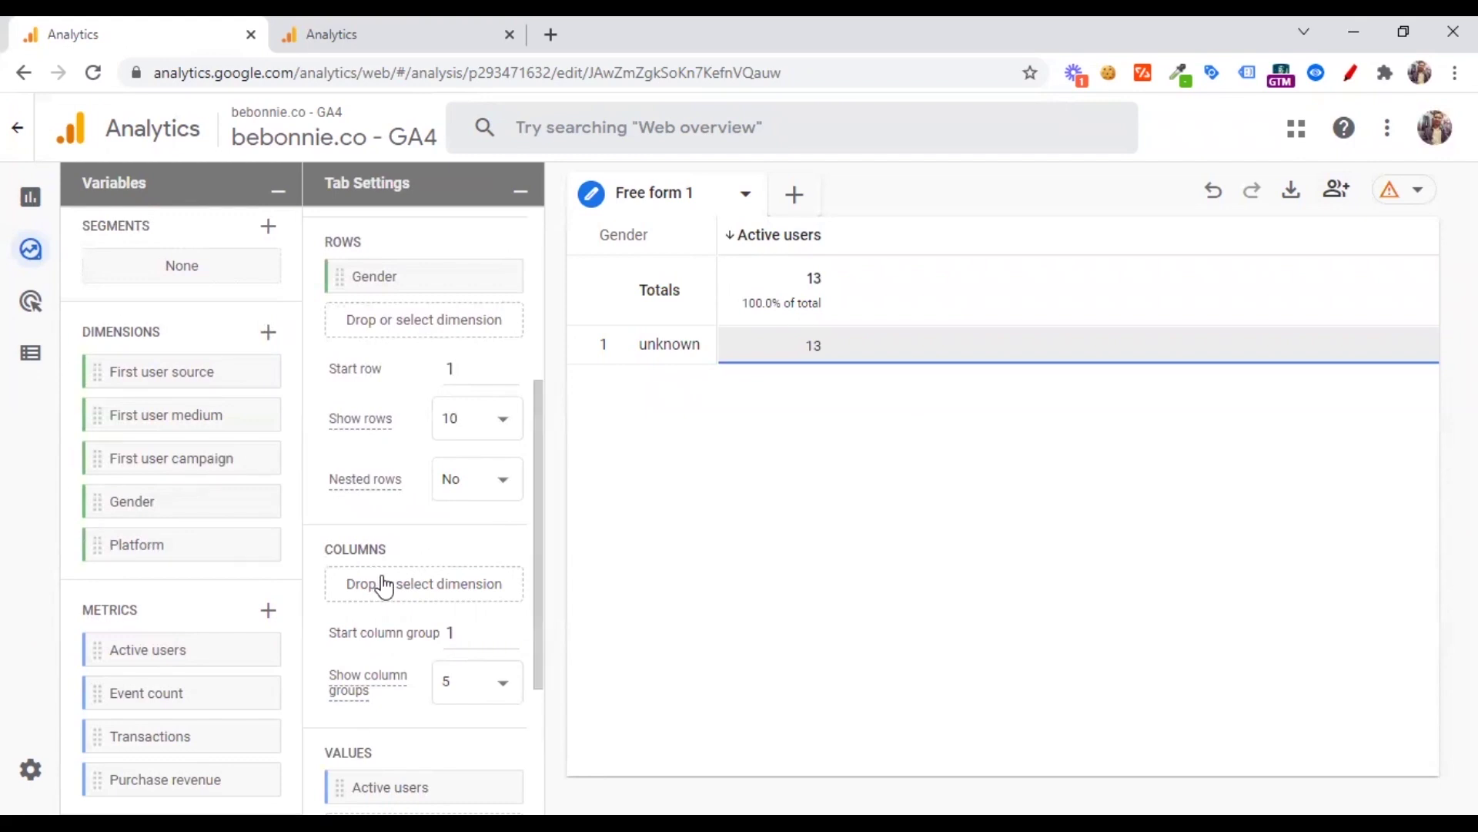
drag(138, 545, 358, 602)
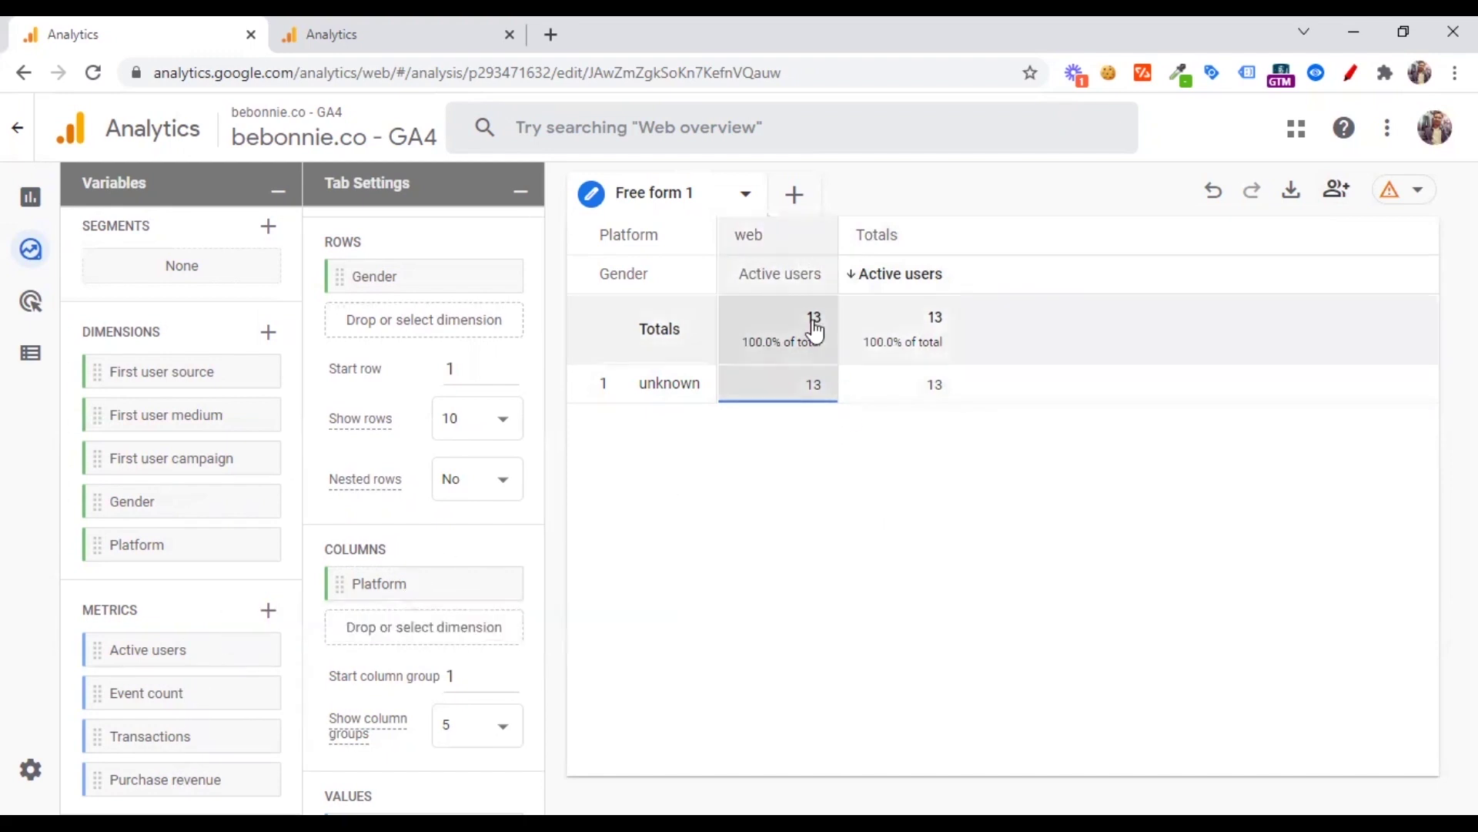
- Replace Gender with First user medium as the report's row dimension
scroll(316, 622, down, 4)
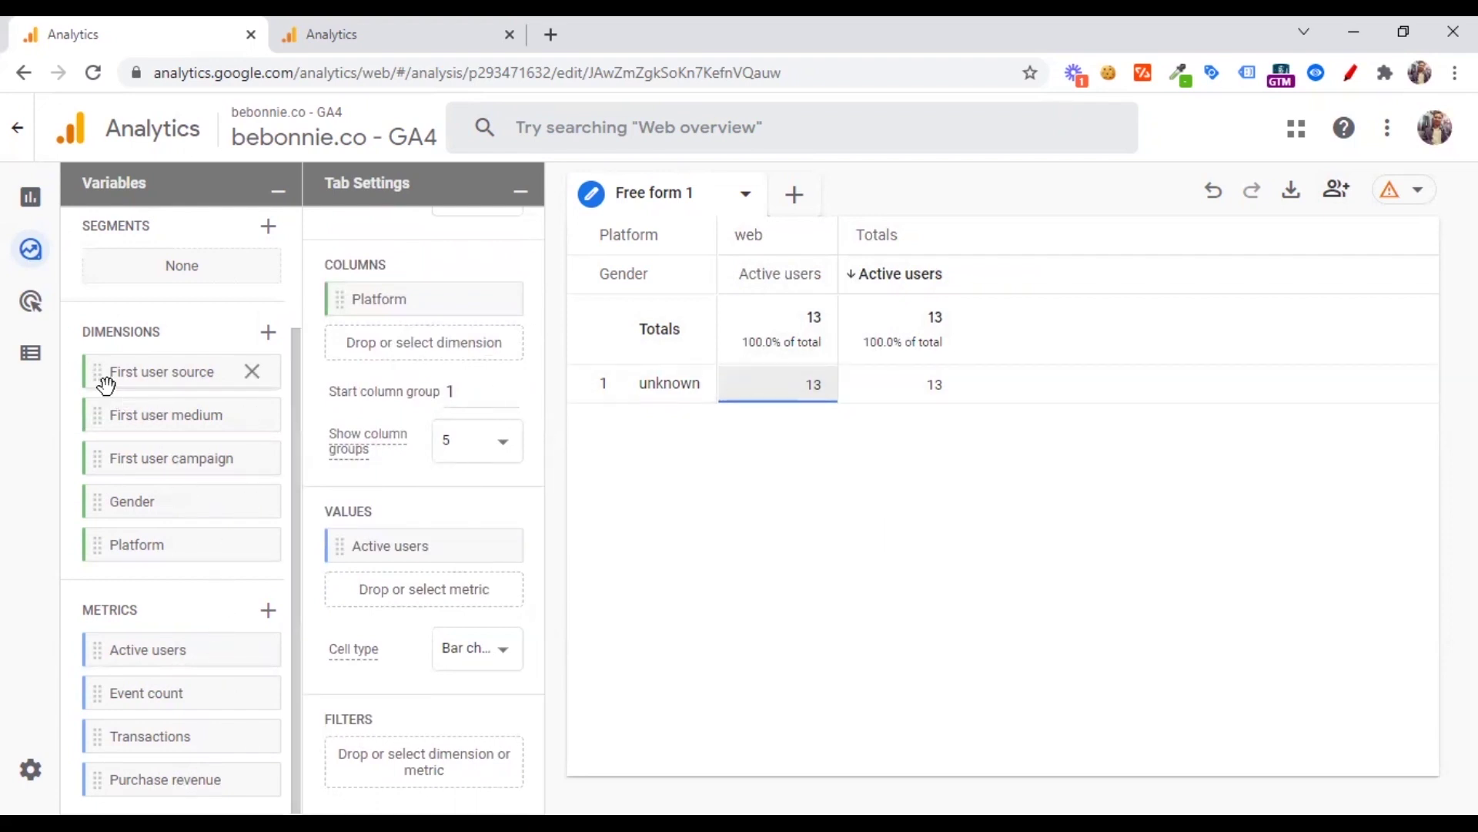
scroll(354, 512, up, 1)
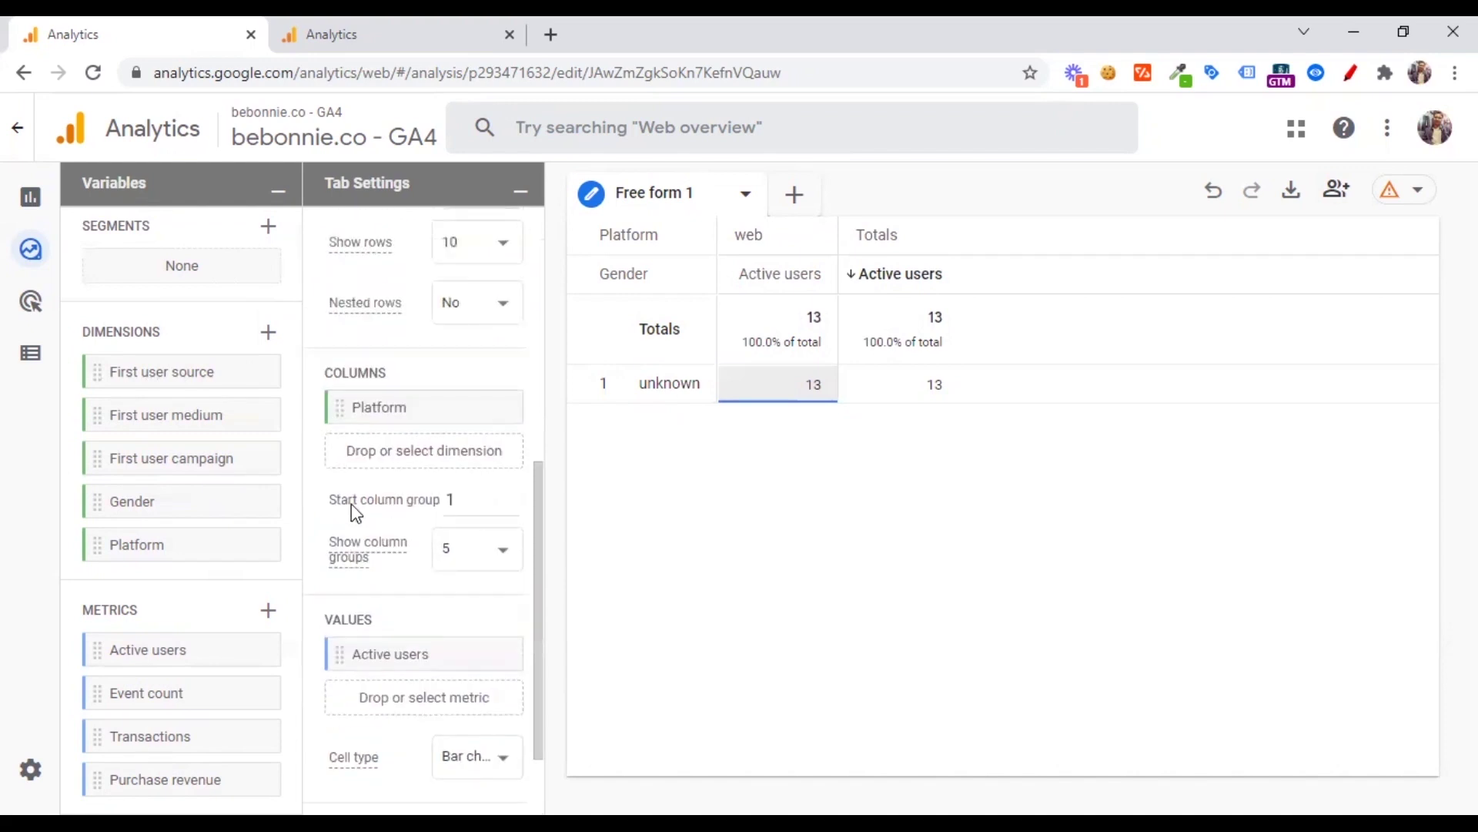
scroll(351, 504, down, 1)
scroll(396, 653, up, 5)
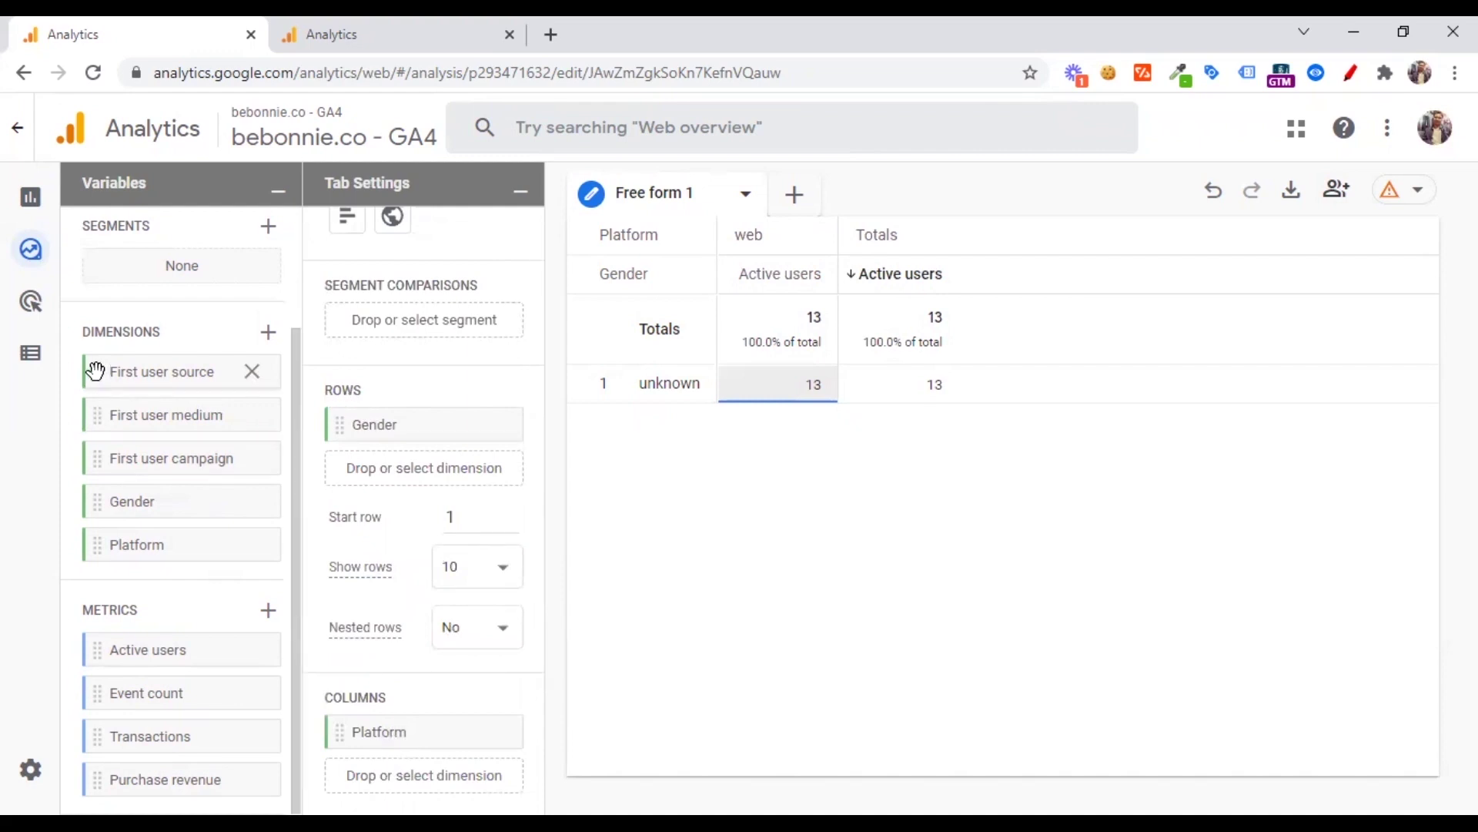
double_click(93, 417)
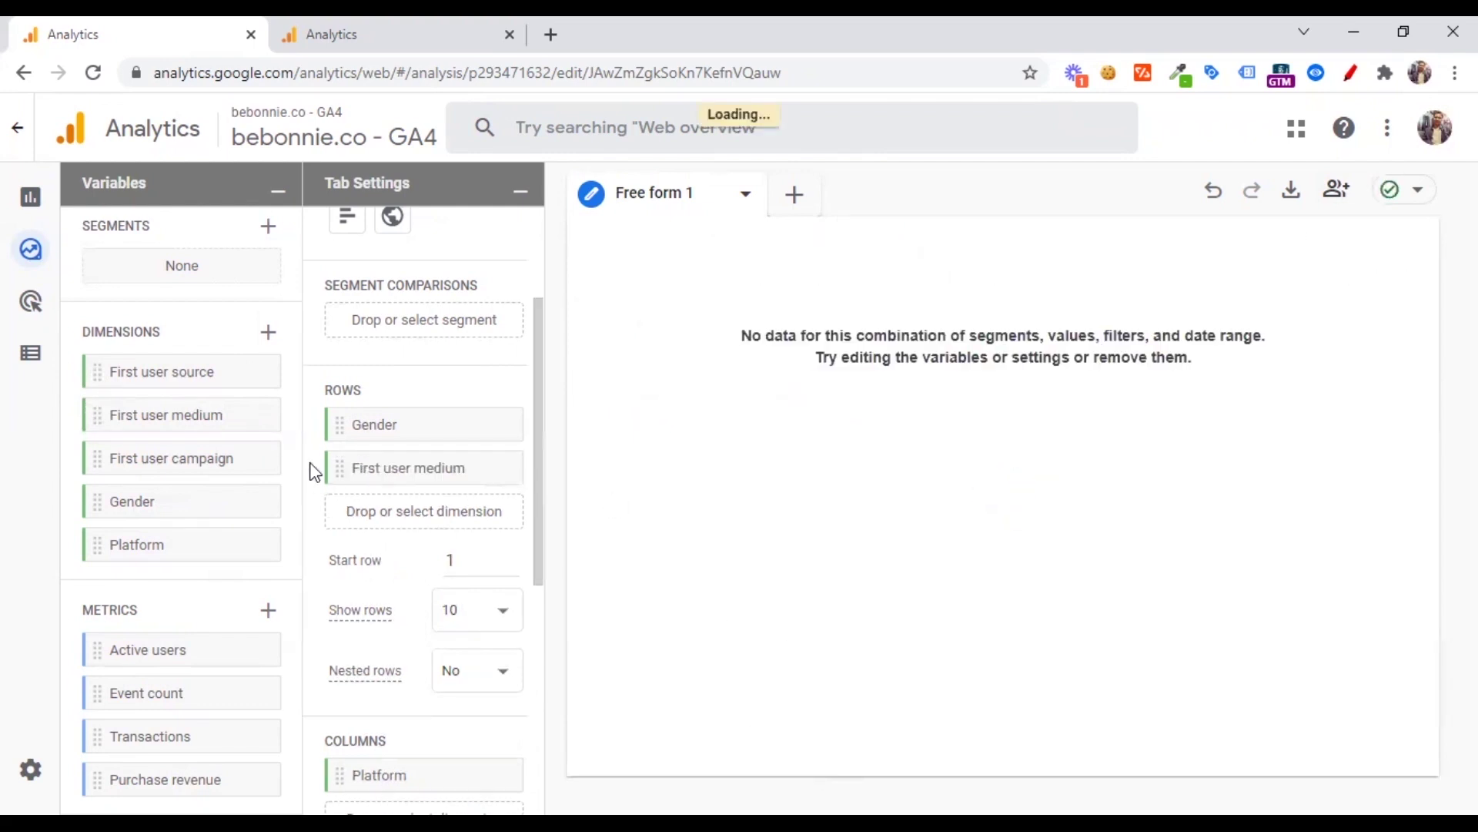
click(497, 426)
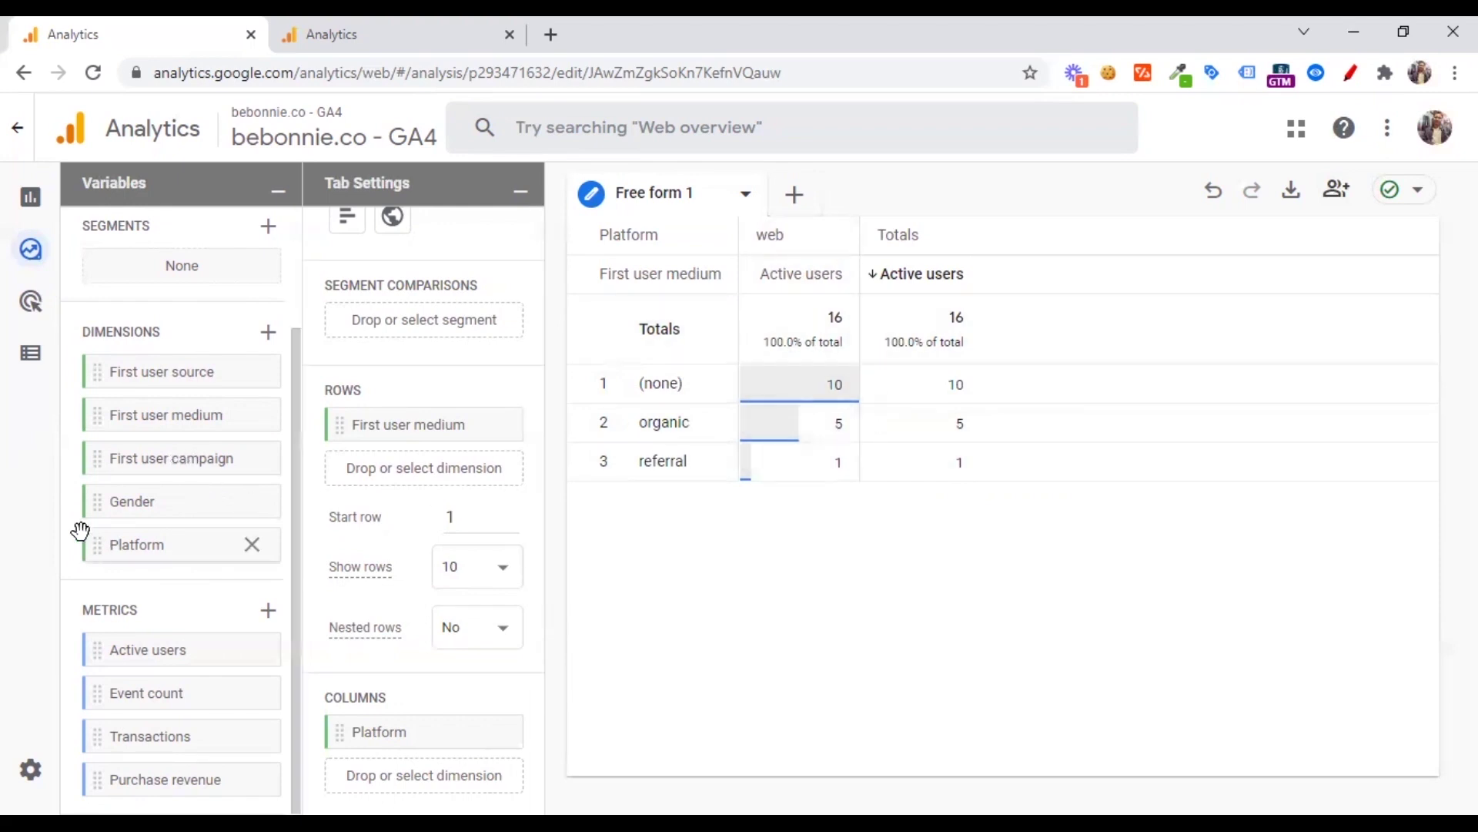
- Try First user medium and First user source as an additional column dimension alongside Platform, leaving only Platform in the columns
drag(373, 774, 357, 769)
click(113, 422)
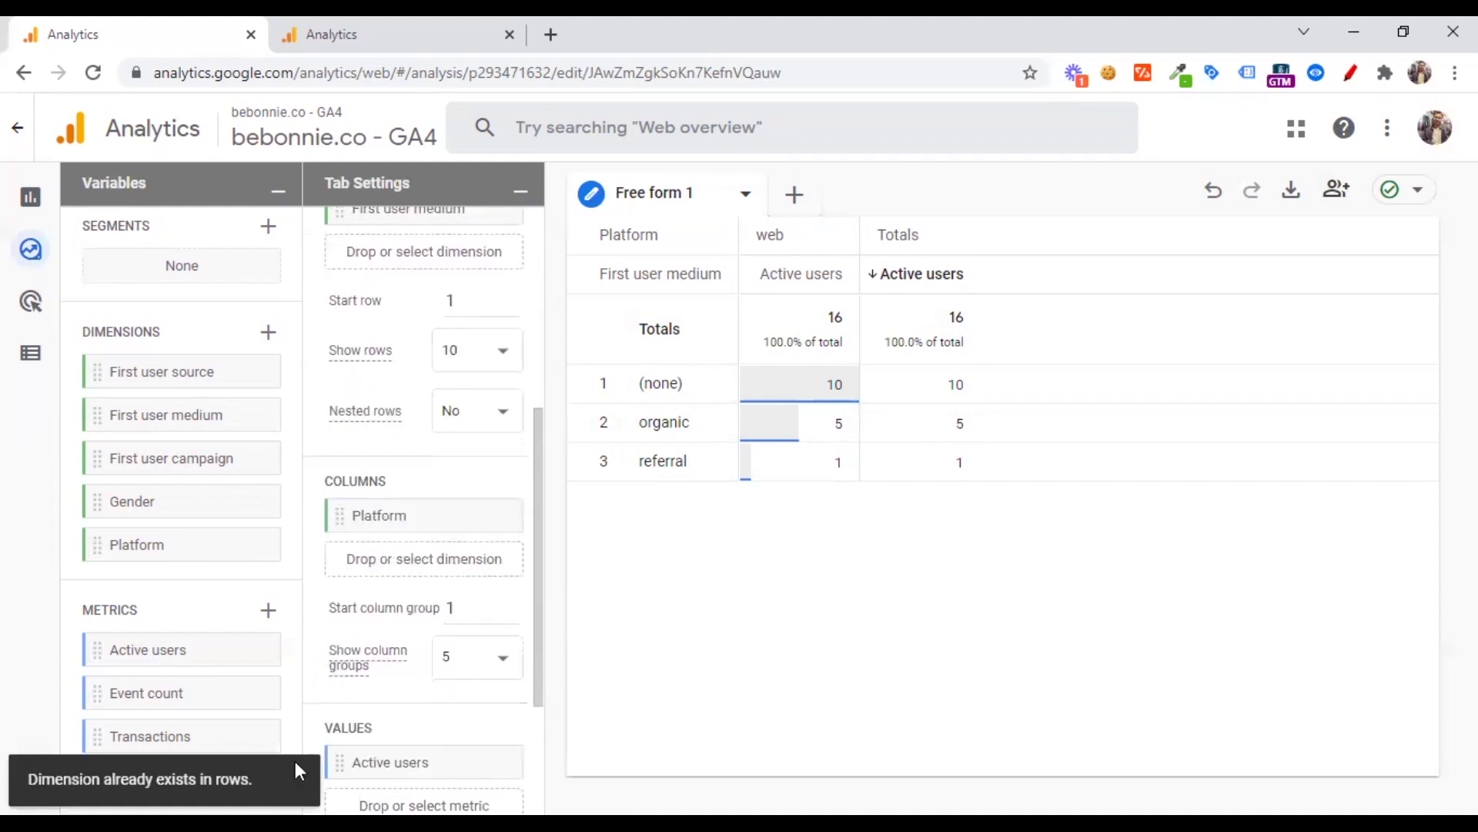
scroll(312, 762, up, 4)
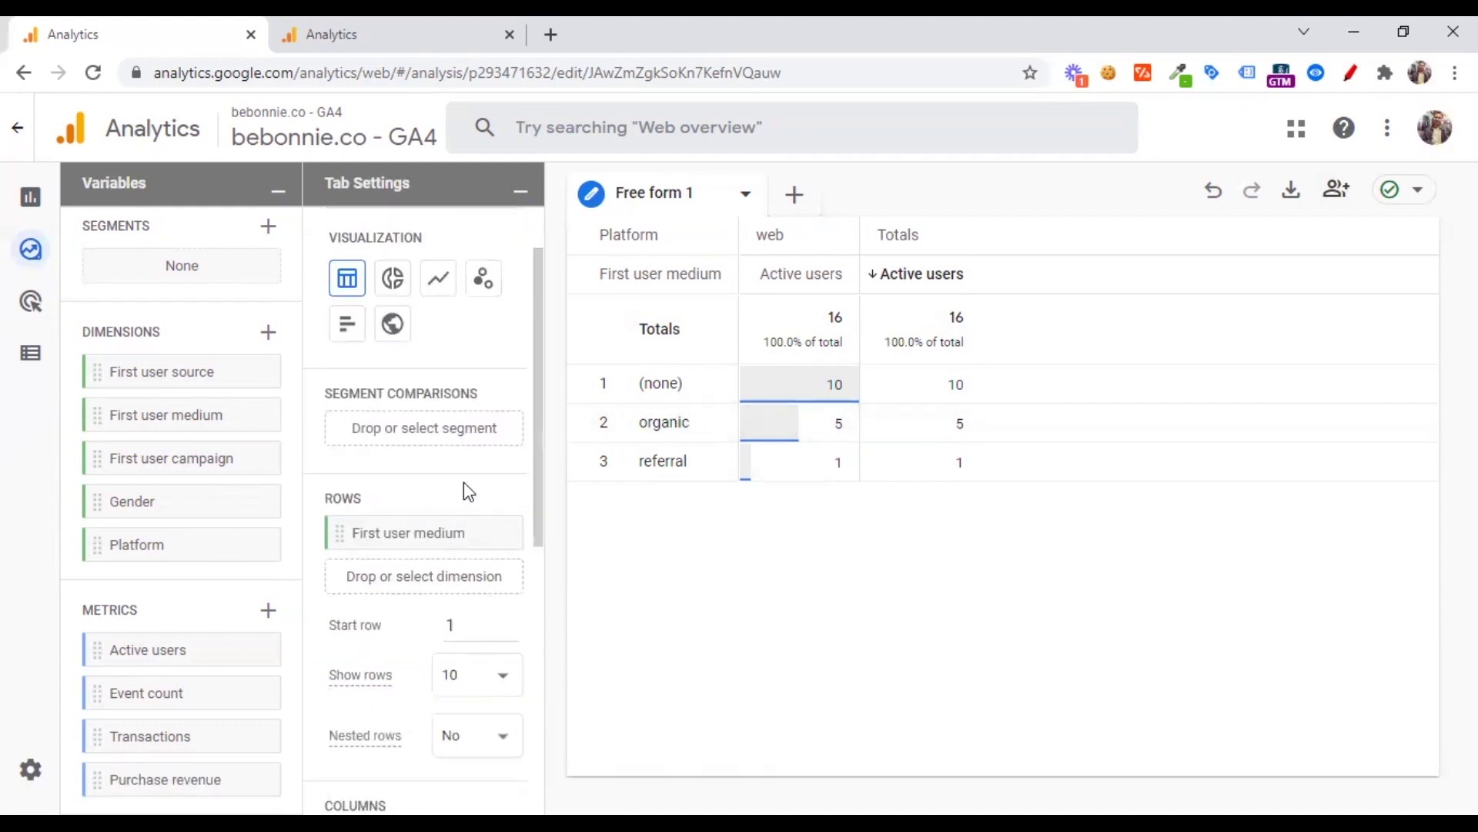
scroll(464, 482, down, 2)
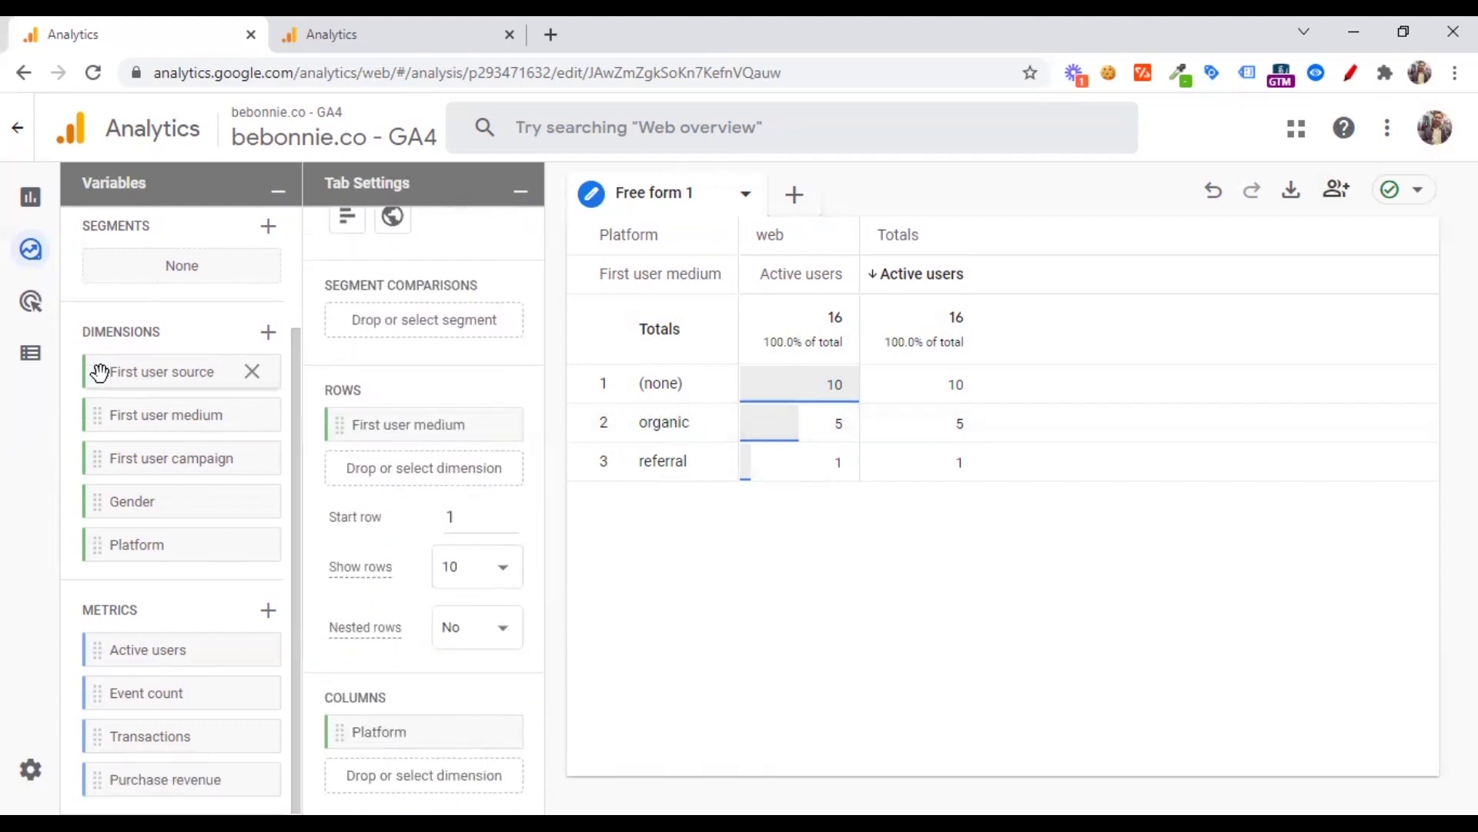
drag(100, 372, 367, 770)
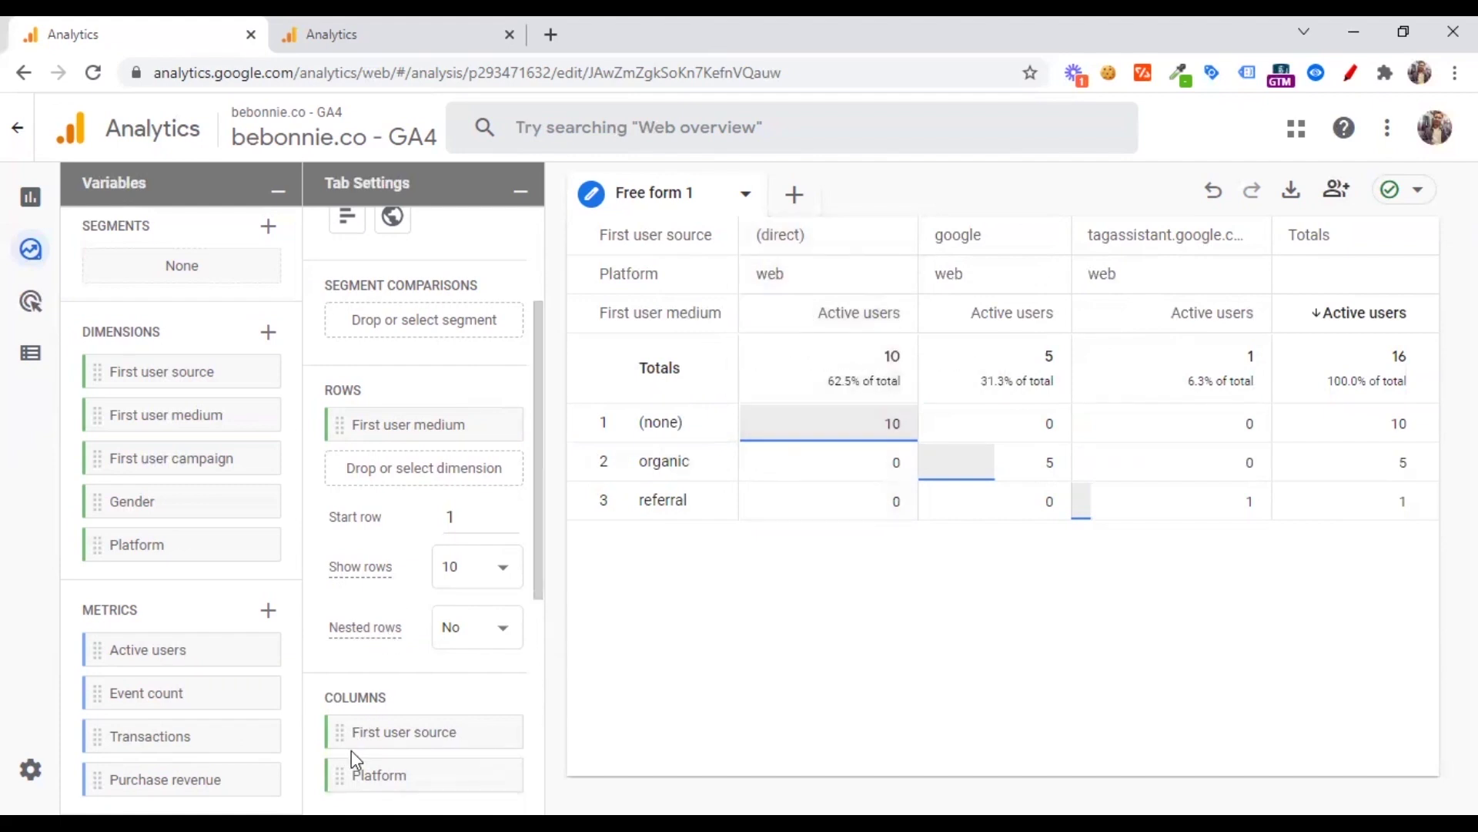
click(494, 743)
- Add First user source as the second row dimension below First user medium, and set nested rows to Yes
scroll(385, 655, down, 1)
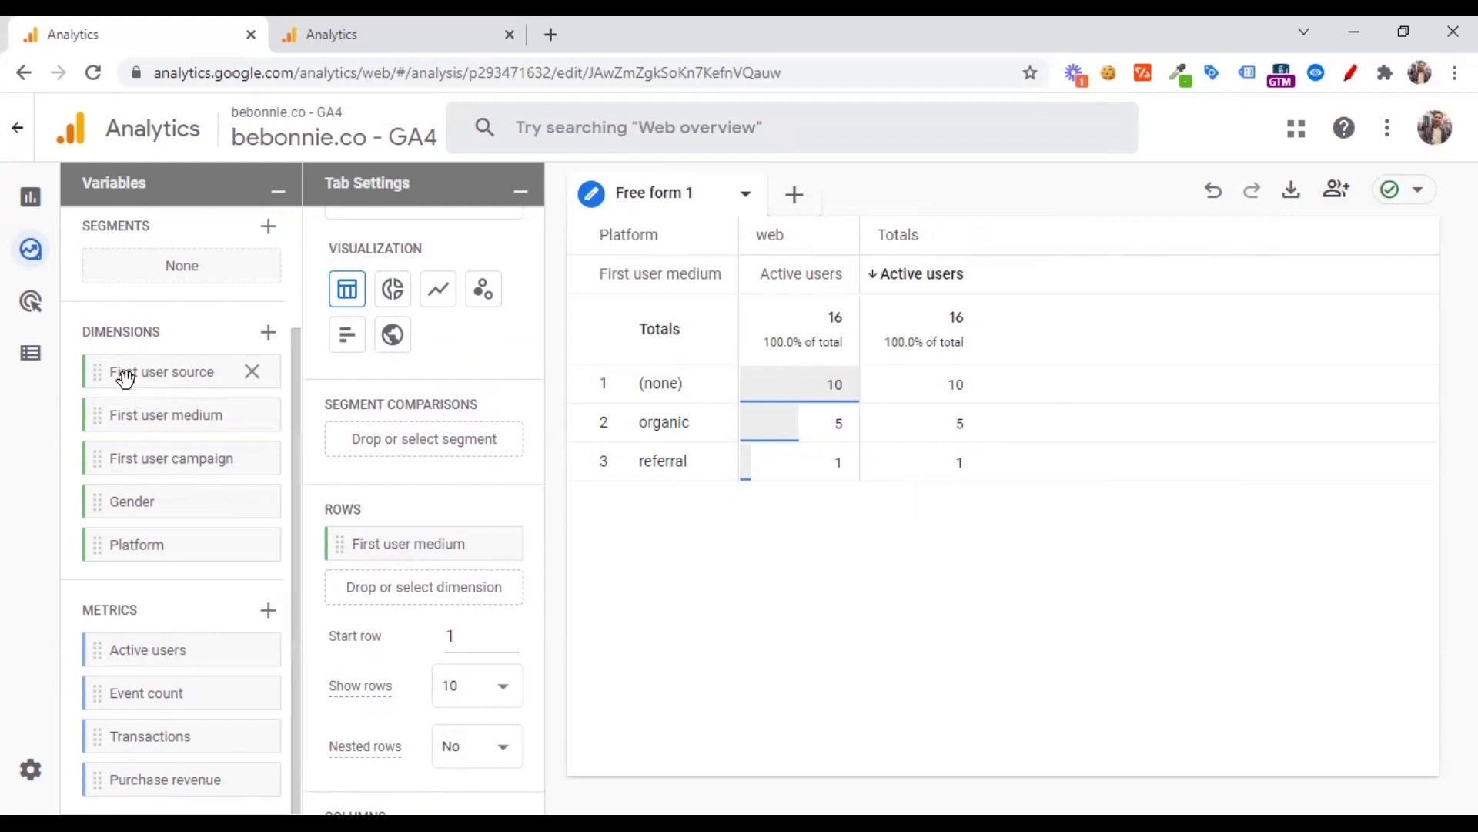
drag(104, 373, 423, 586)
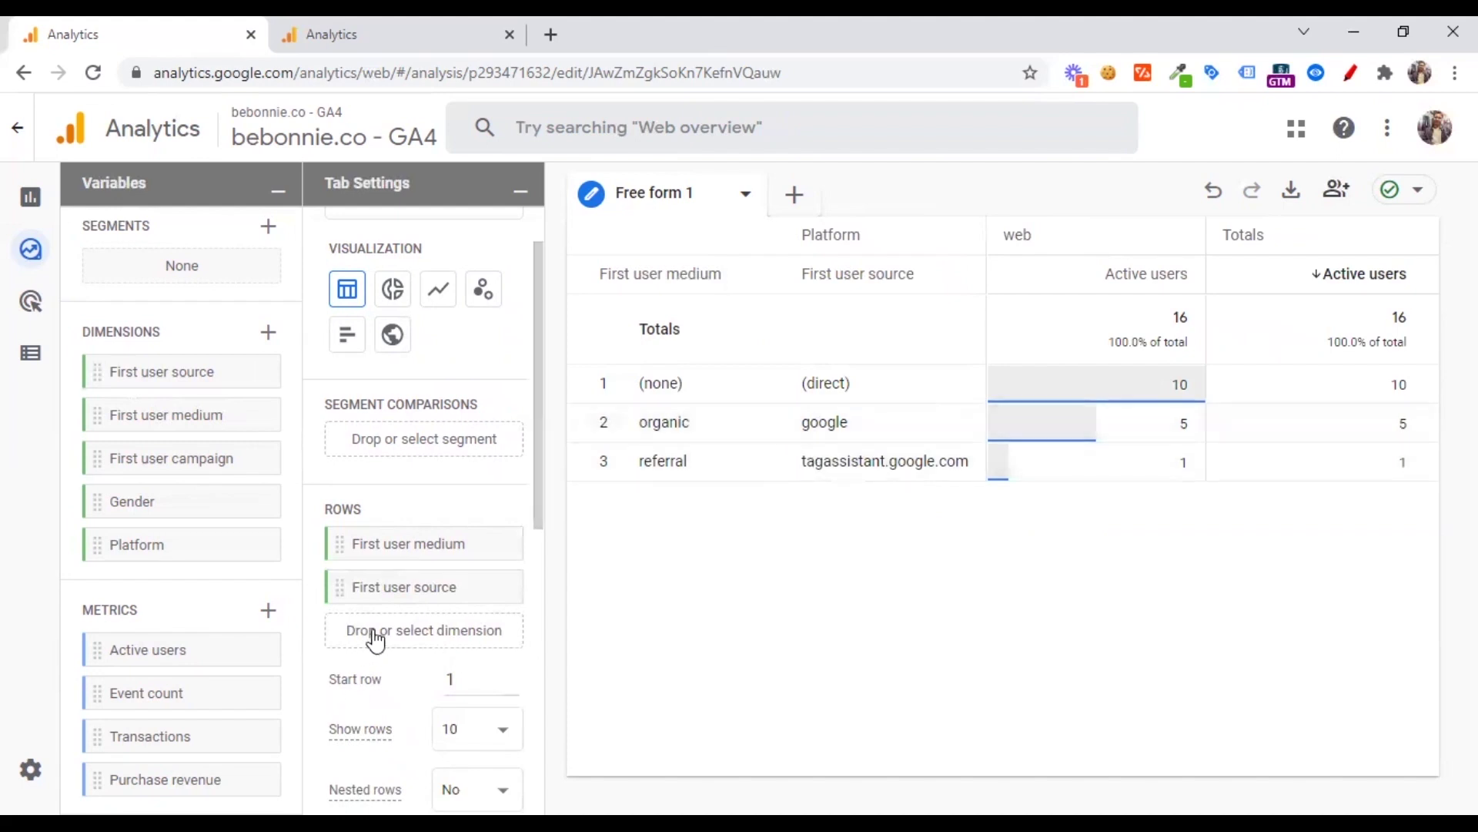
scroll(429, 667, down, 3)
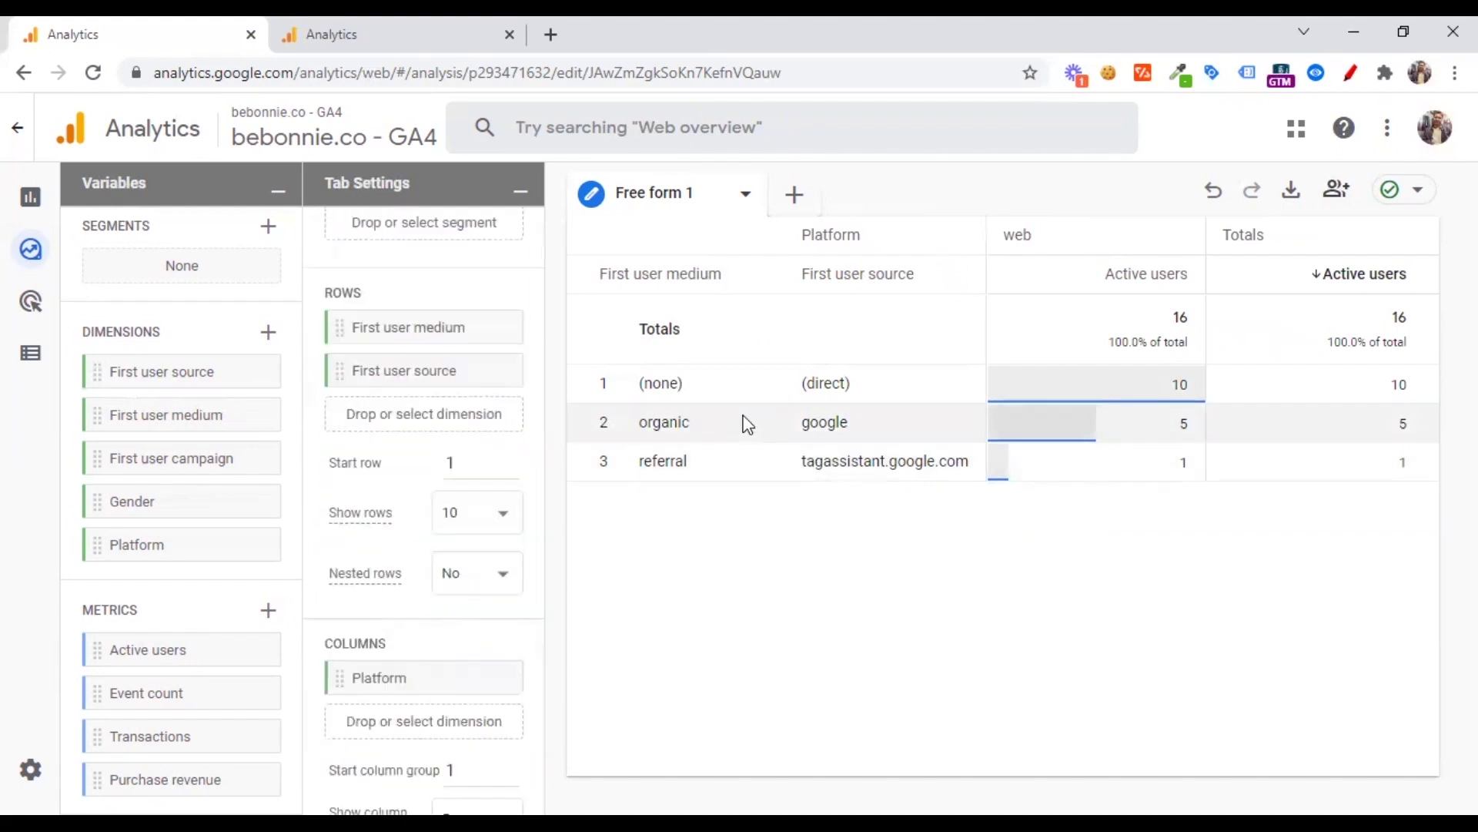
click(462, 584)
click(460, 619)
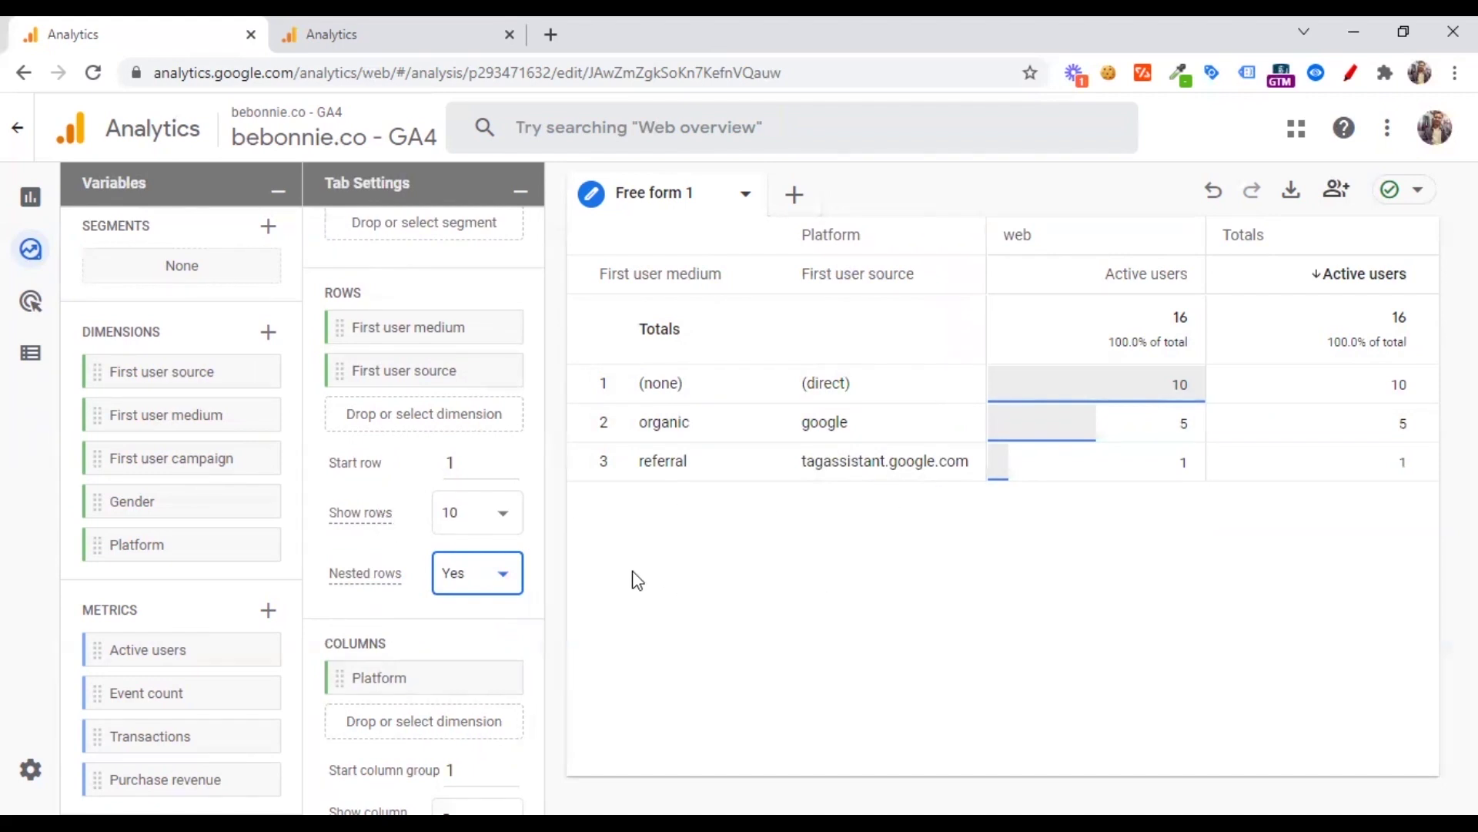
scroll(445, 588, up, 2)
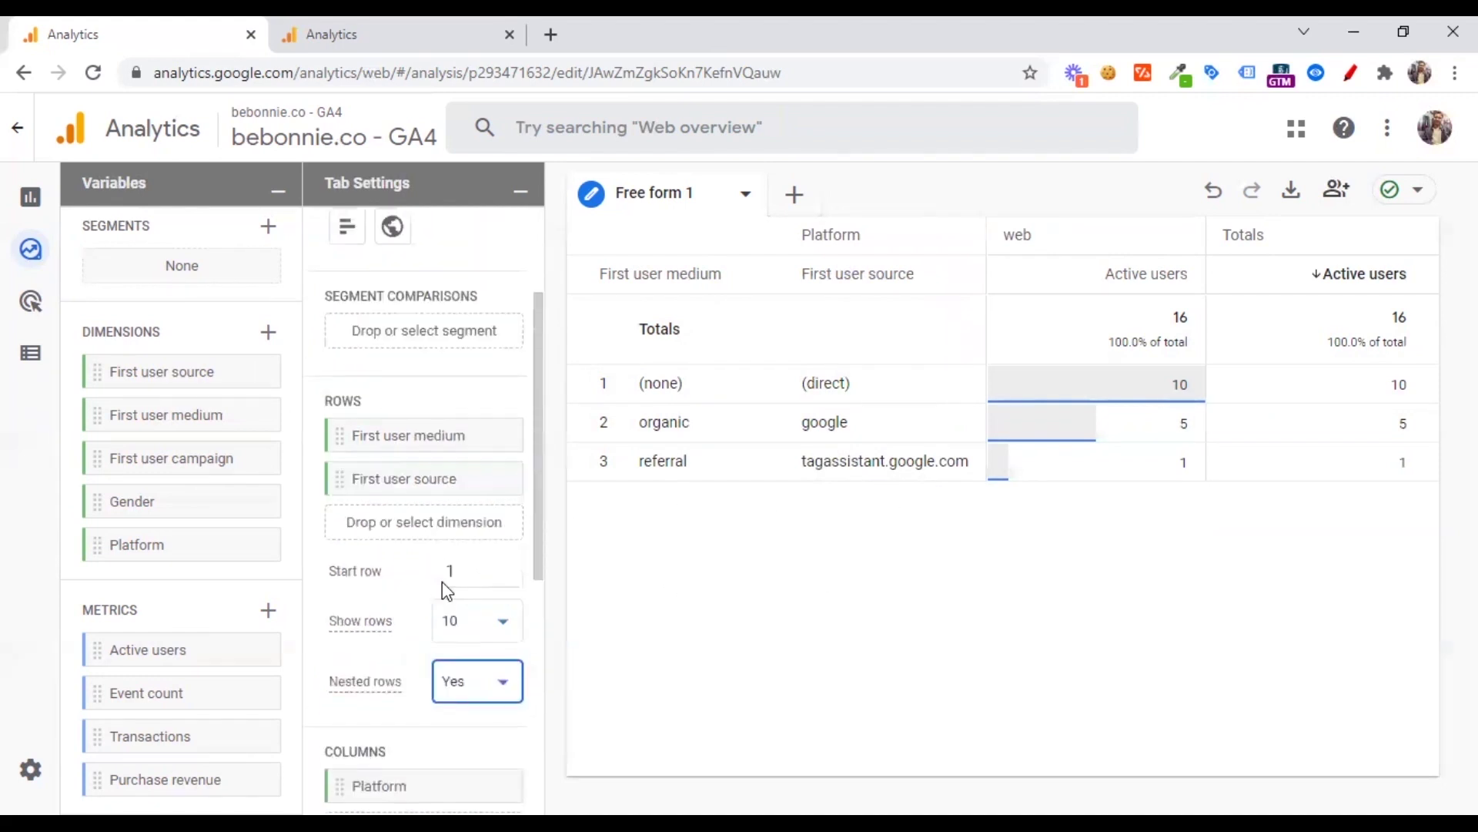
- Examine the tab settings for rows, columns and values, including the choices for Show rows and Show column groups
scroll(443, 583, up, 3)
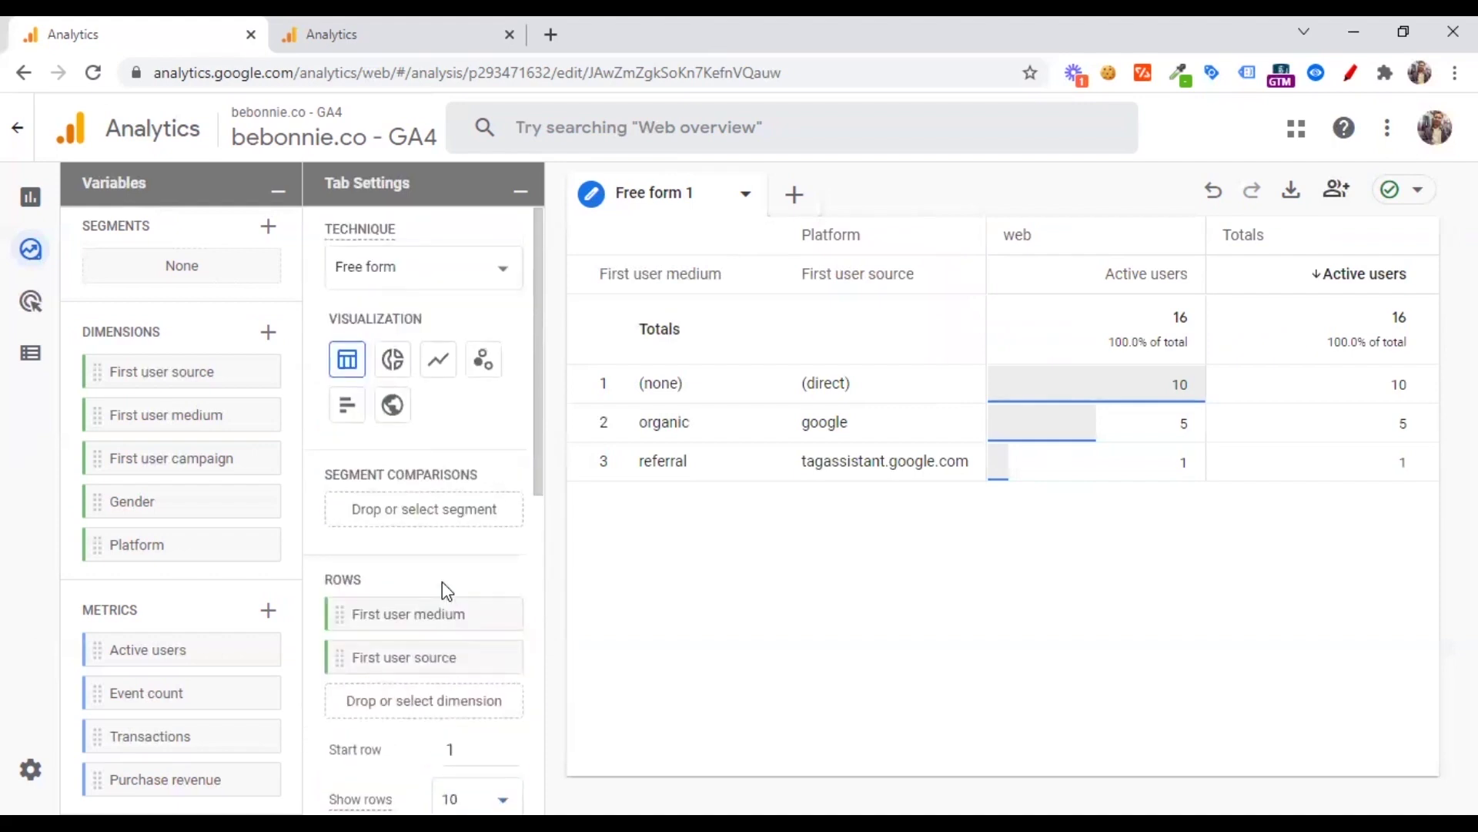
scroll(442, 583, down, 5)
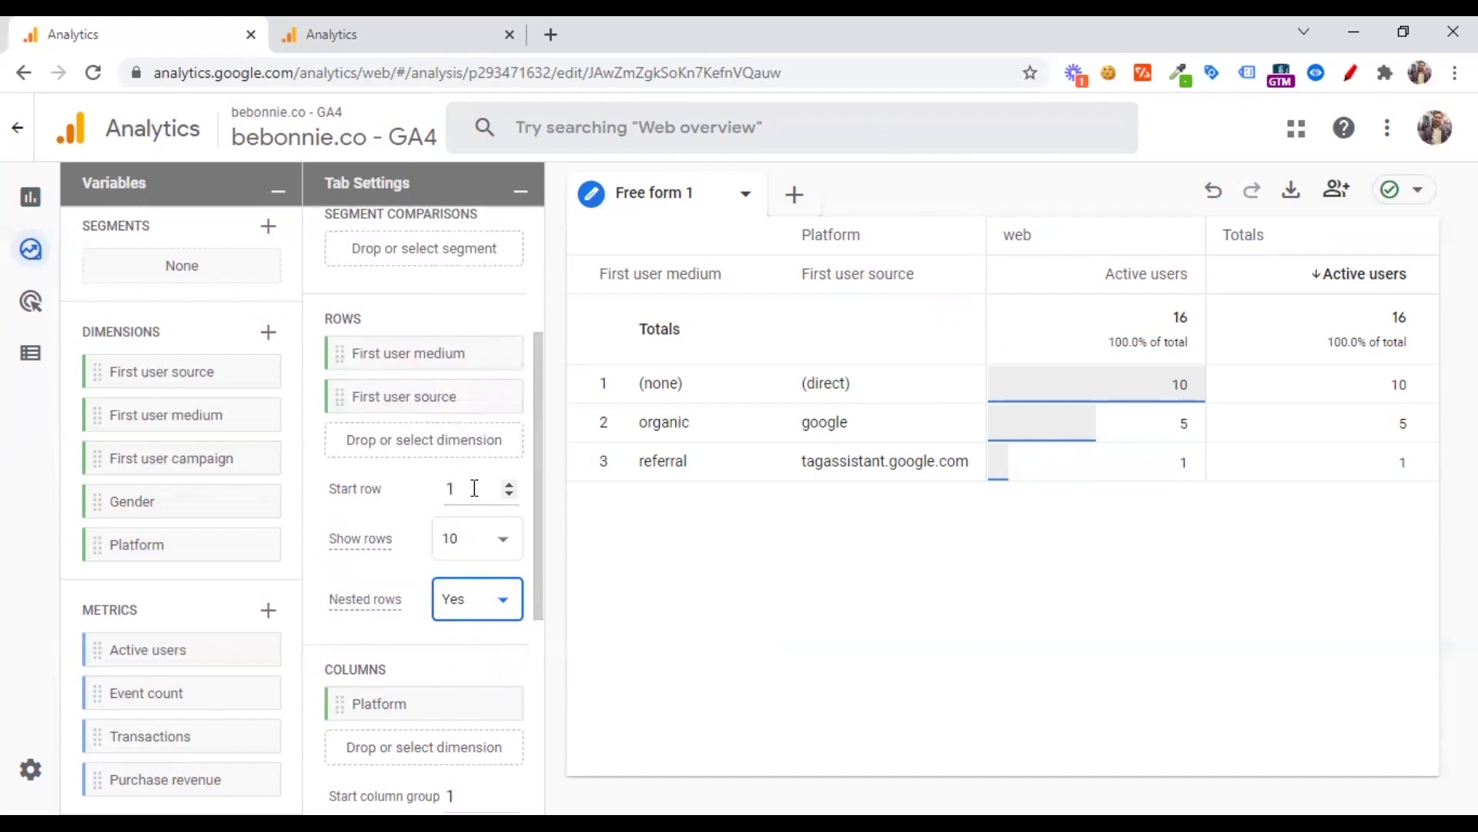
click(503, 548)
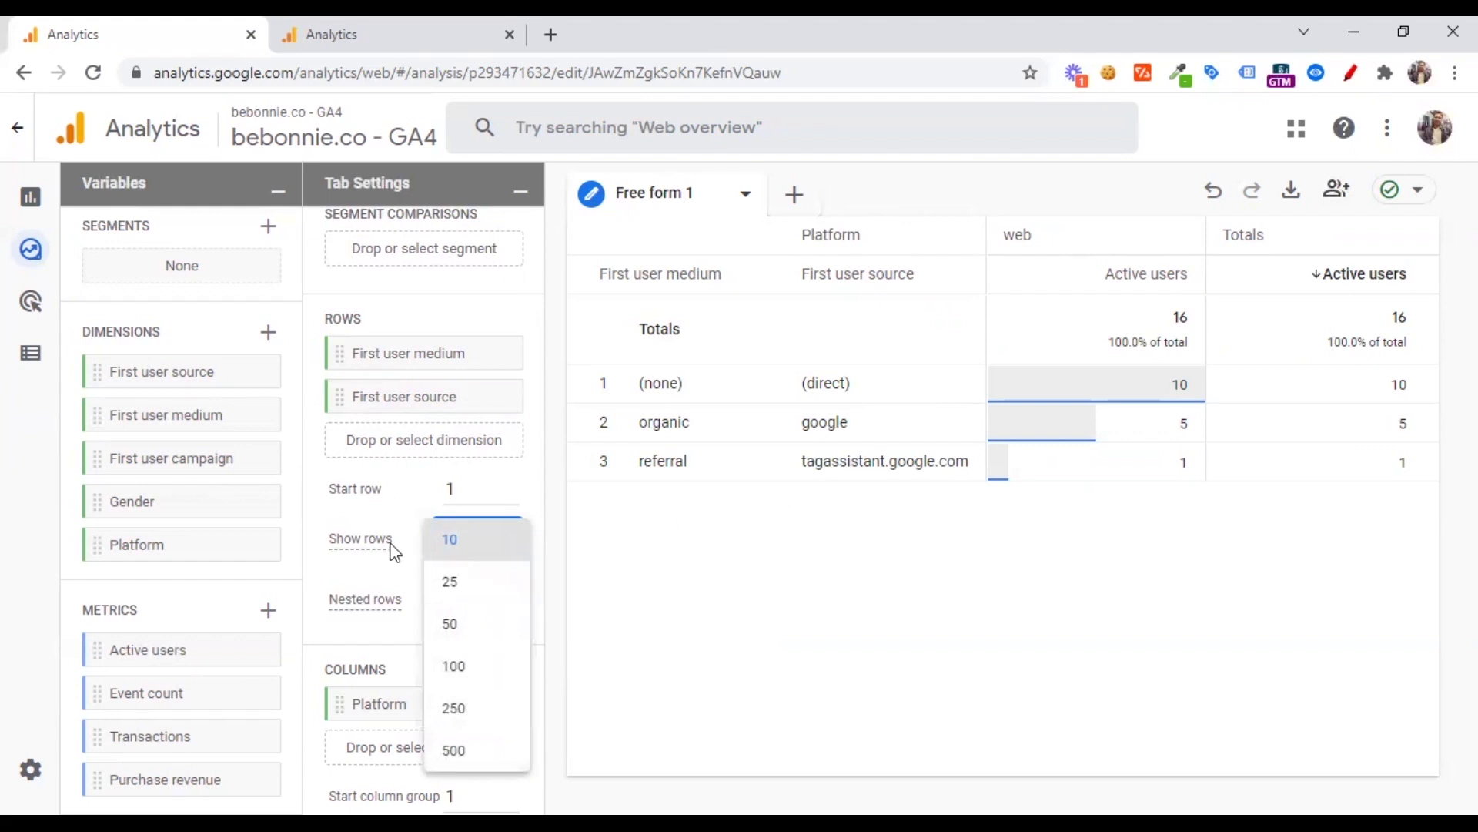
click(416, 589)
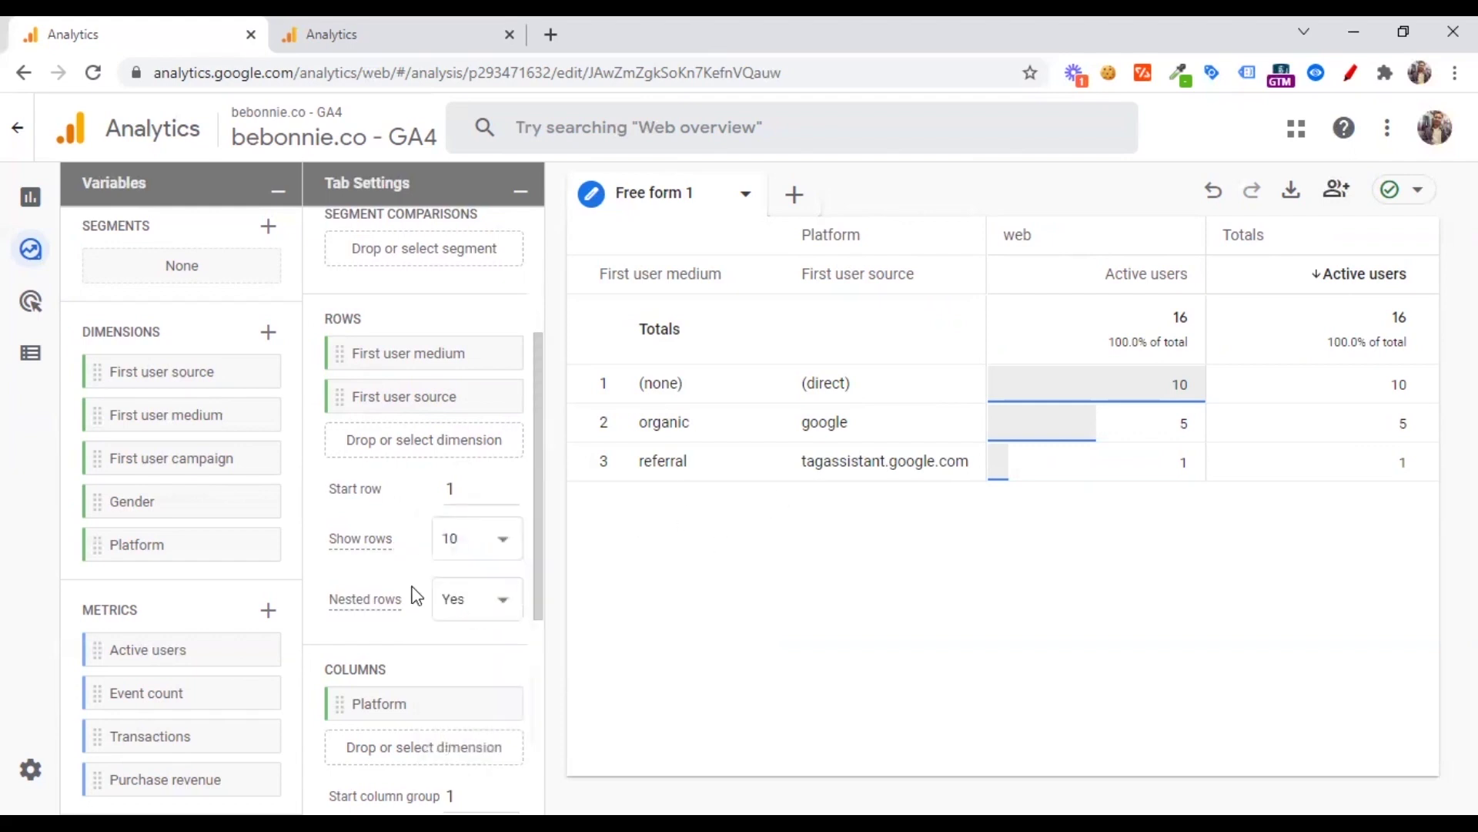
scroll(453, 586, down, 3)
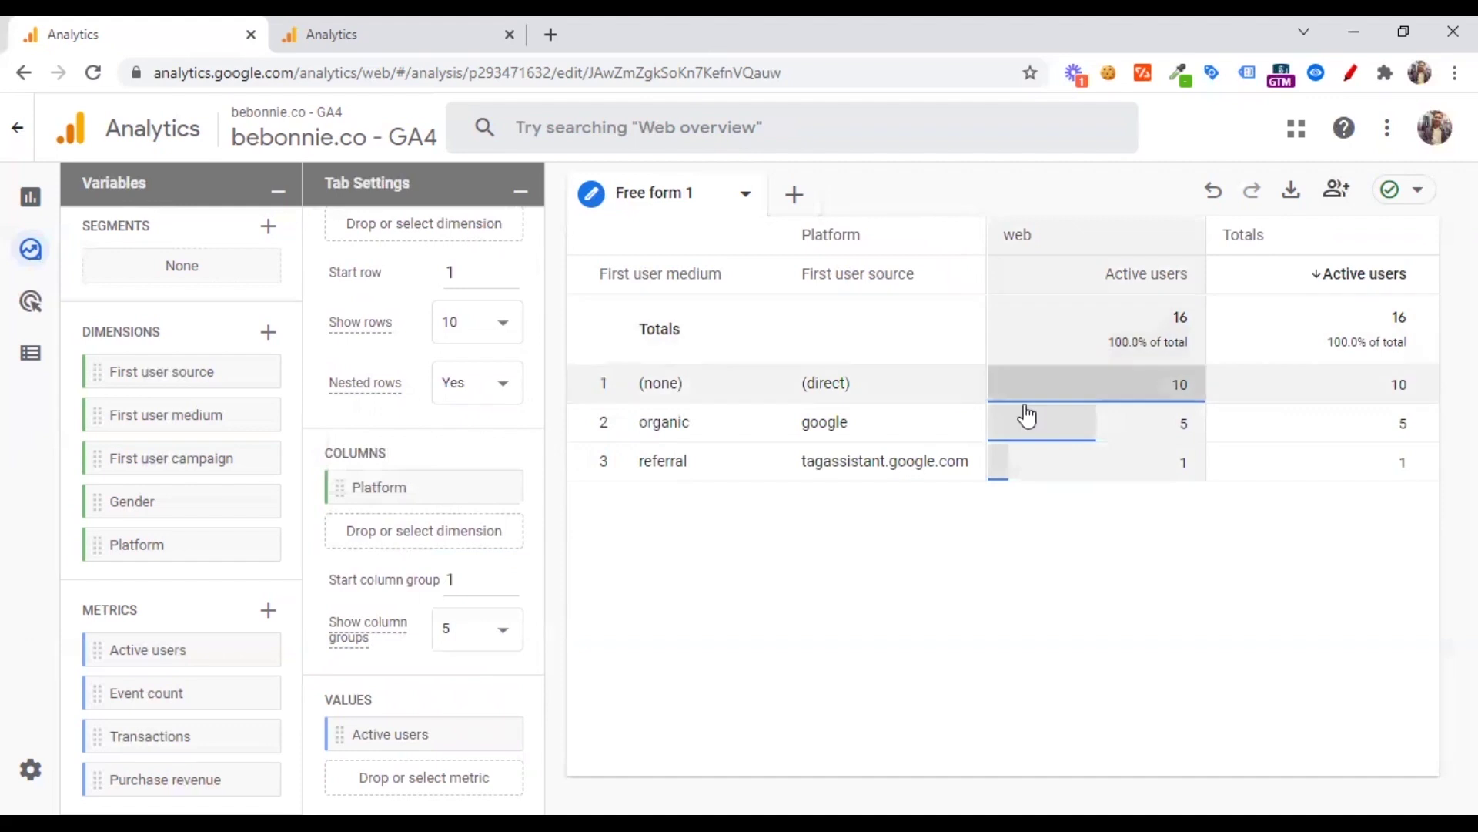
click(480, 643)
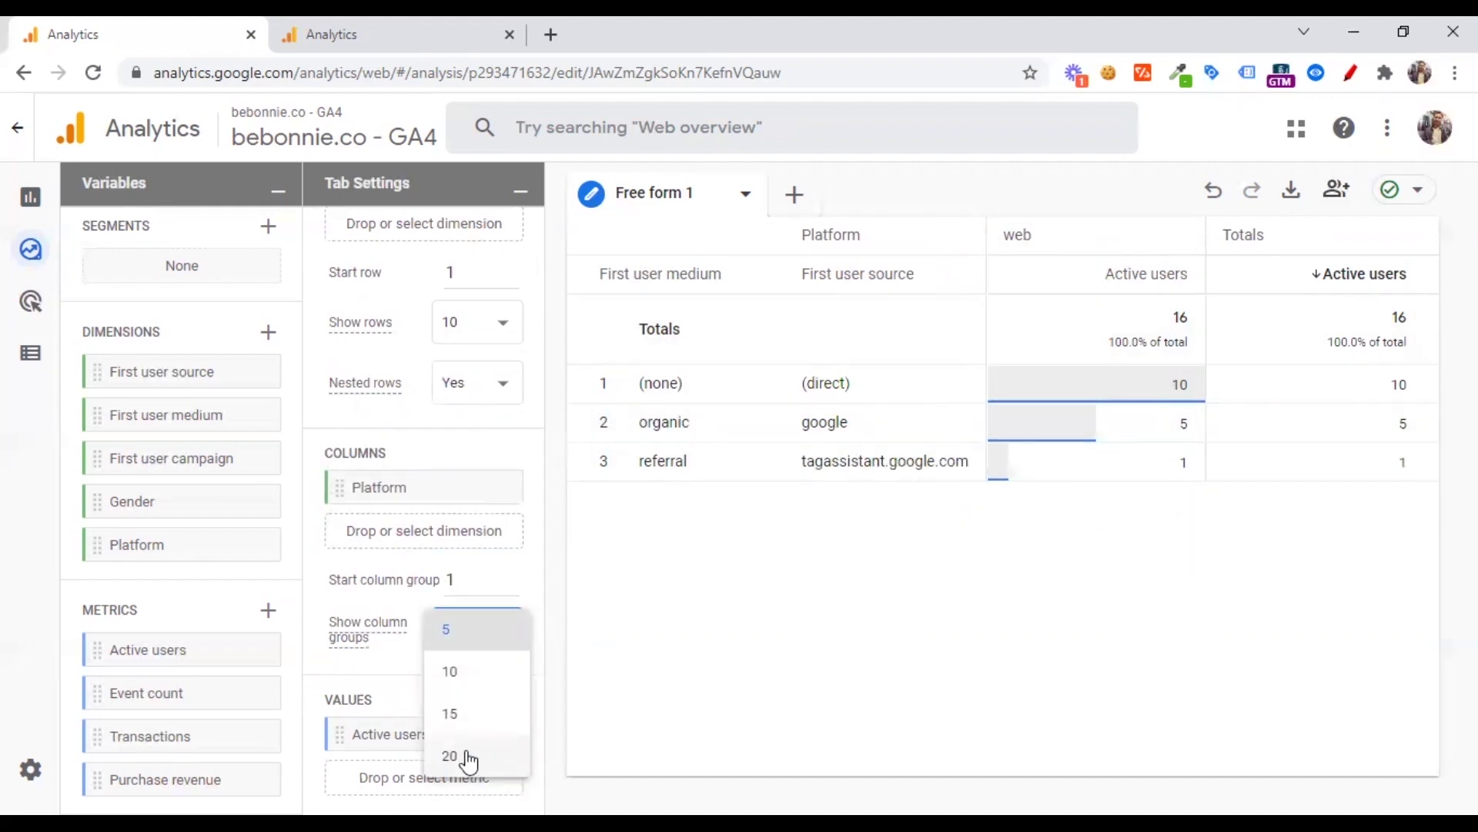
click(399, 673)
scroll(408, 662, down, 3)
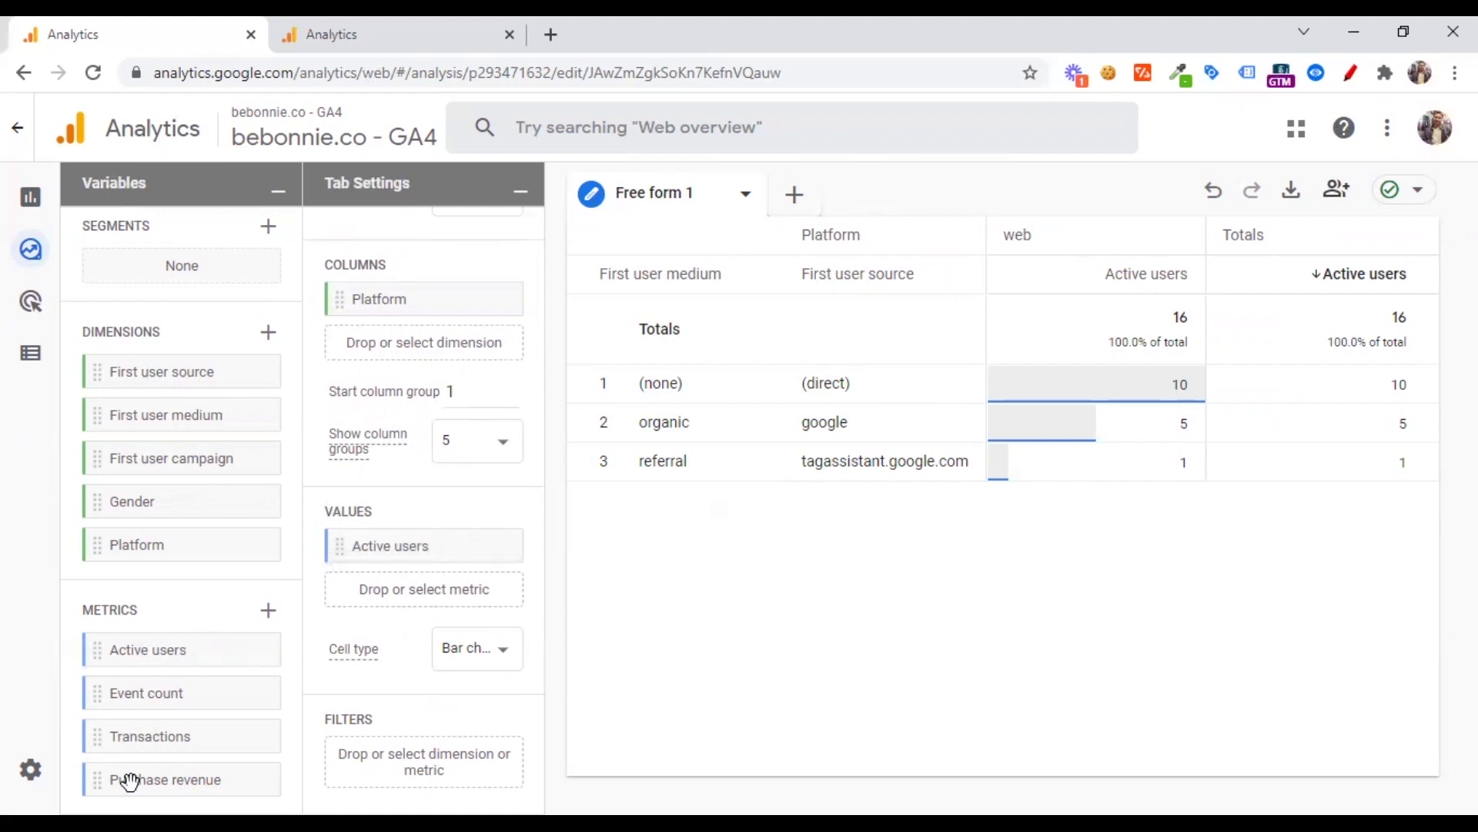
- Browse the metrics available for the exploration, including the Custom, E-commerce and Event categories
scroll(173, 639, up, 2)
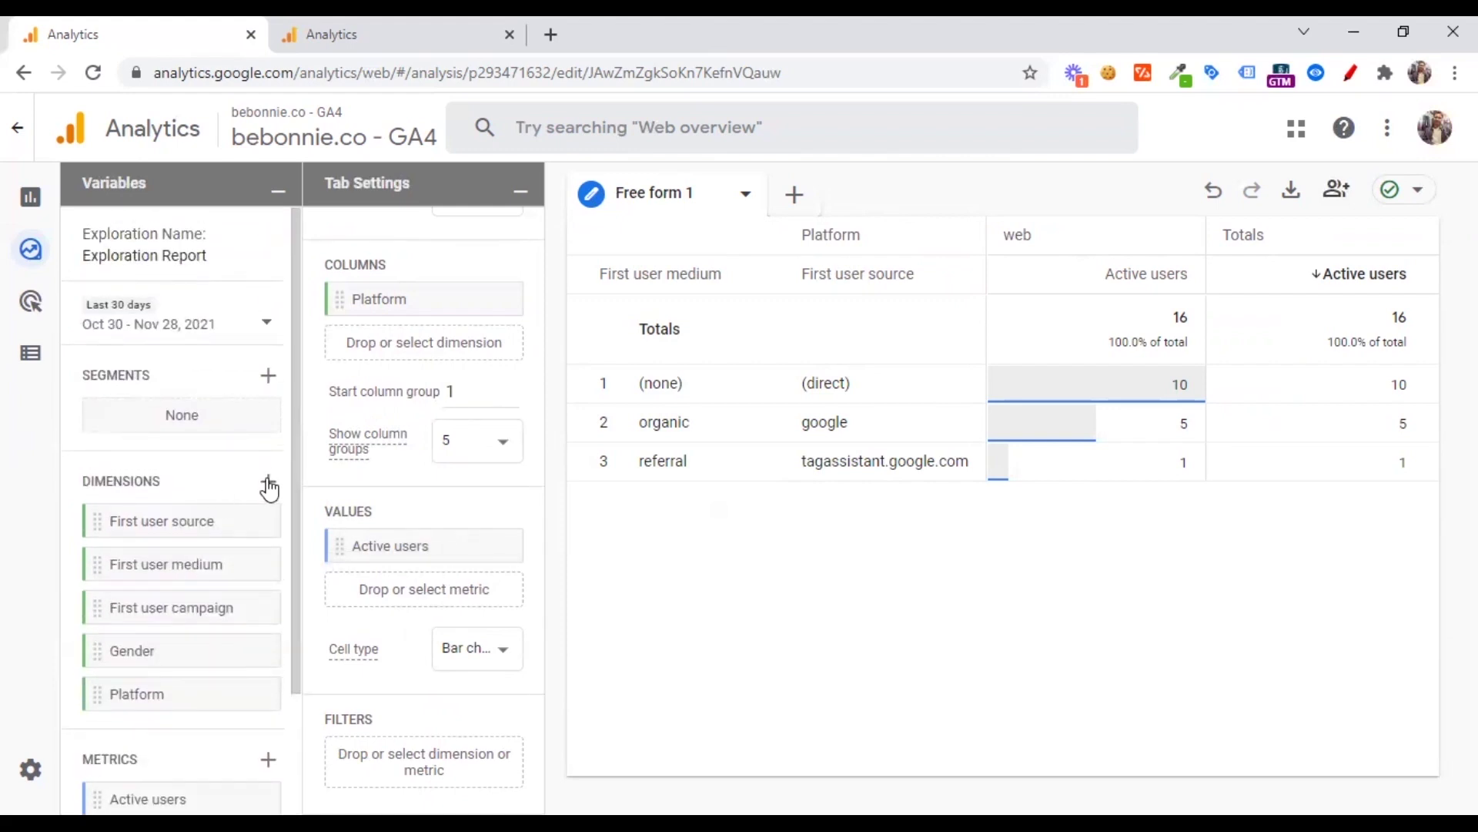
scroll(256, 539, down, 2)
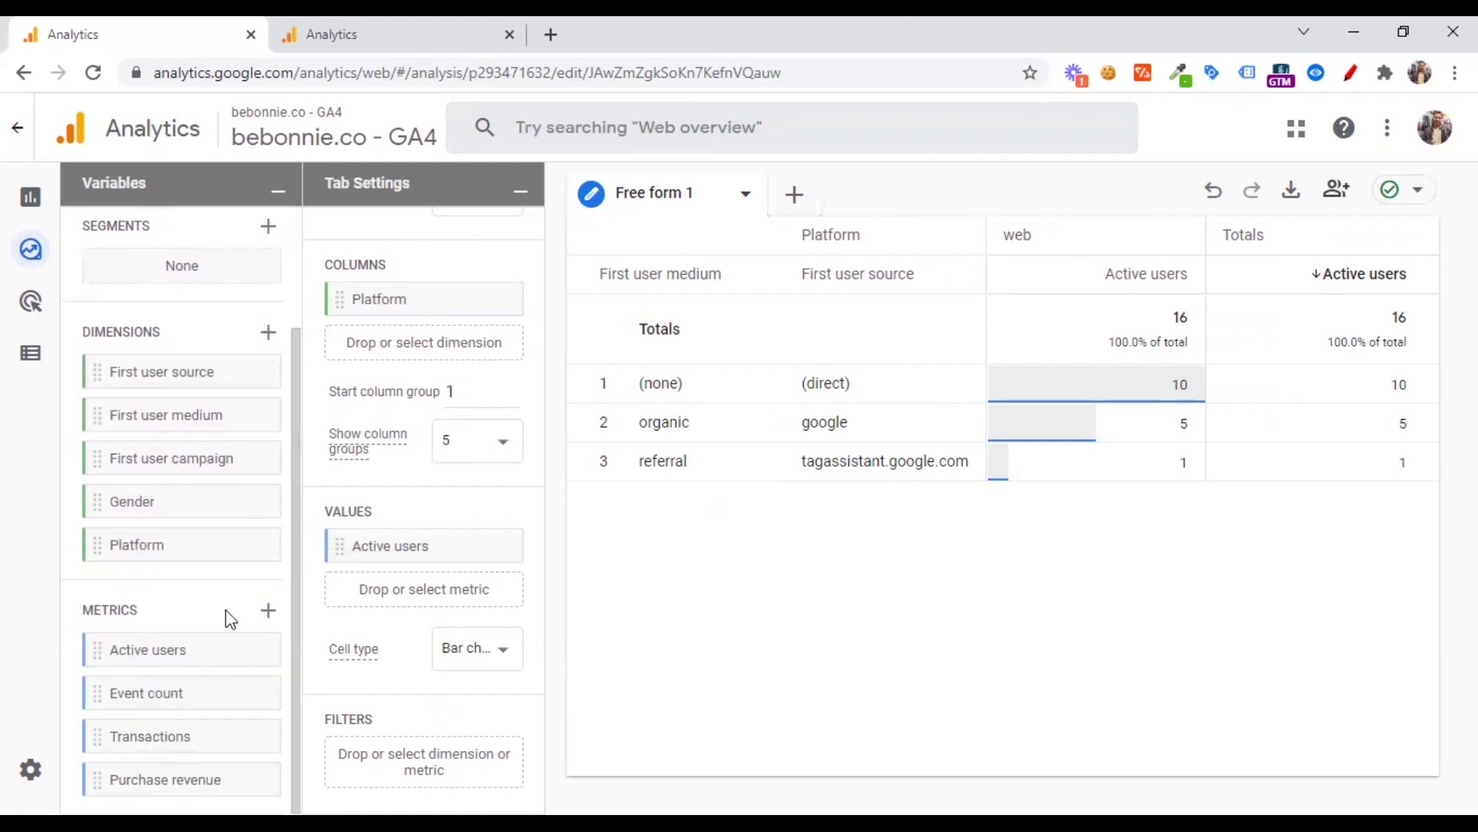
click(268, 611)
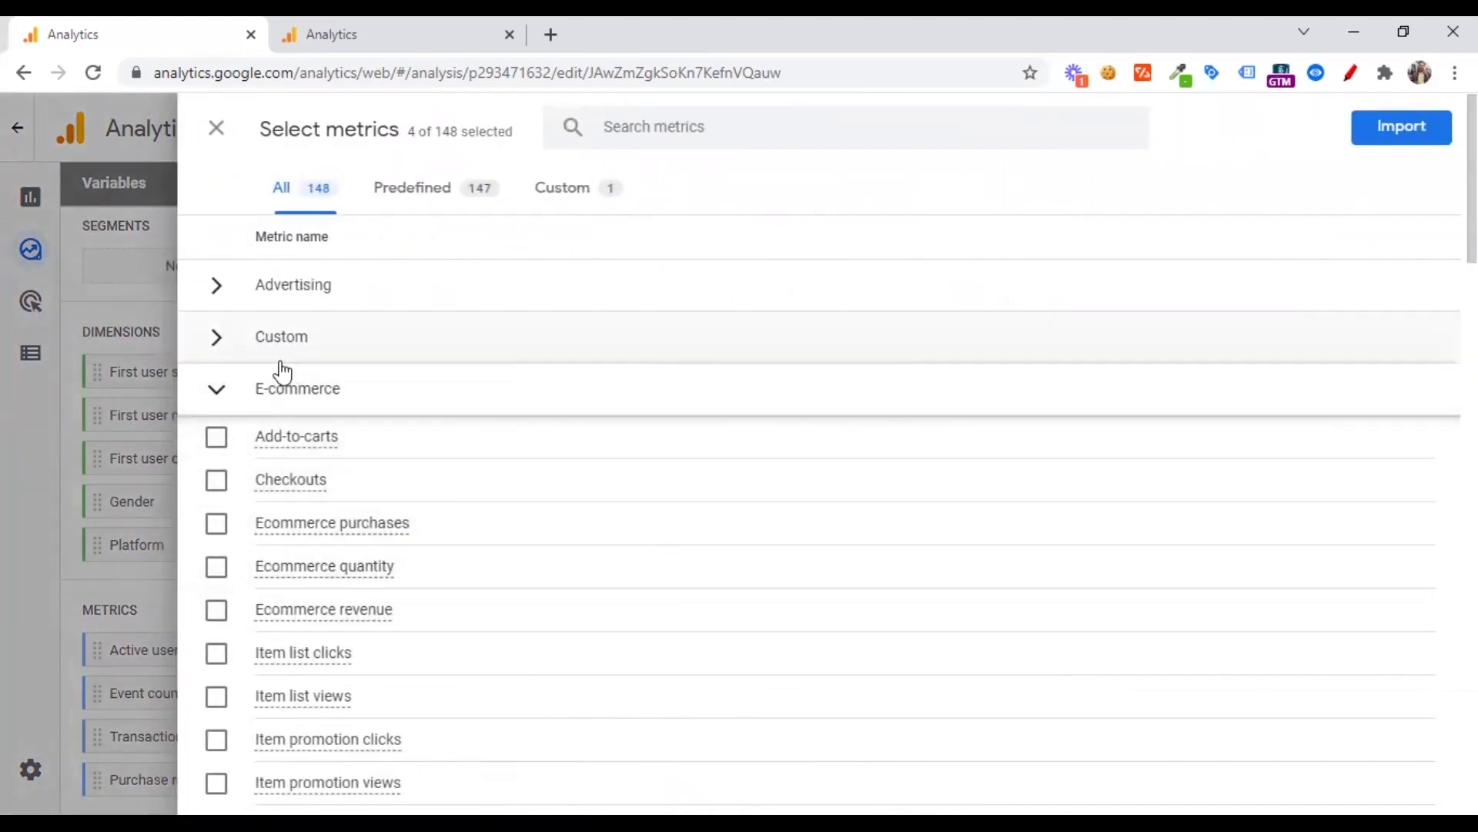
click(221, 404)
click(219, 402)
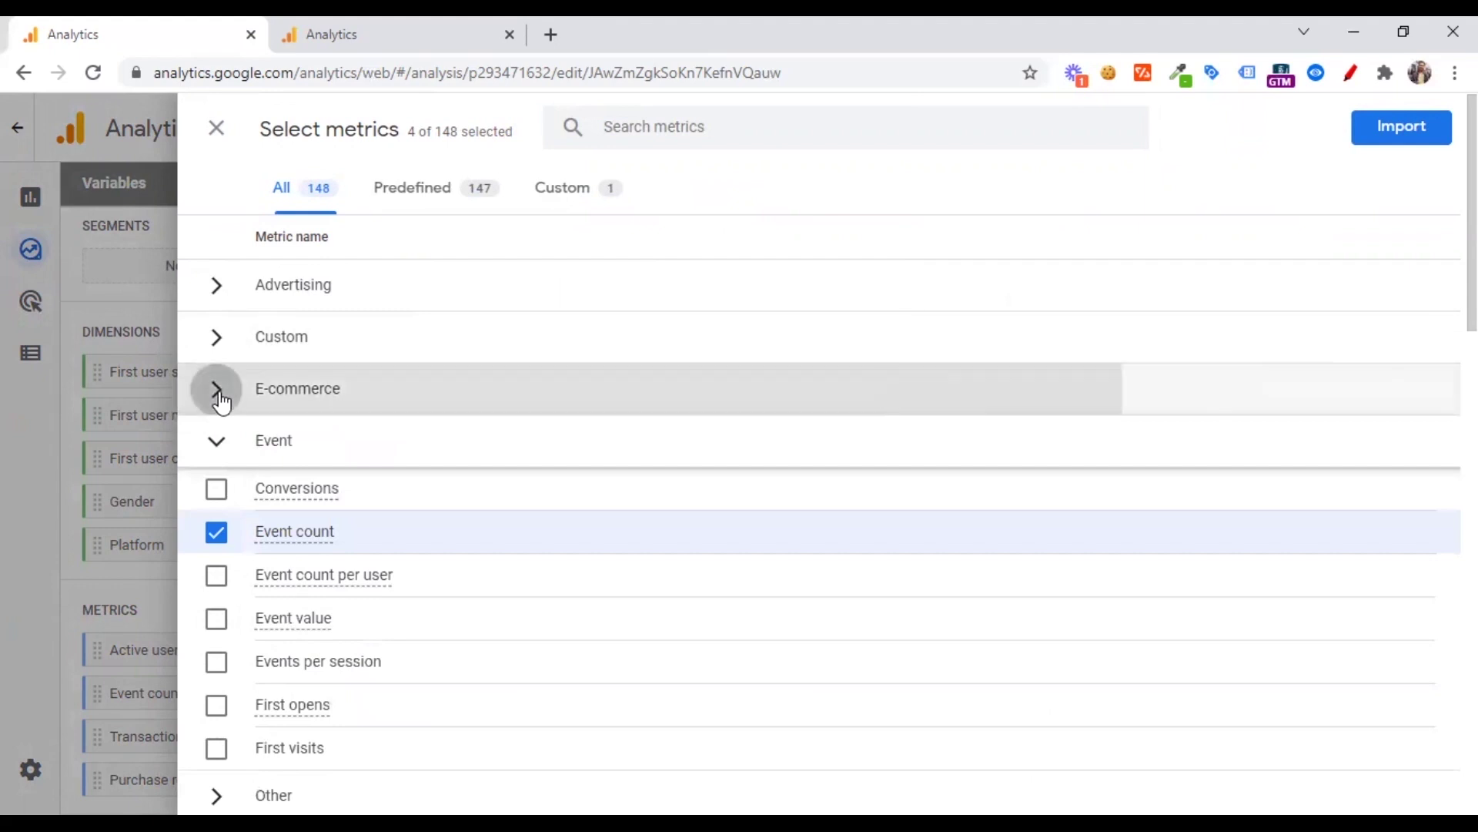
scroll(536, 288, down, 10)
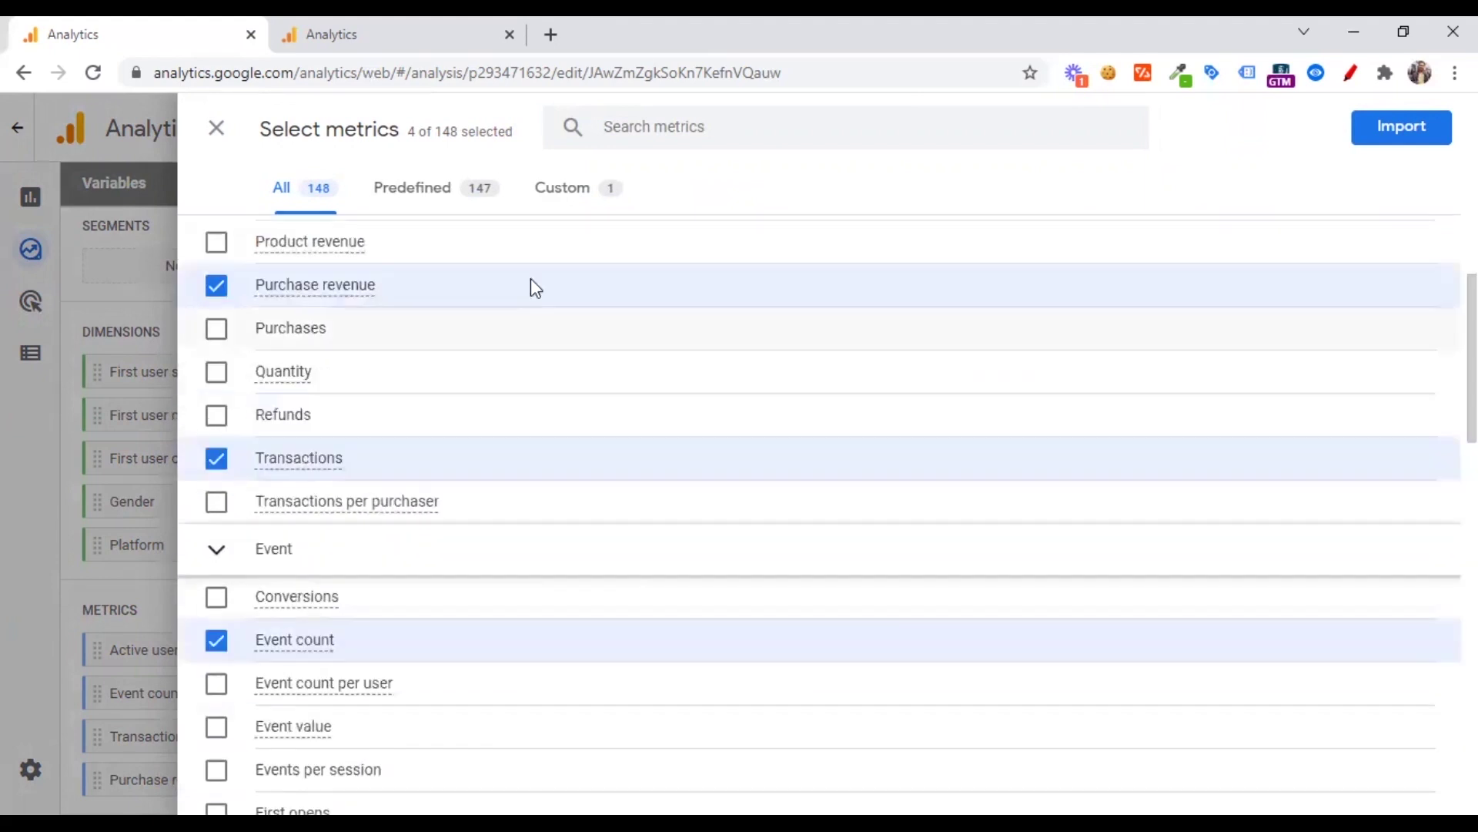
click(579, 191)
click(218, 286)
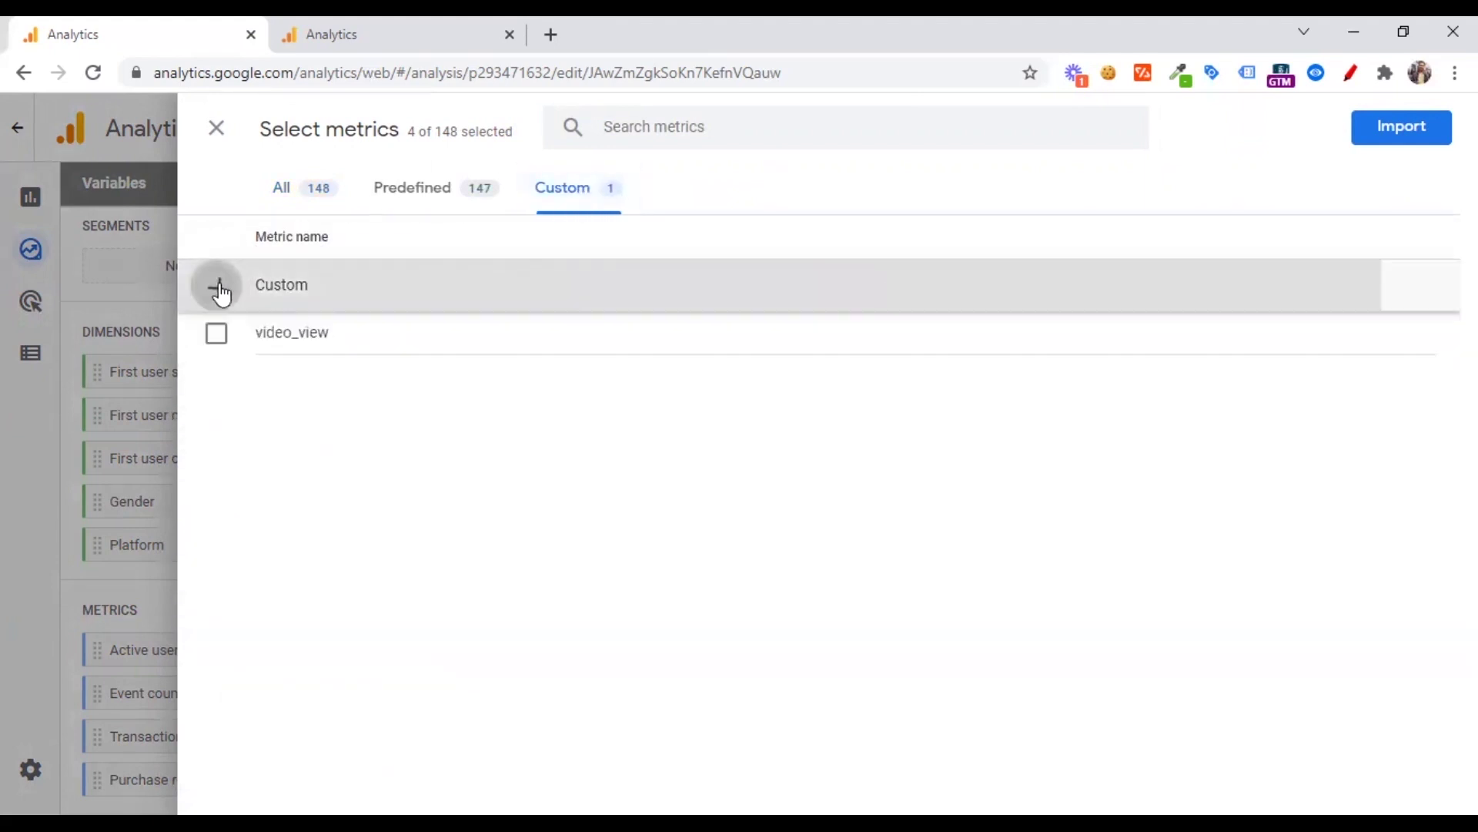
click(290, 192)
scroll(323, 362, down, 2)
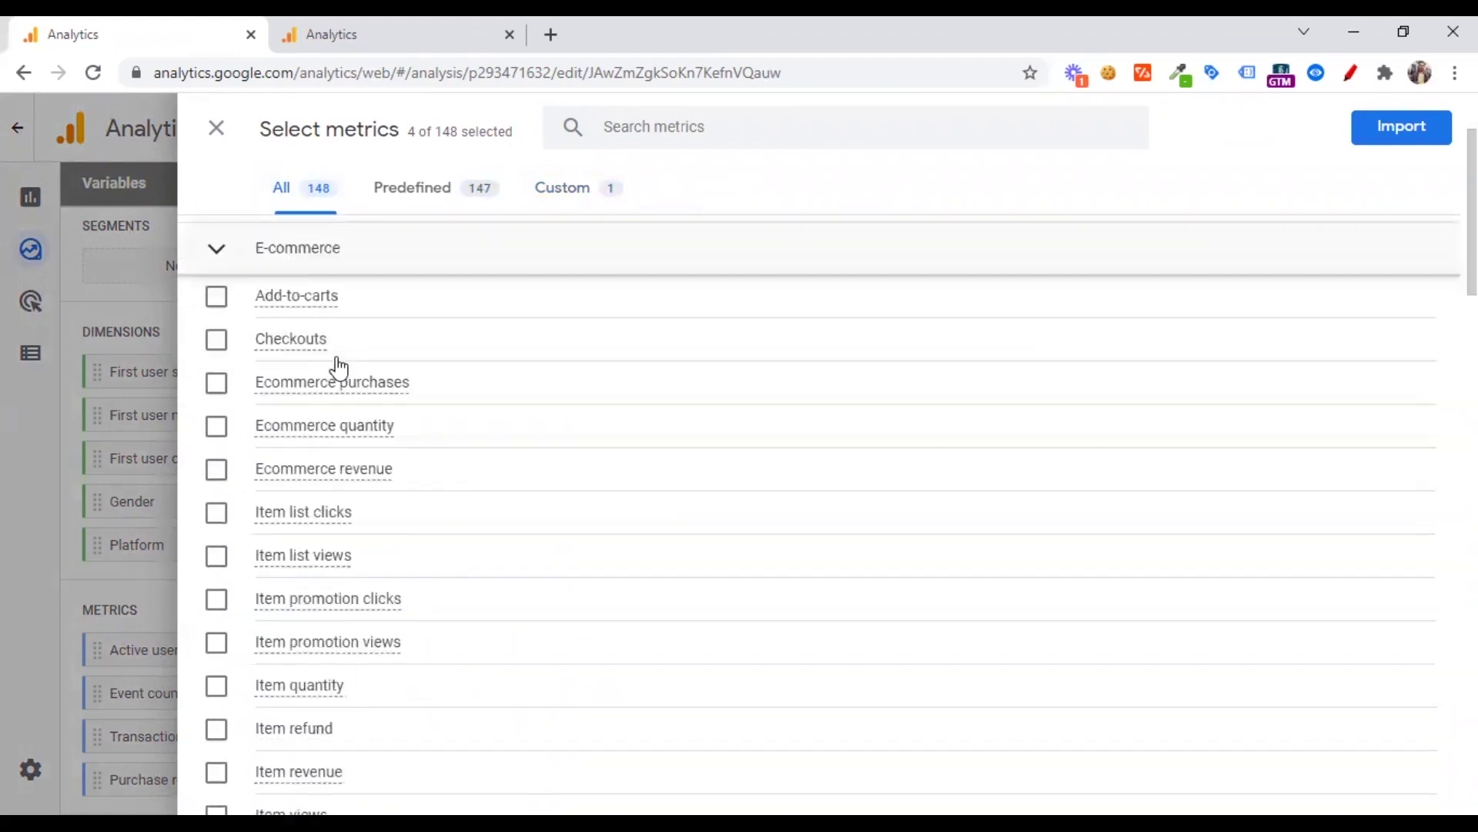
scroll(338, 368, down, 9)
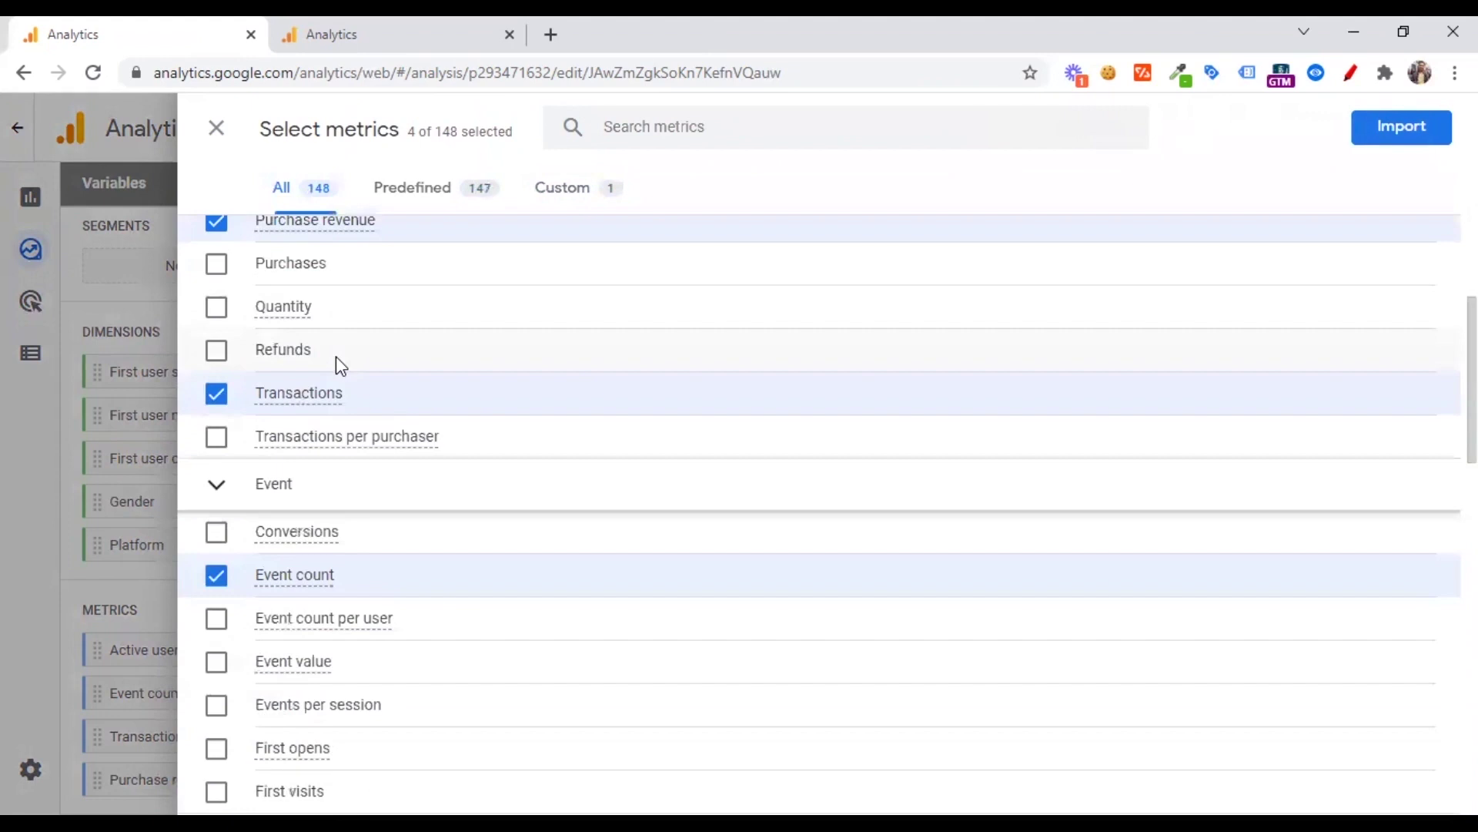
scroll(323, 462, down, 4)
scroll(301, 530, up, 15)
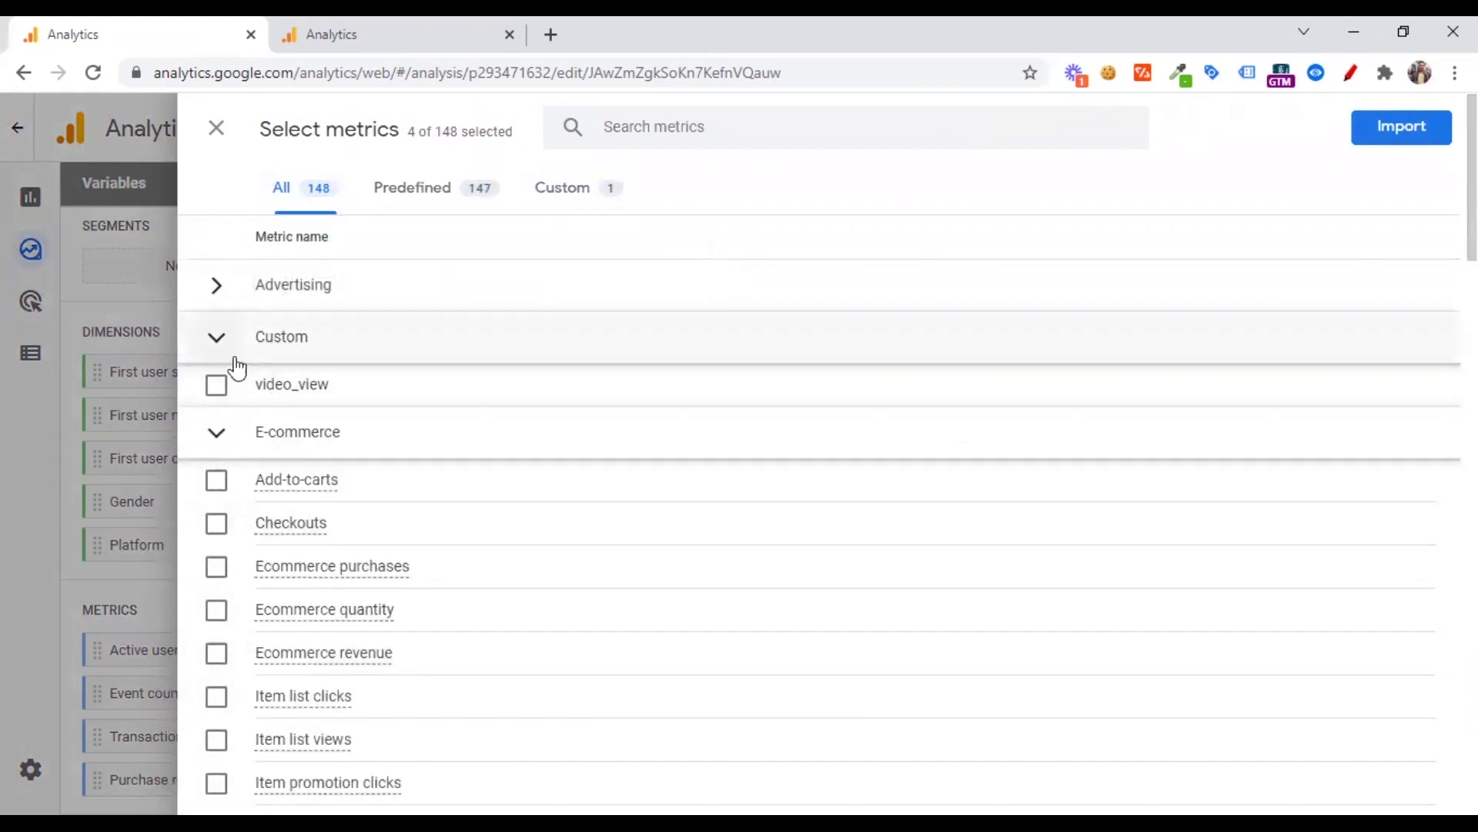
- Import the Sessions metric into the variables and add it to the report's values below Active users
click(682, 129)
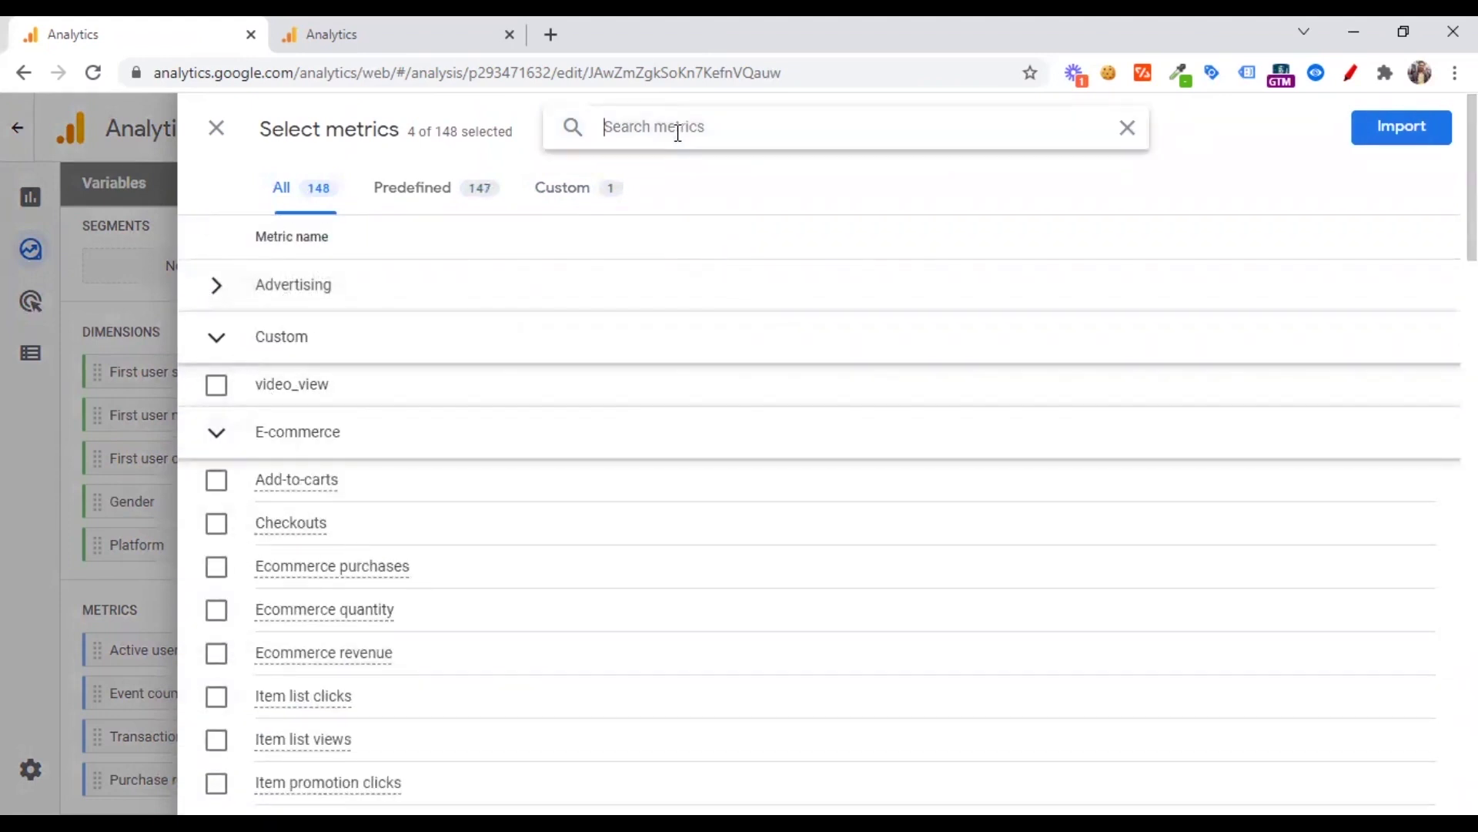
text(ses)
click(217, 696)
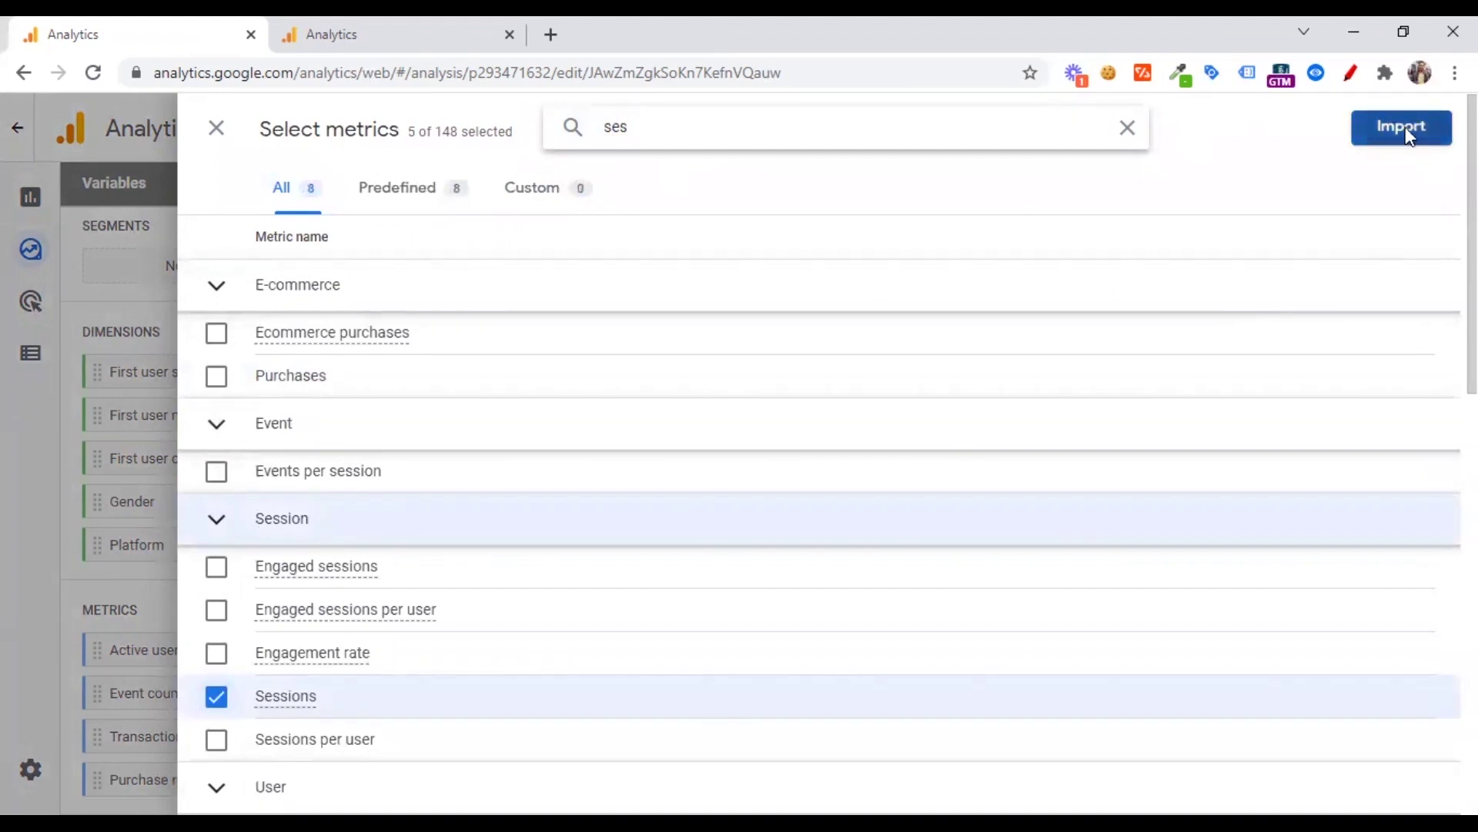
click(1409, 136)
scroll(231, 660, down, 1)
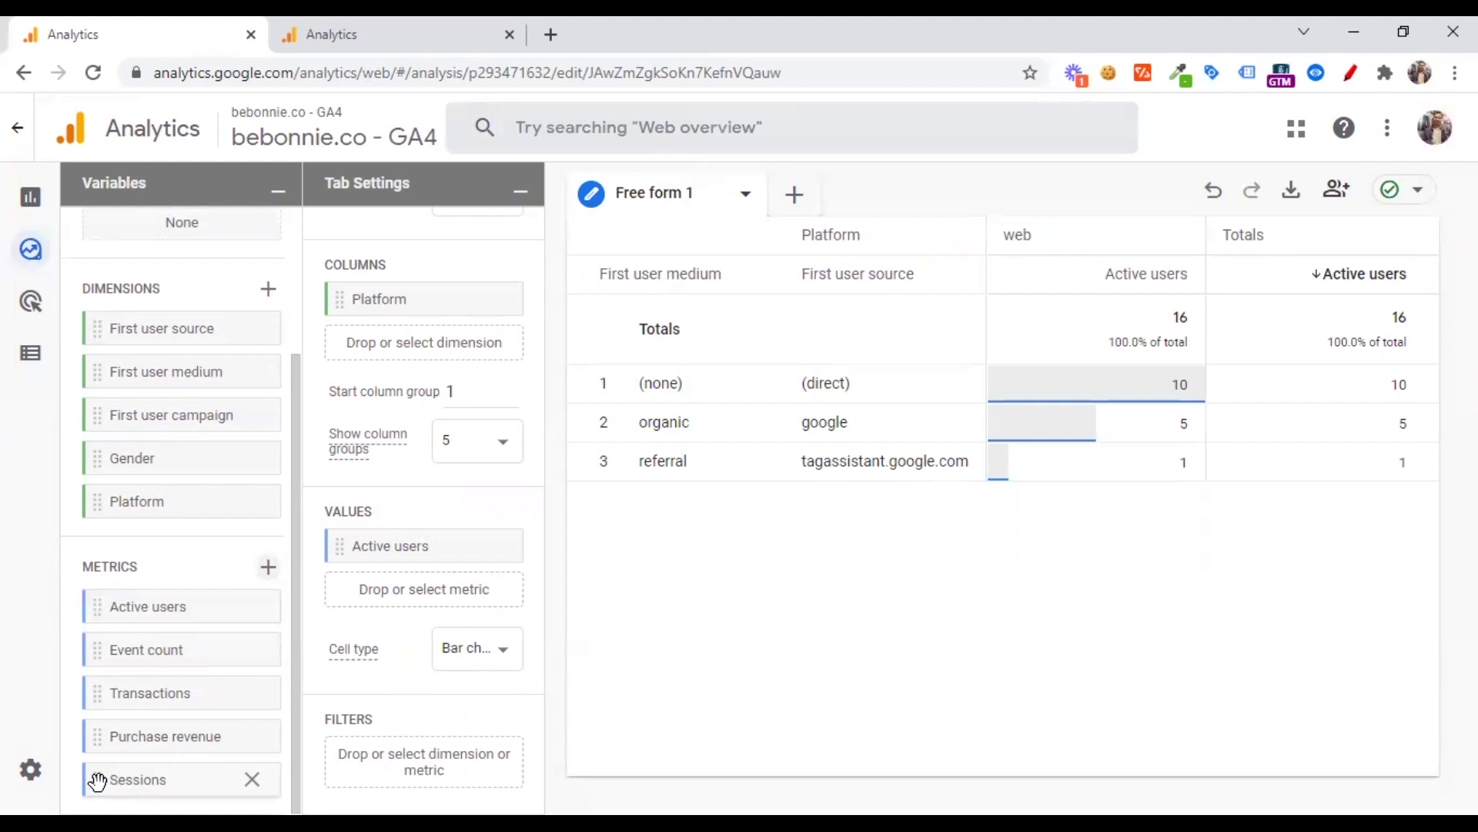
drag(359, 613, 373, 596)
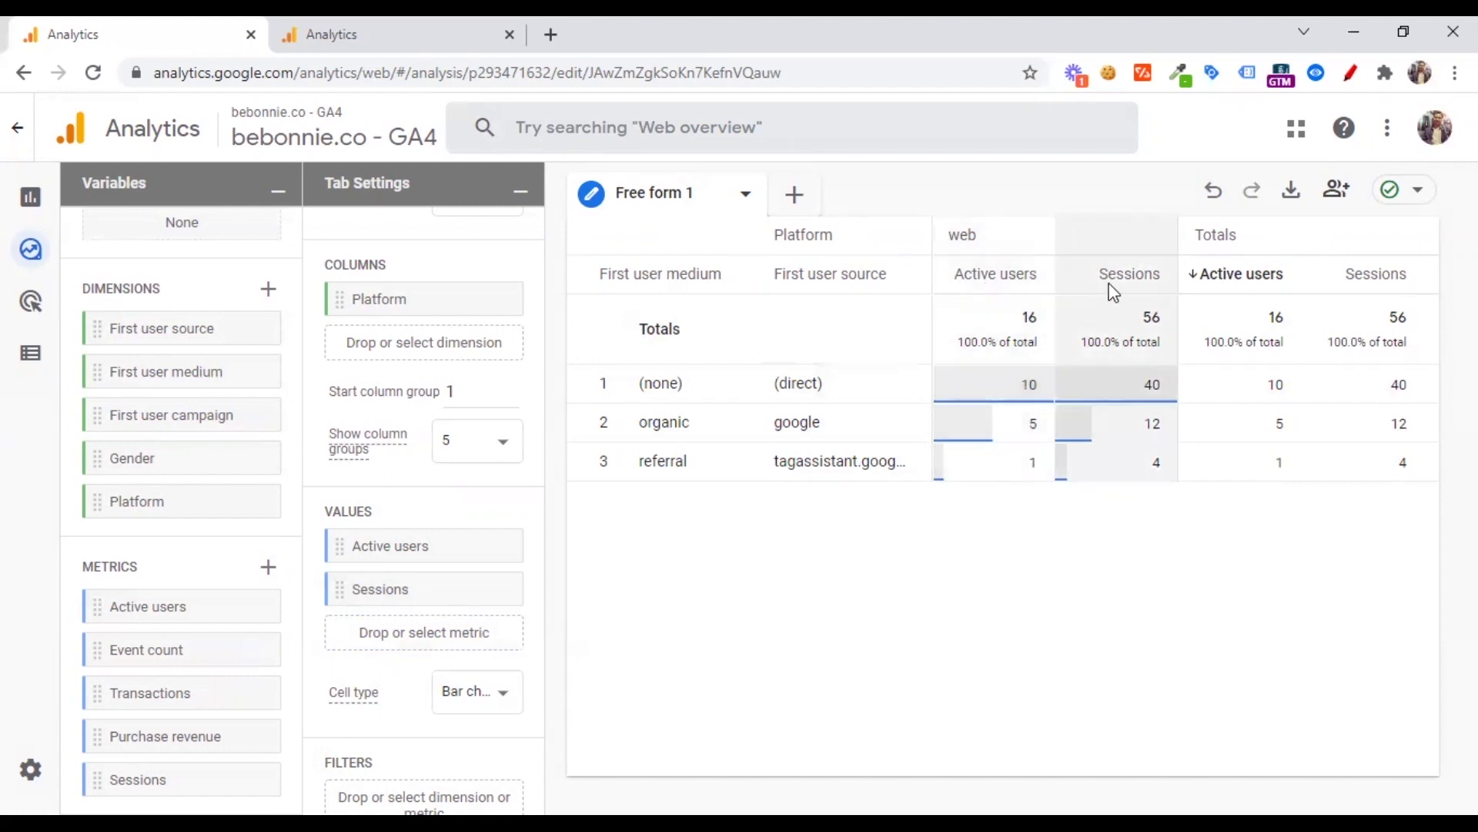
- Remove First user source from the report's rows and set nested rows to No
scroll(431, 500, up, 8)
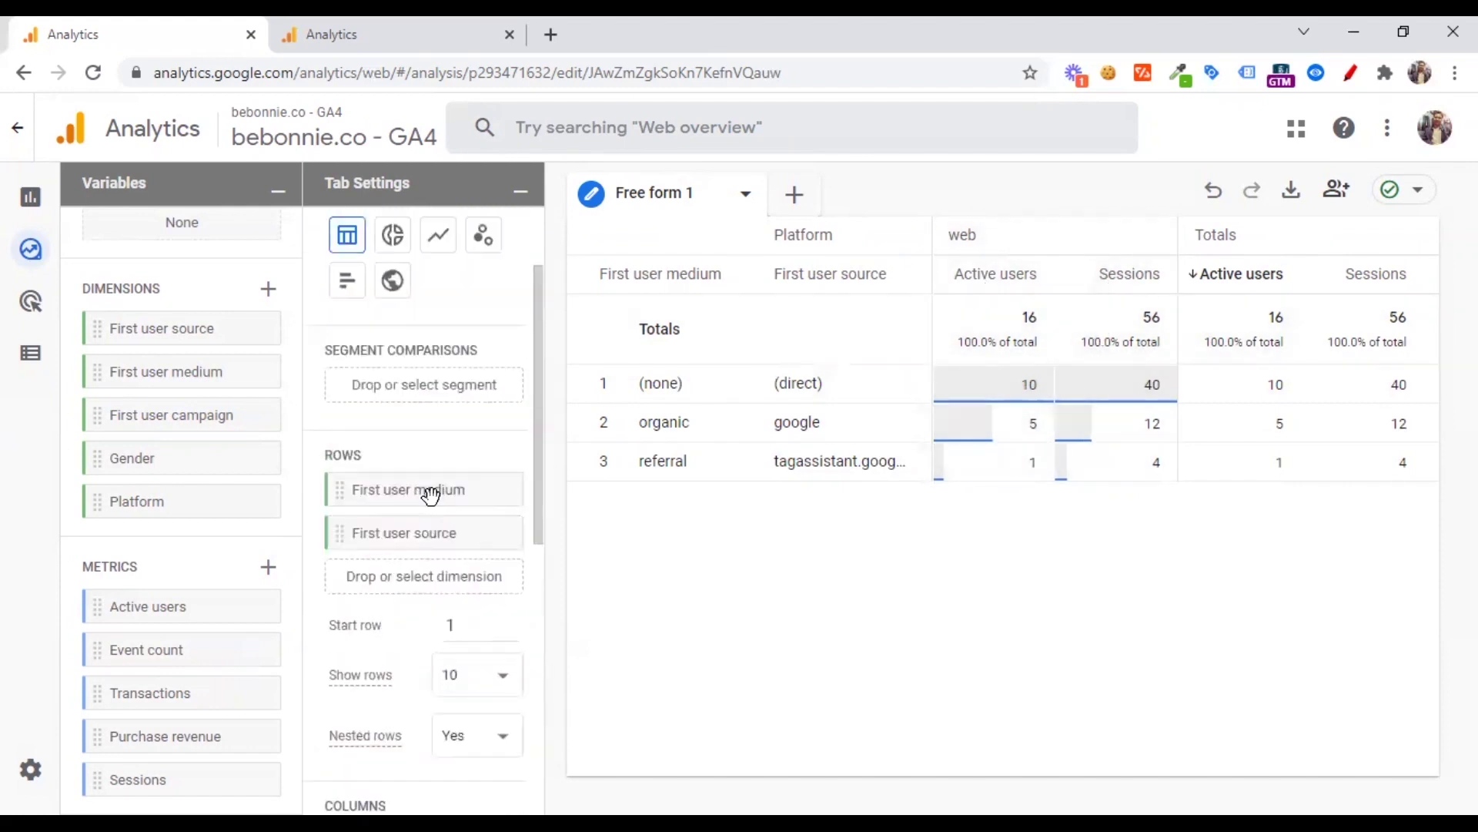
scroll(434, 508, down, 2)
click(494, 534)
click(486, 698)
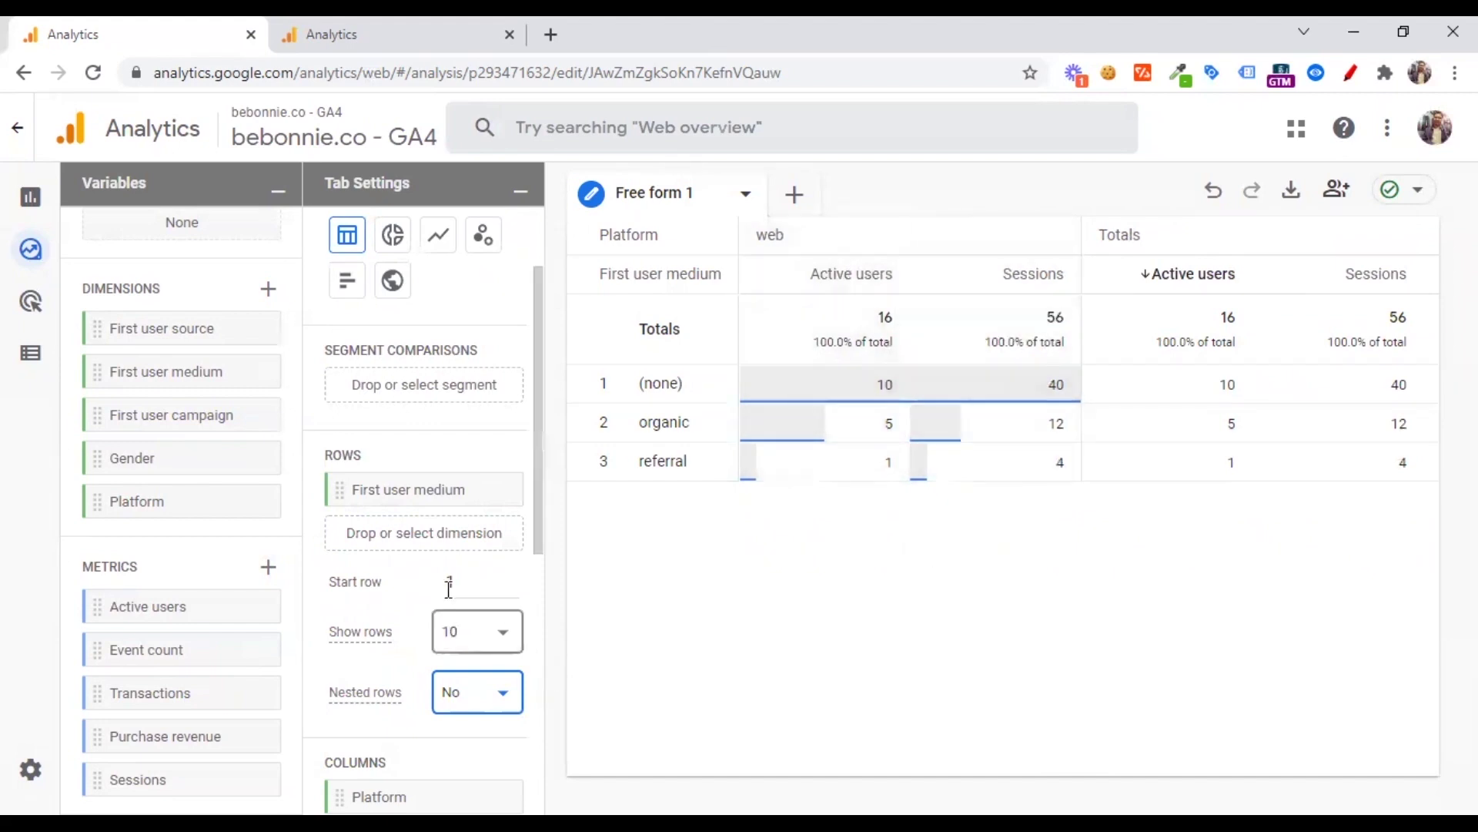
- Remove Platform from the report's columns
scroll(447, 593, down, 5)
scroll(452, 599, up, 1)
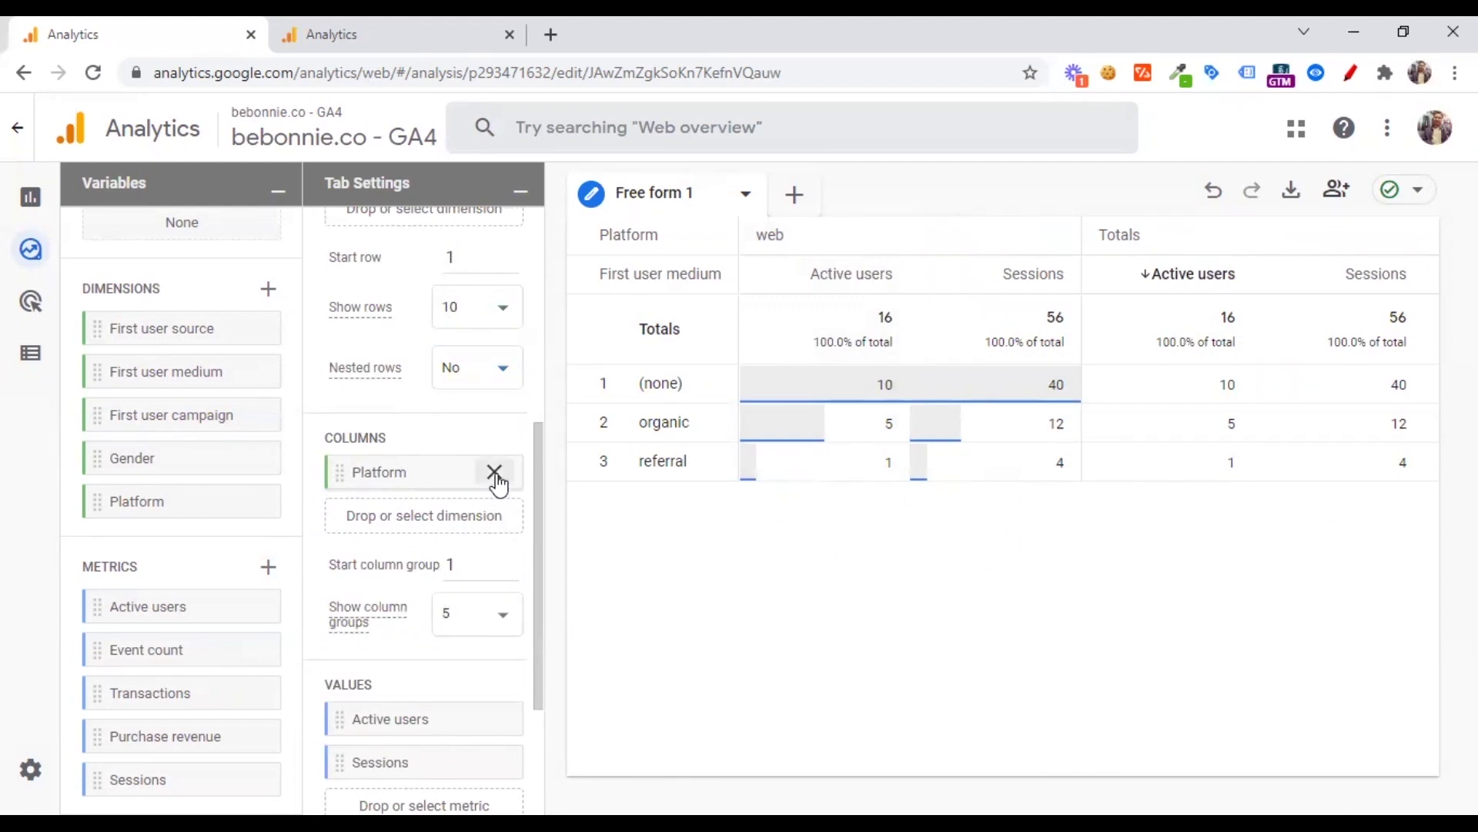
click(494, 472)
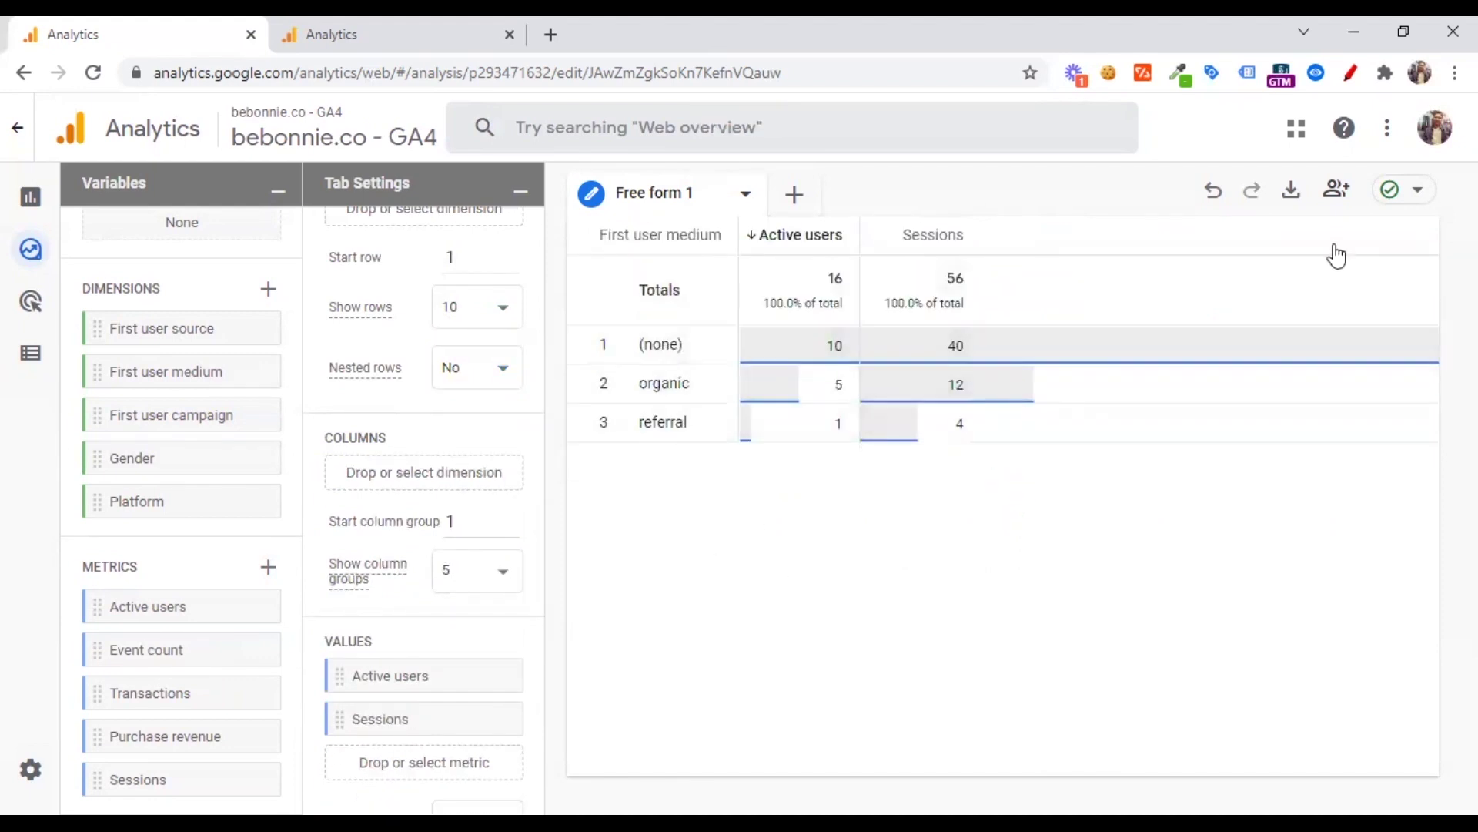
- Export the Free form 1 report to Google Sheets and import its data
click(1291, 190)
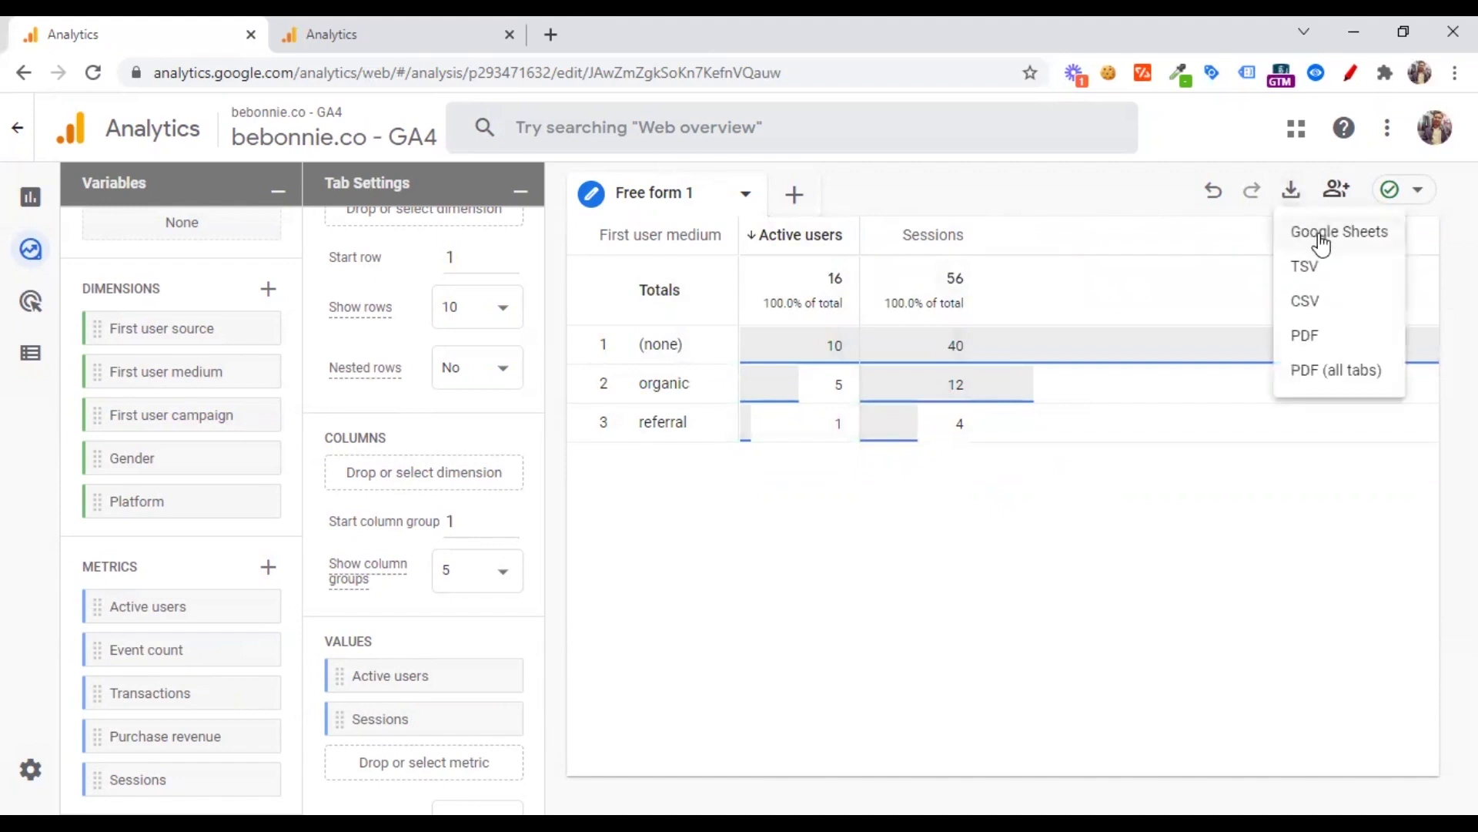
click(1322, 245)
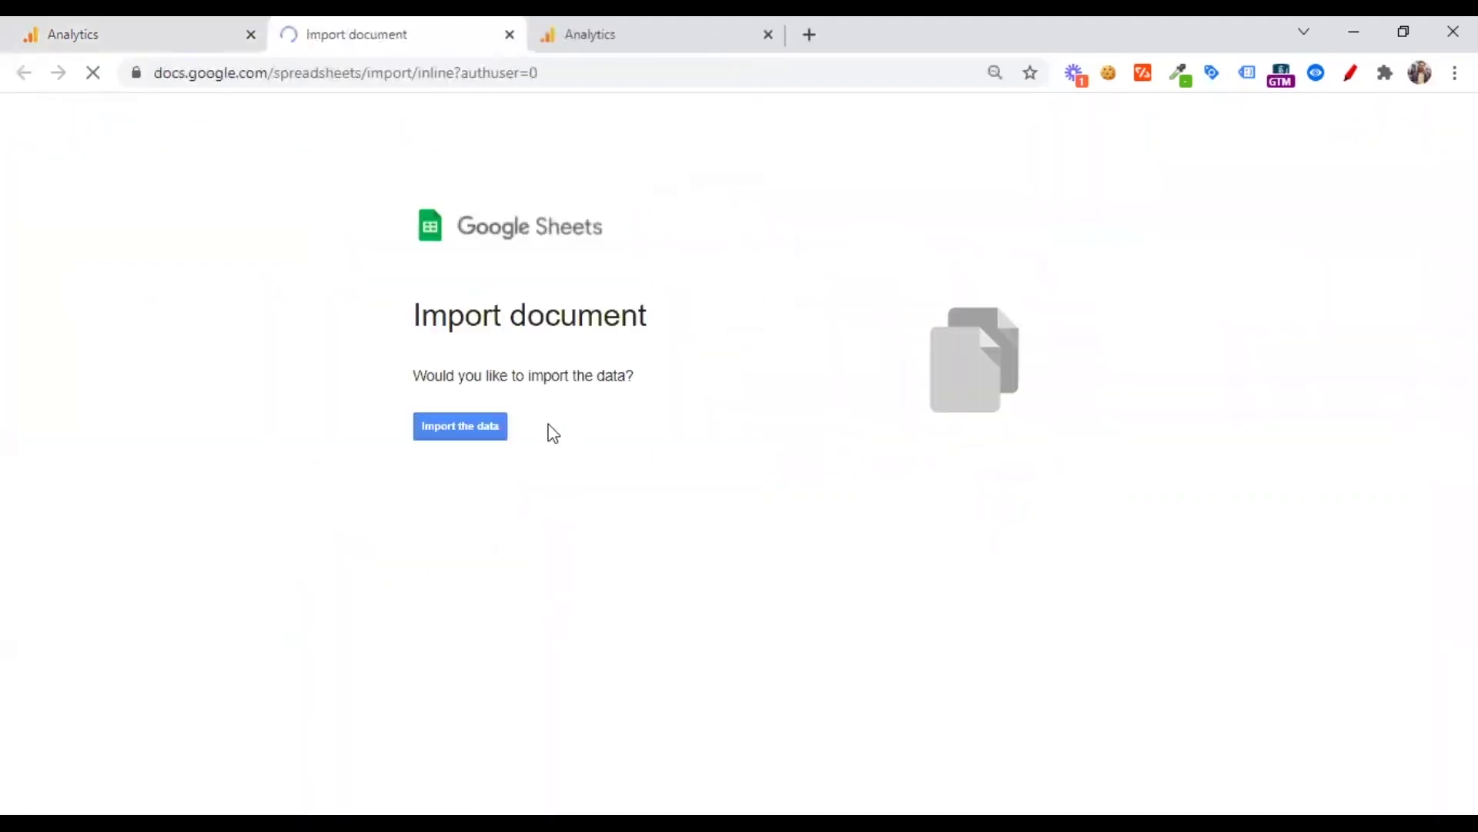
click(460, 426)
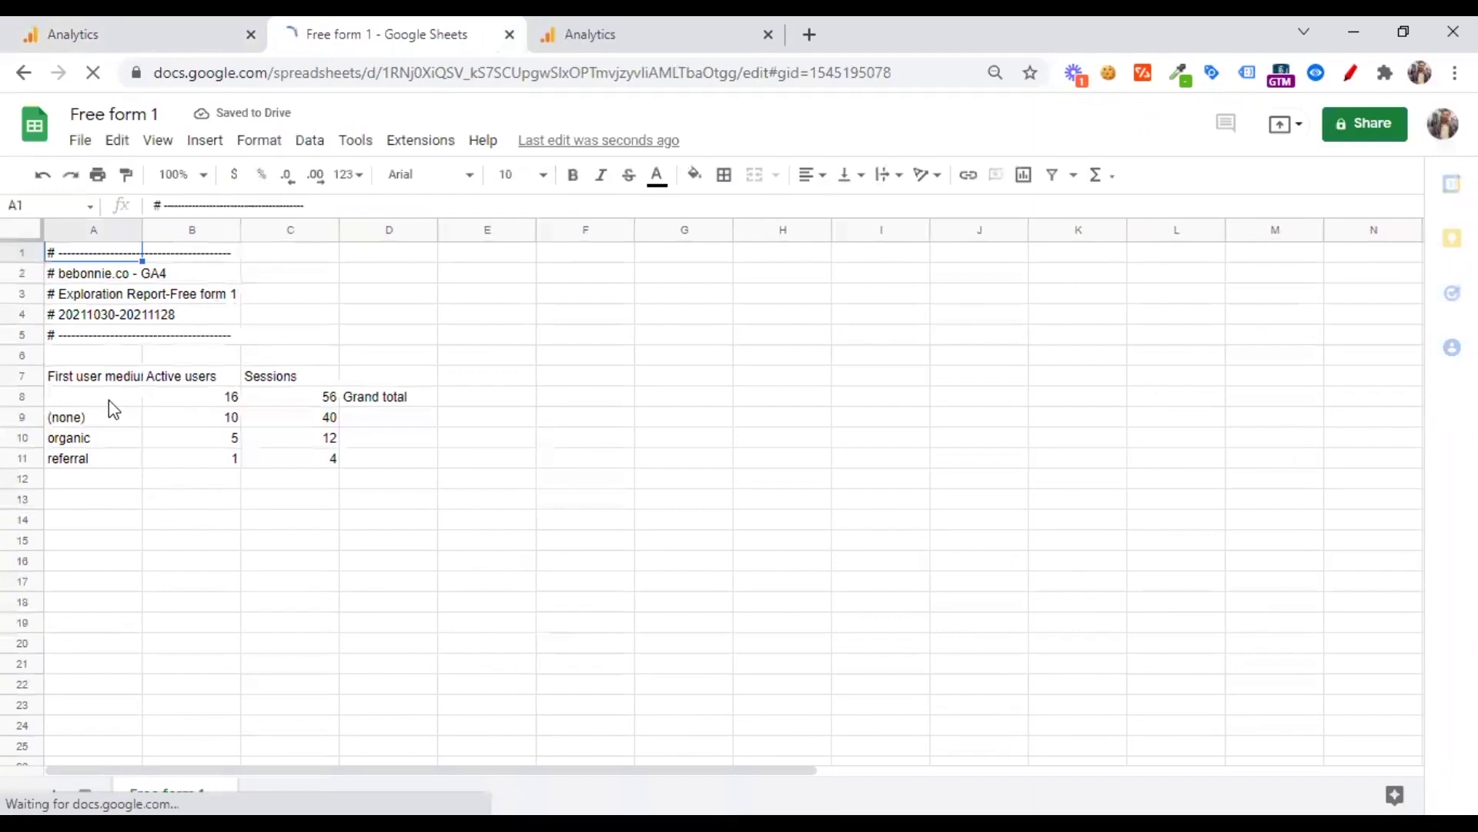
- Delete the six rows above the column headings and the Grand total row from the exported sheet
drag(27, 255, 27, 354)
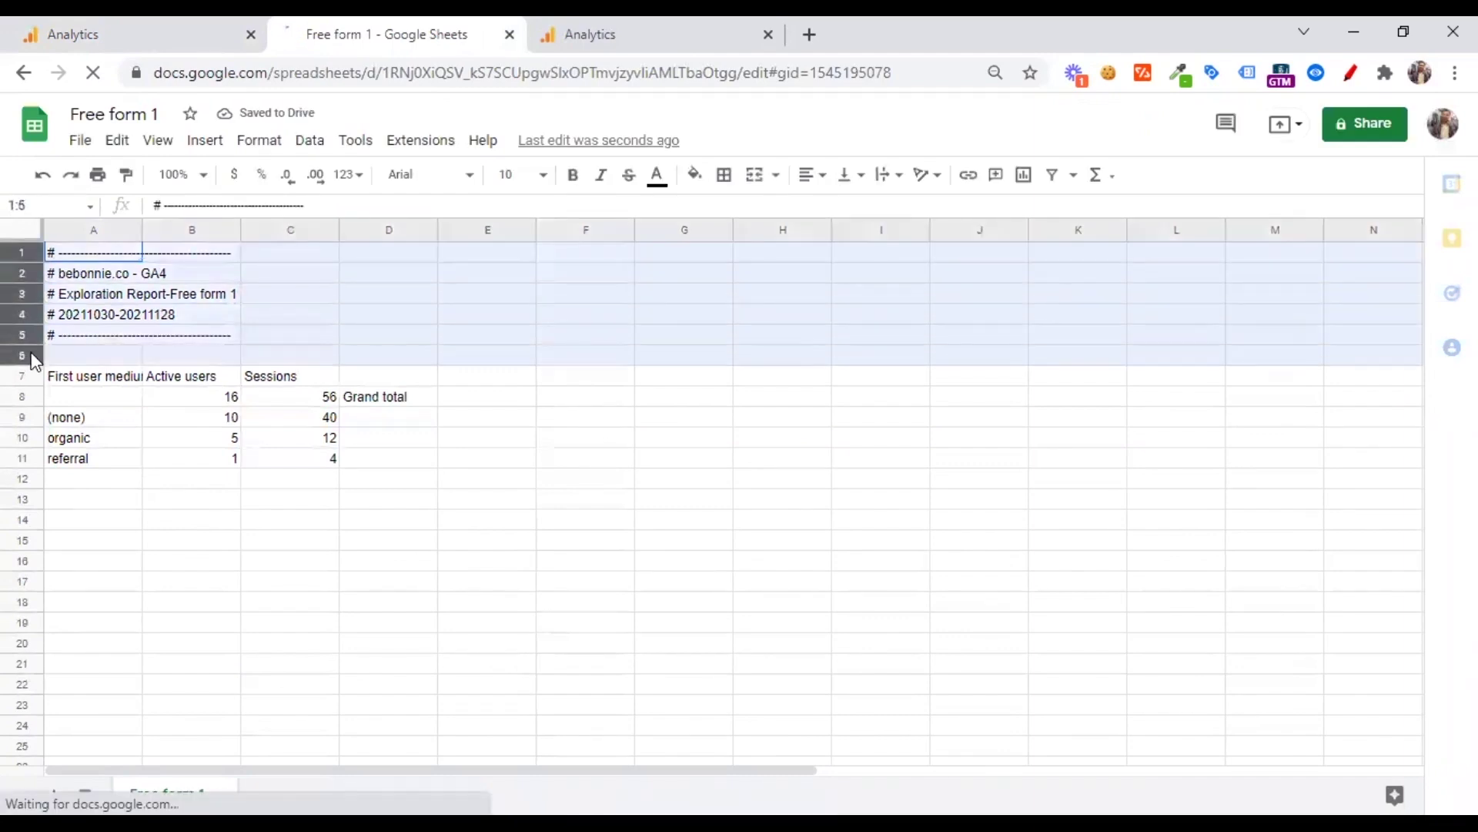
right_click(29, 342)
click(115, 559)
- Create a pivot table from the entire Free form 1 sheet, inserted into a new sheet
click(26, 231)
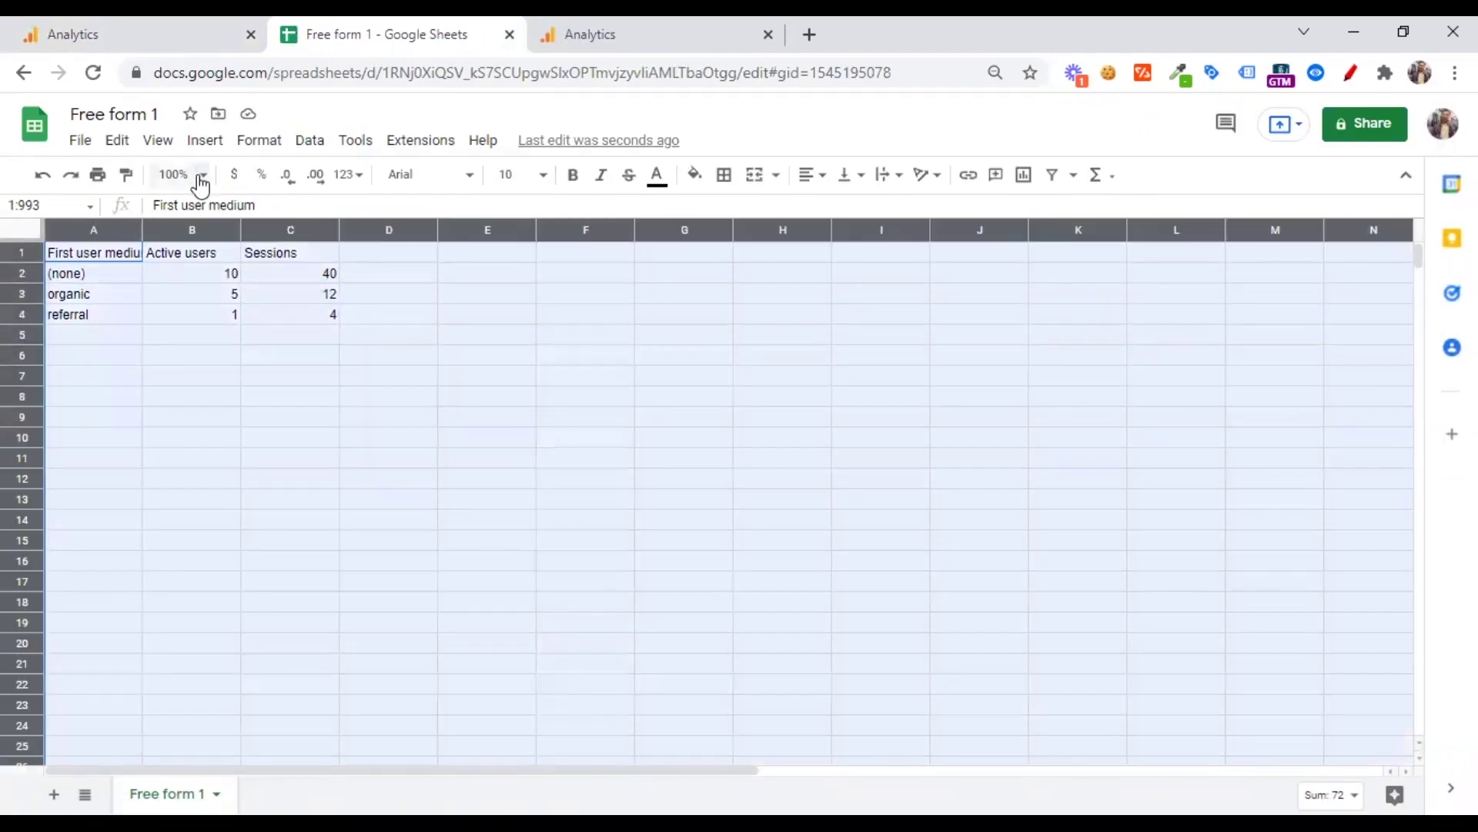
click(205, 140)
click(256, 351)
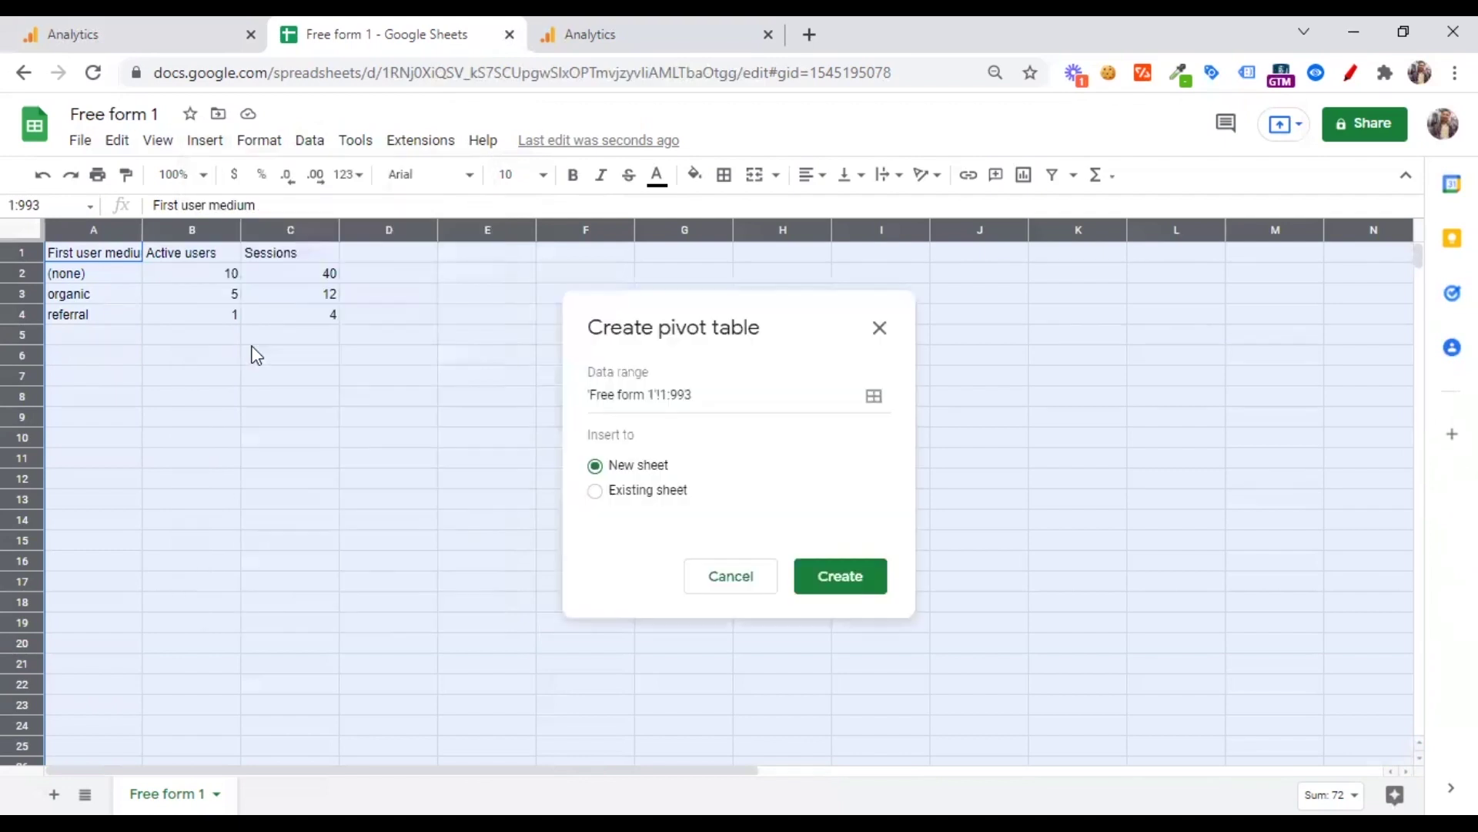
click(840, 576)
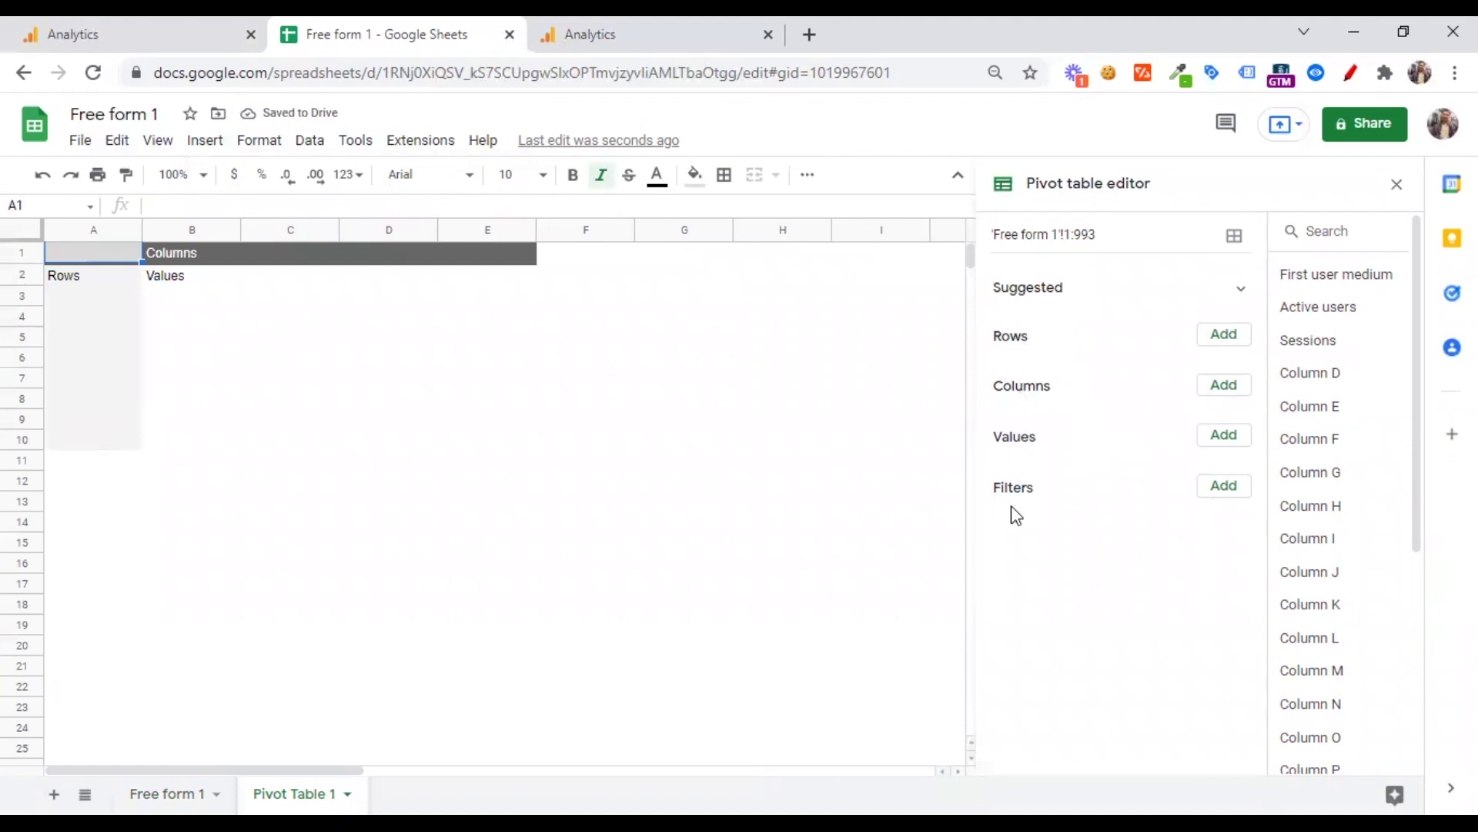
- Switch back to Analytics and compare the exploration's rows, columns and values settings with the pivot table editor in Google Sheets
click(231, 28)
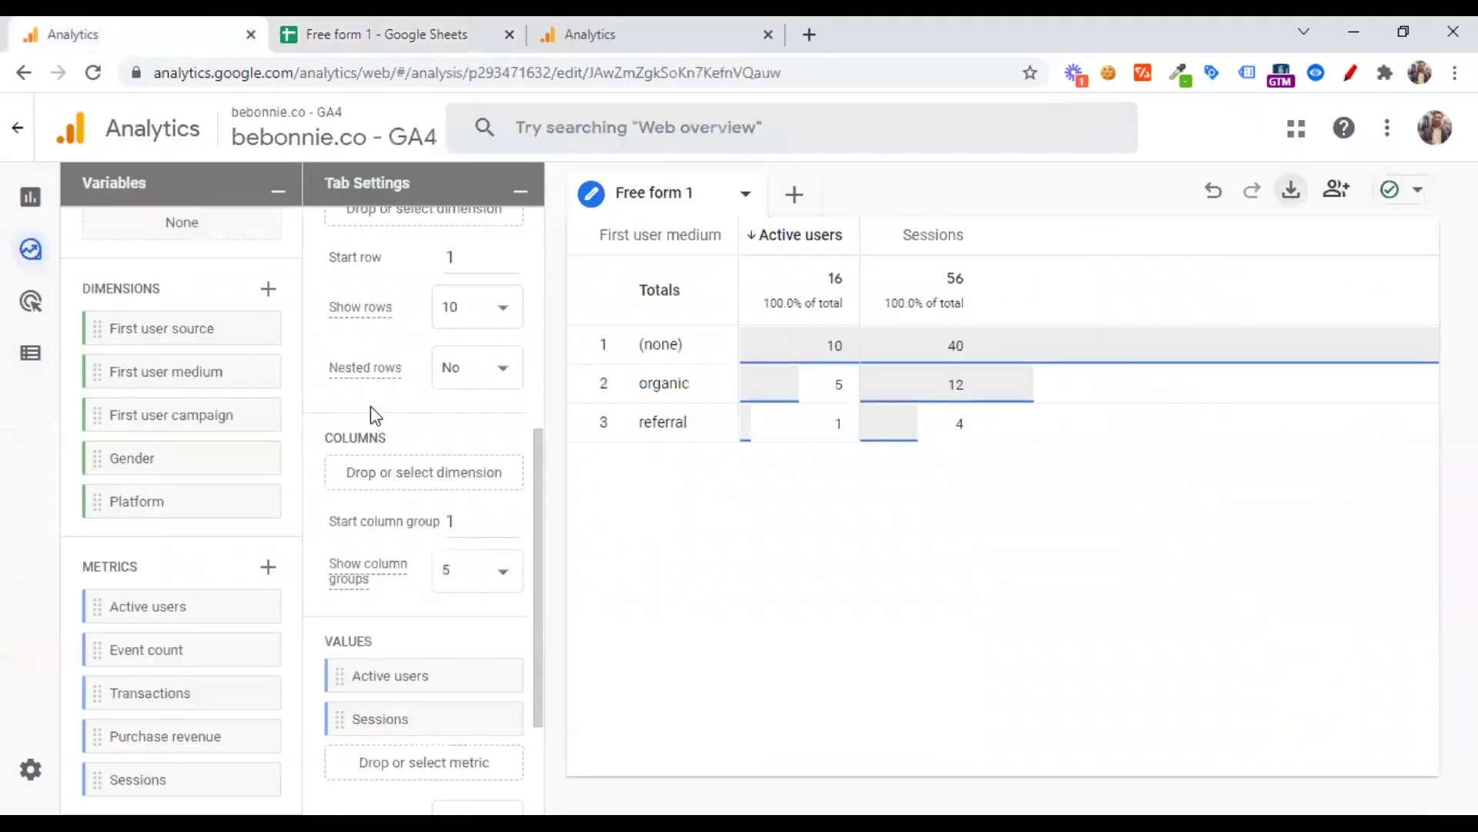
scroll(371, 405, up, 3)
scroll(362, 504, down, 5)
scroll(347, 646, down, 1)
scroll(368, 655, up, 5)
click(405, 24)
click(212, 32)
click(462, 28)
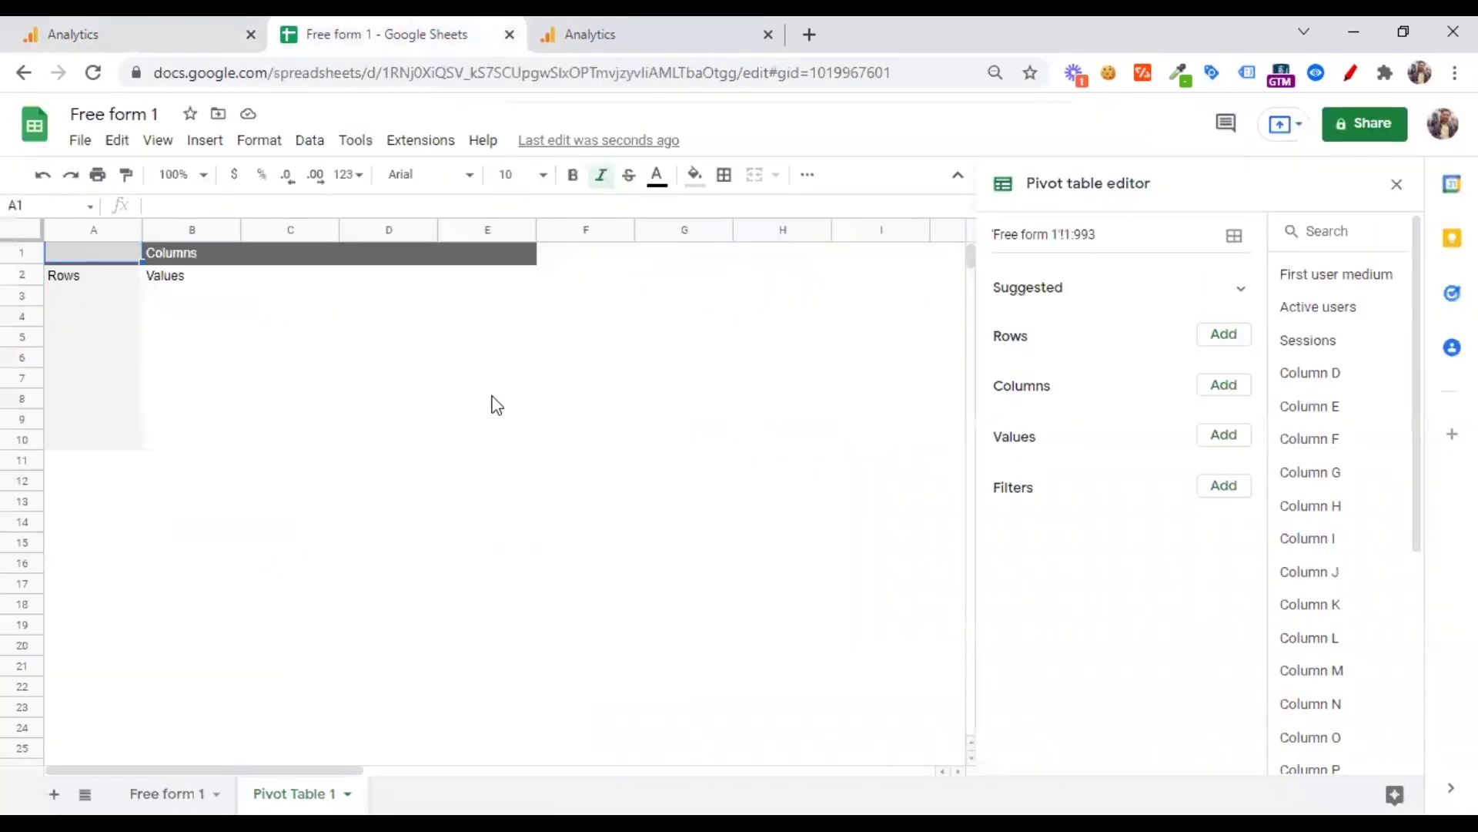
click(189, 26)
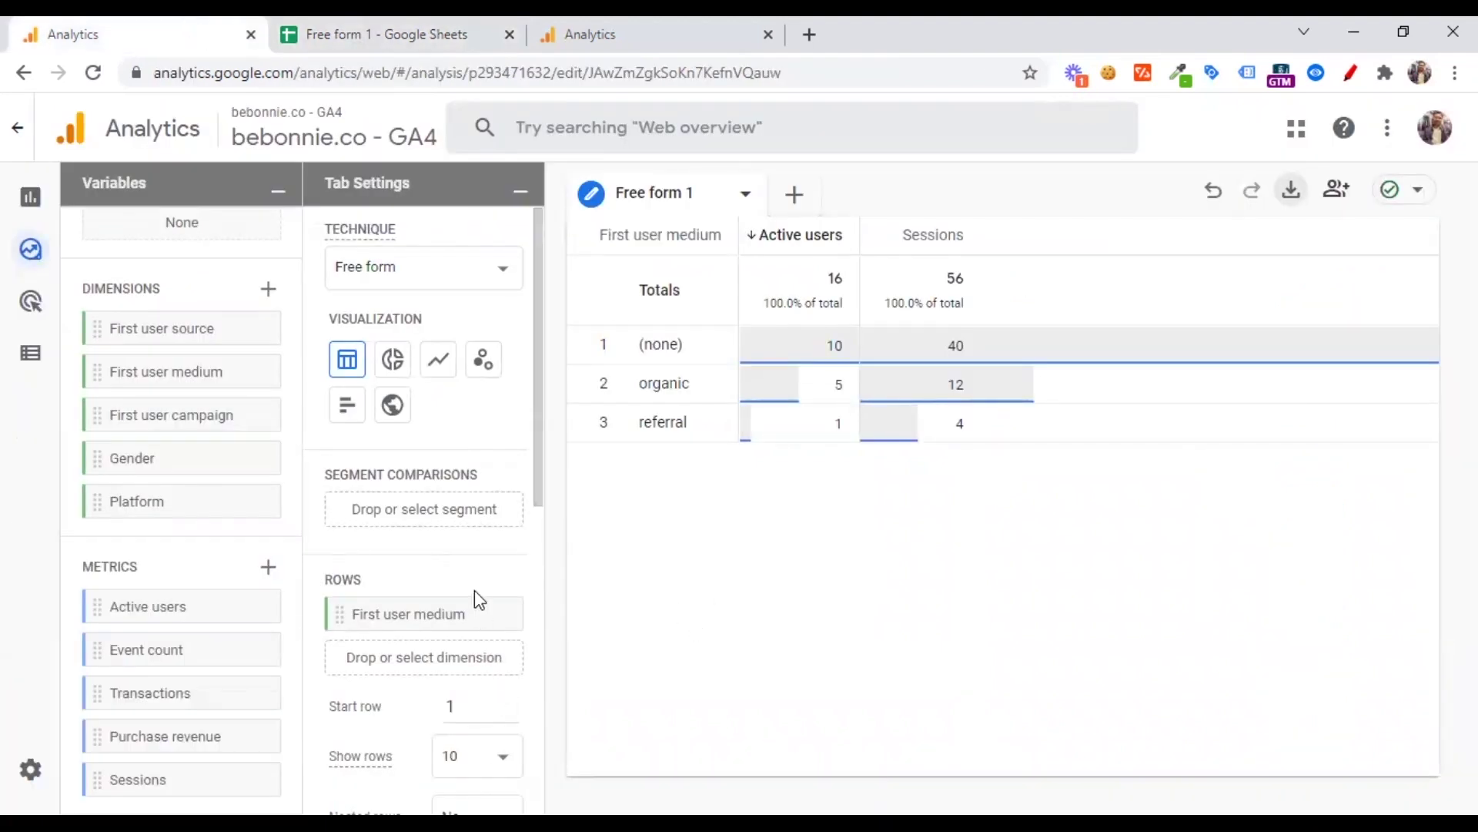
scroll(502, 522, down, 3)
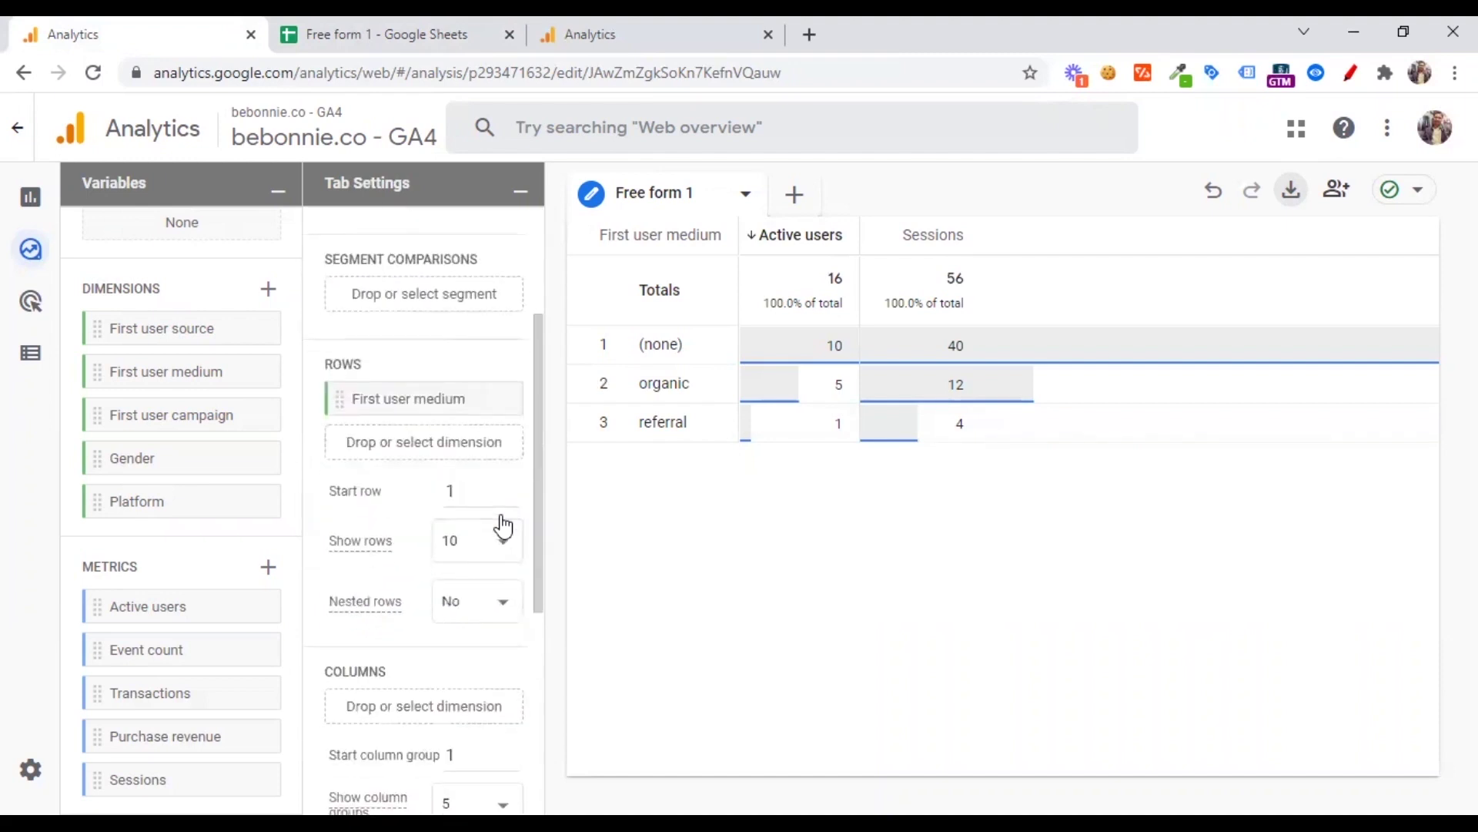
- Try excluding the (none) medium from the report table, and remove the resulting First user medium filter from the exploration
scroll(505, 523, down, 5)
scroll(504, 524, up, 8)
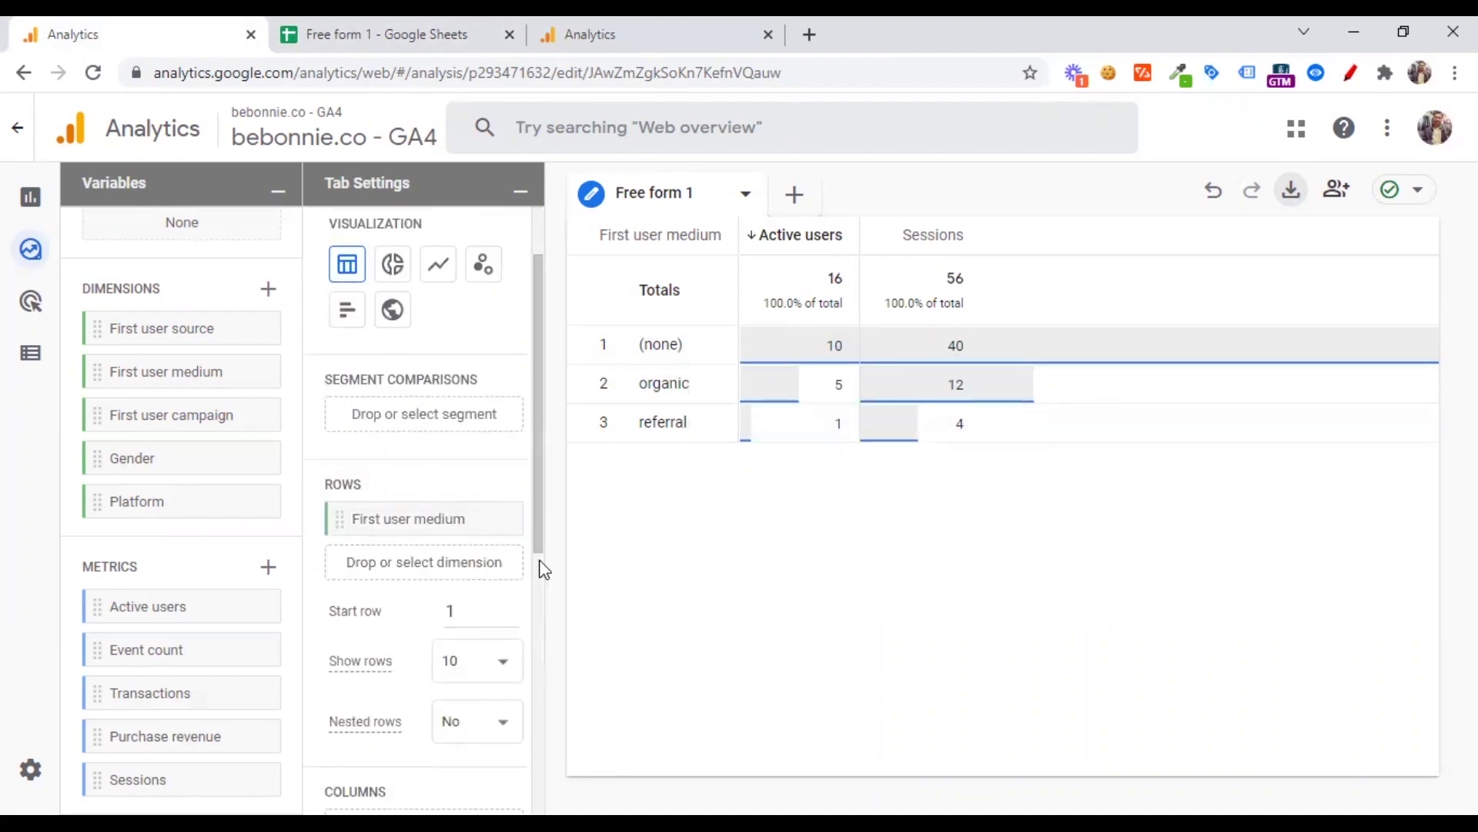
scroll(489, 614, down, 6)
scroll(488, 614, up, 5)
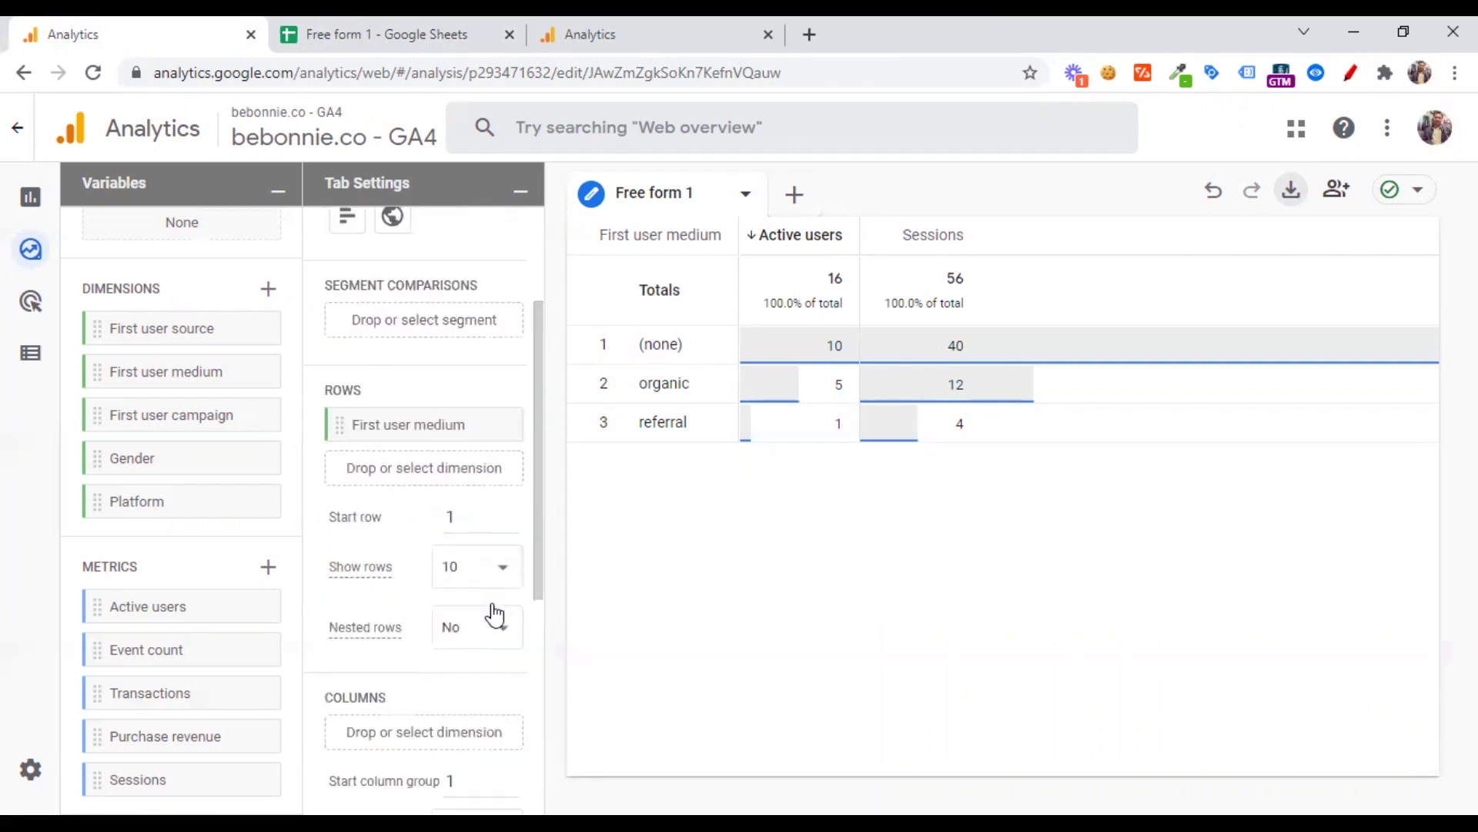
right_click(670, 353)
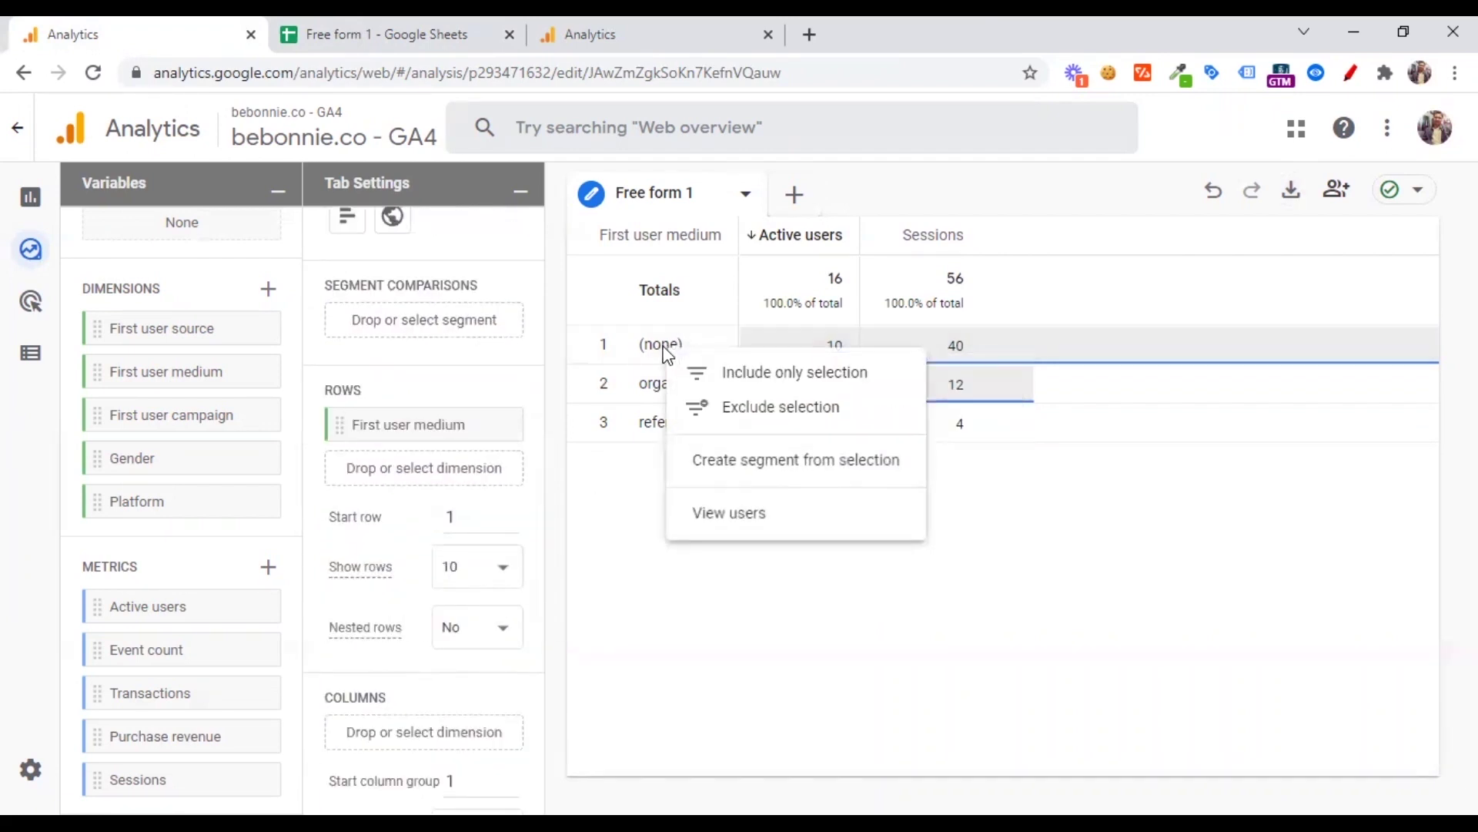
click(767, 420)
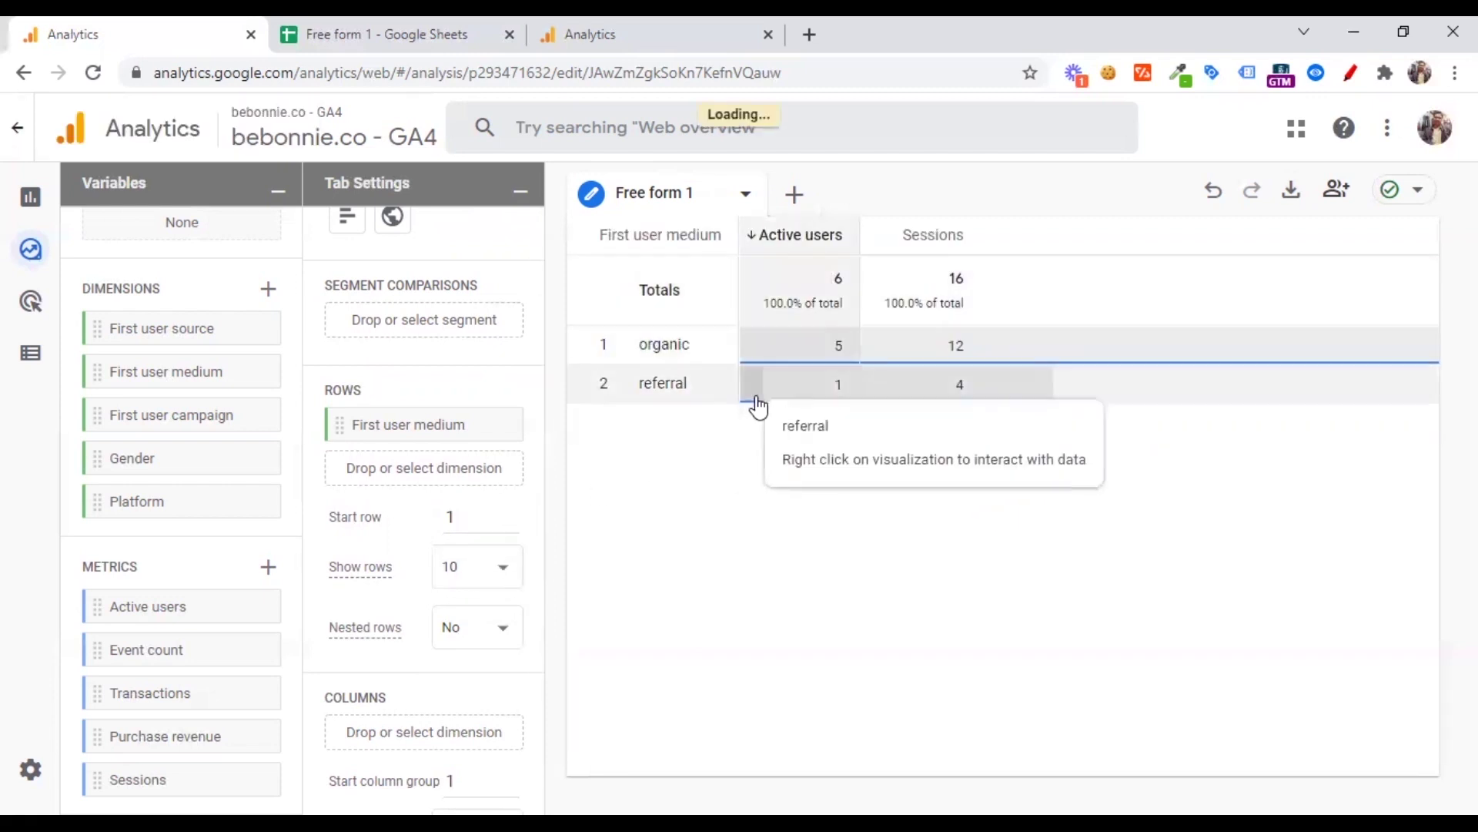
scroll(476, 578, down, 6)
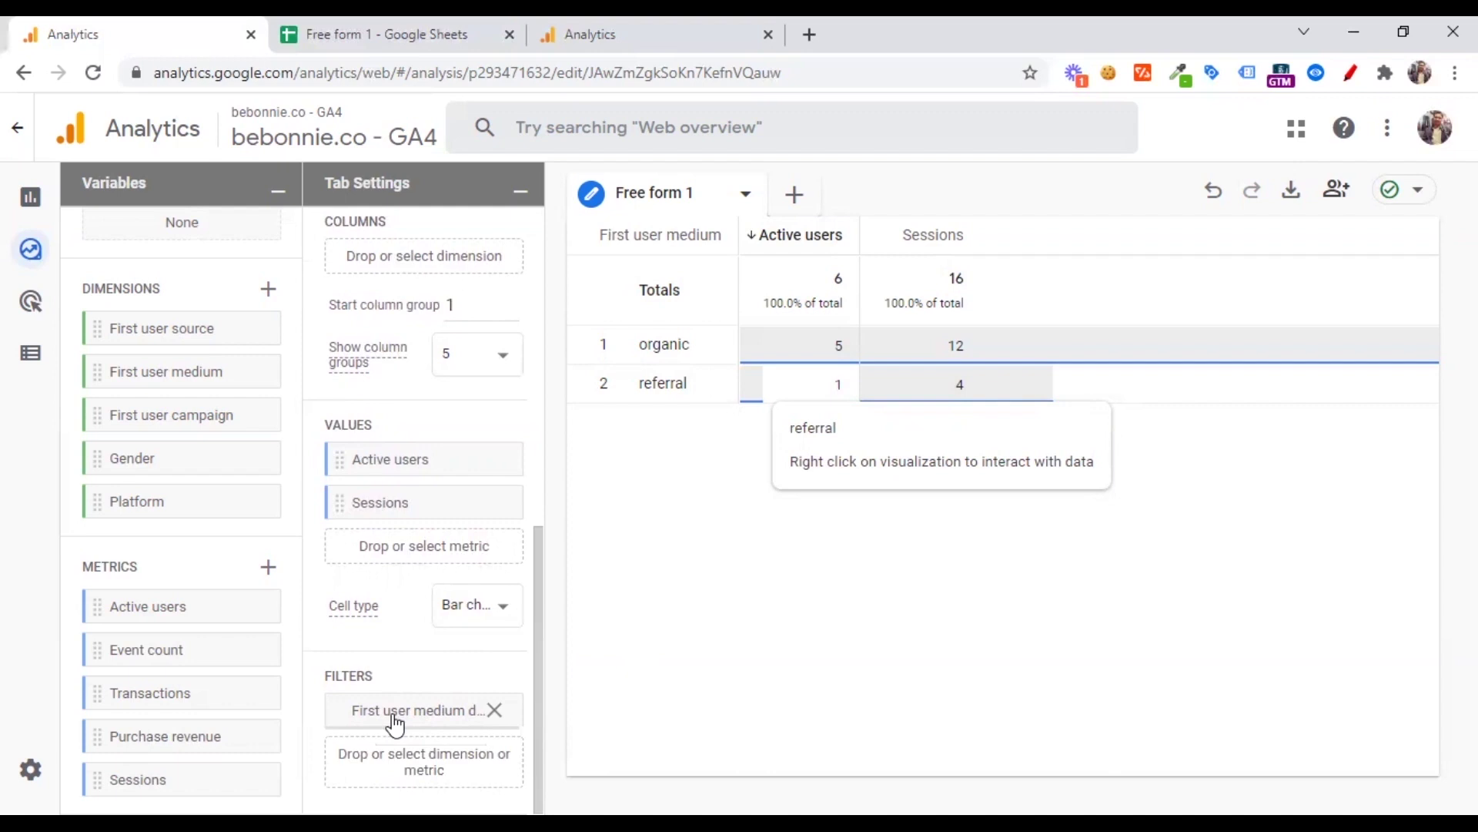
click(494, 710)
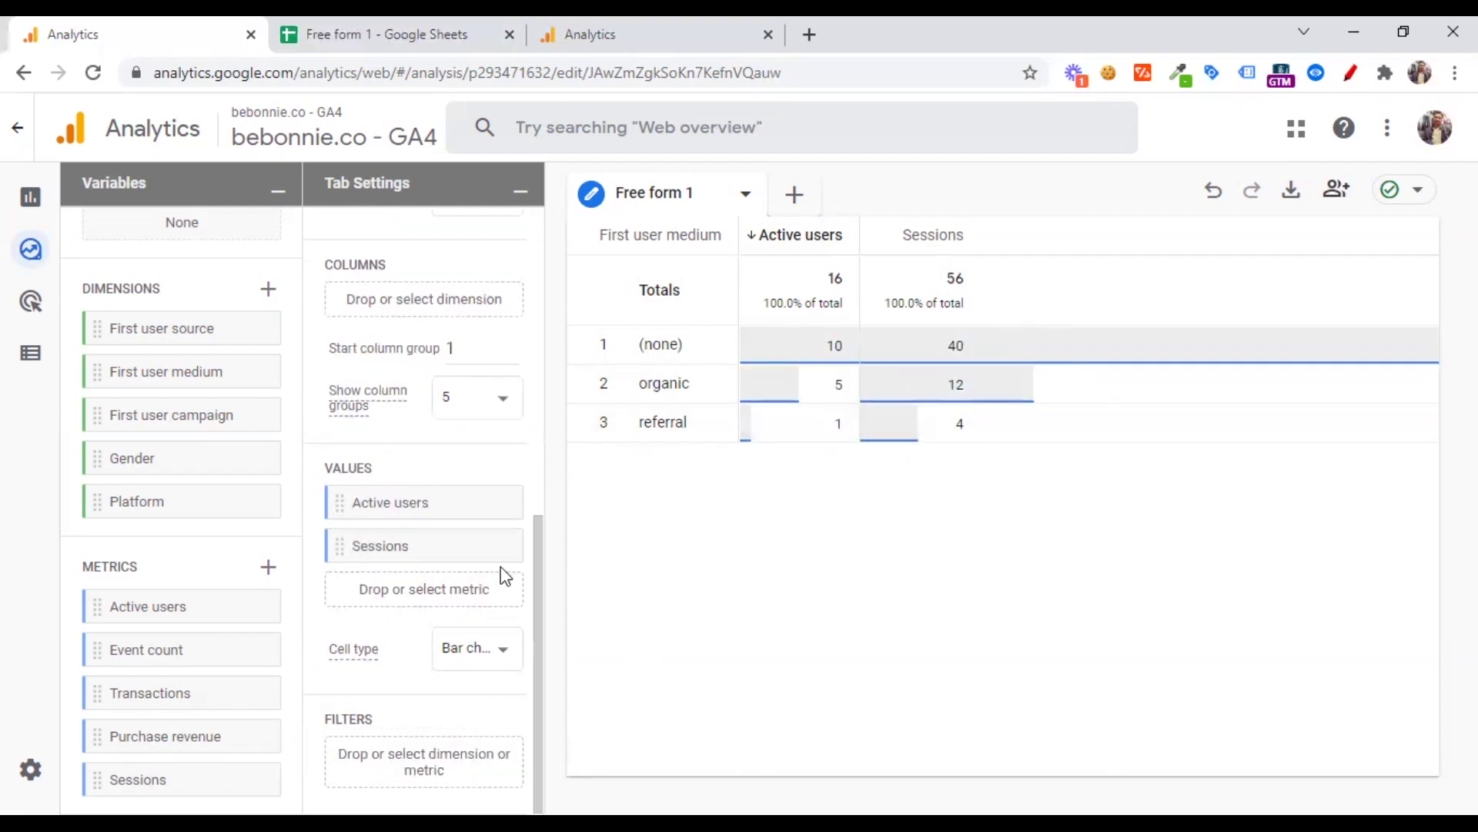
- Start building a new custom session segment for the exploration
scroll(499, 566, up, 7)
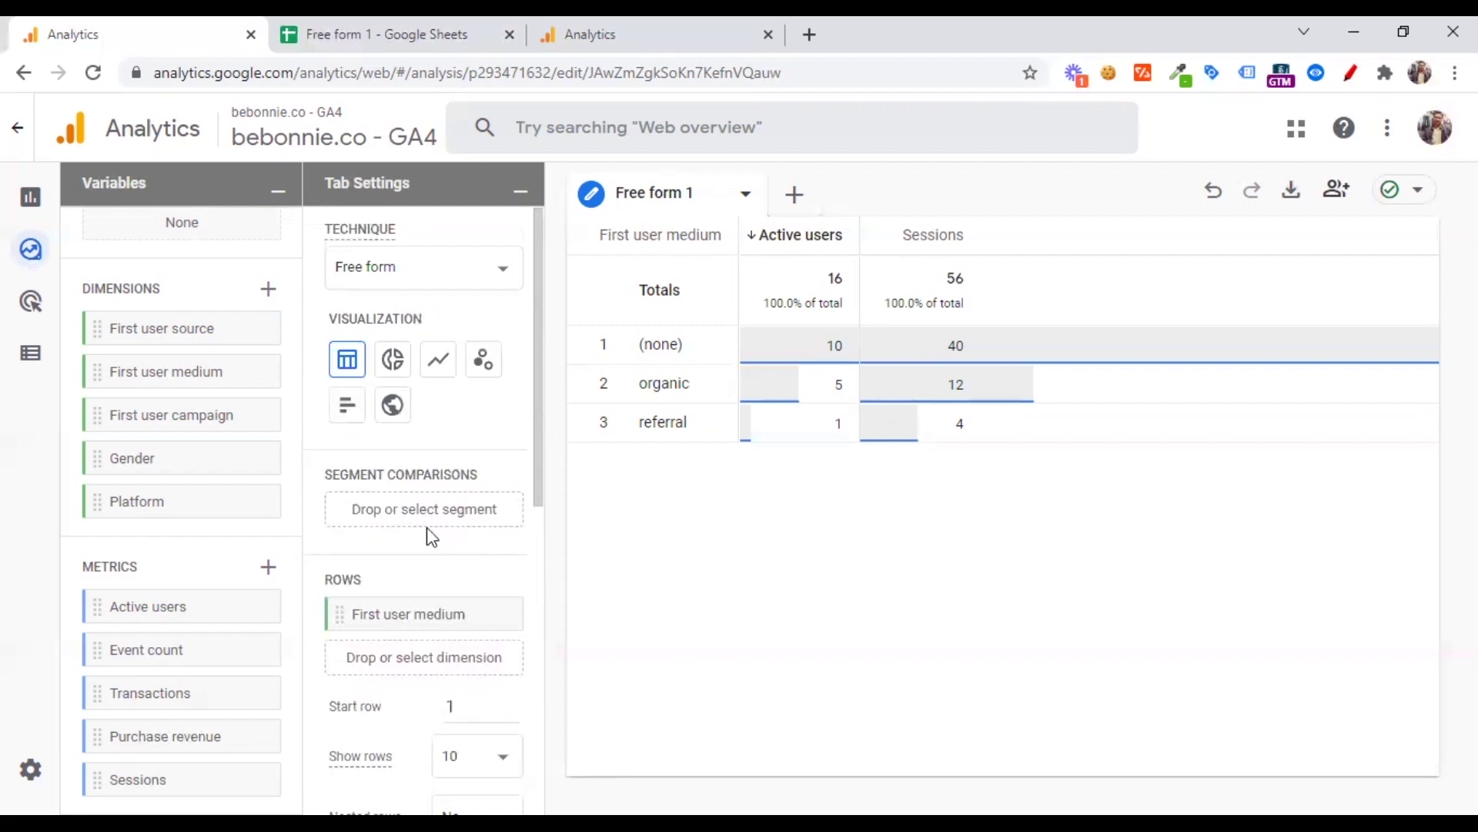
scroll(237, 562, up, 3)
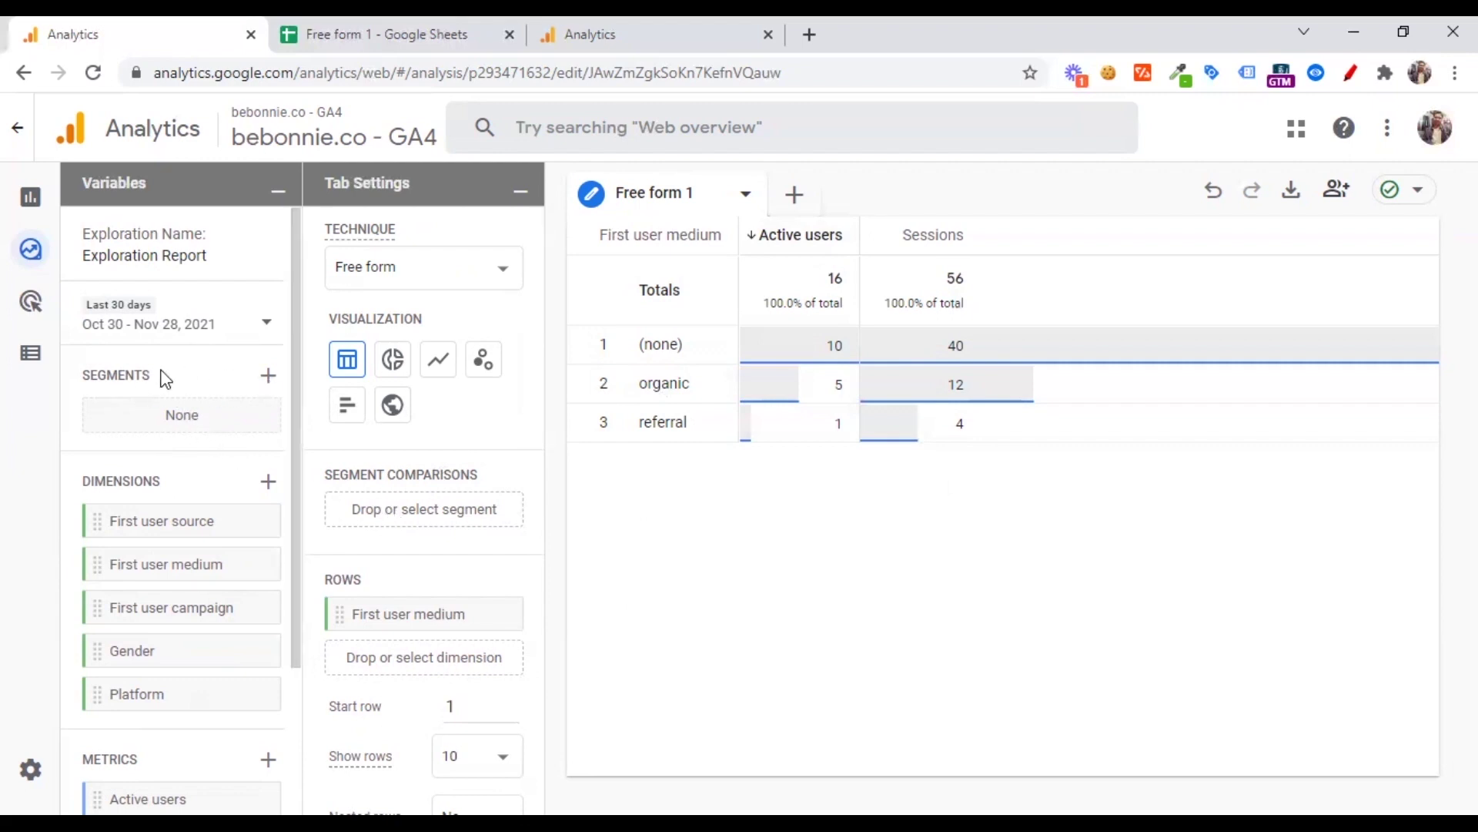
click(269, 378)
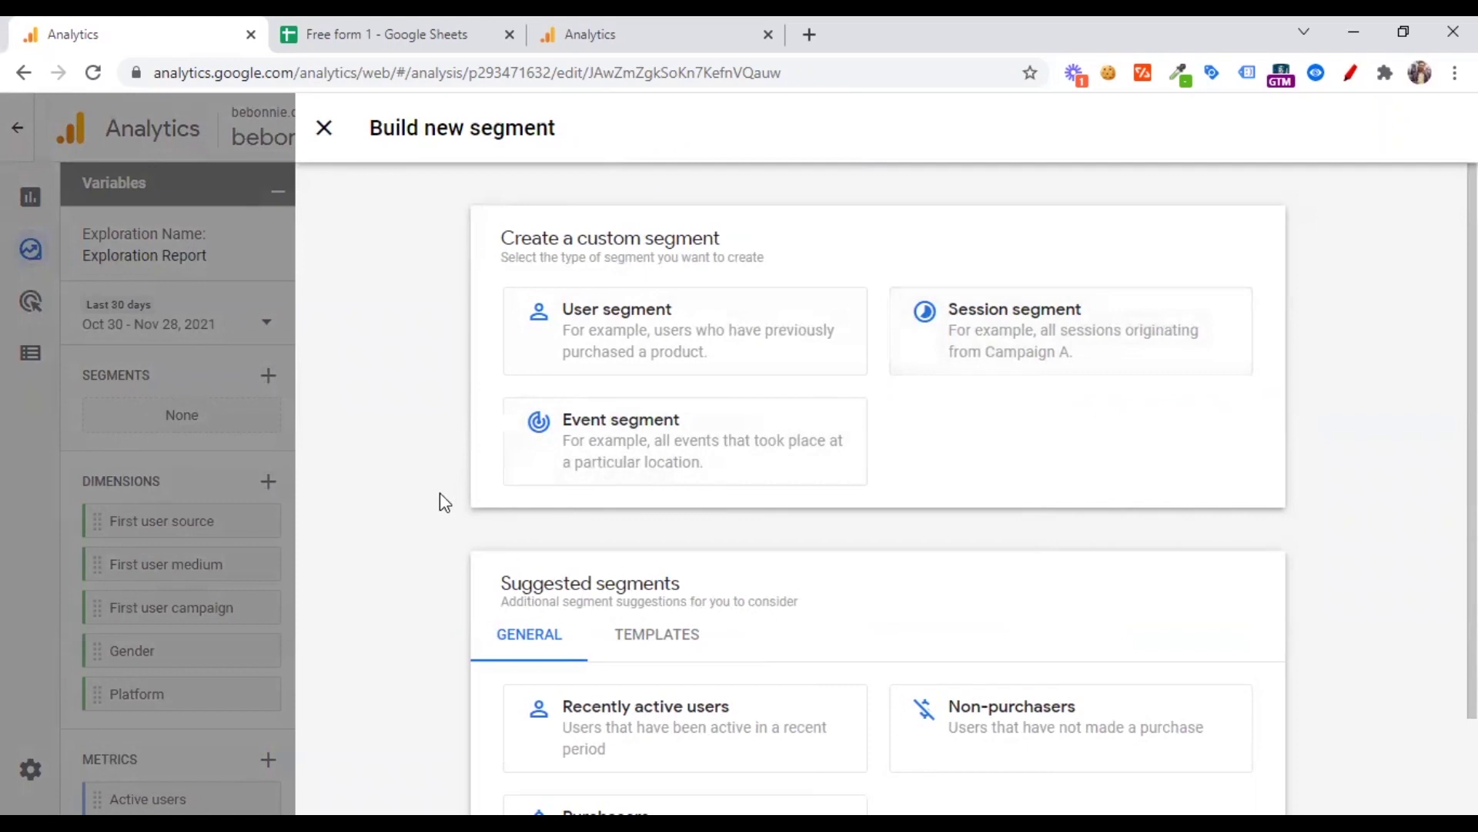
scroll(445, 503, down, 2)
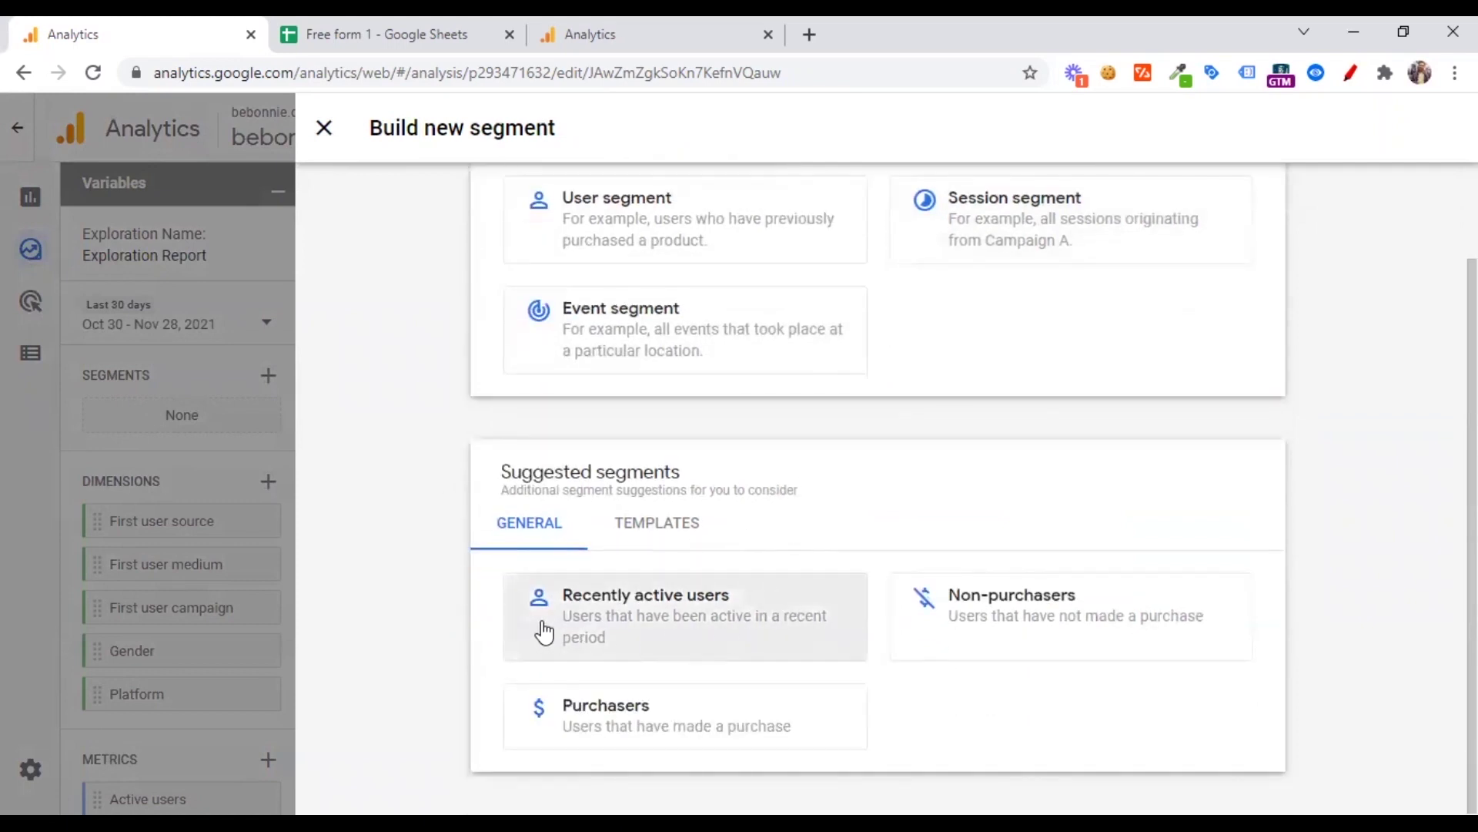
scroll(541, 627, up, 2)
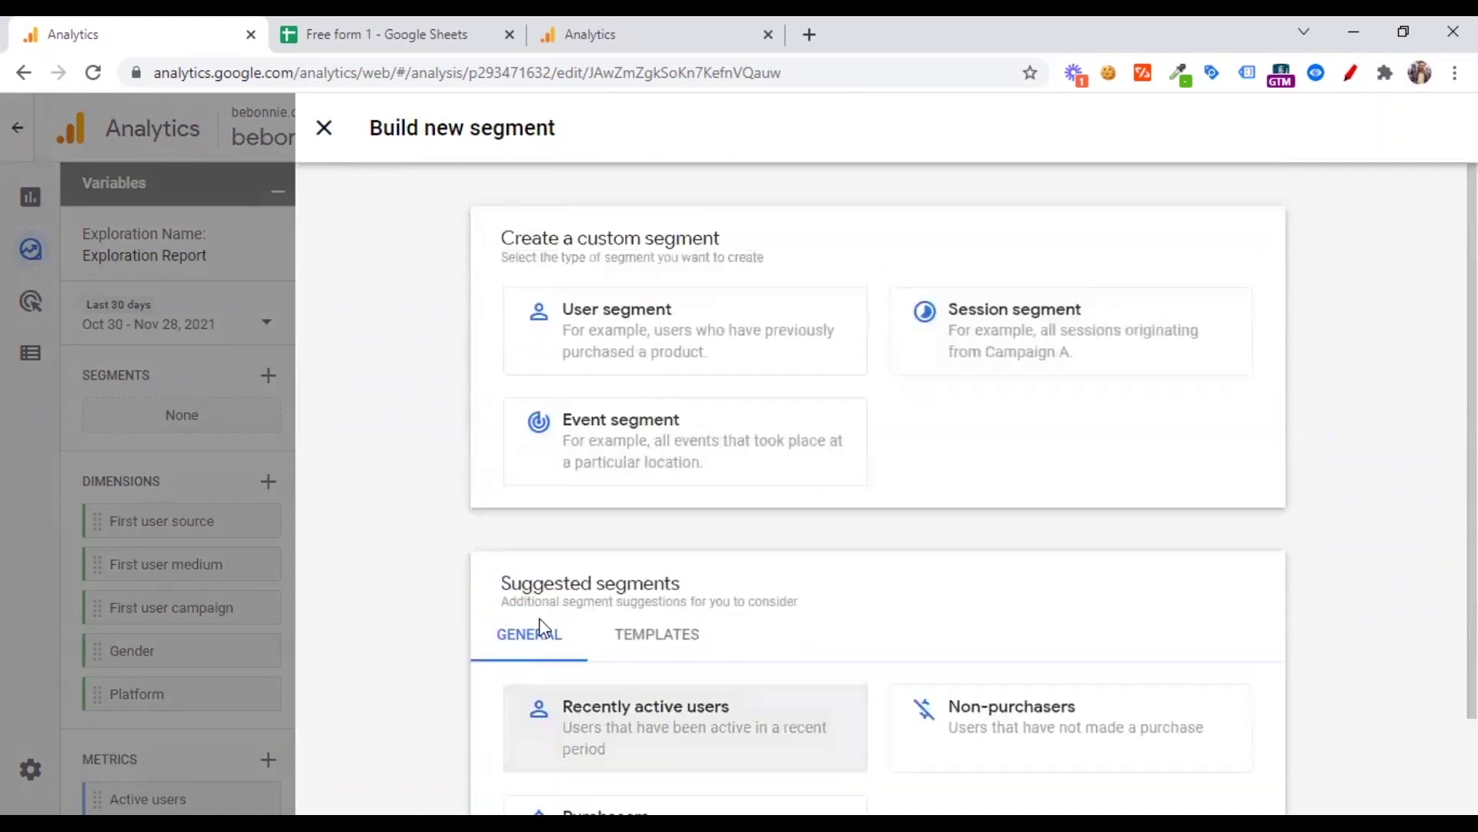
click(1010, 354)
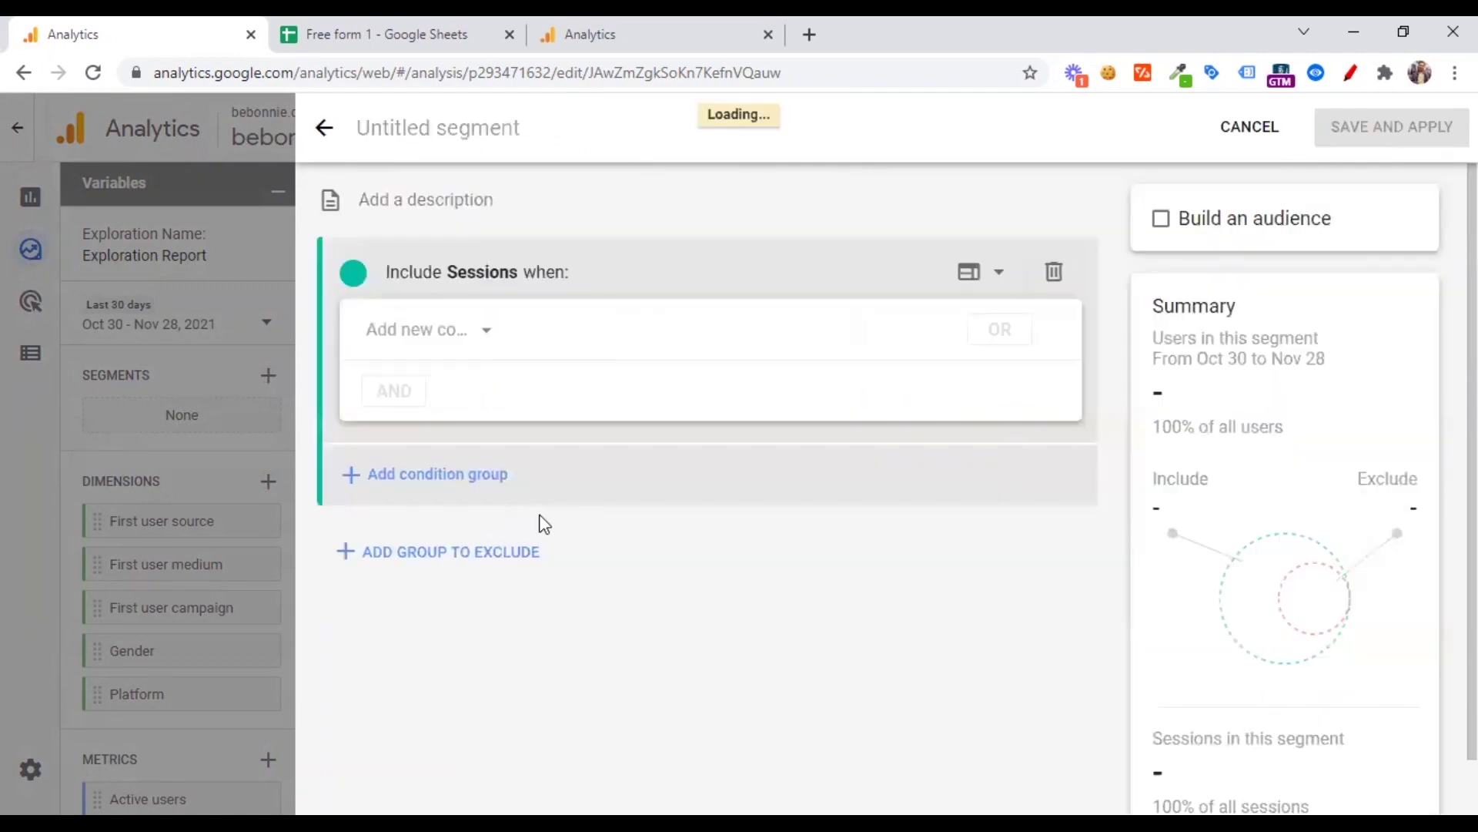
- Browse the event and dimension categories available for the segment's condition and choose Country ID under Geography
click(460, 330)
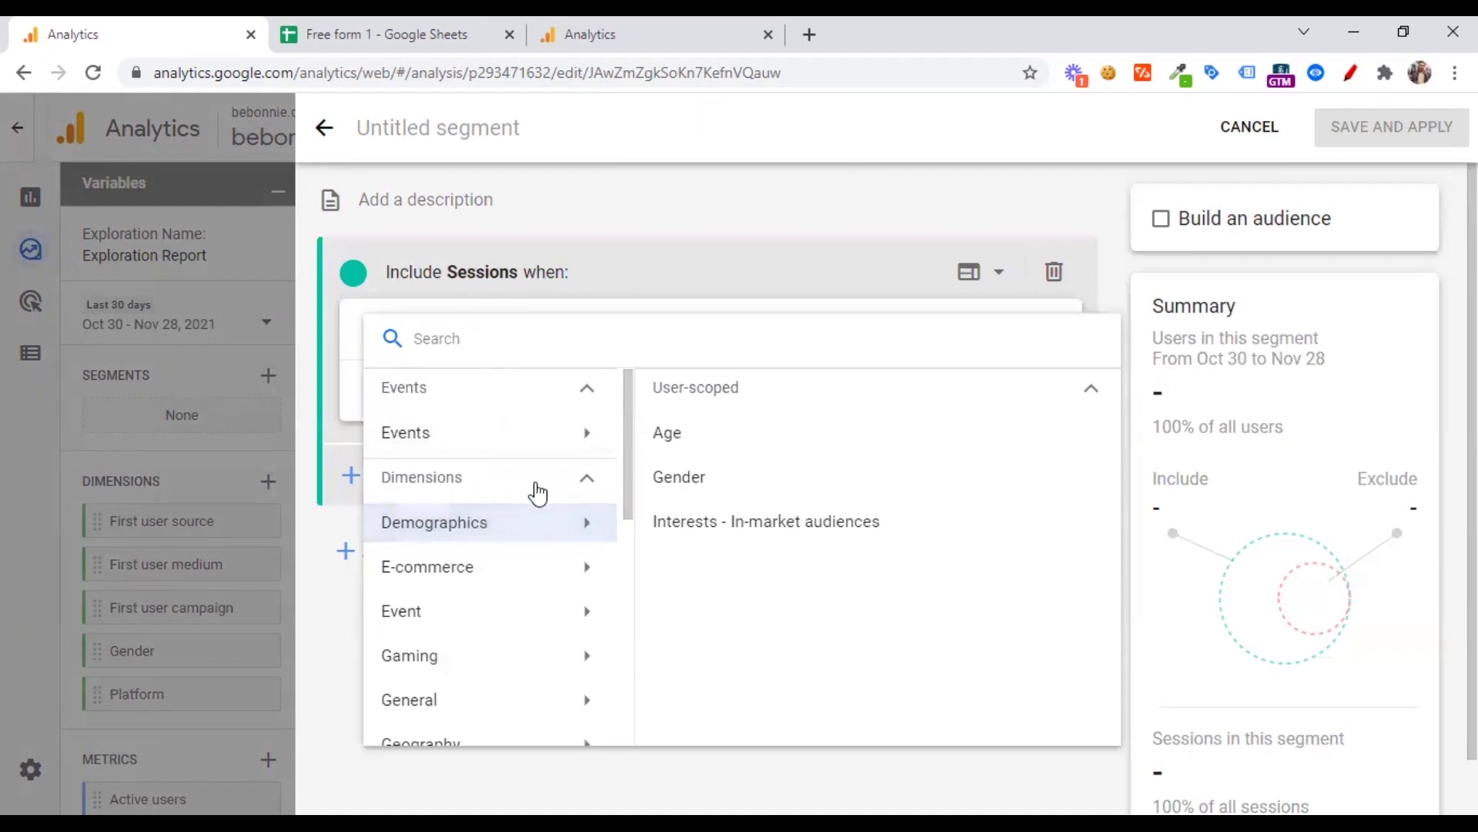
scroll(535, 585, down, 5)
scroll(538, 639, up, 5)
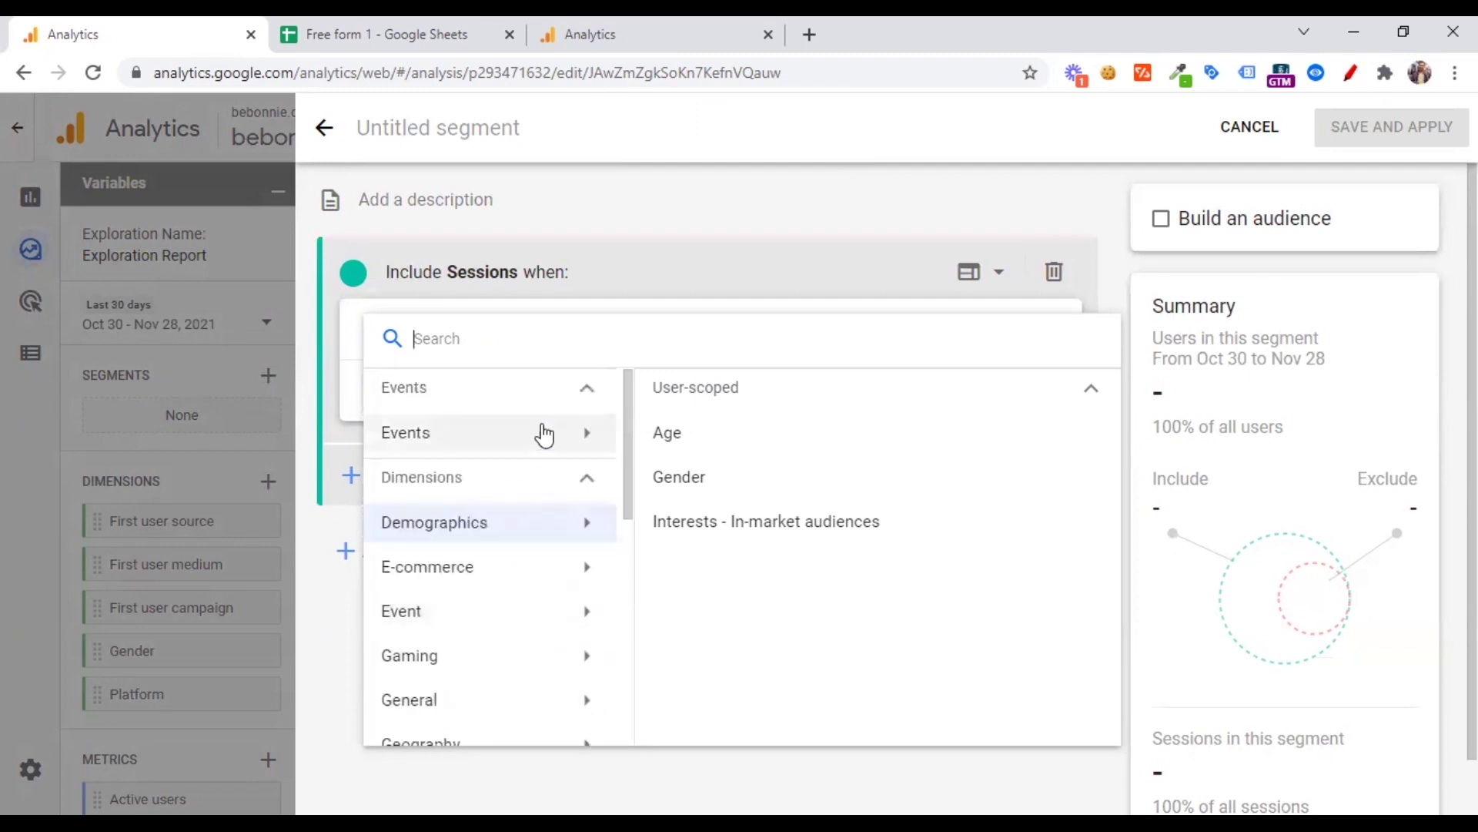
click(562, 437)
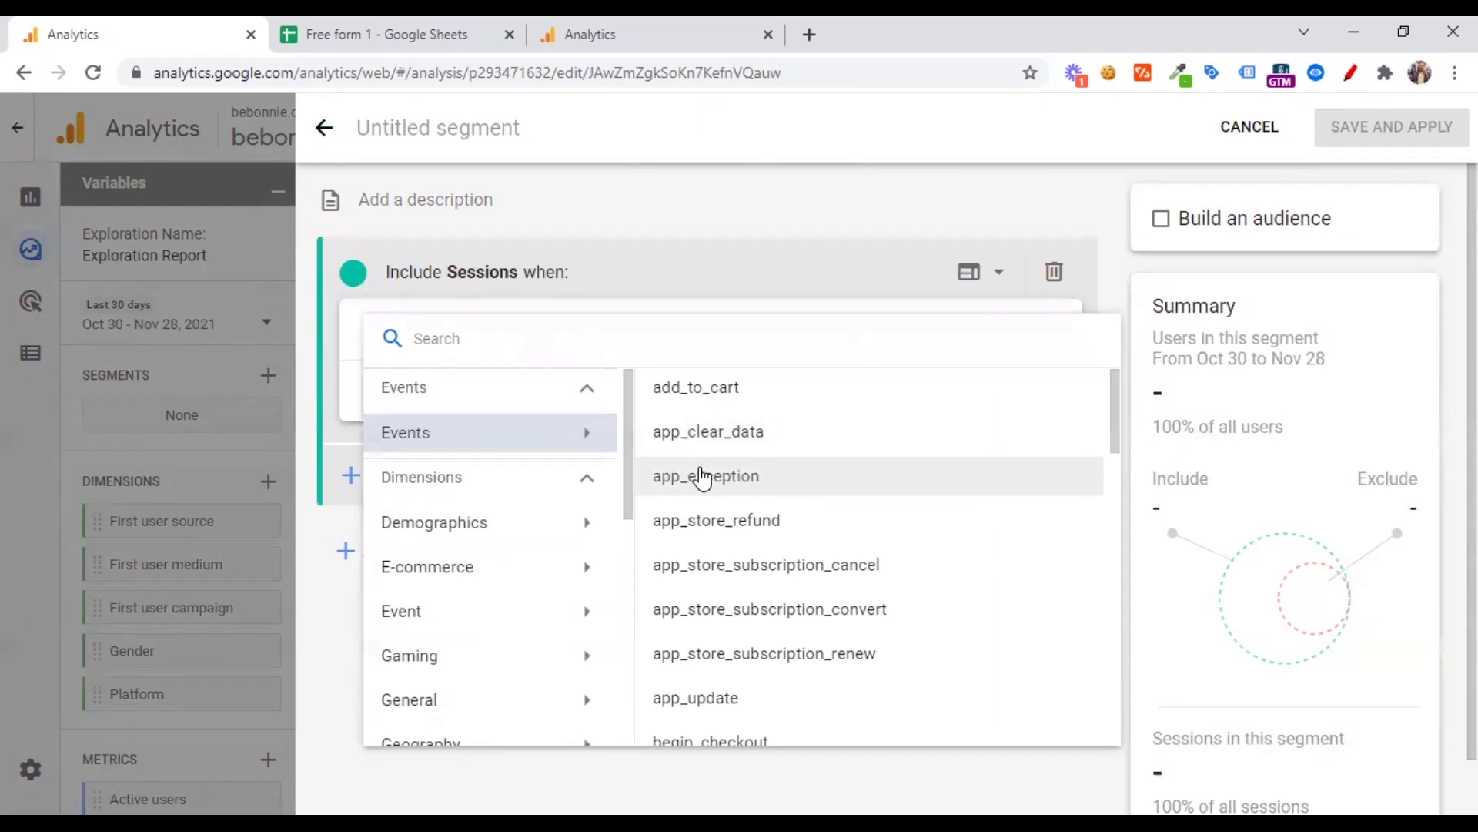
click(528, 528)
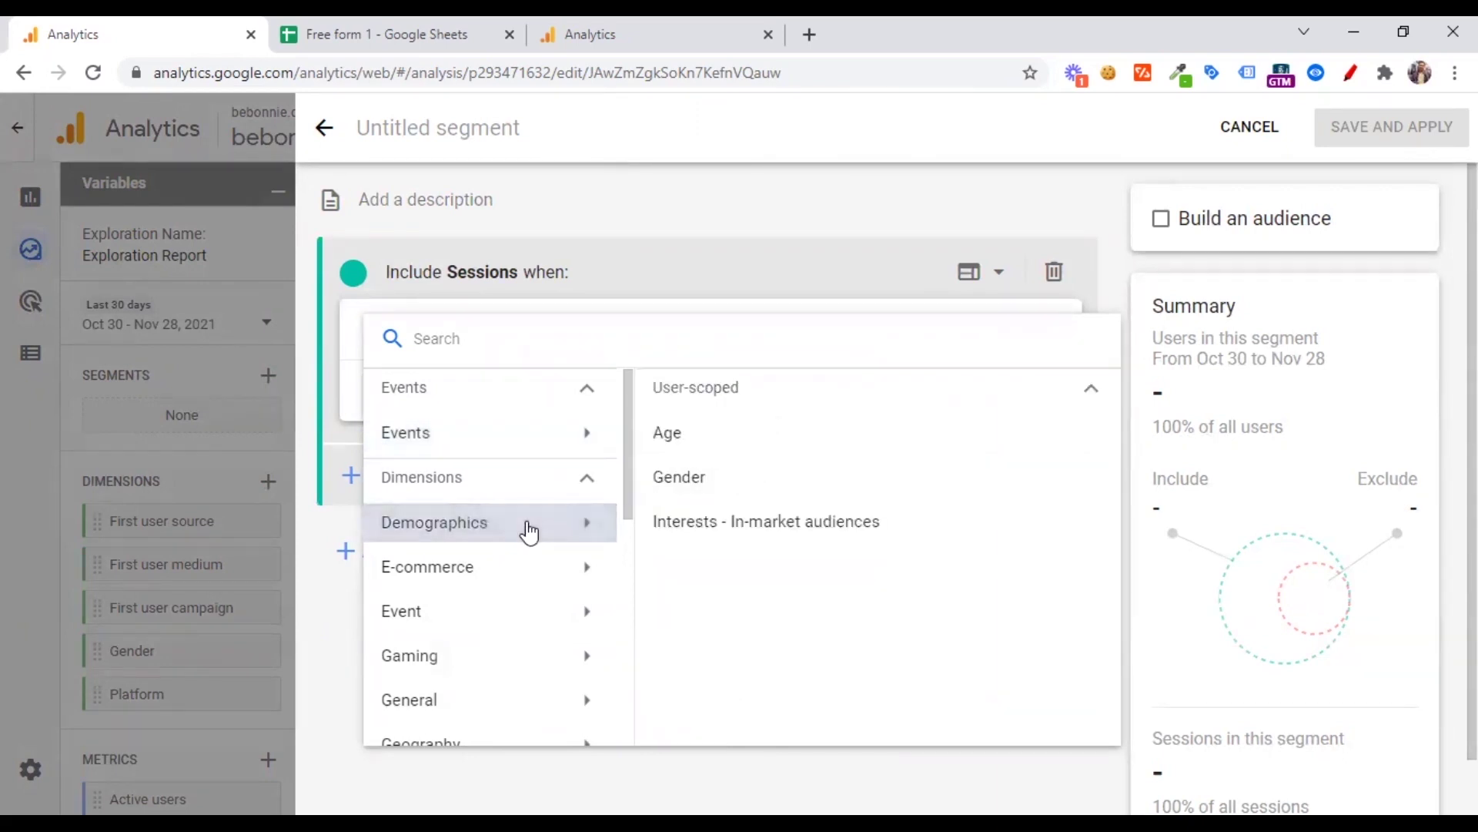
click(531, 573)
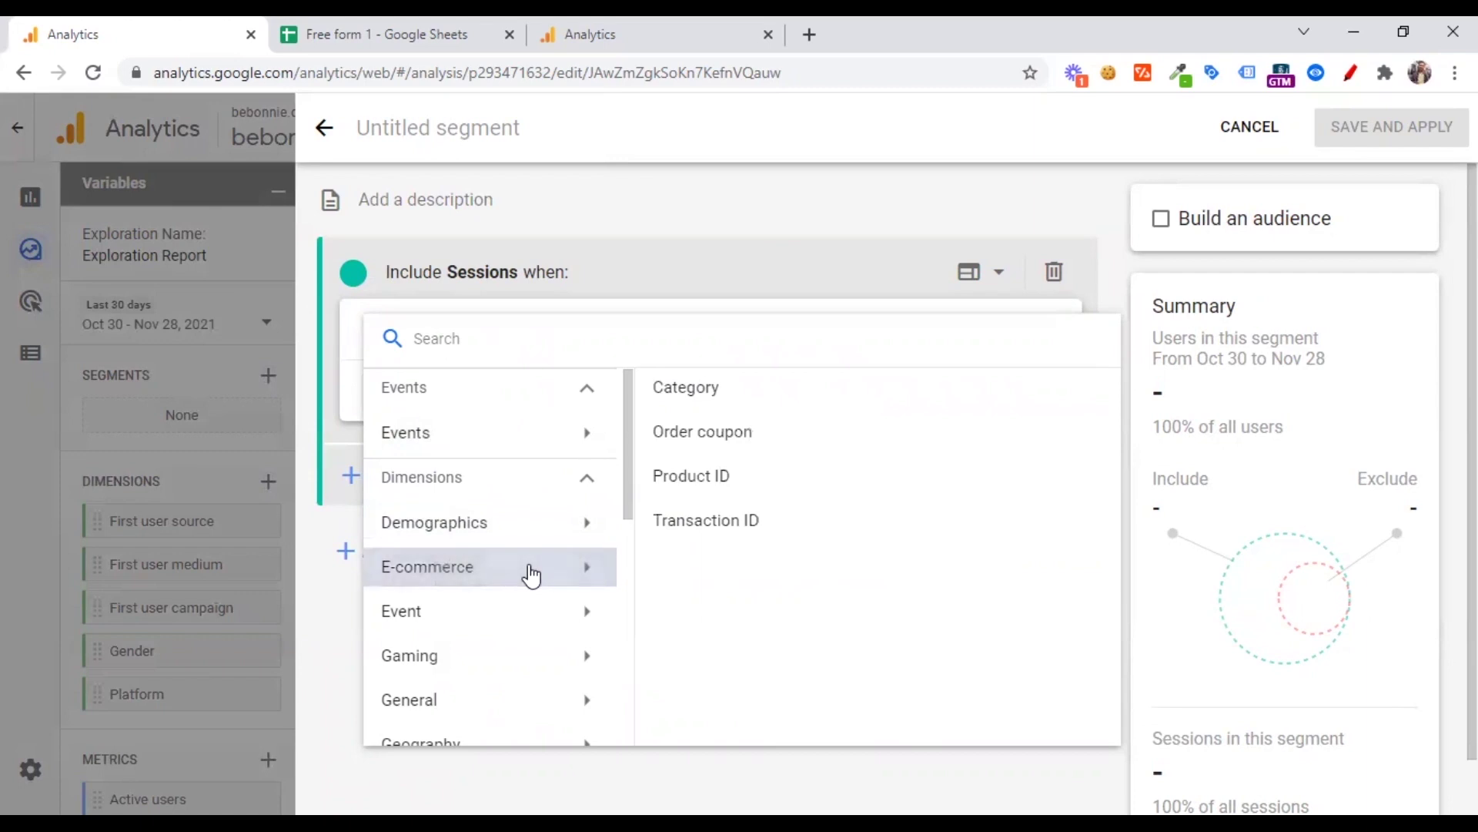
click(518, 614)
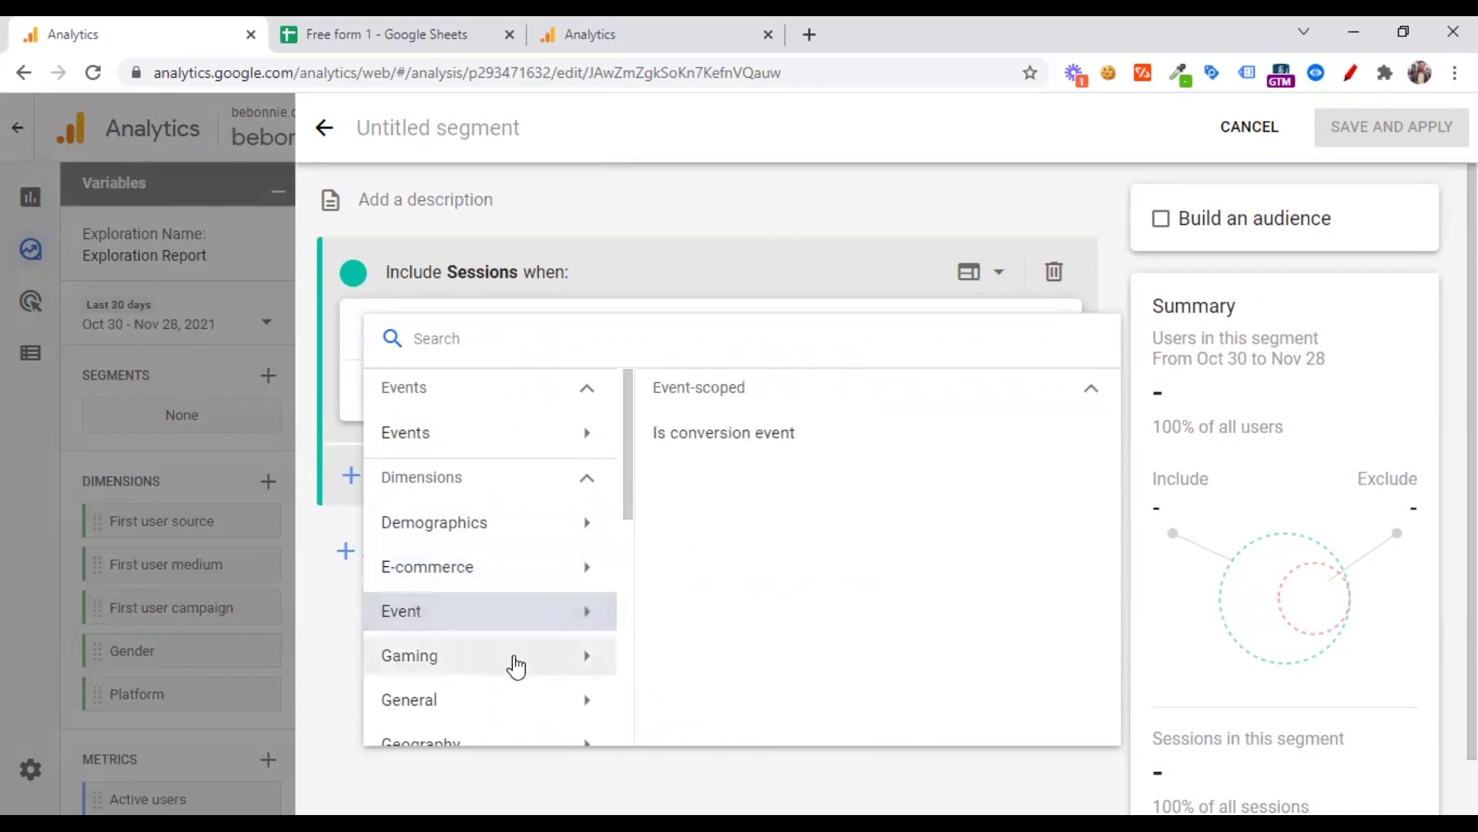
click(510, 658)
click(503, 716)
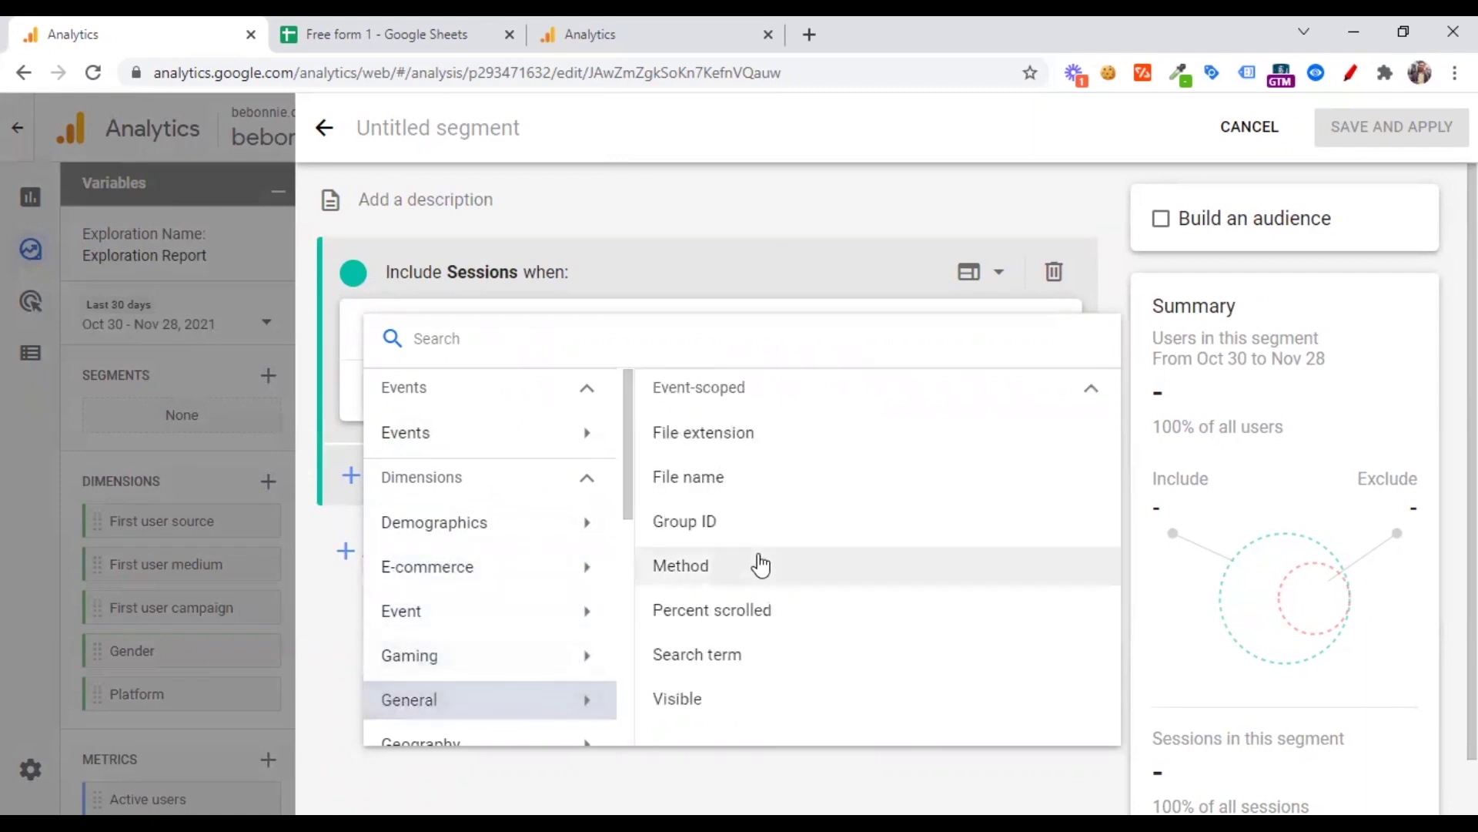
scroll(523, 647, down, 2)
click(522, 646)
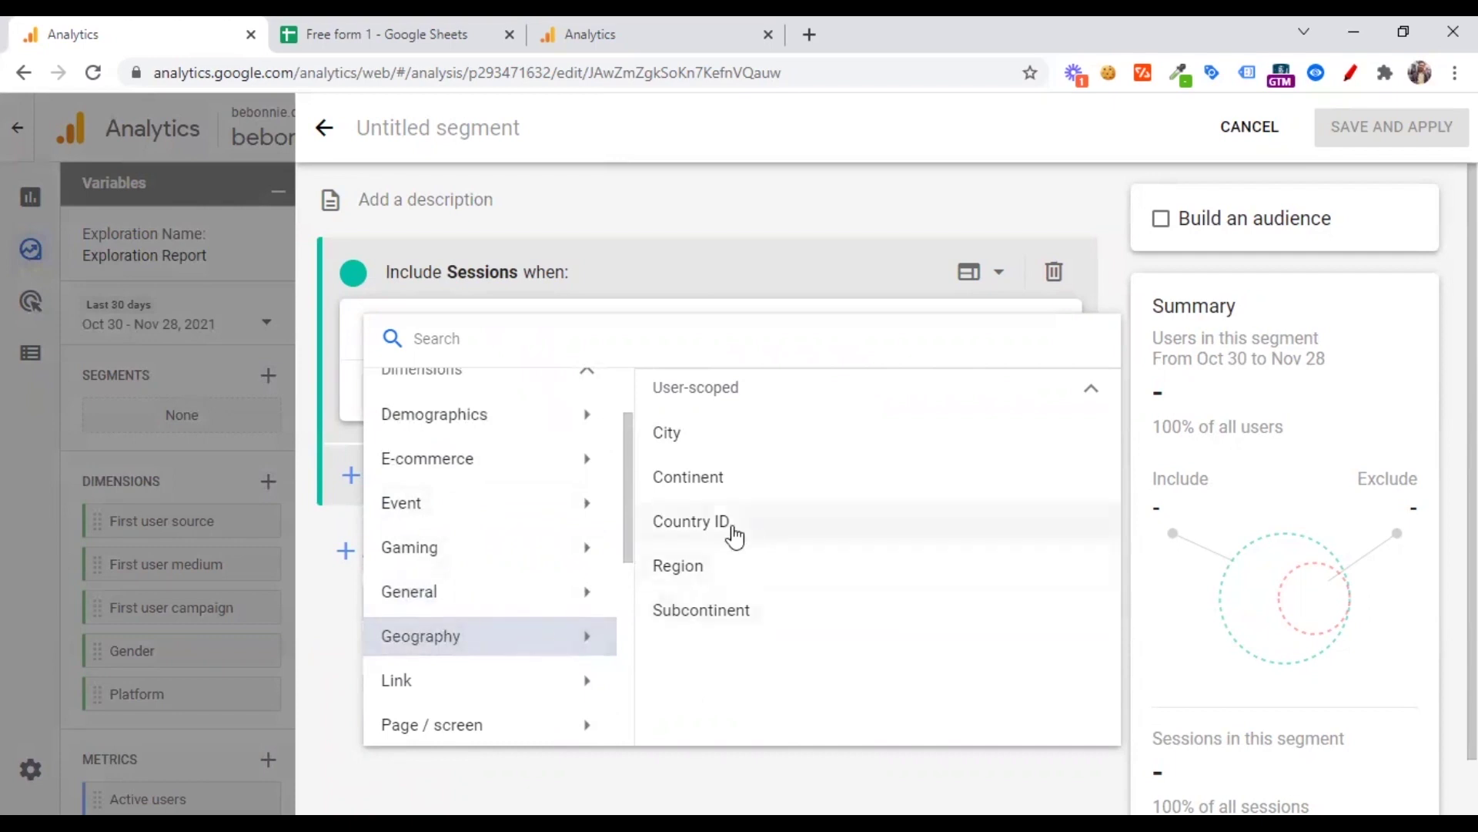
click(694, 528)
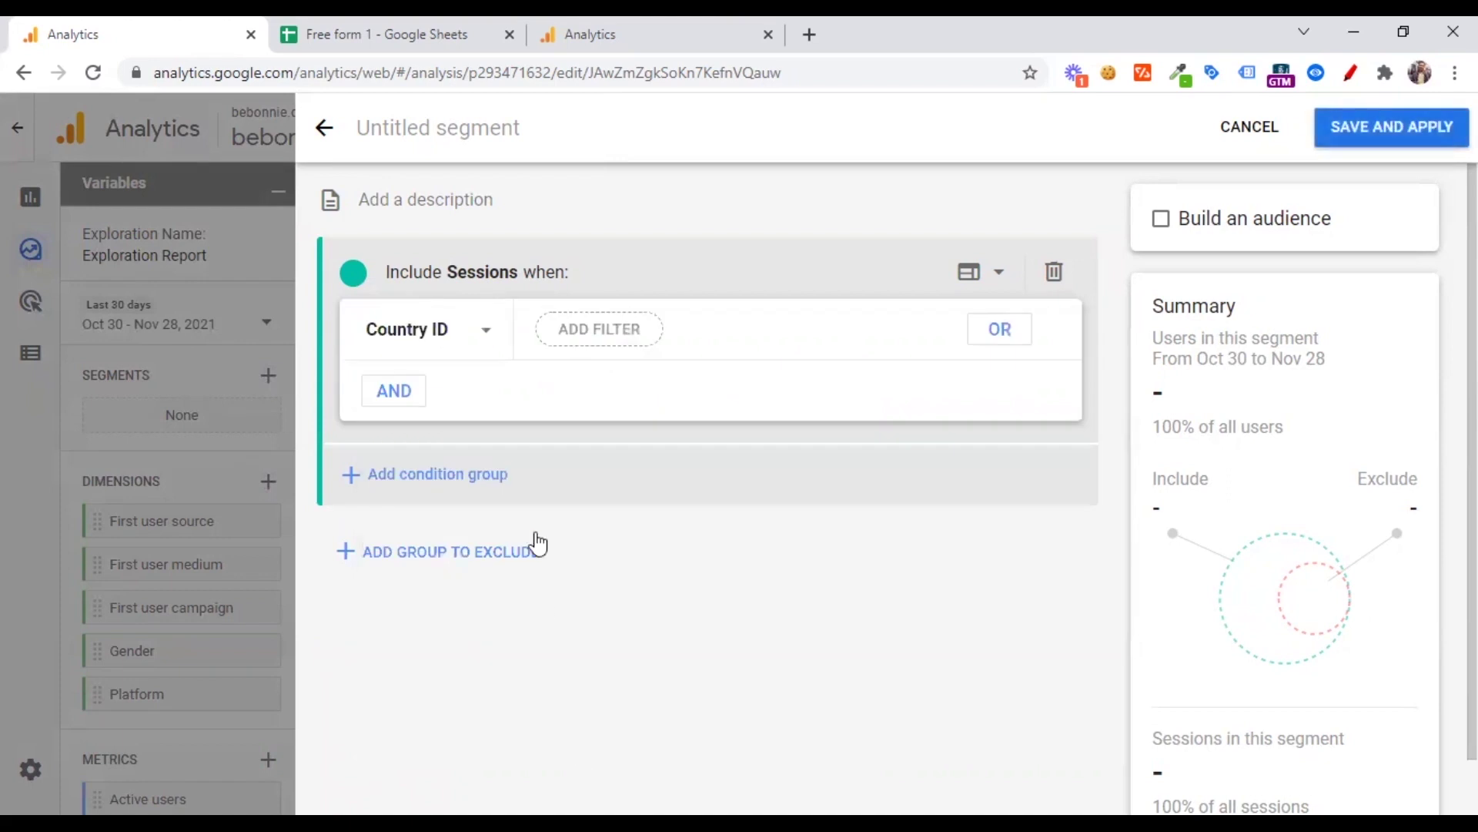
- Filter the Country ID condition to contain BD and name the segment "Traffic from BD"
click(624, 348)
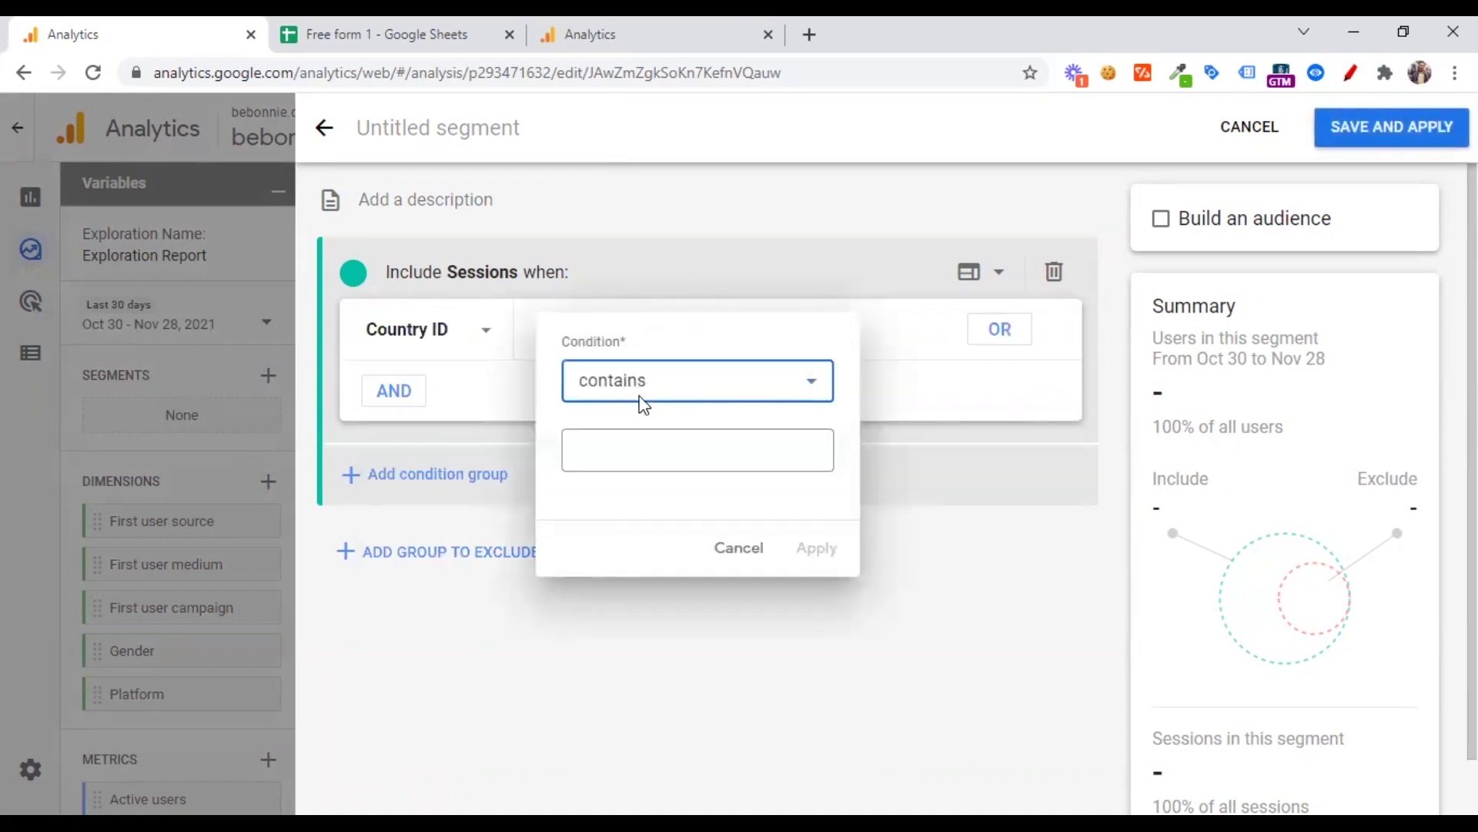
click(651, 442)
click(617, 508)
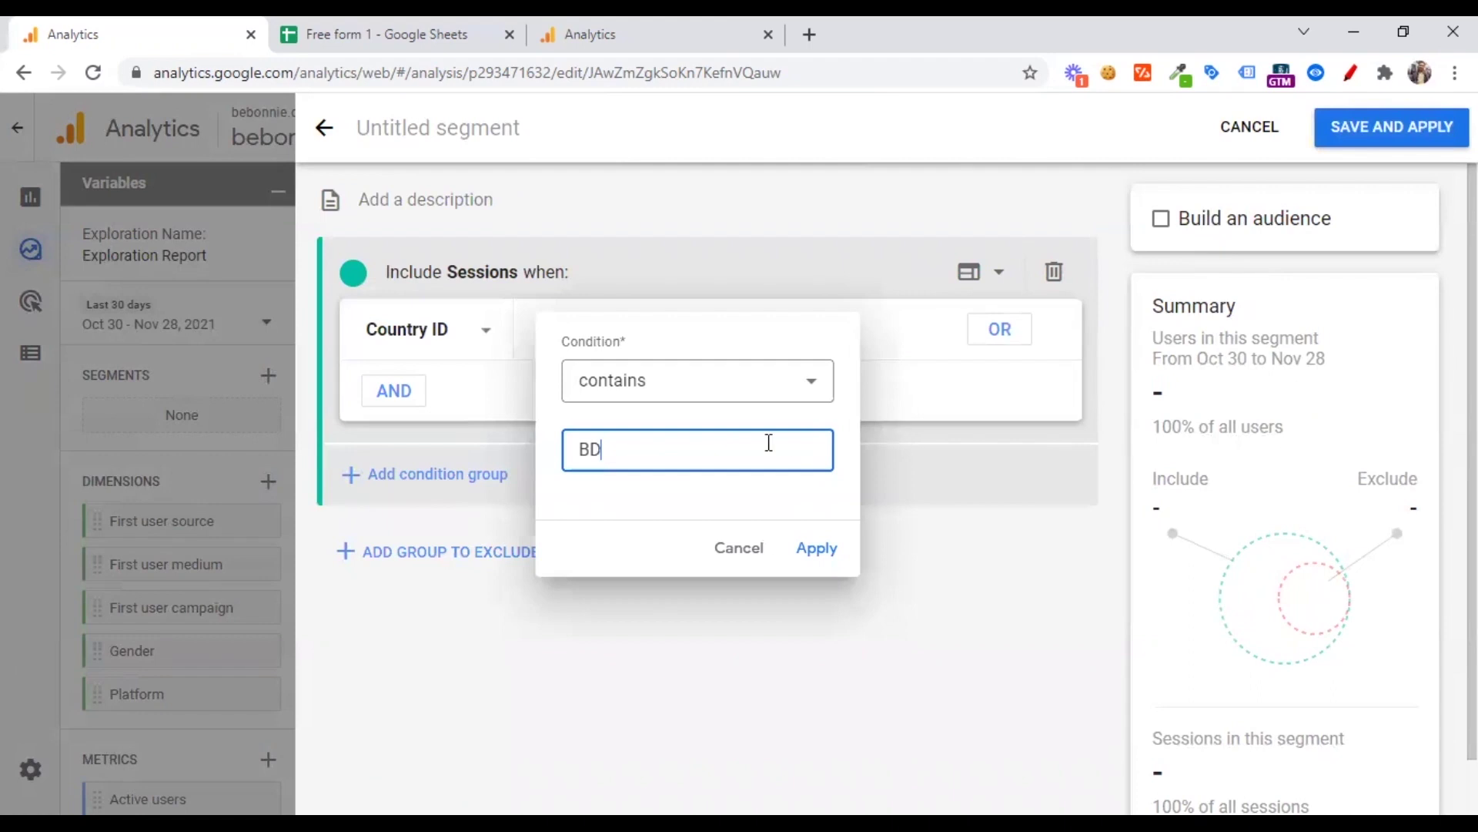
click(815, 549)
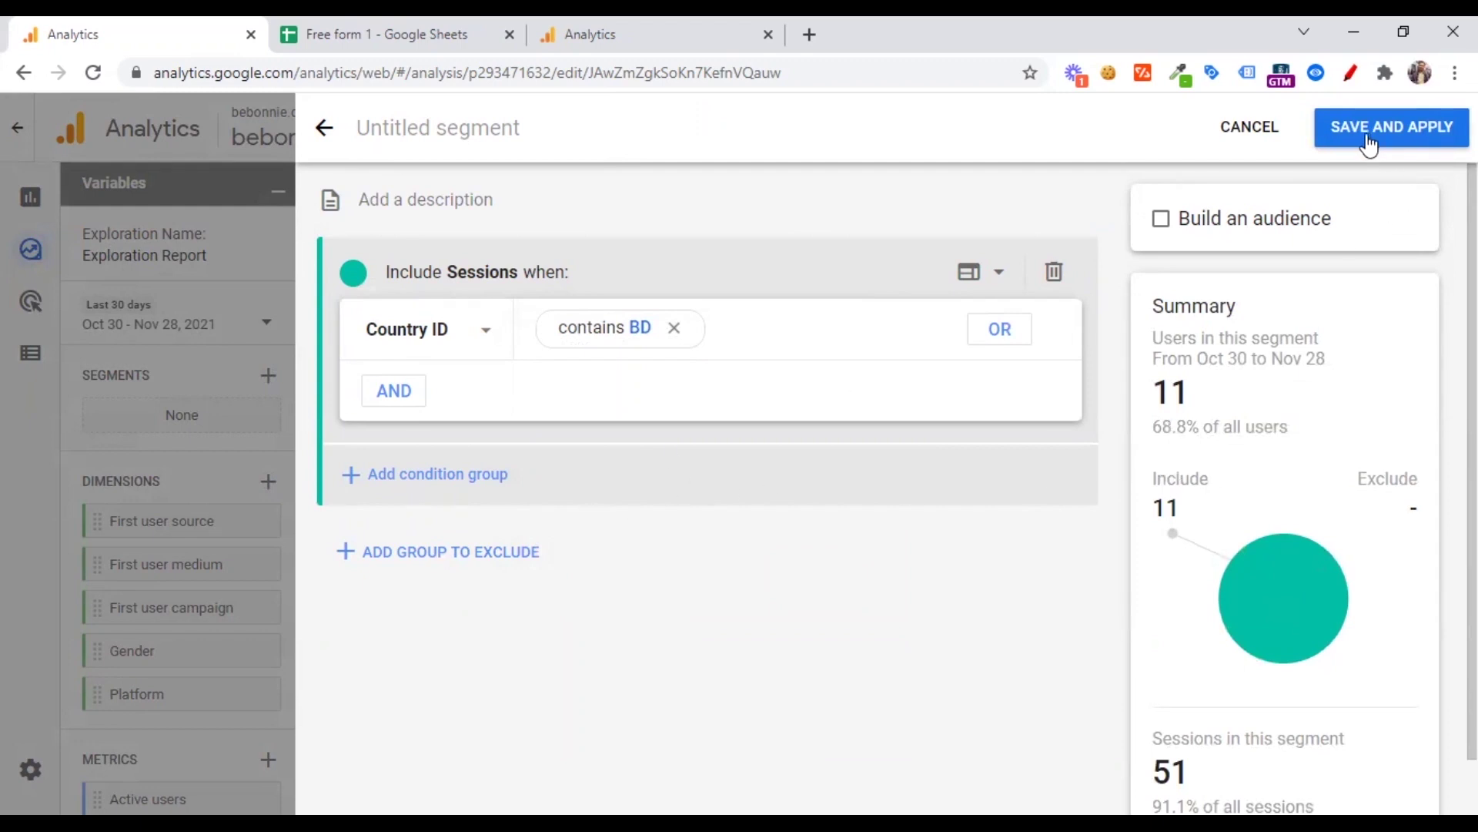
click(444, 121)
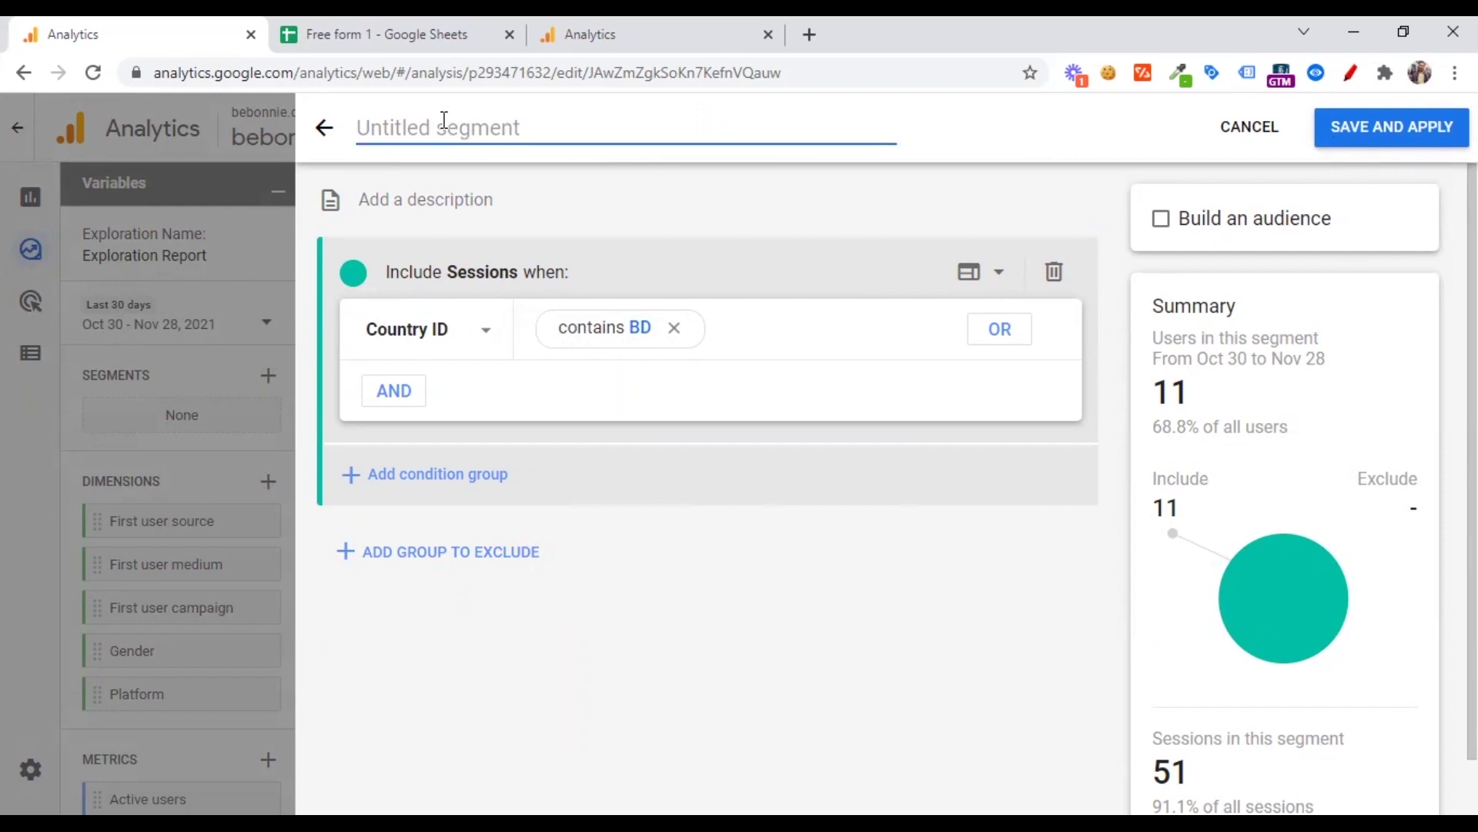
text(Traffic from BD)
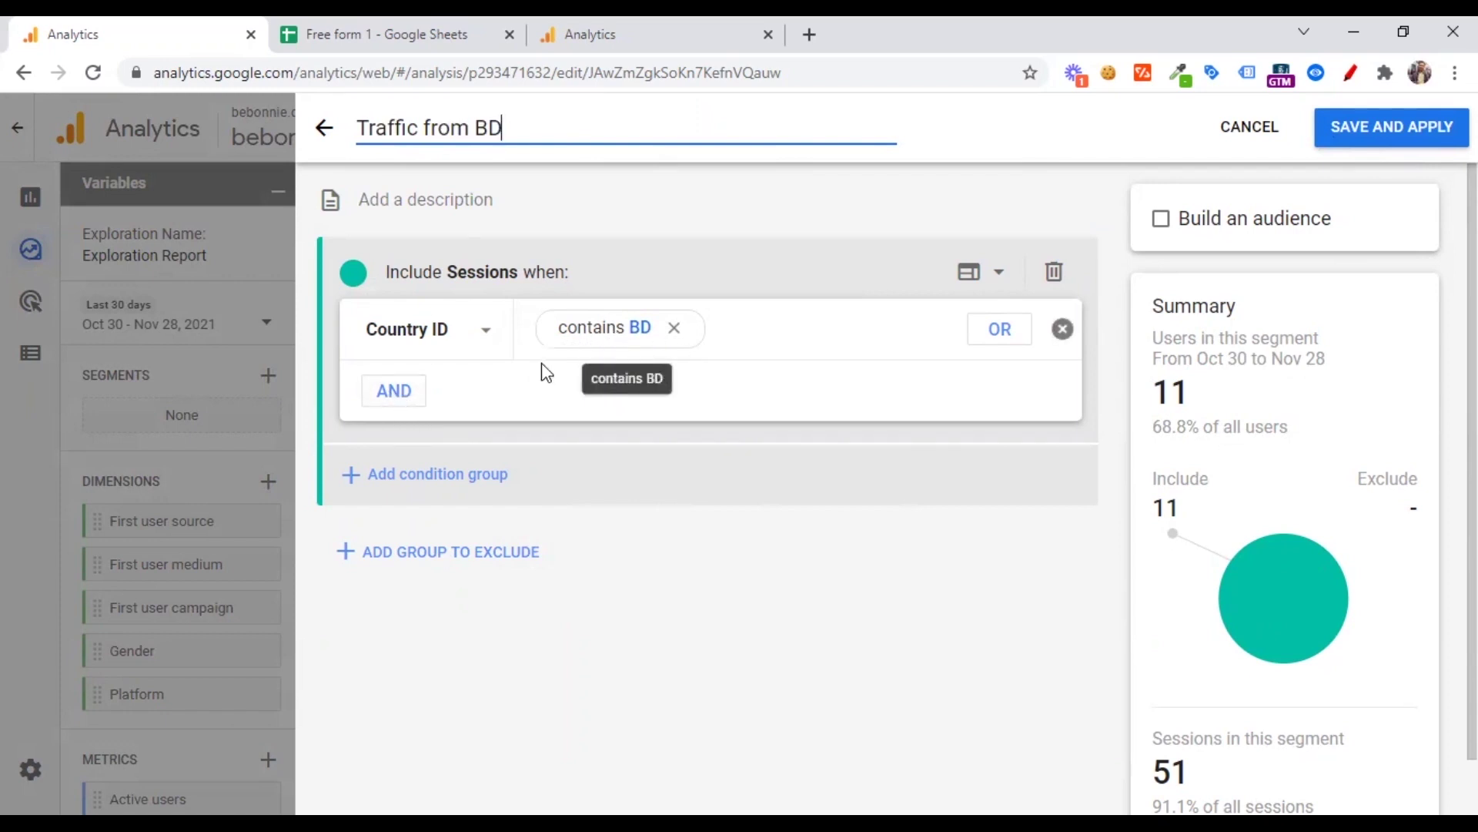
- Try adding an AND condition and an OR condition to the segment, and remove both empty conditions
click(393, 392)
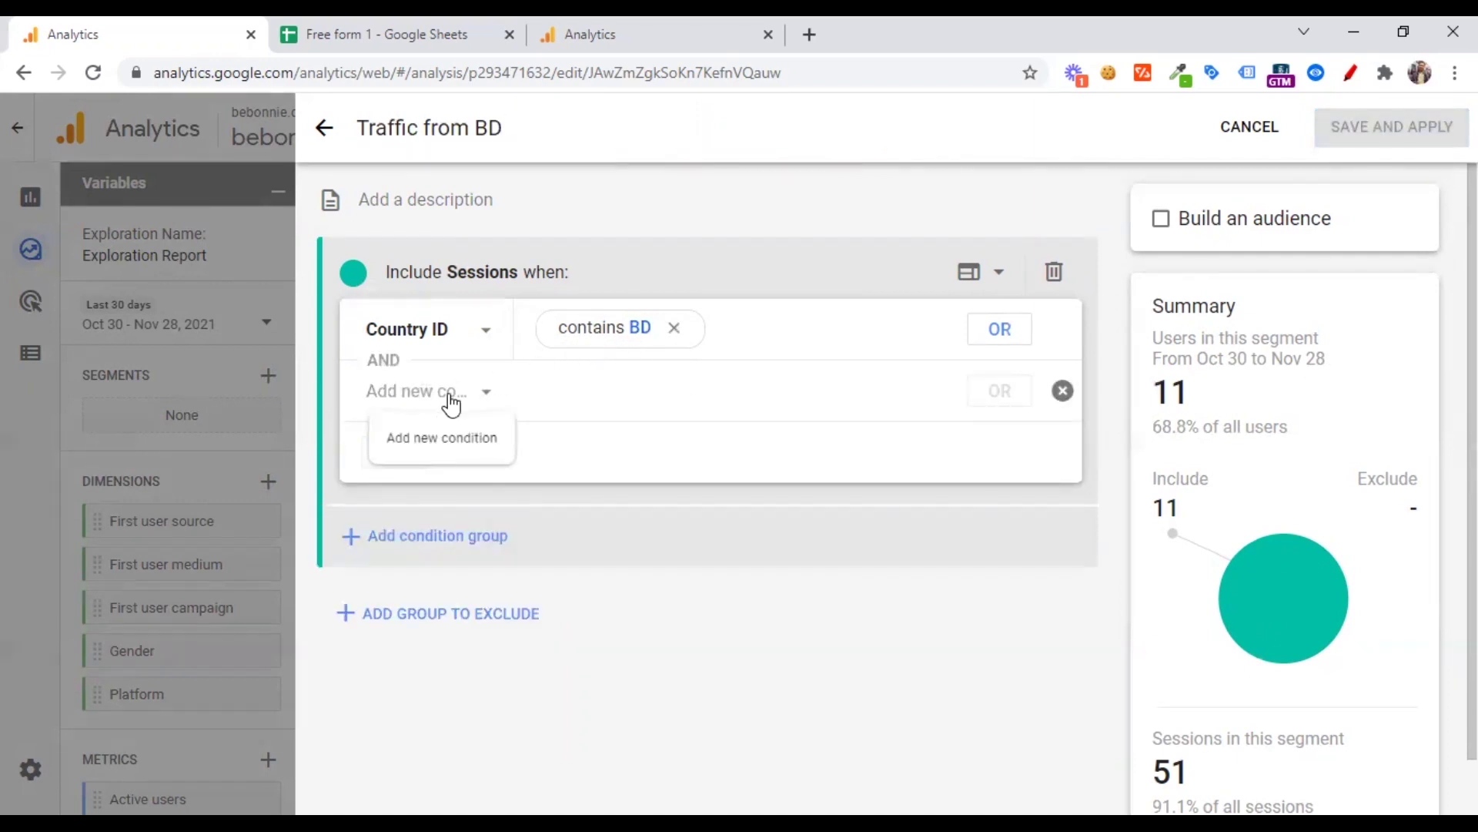
click(466, 413)
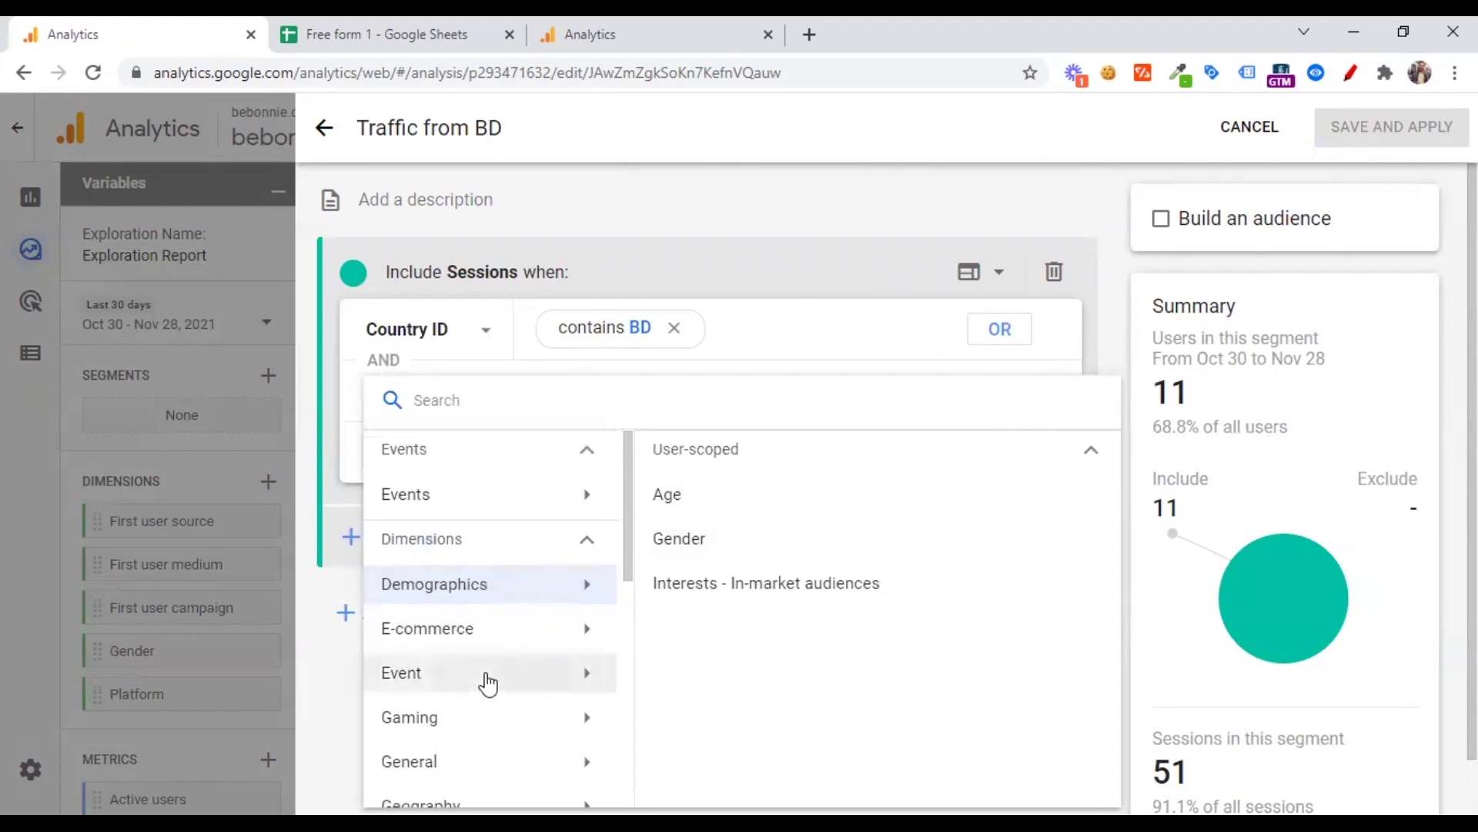
click(866, 312)
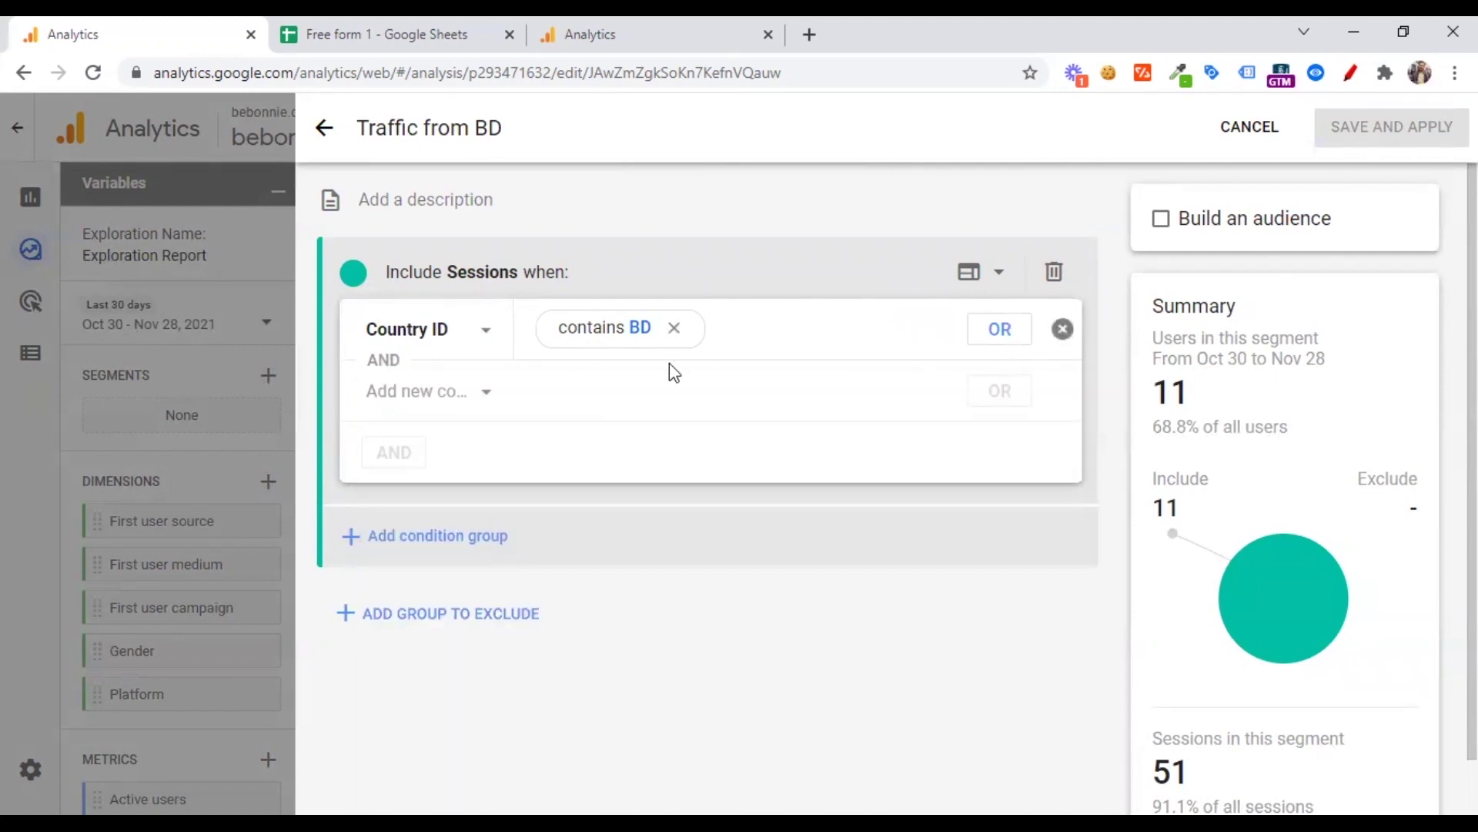
click(1000, 329)
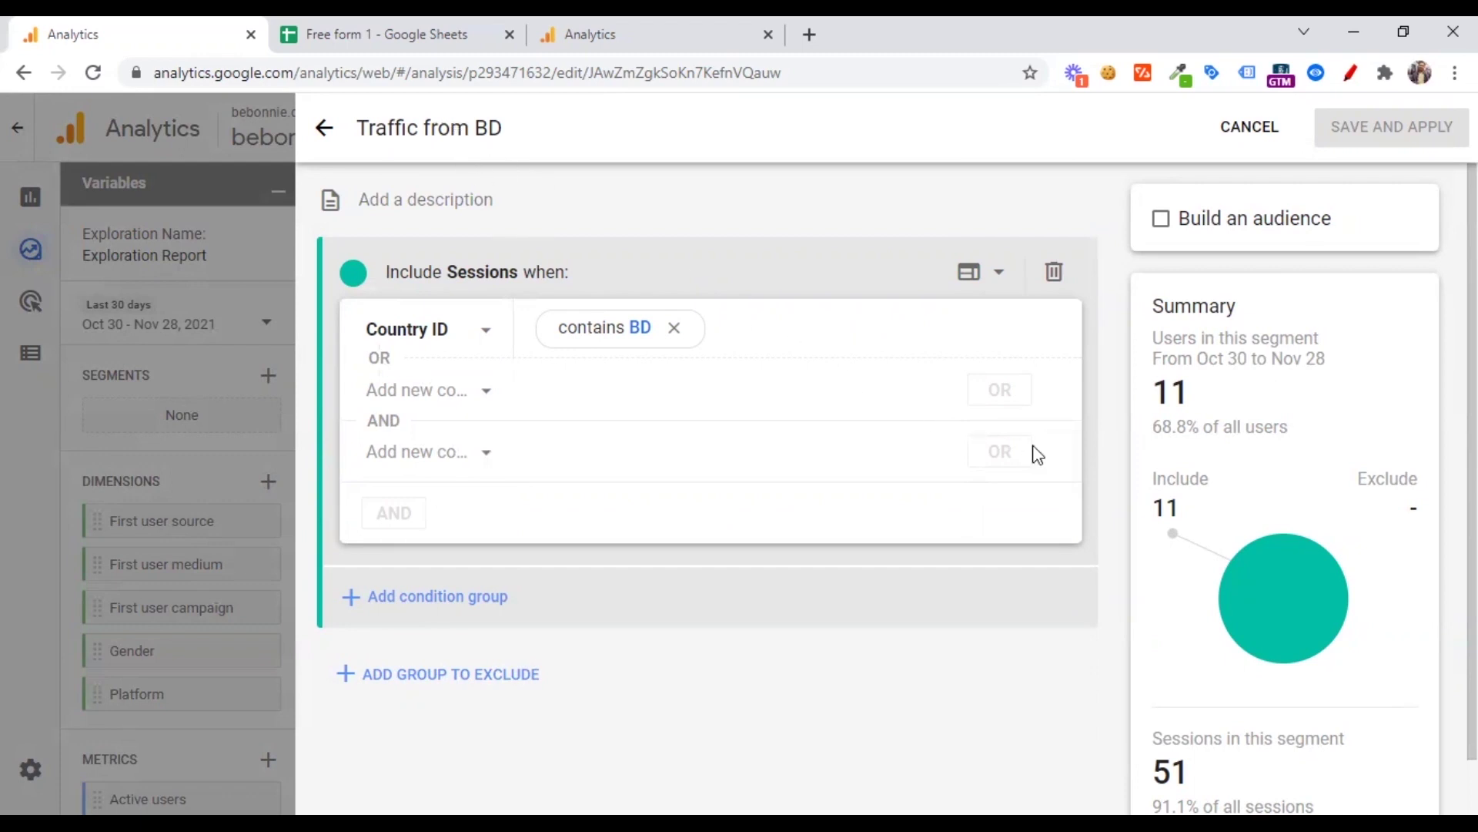
click(1061, 452)
click(1064, 390)
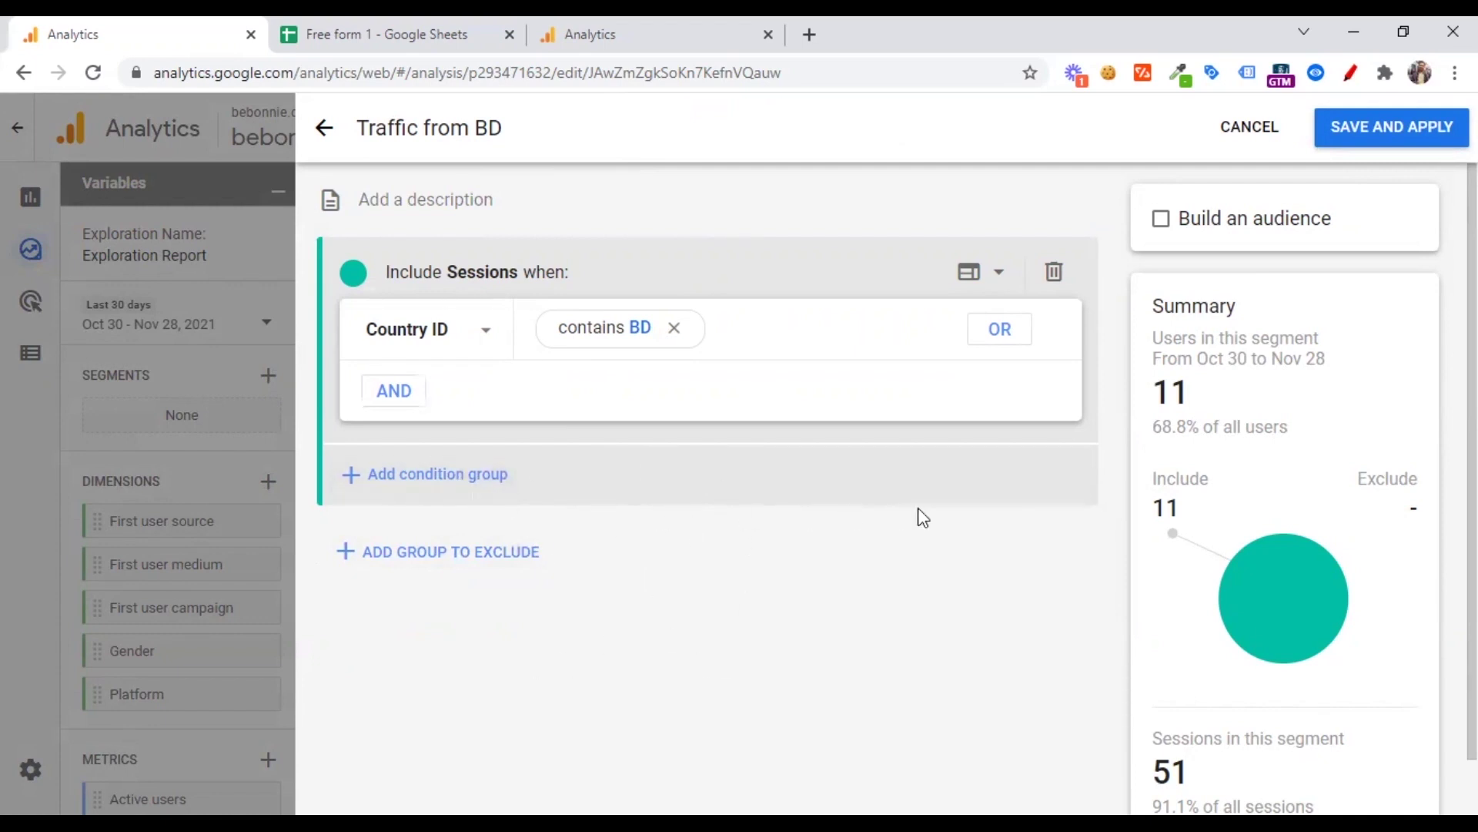
- Save the Traffic from BD segment and apply it to the exploration
click(1390, 131)
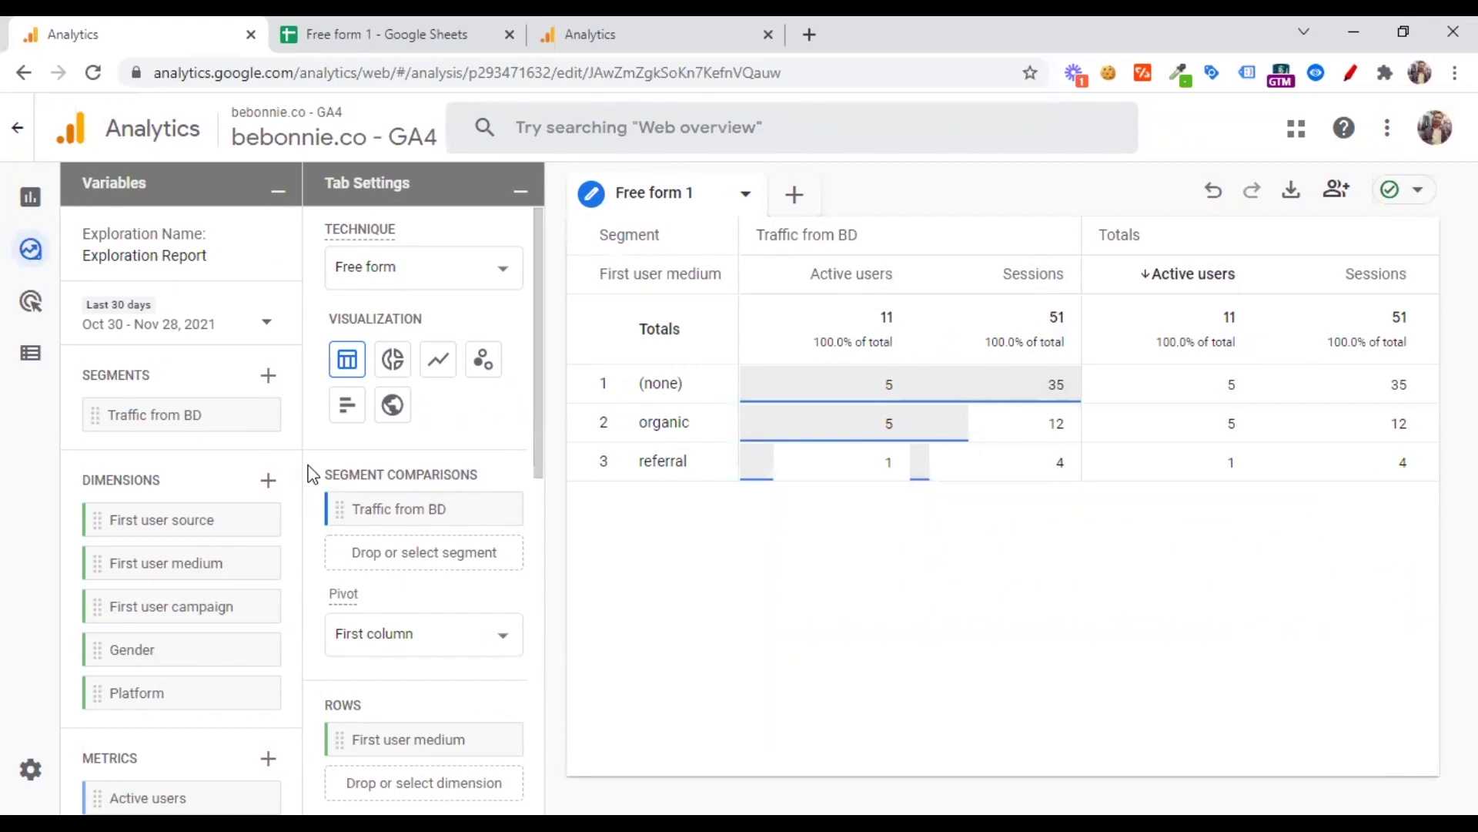
- Try the Last column and First row pivot options for the segment comparison, and return the pivot to First column
scroll(382, 562, down, 2)
scroll(406, 578, up, 1)
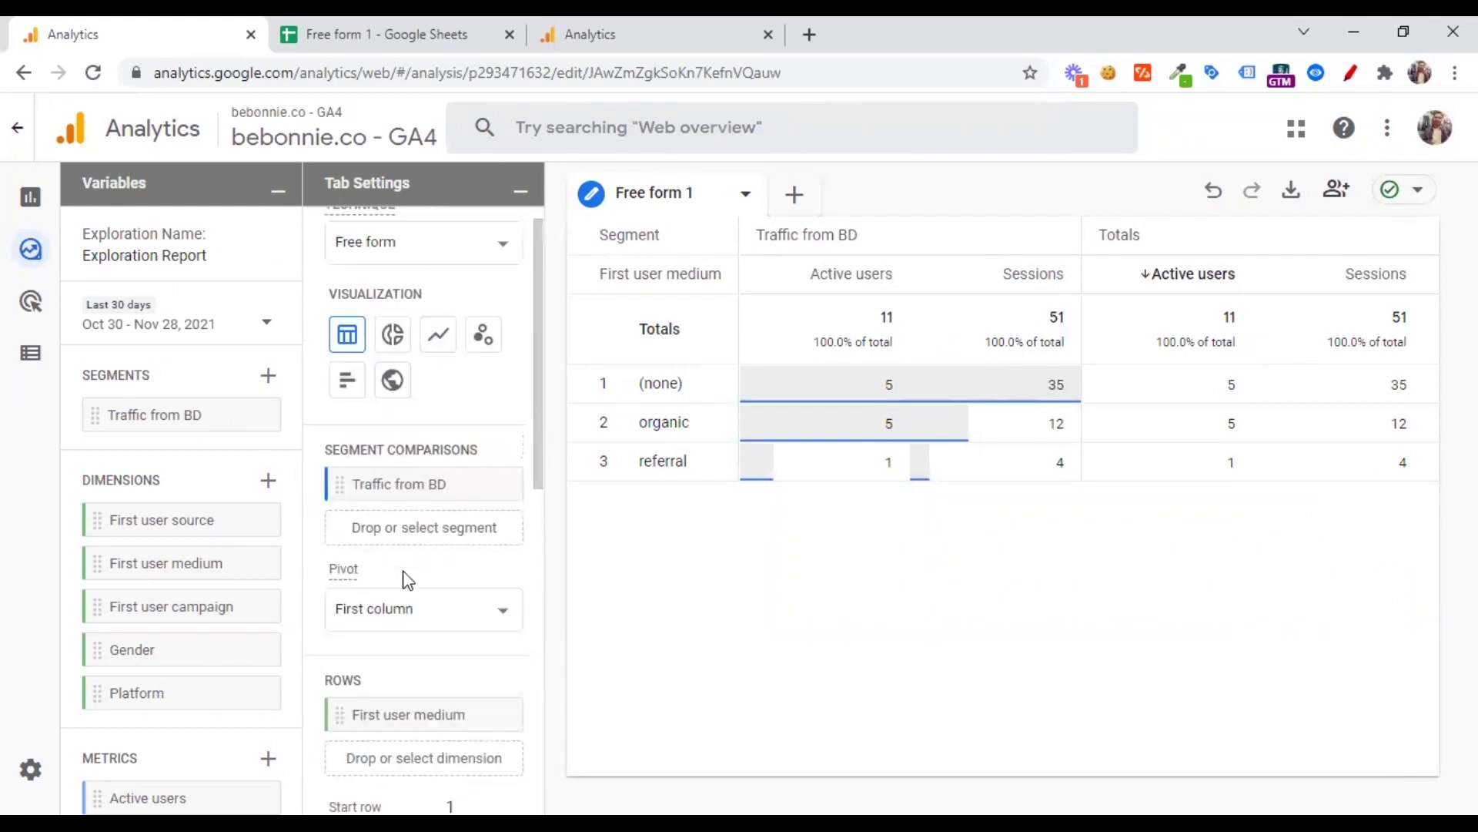
scroll(429, 485, down, 3)
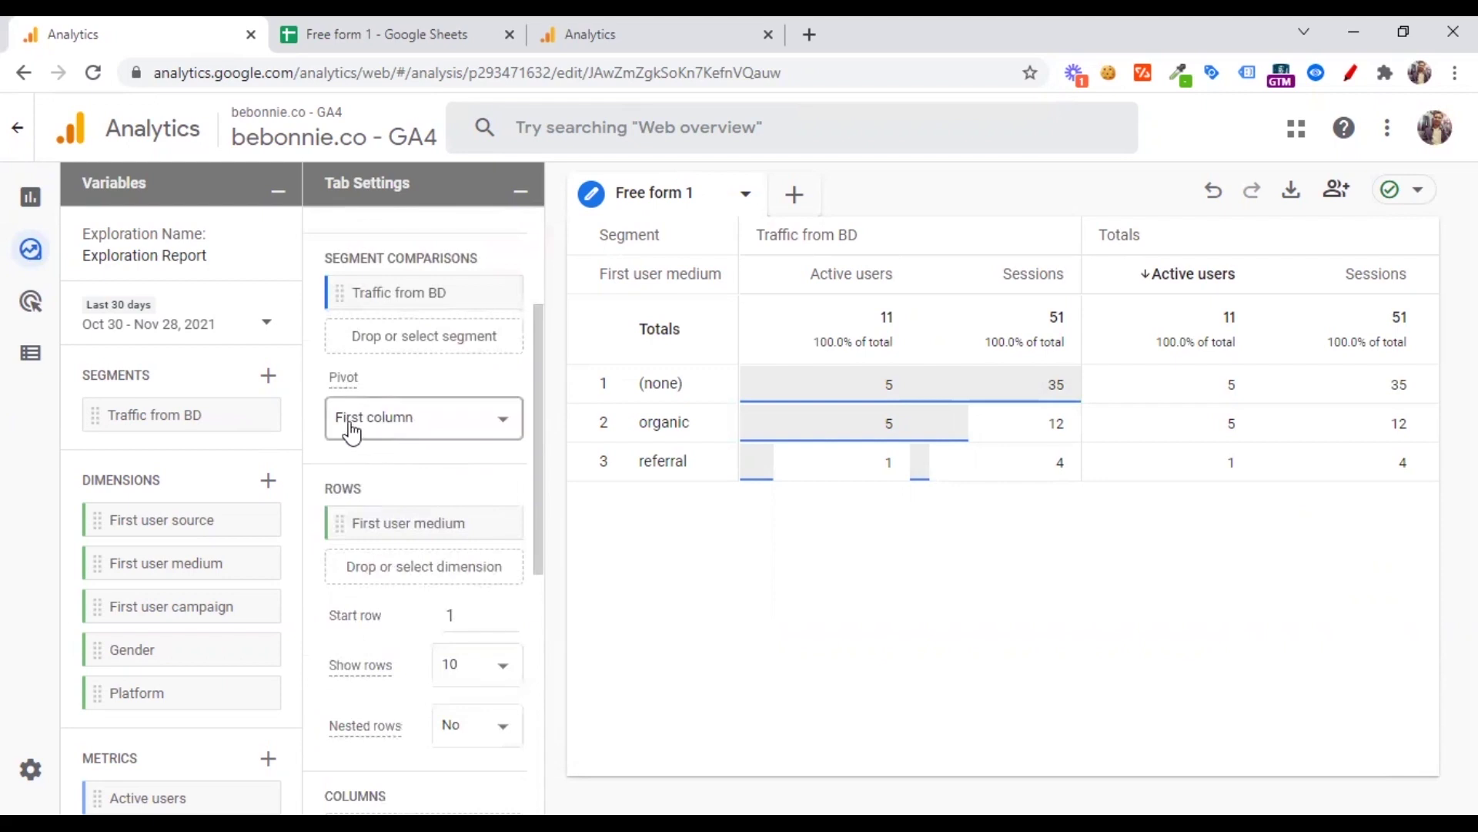
click(453, 429)
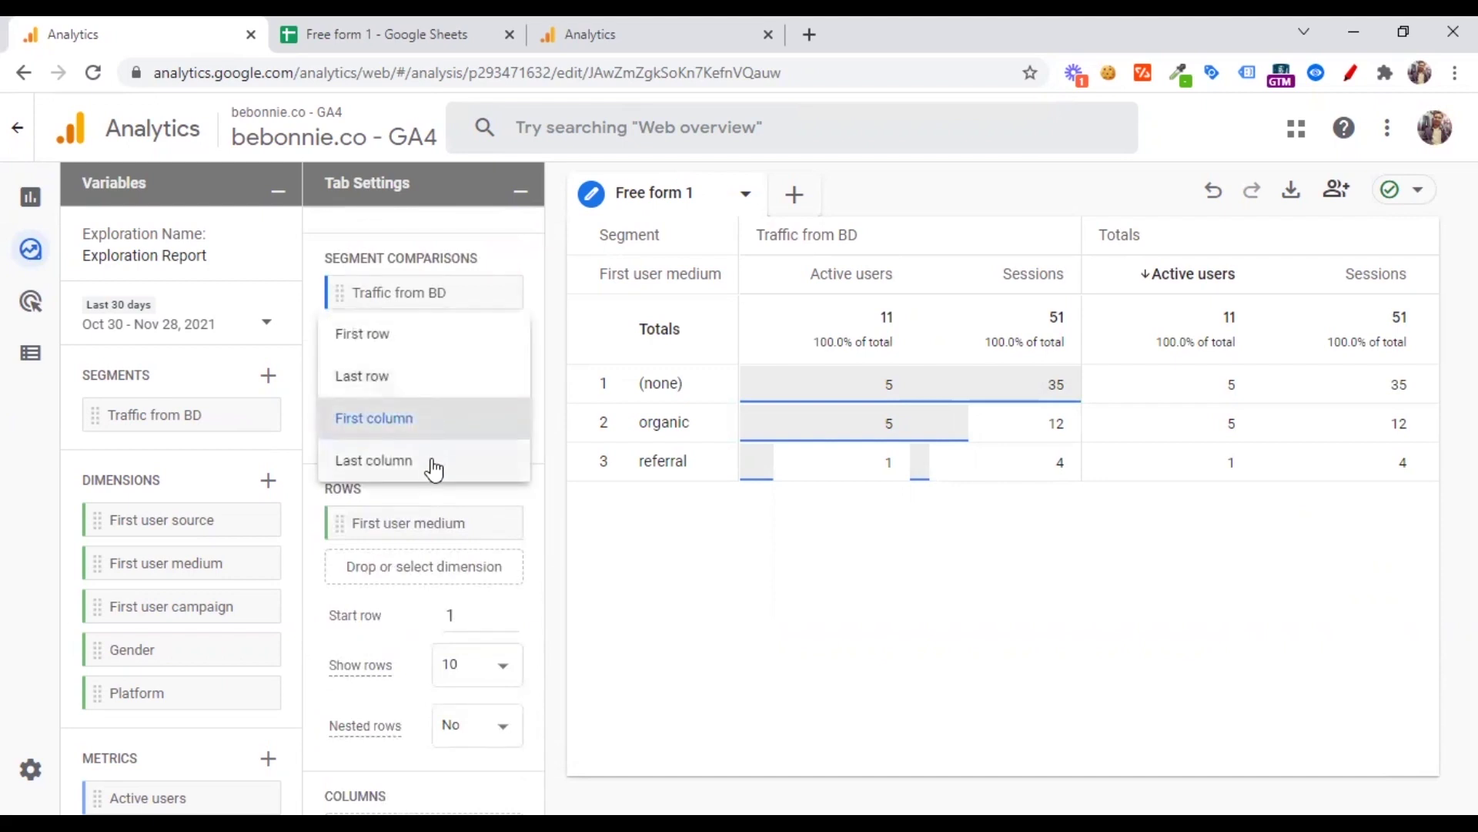
click(434, 468)
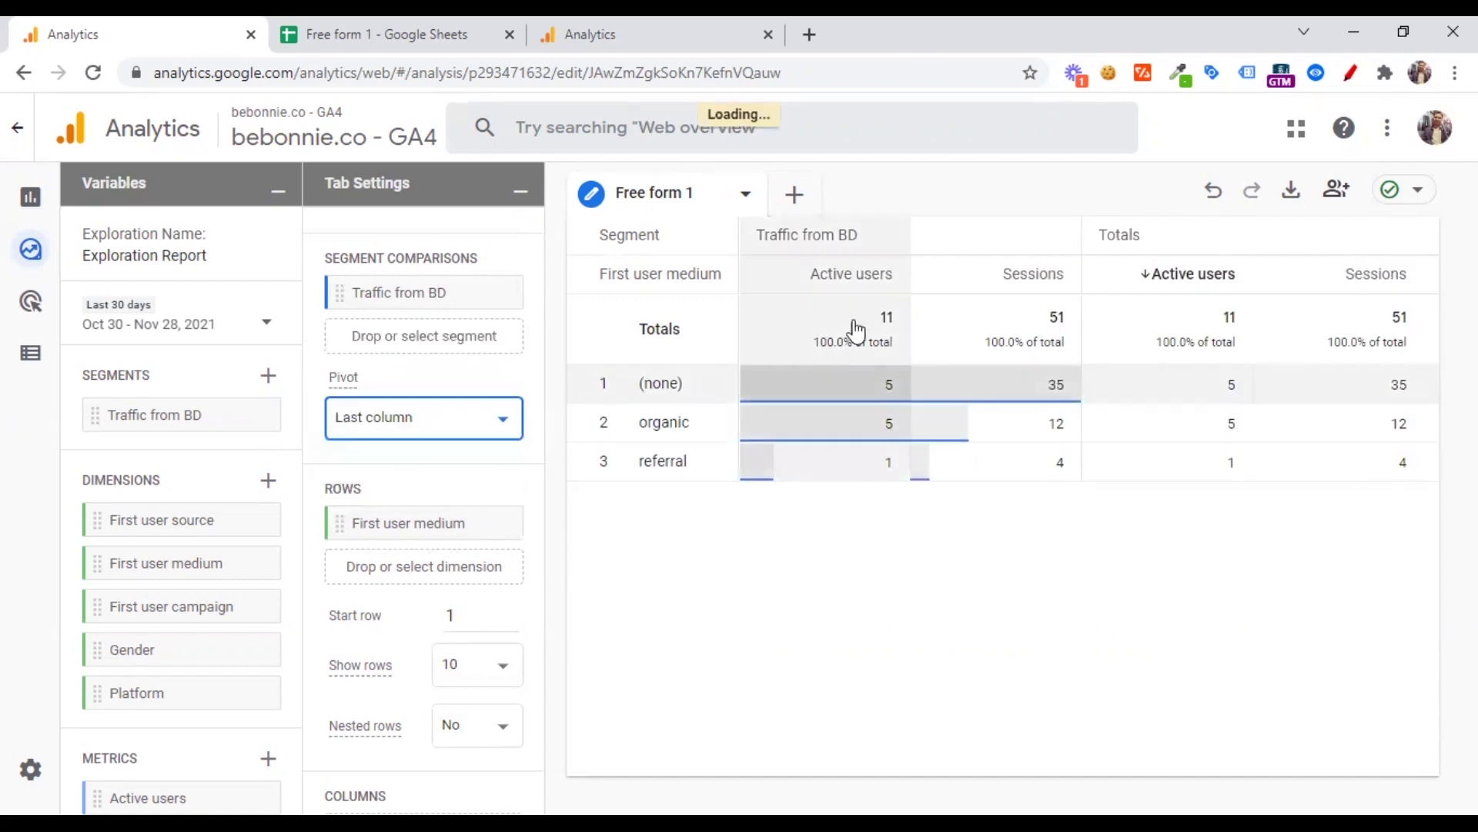
click(463, 428)
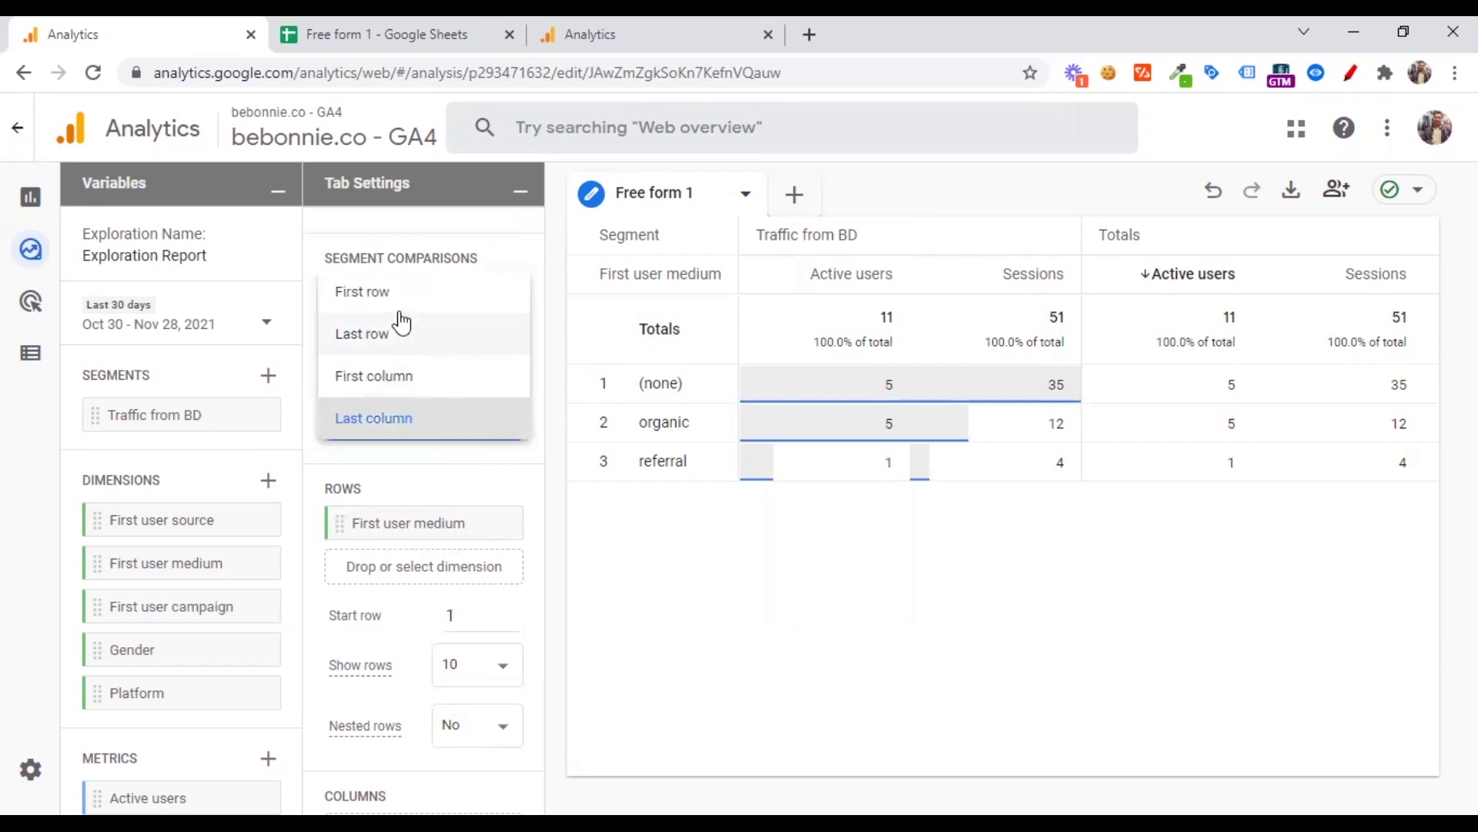
click(399, 311)
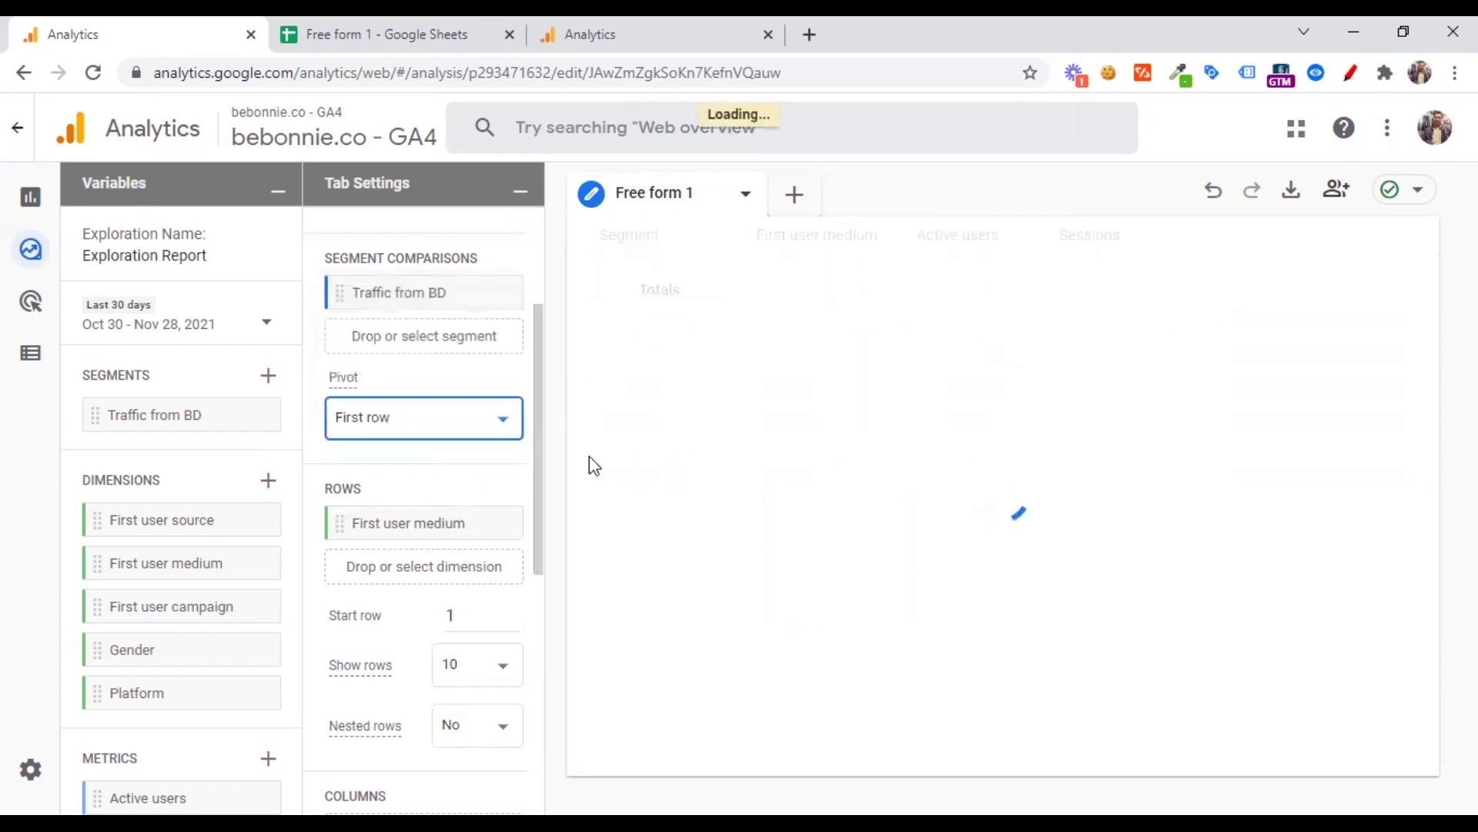
click(399, 436)
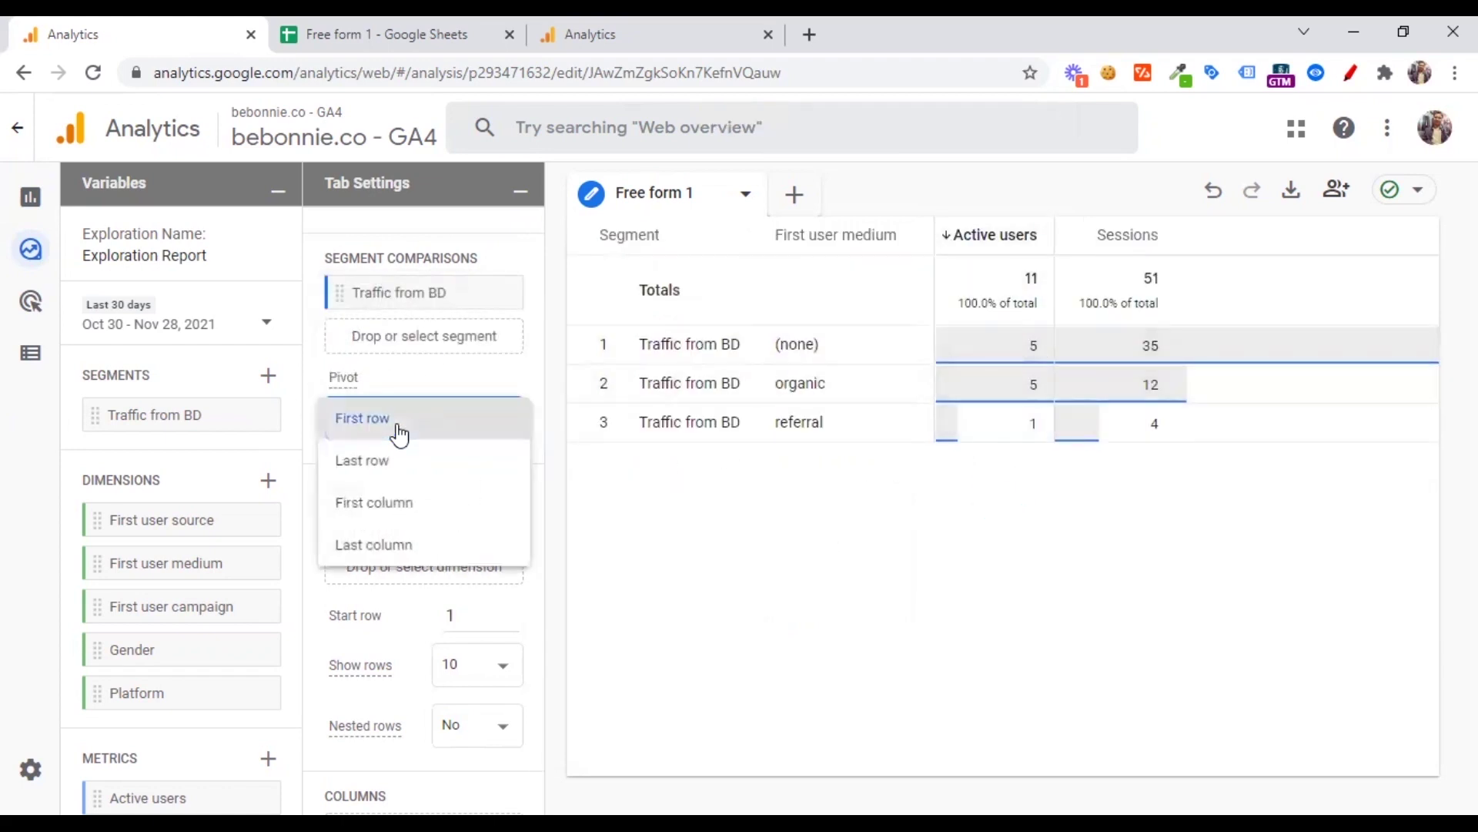
click(392, 501)
- Try the Heat map and Plain text cell types on the table's values, and return the cell type to Bar chart
scroll(419, 558, down, 7)
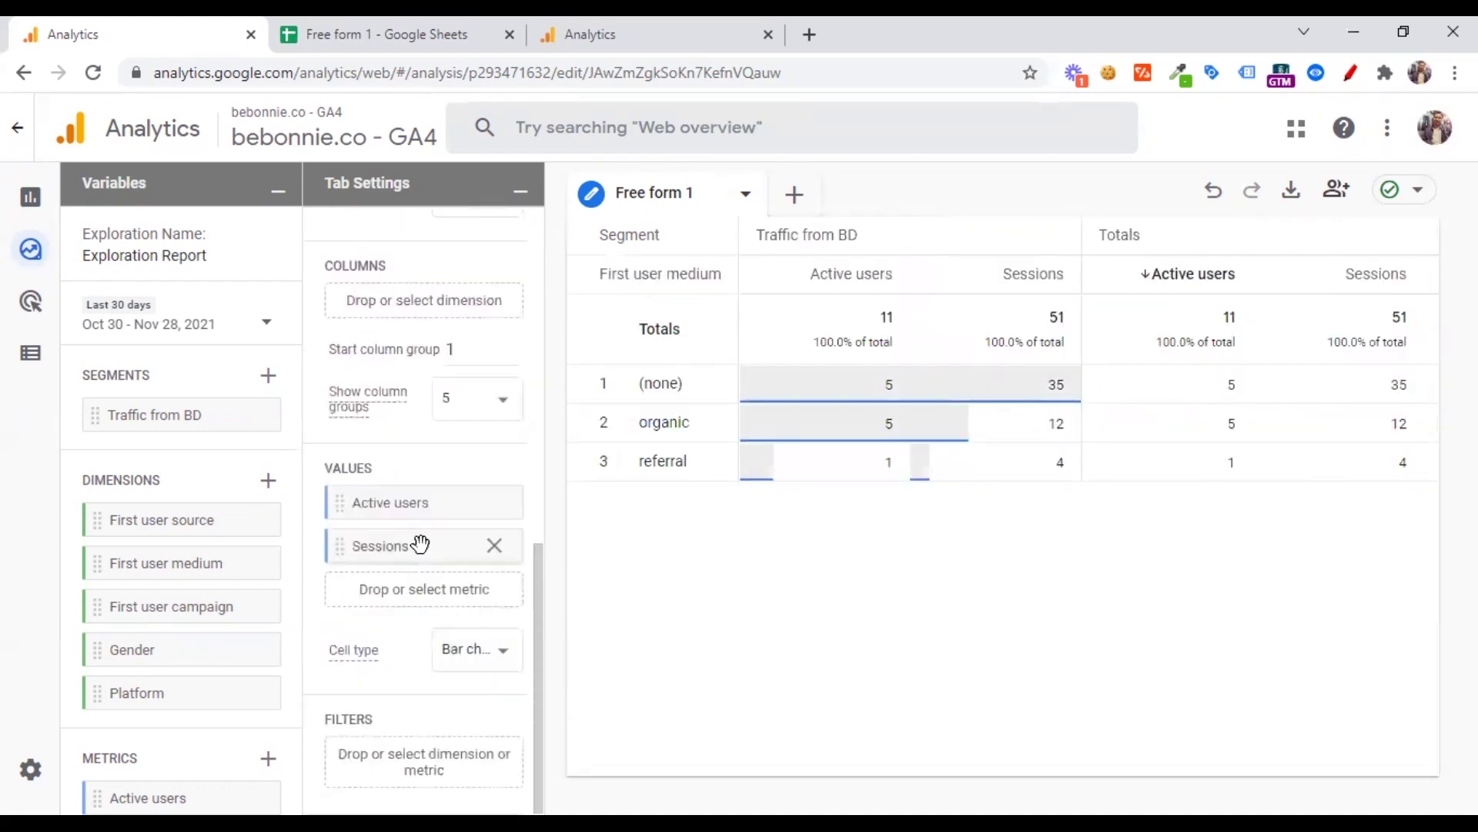
click(478, 664)
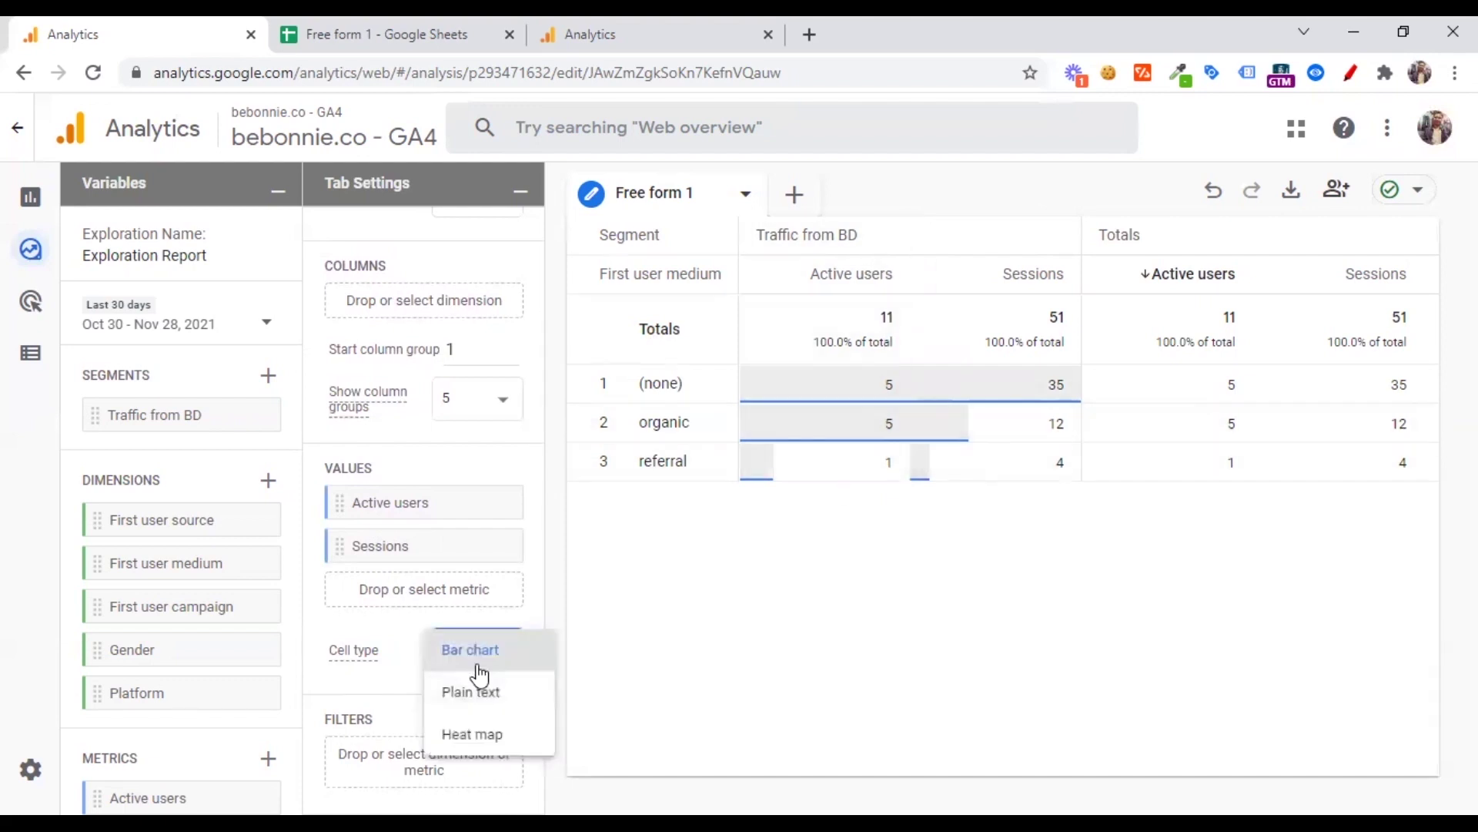
click(472, 734)
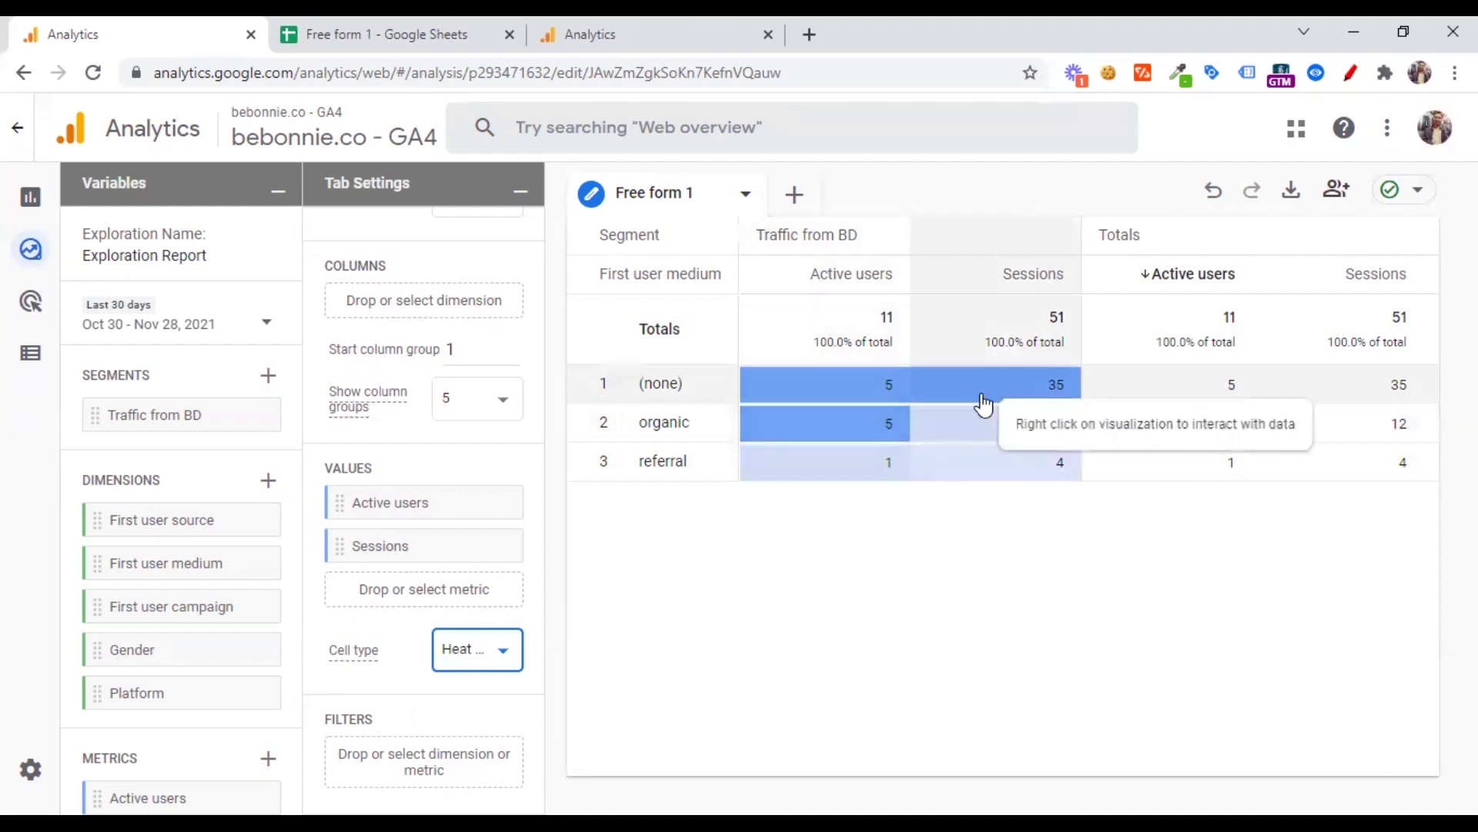
click(479, 656)
click(477, 608)
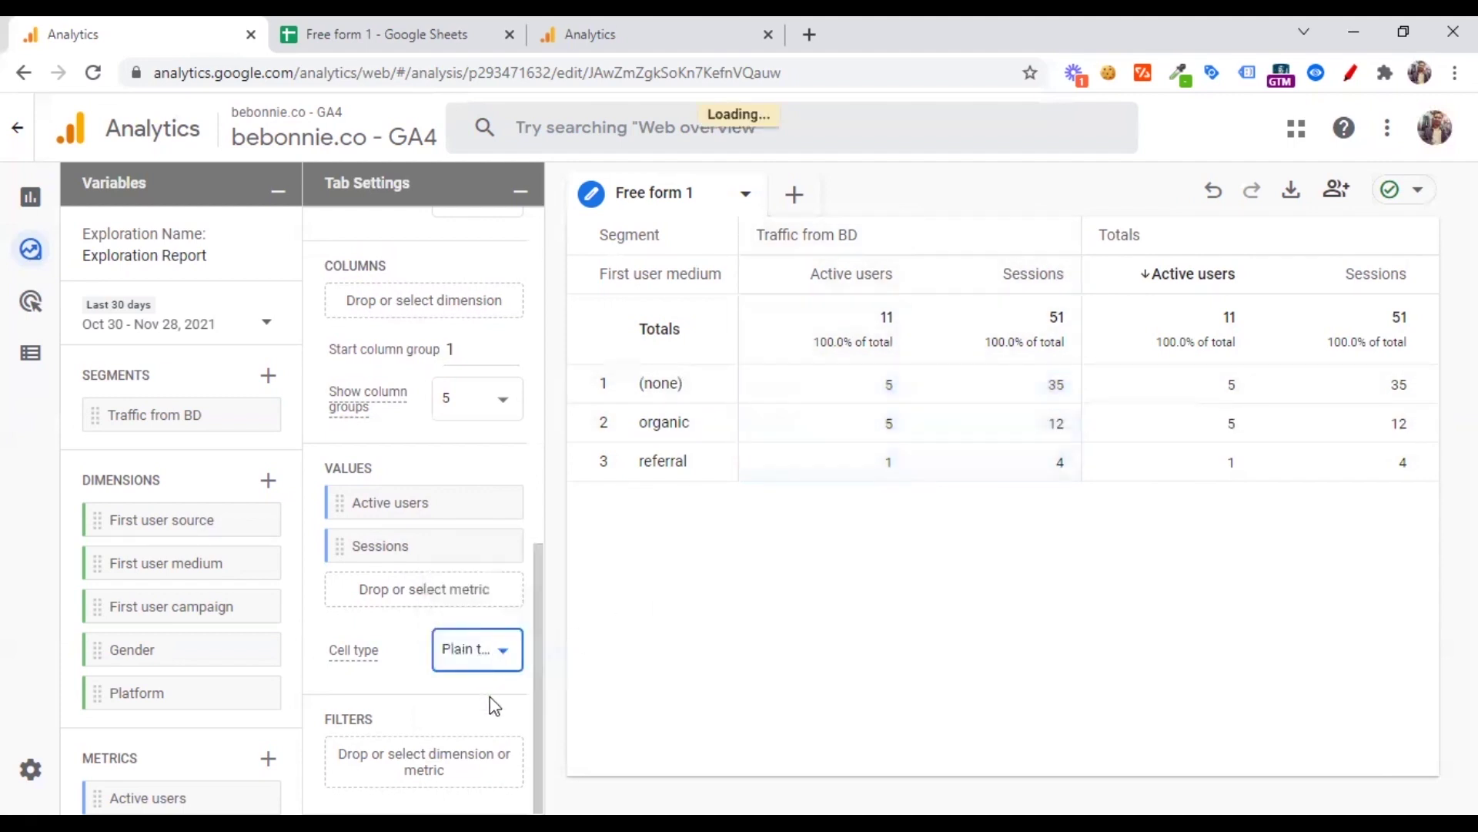
click(490, 656)
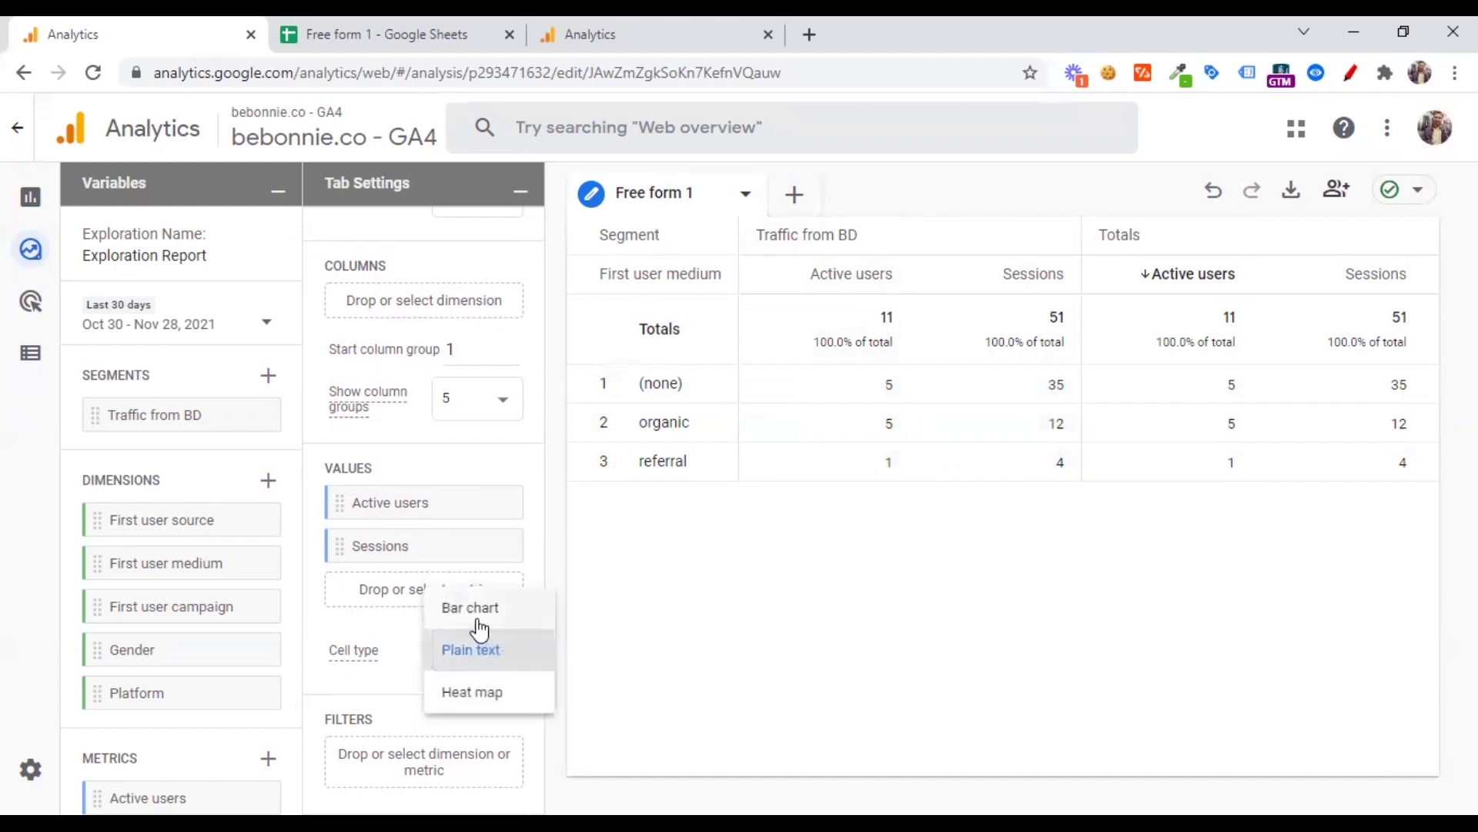
click(478, 610)
click(485, 666)
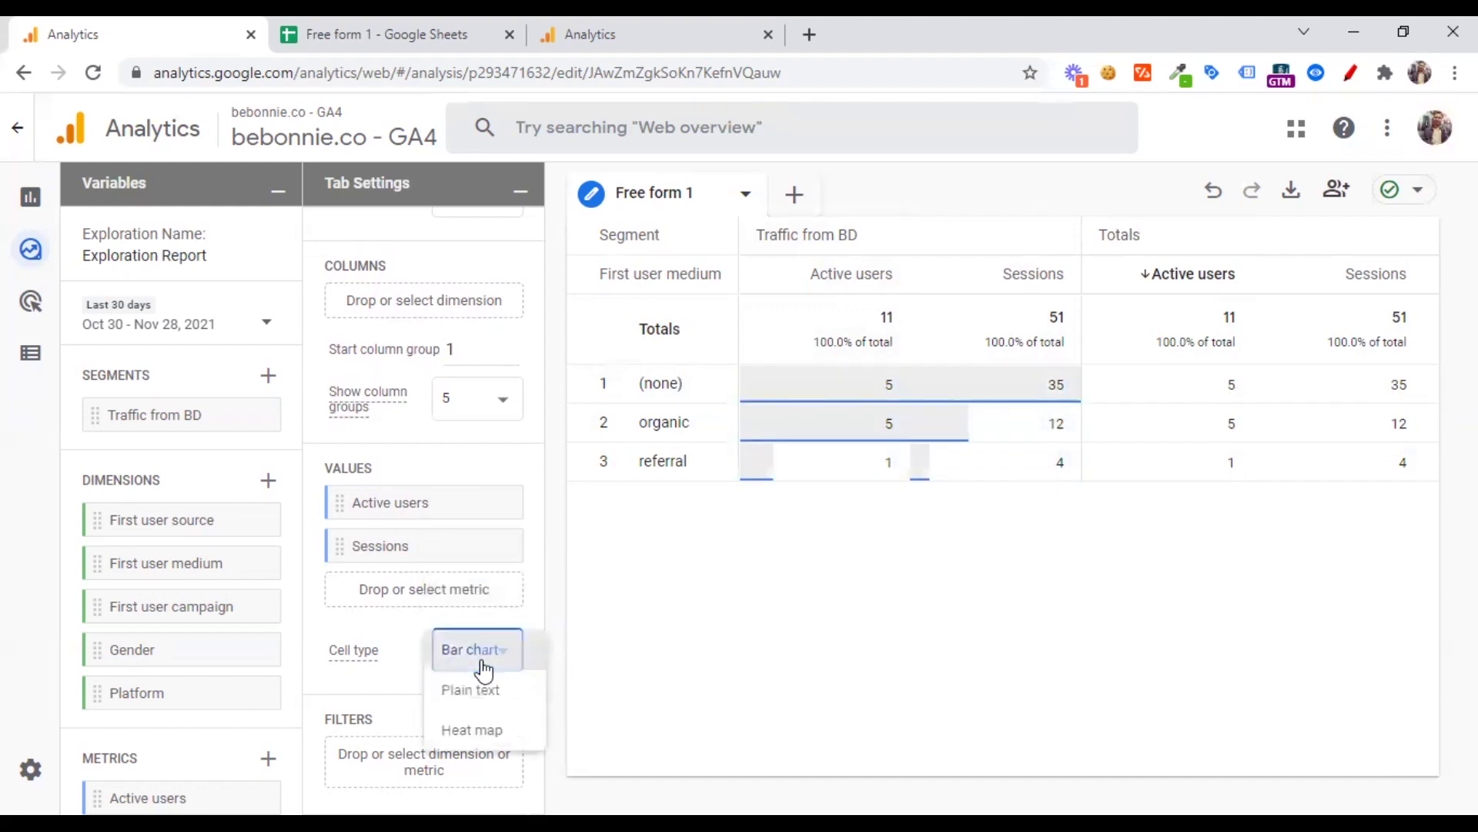
click(476, 729)
click(473, 654)
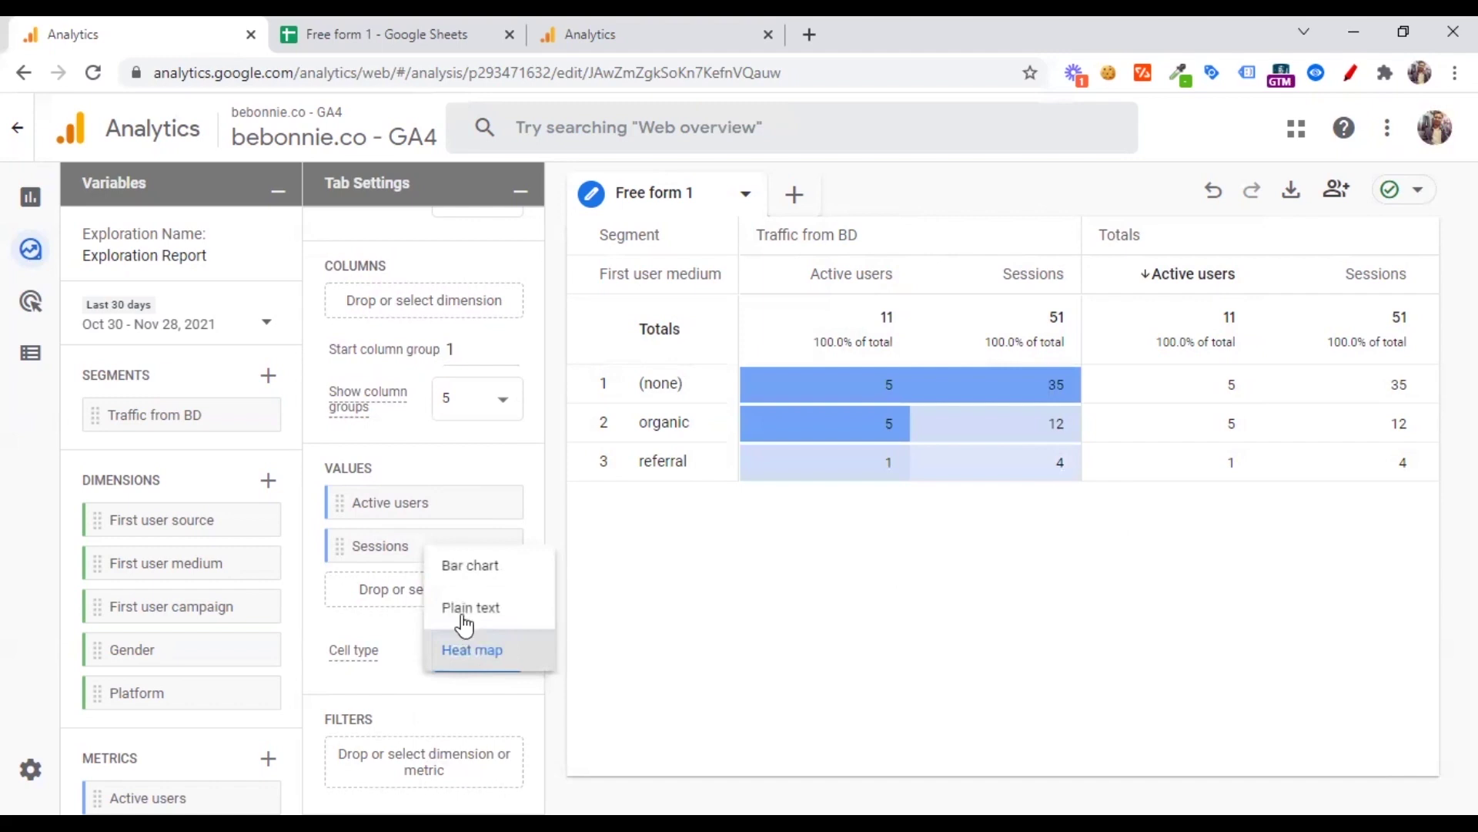
click(472, 570)
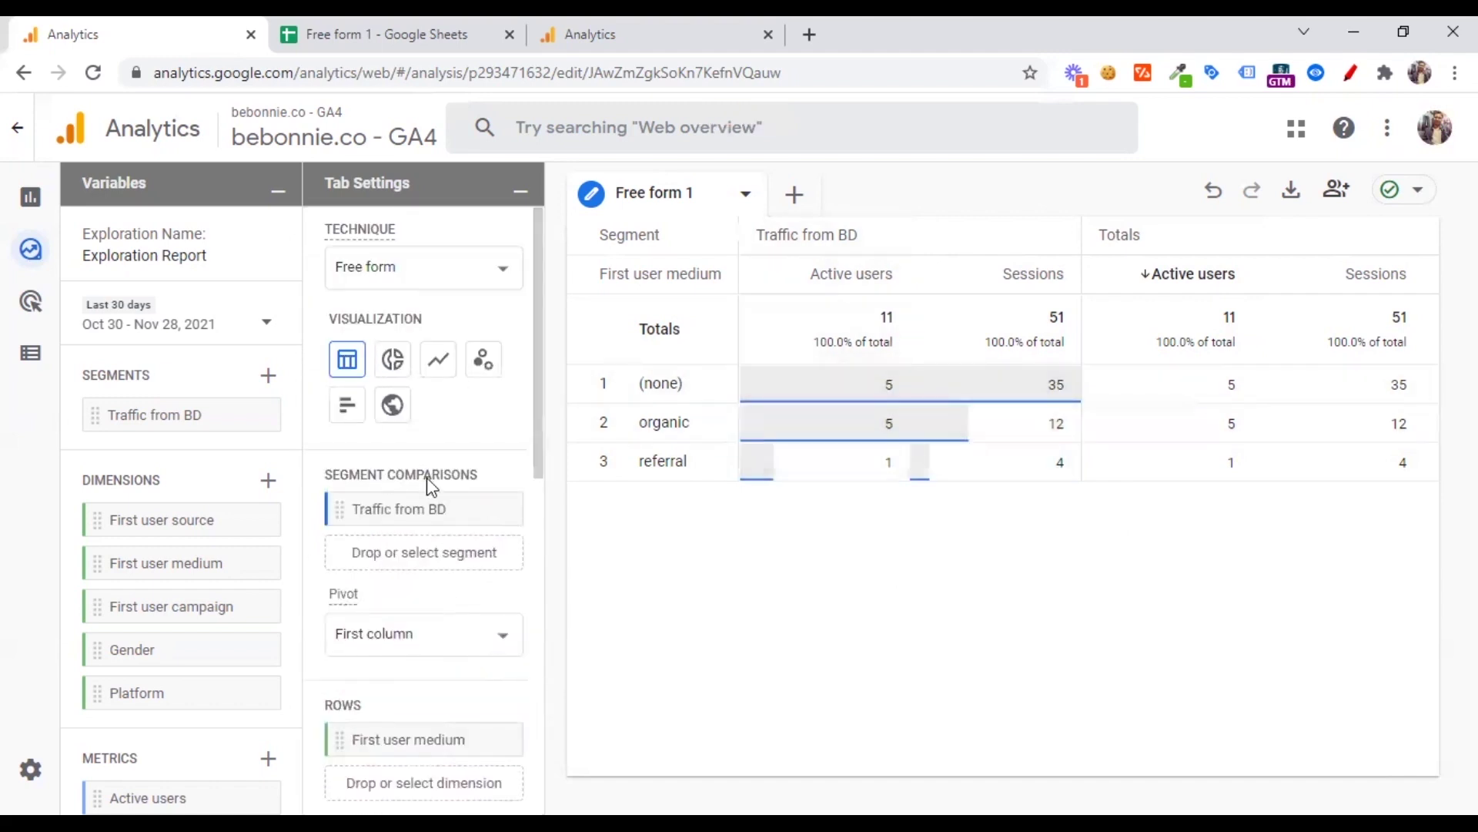
- Show the Traffic from BD segment as a donut chart and review its breakdown, values and filter settings
click(396, 369)
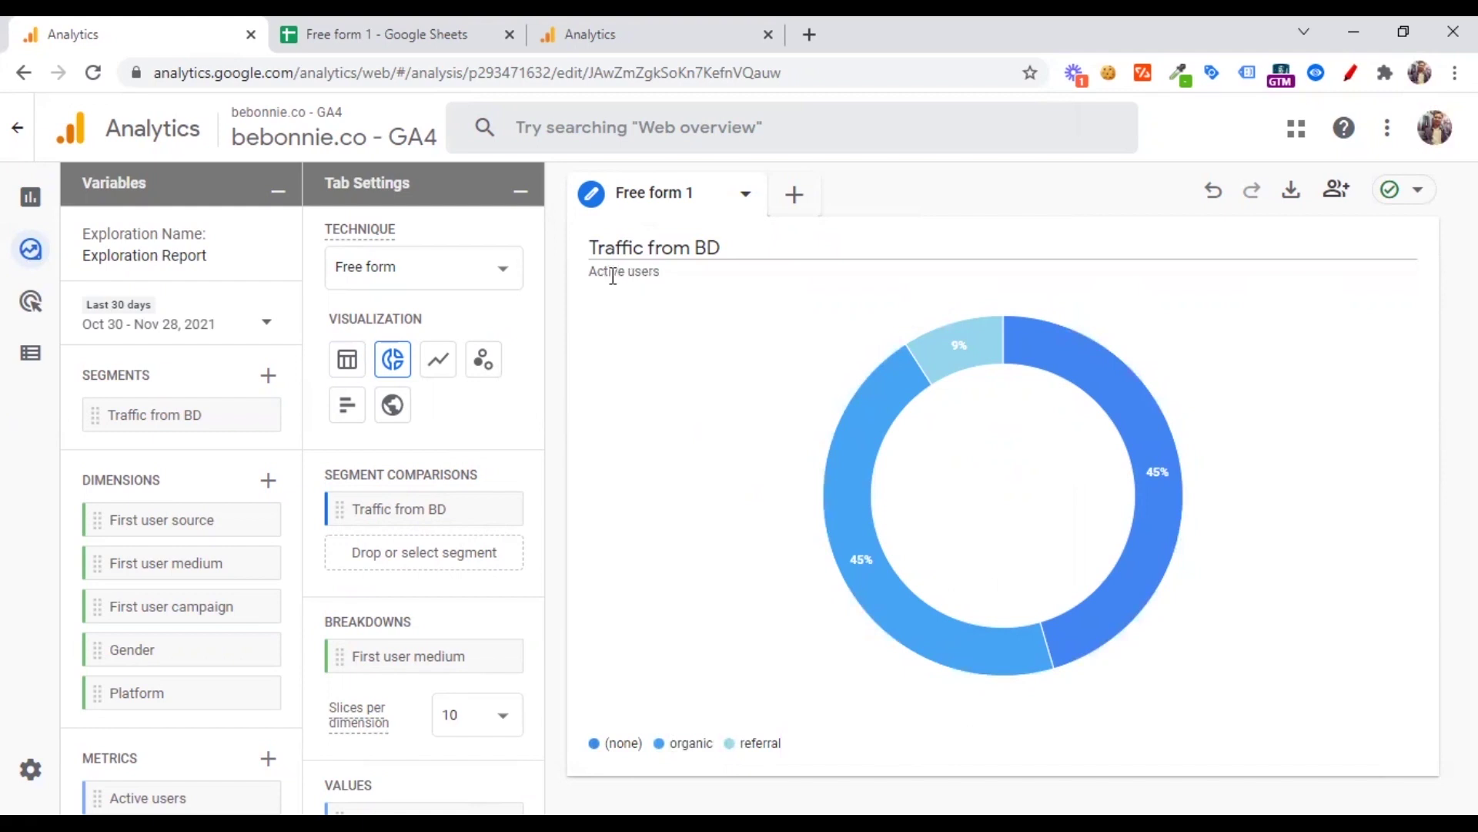
scroll(446, 514, down, 3)
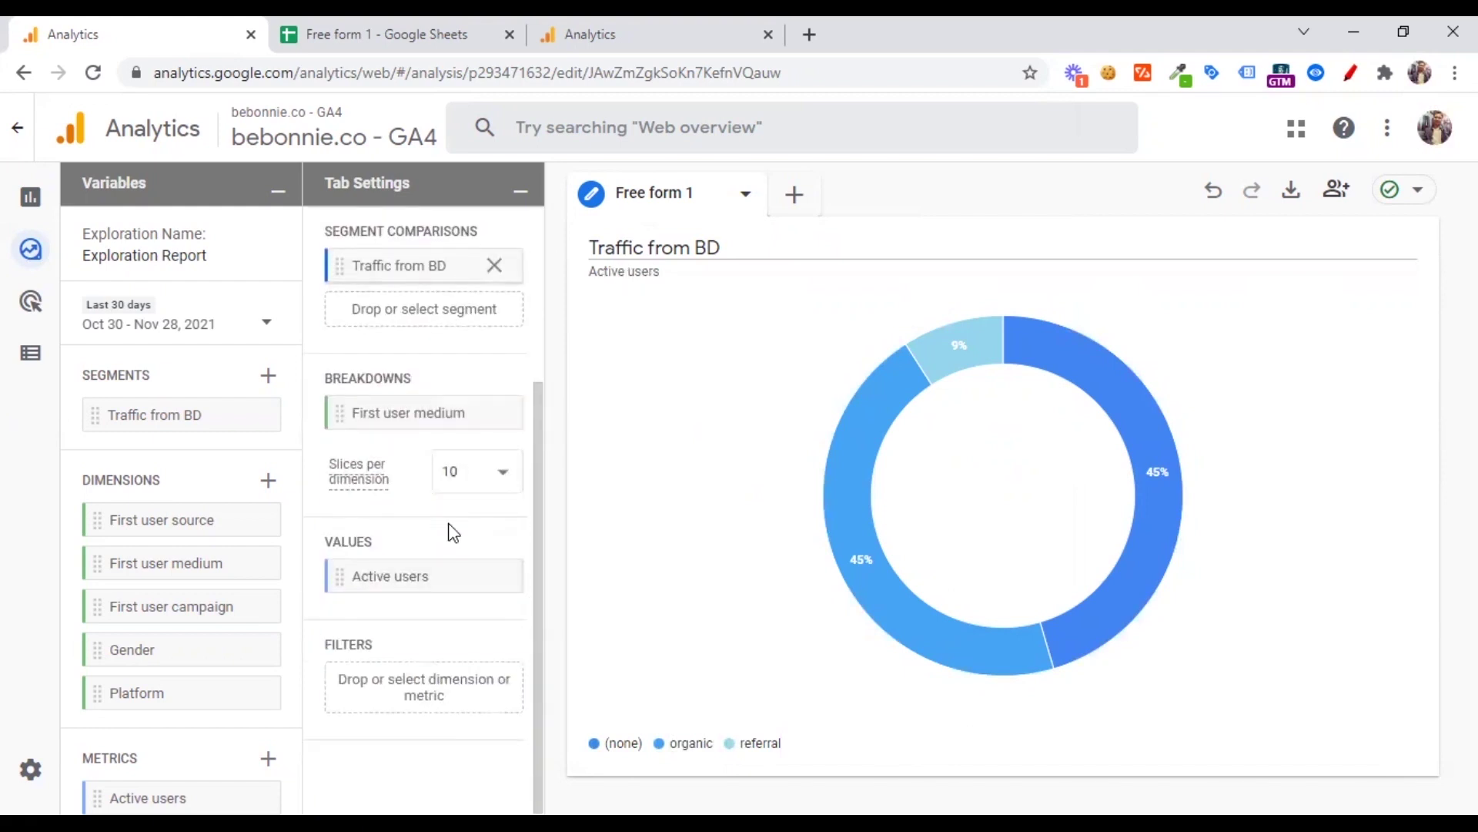
scroll(442, 541, up, 3)
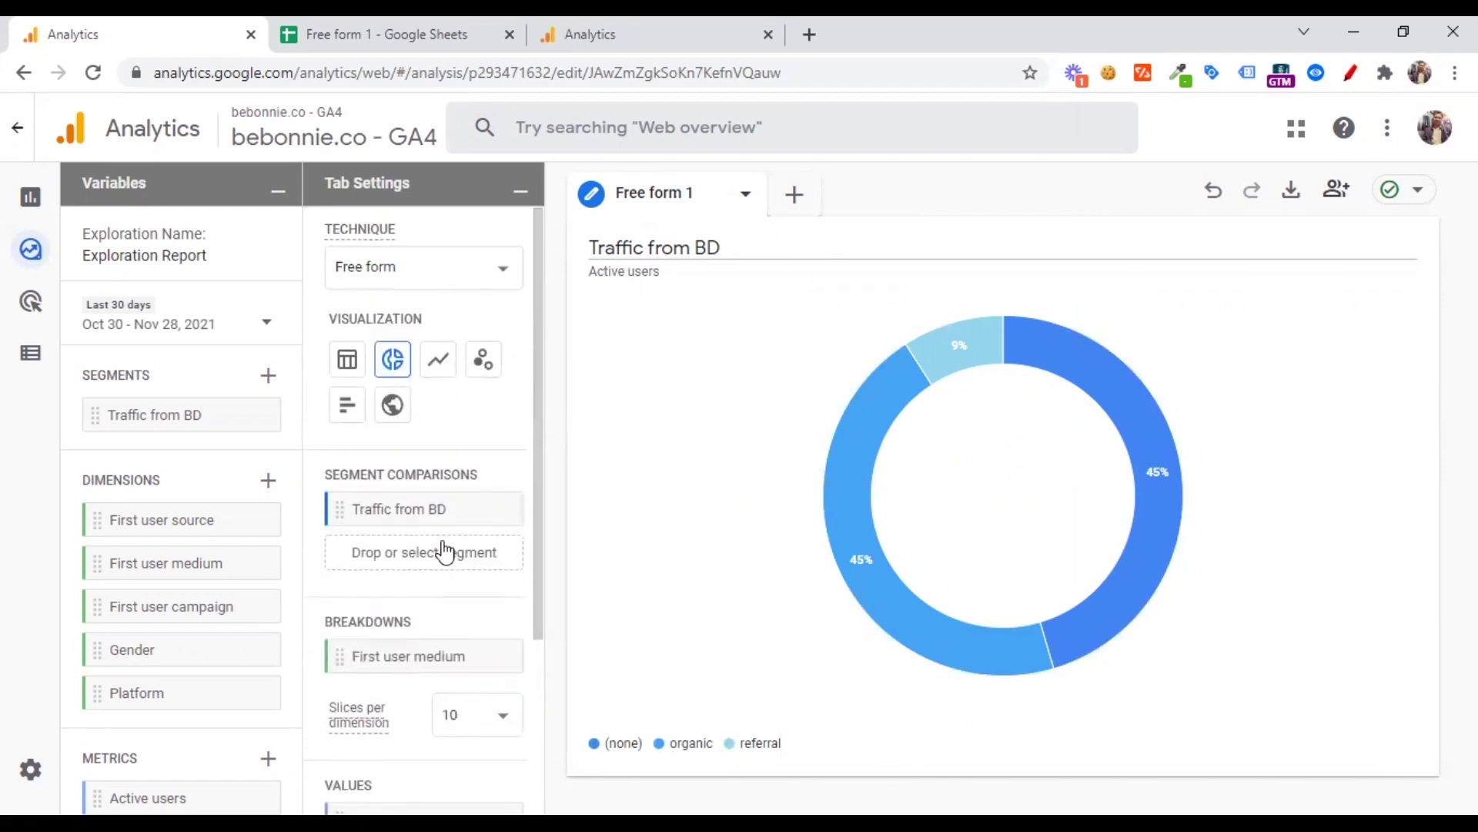
scroll(443, 552, down, 3)
scroll(428, 400, down, 2)
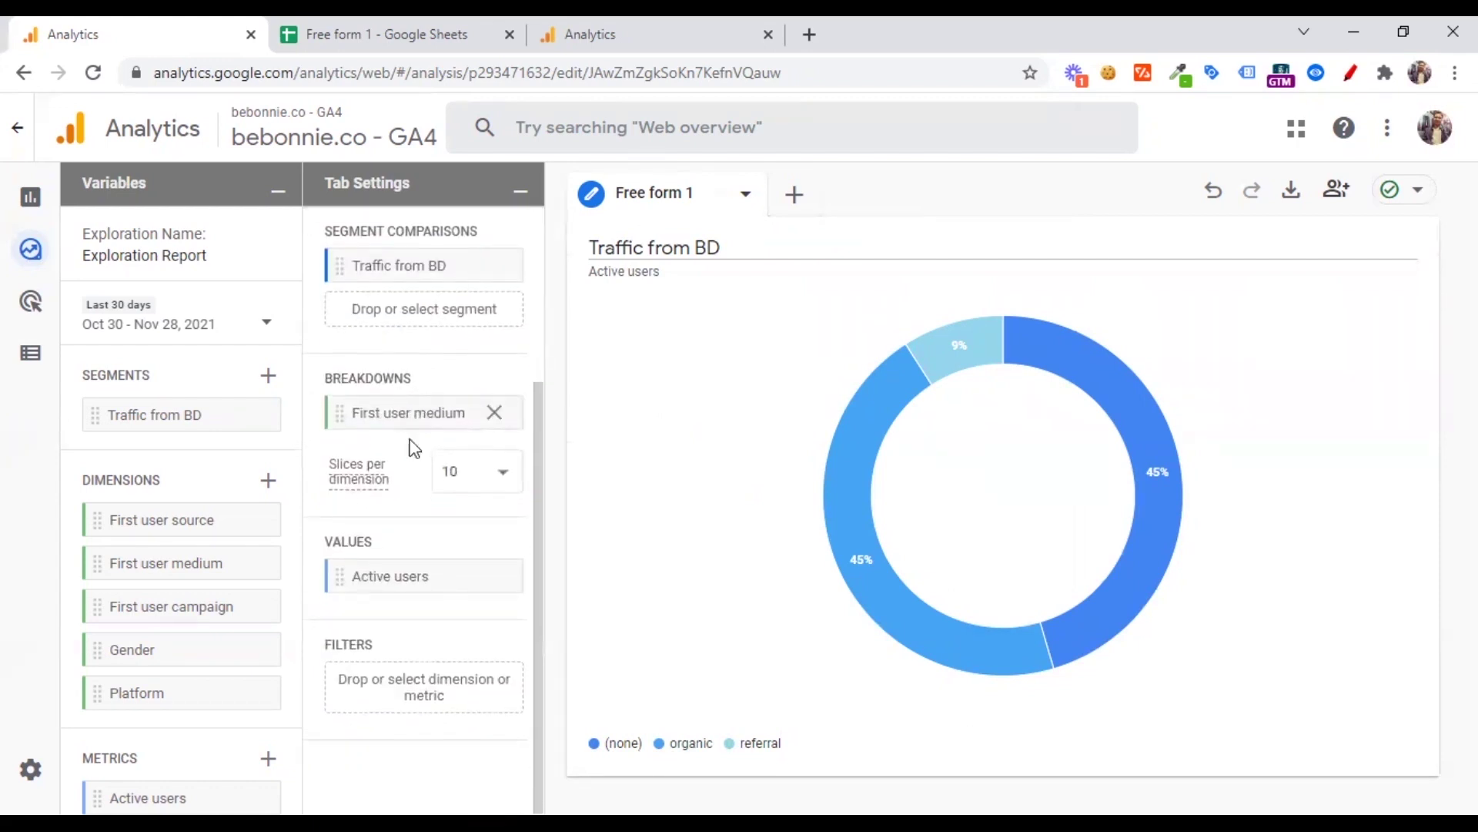
scroll(423, 561, up, 3)
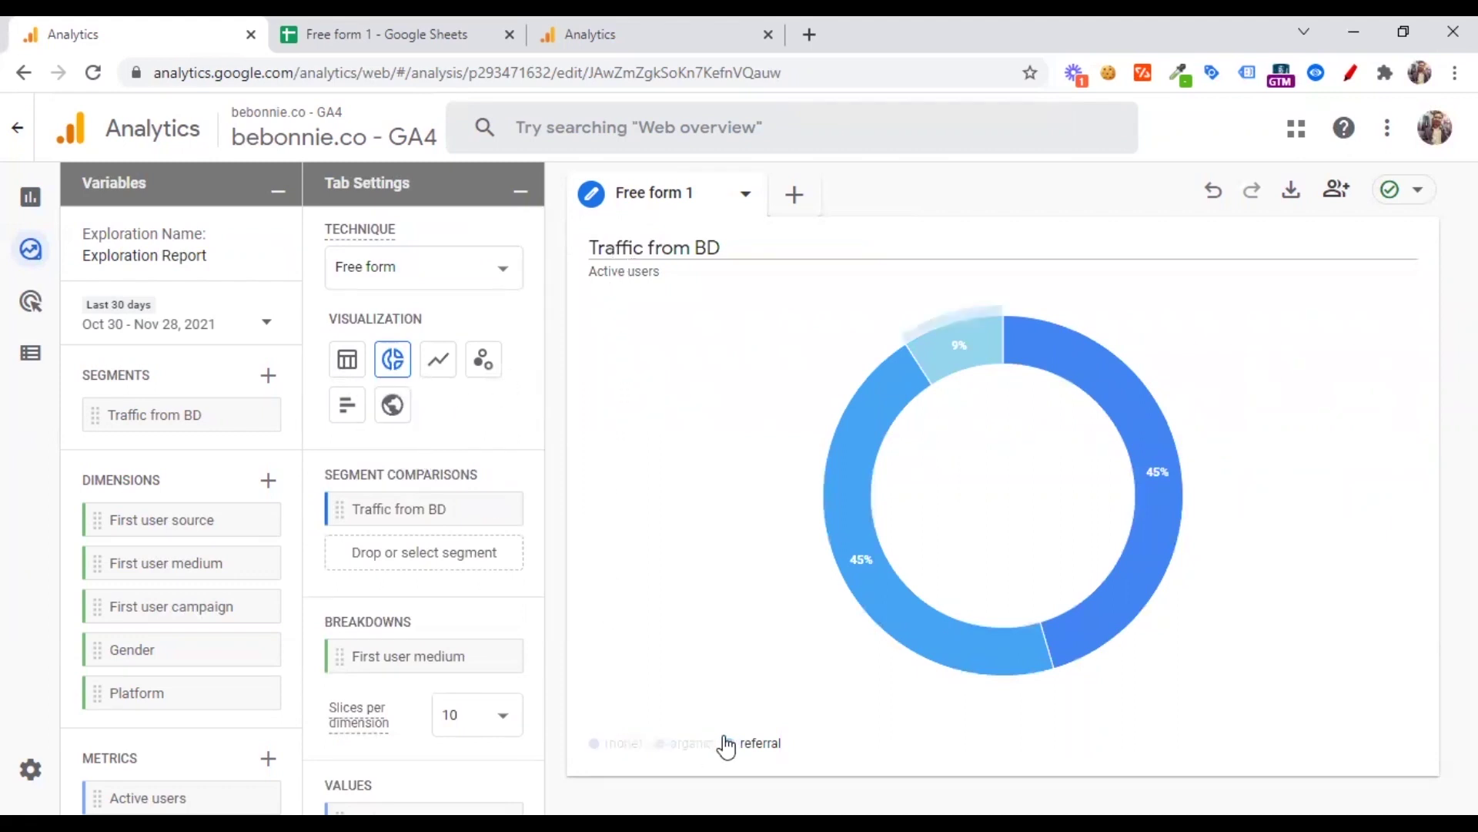
- Try the line chart, geo map and bar chart visualizations for the segment, and return to the table
click(438, 359)
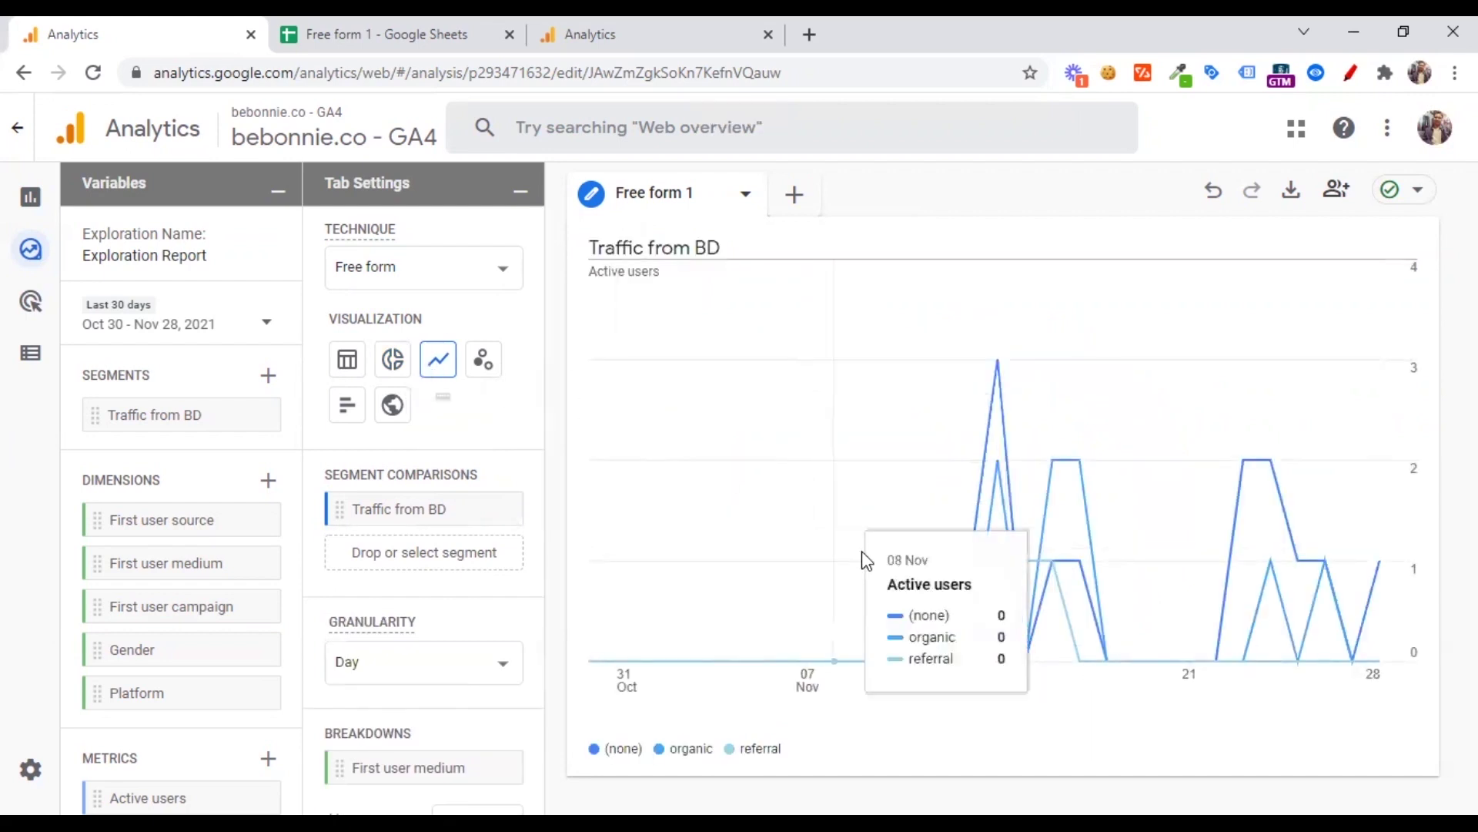
click(393, 405)
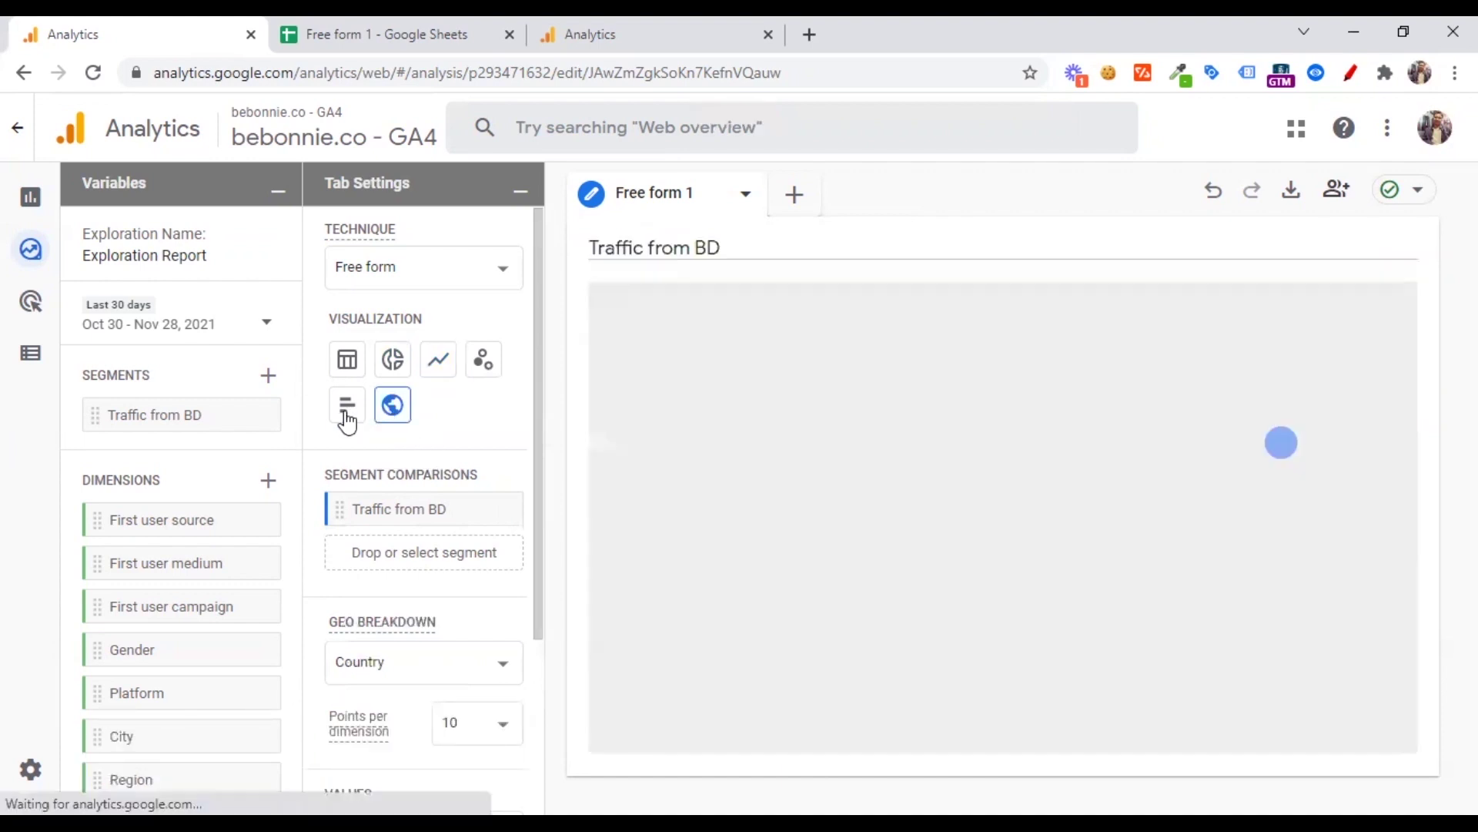
click(347, 418)
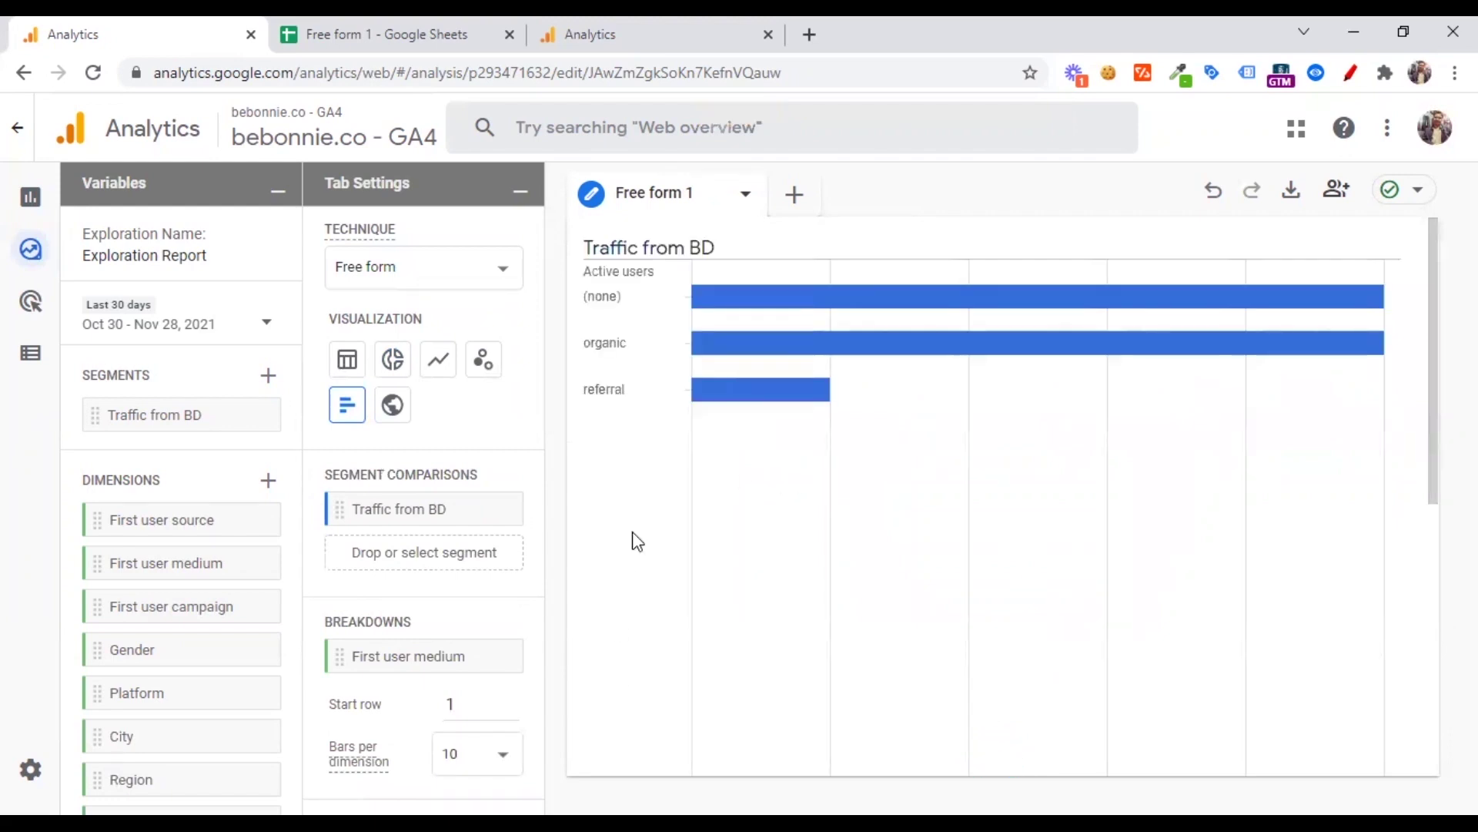
scroll(636, 502, down, 5)
scroll(636, 503, up, 5)
click(352, 360)
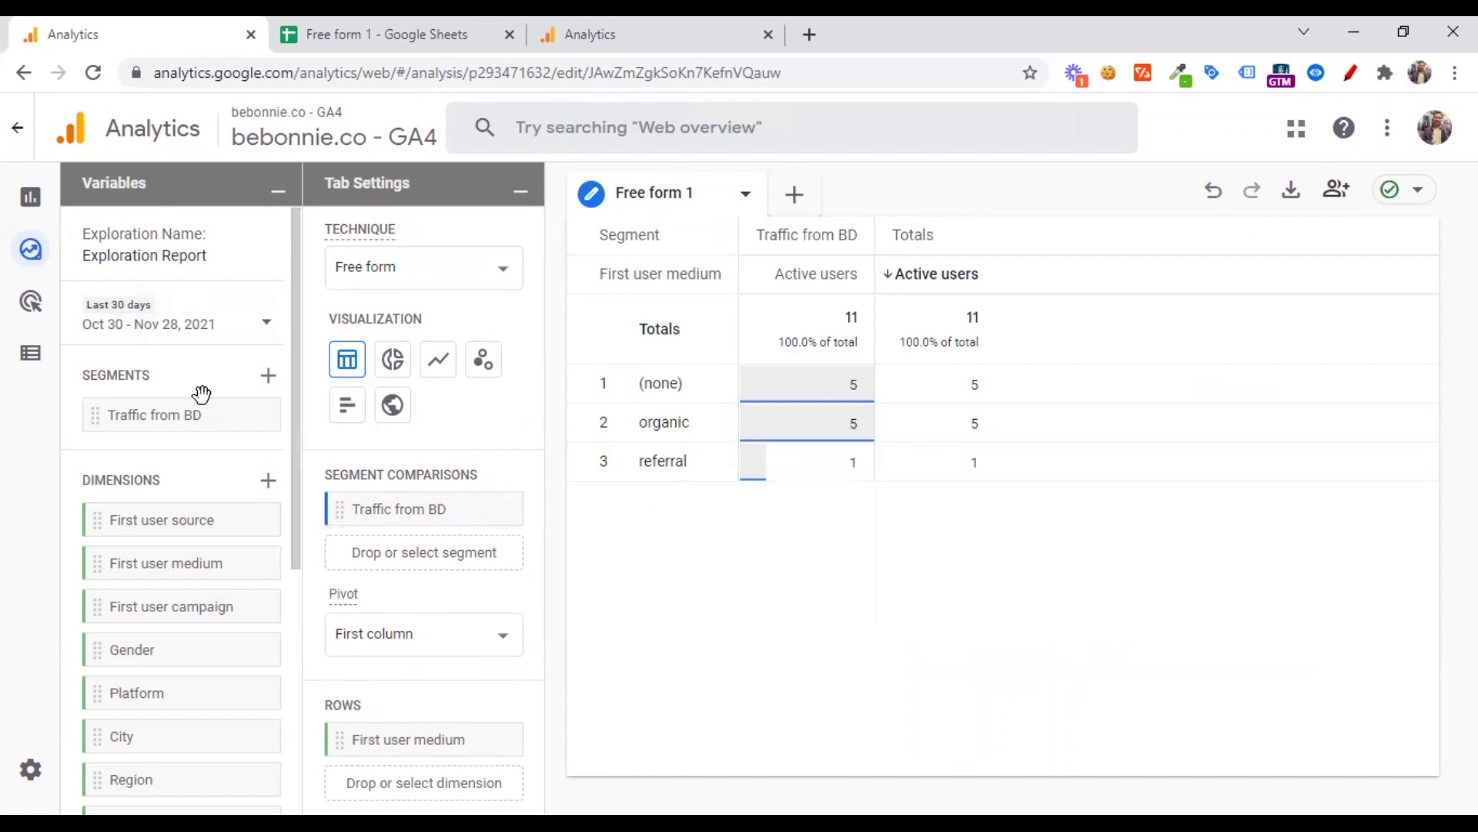
- Try building a new user segment with a second condition group, and discard it without saving
click(268, 377)
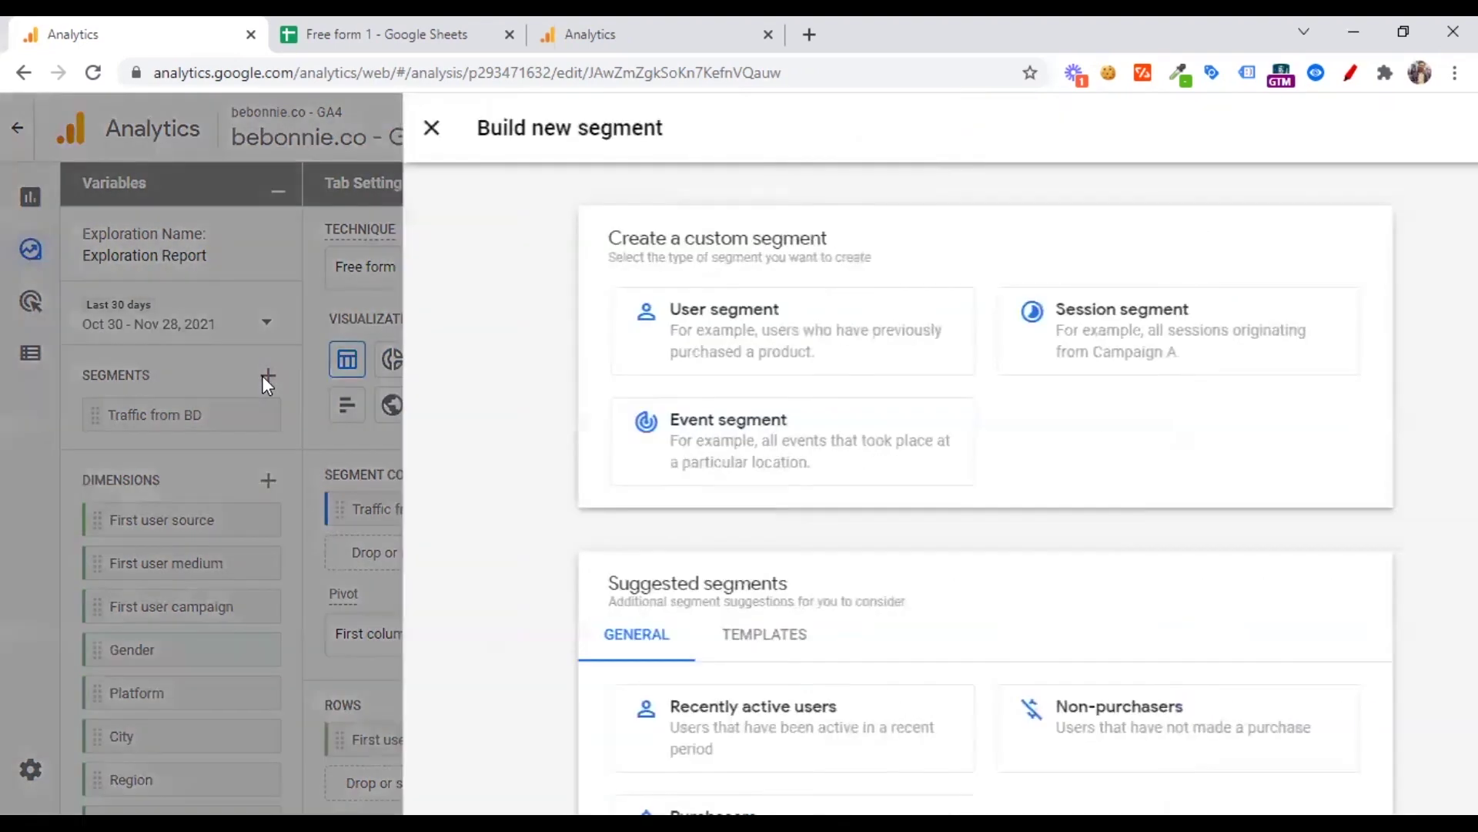
click(685, 338)
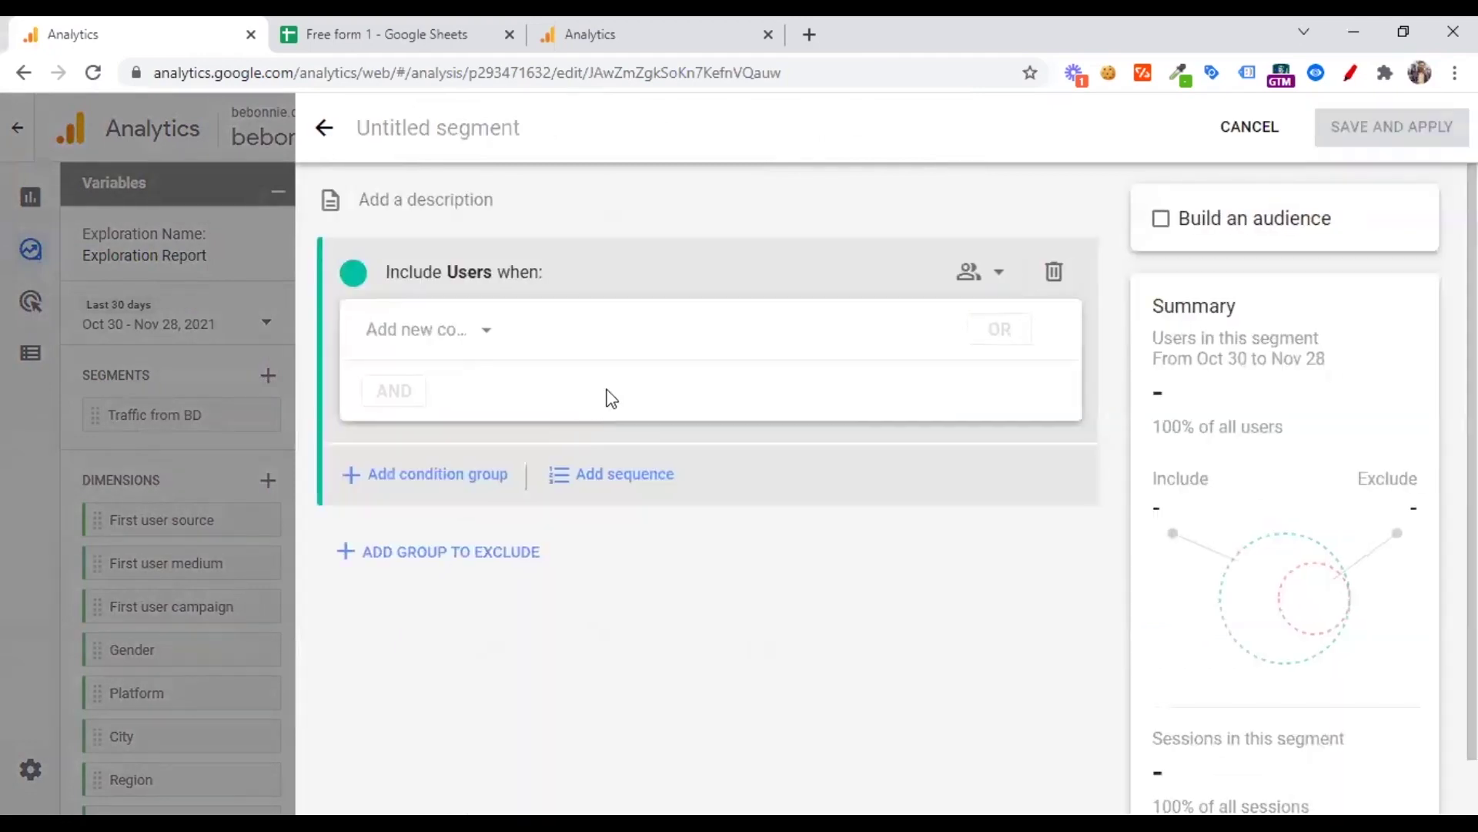
click(459, 329)
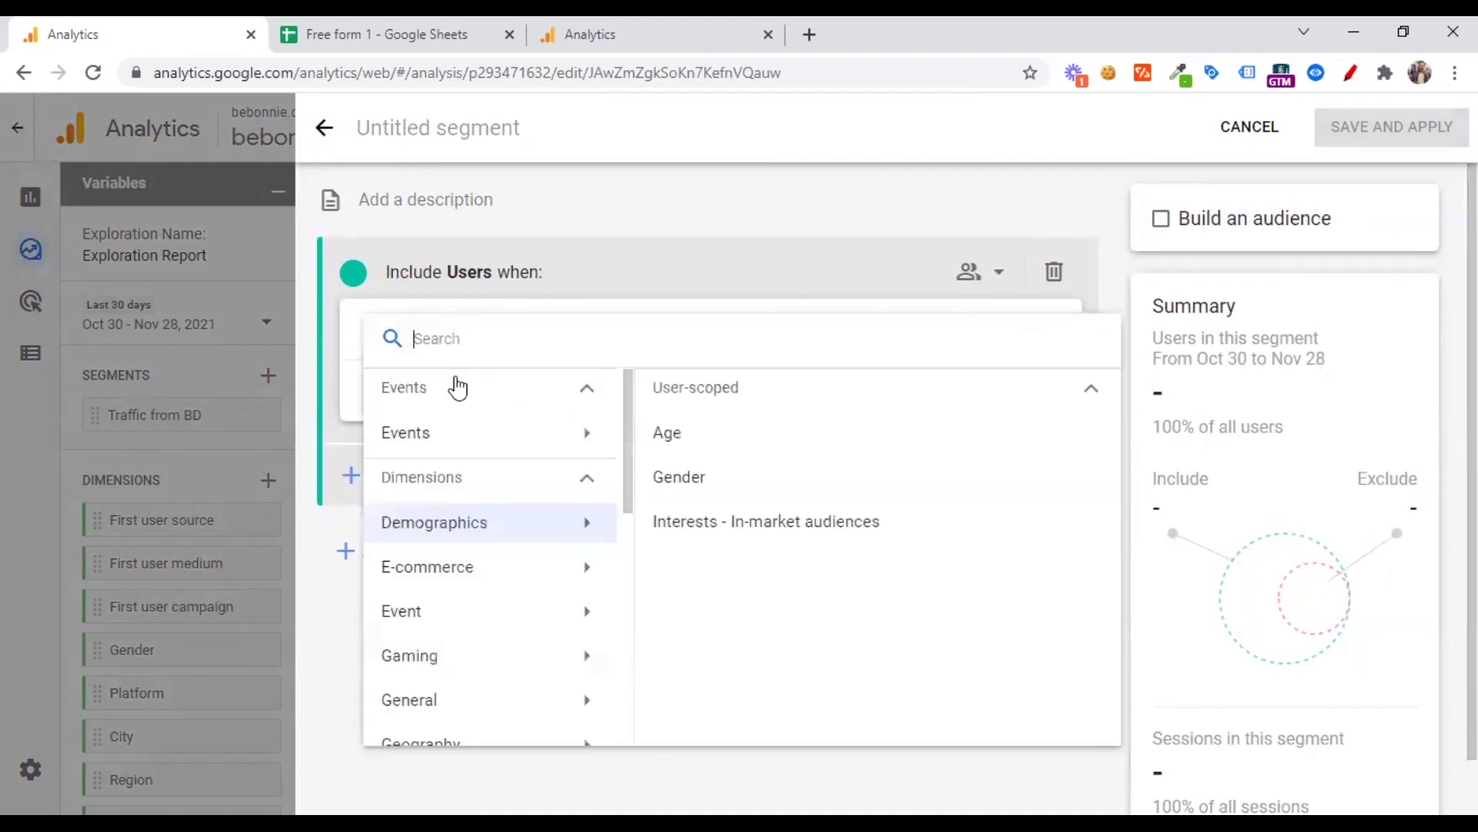
scroll(485, 505, down, 4)
scroll(485, 502, up, 4)
click(346, 550)
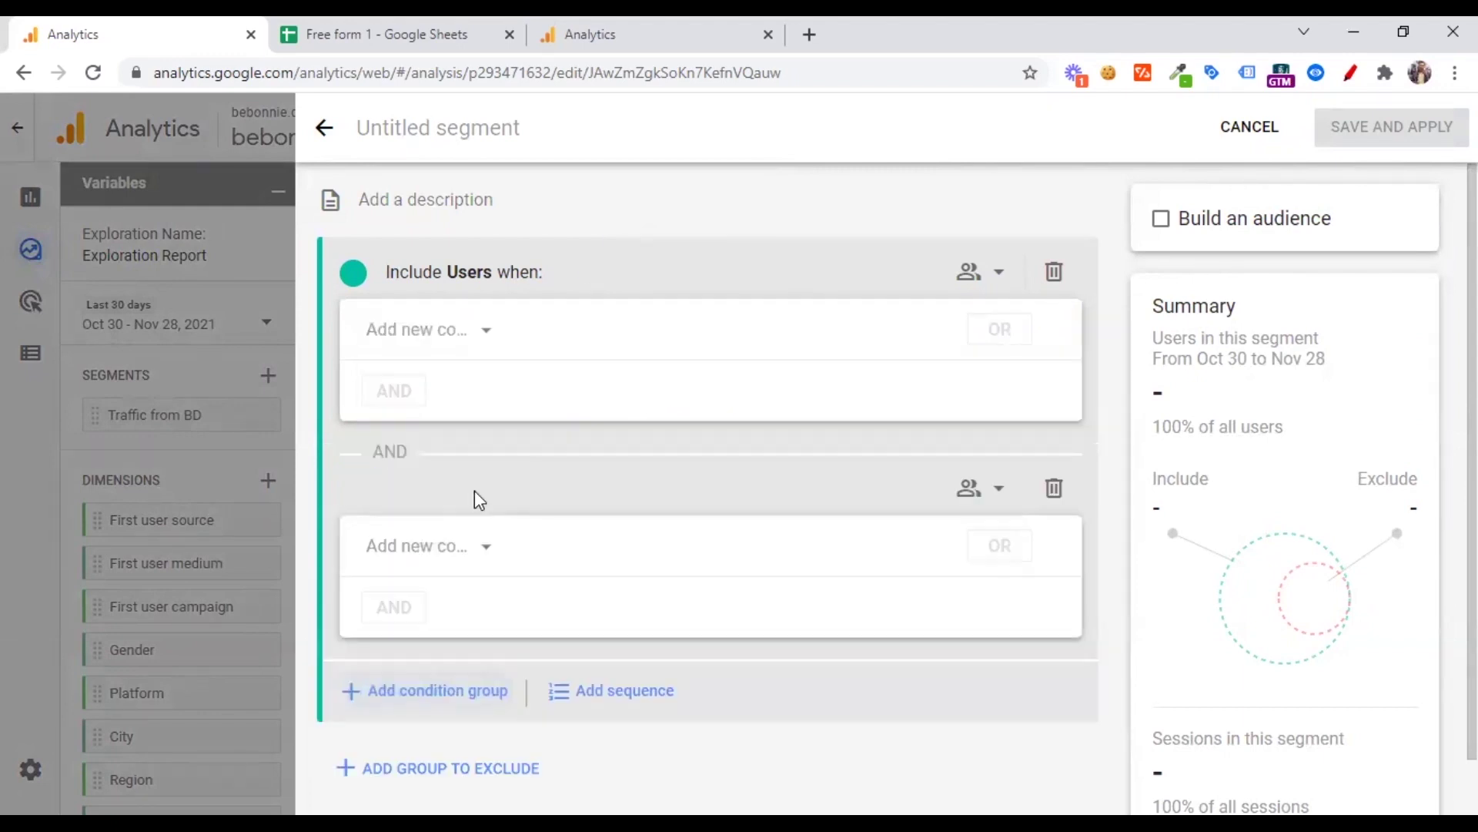
scroll(471, 495, down, 1)
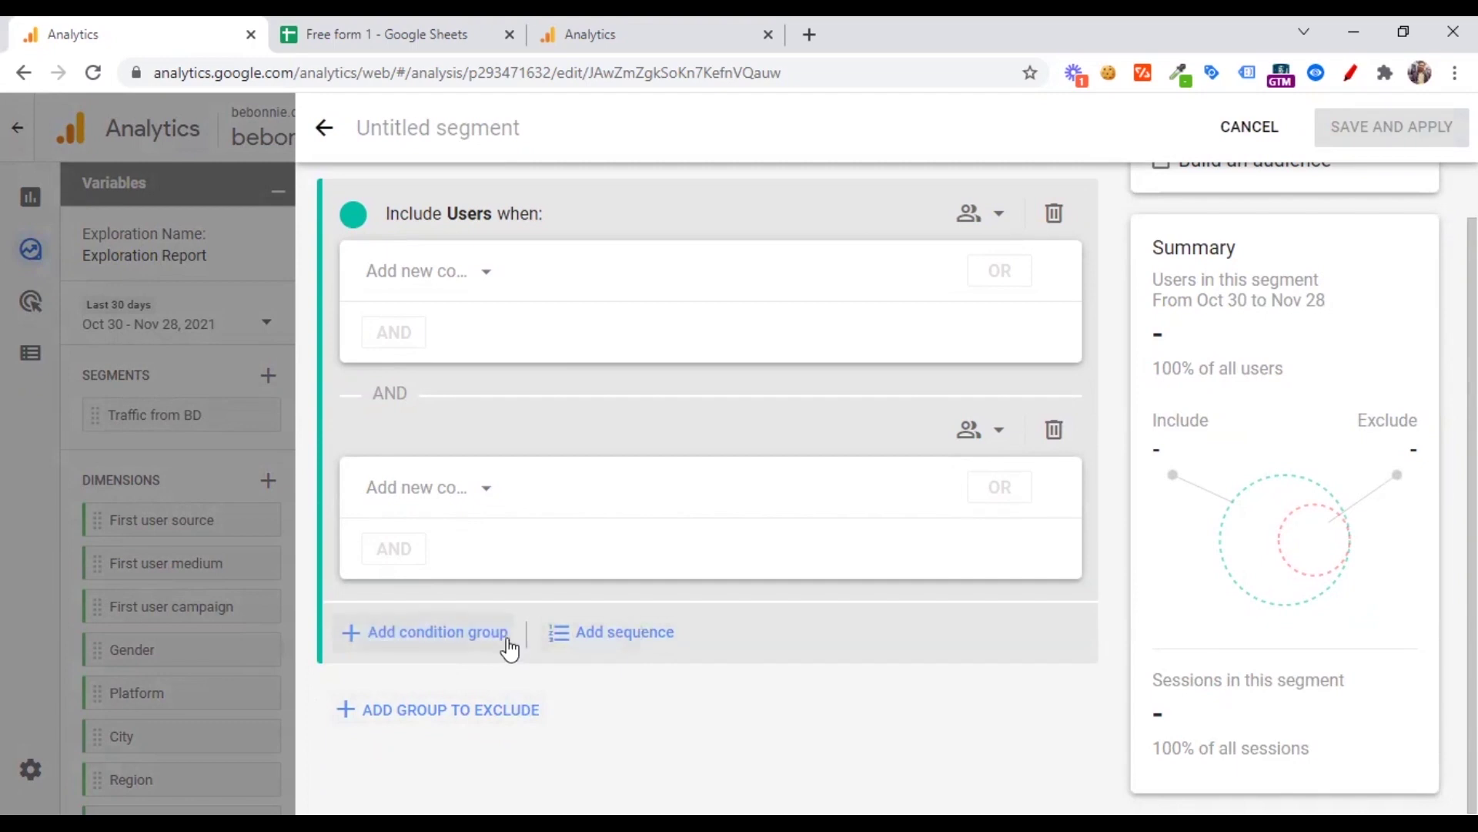
click(324, 127)
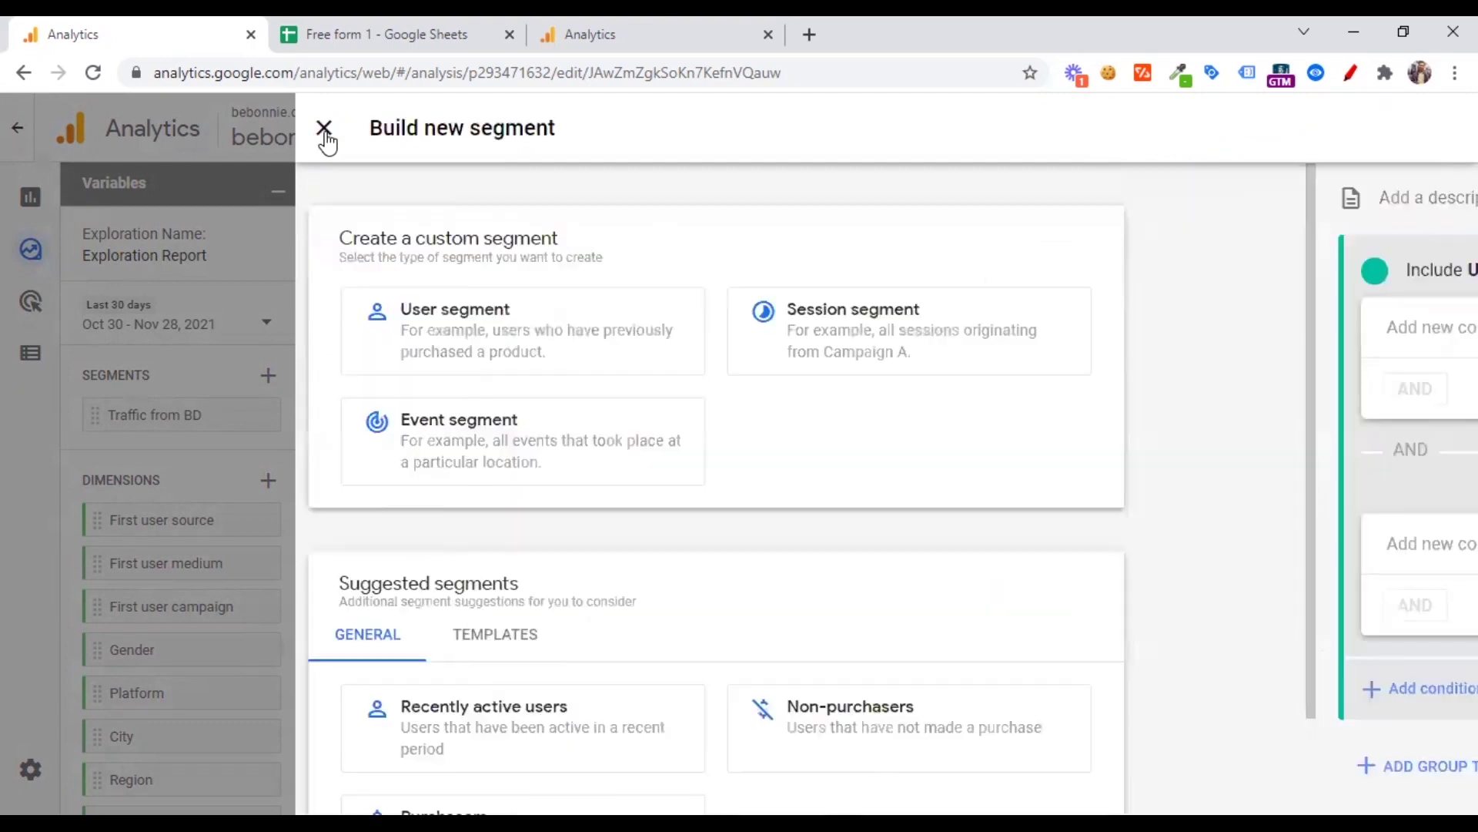
click(323, 132)
- Open the exploration's dimension picker and examine the custom dimensions, then the full list down to the Traffic source category
scroll(218, 478, down, 3)
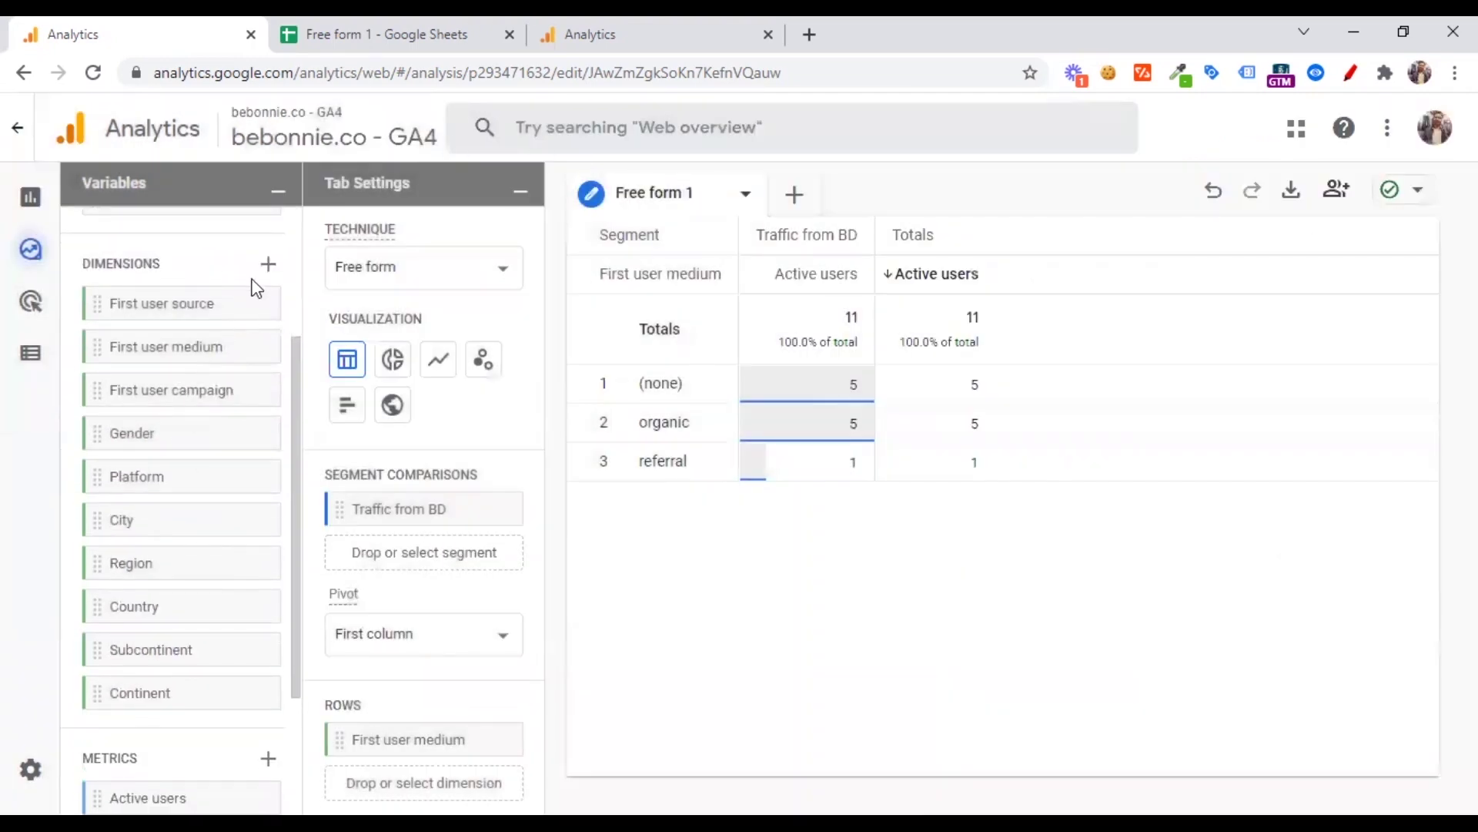
click(270, 263)
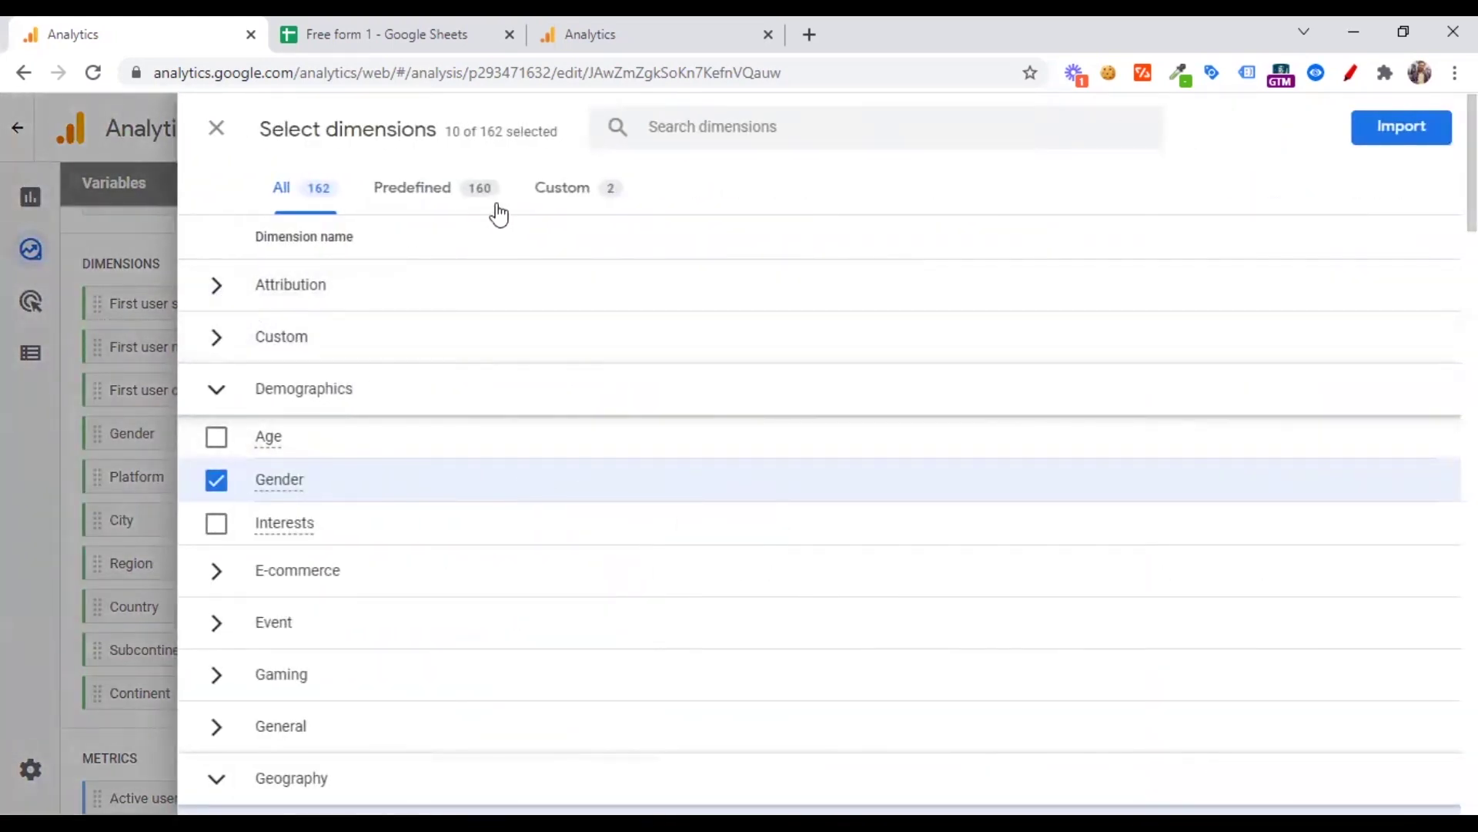
click(554, 202)
click(235, 295)
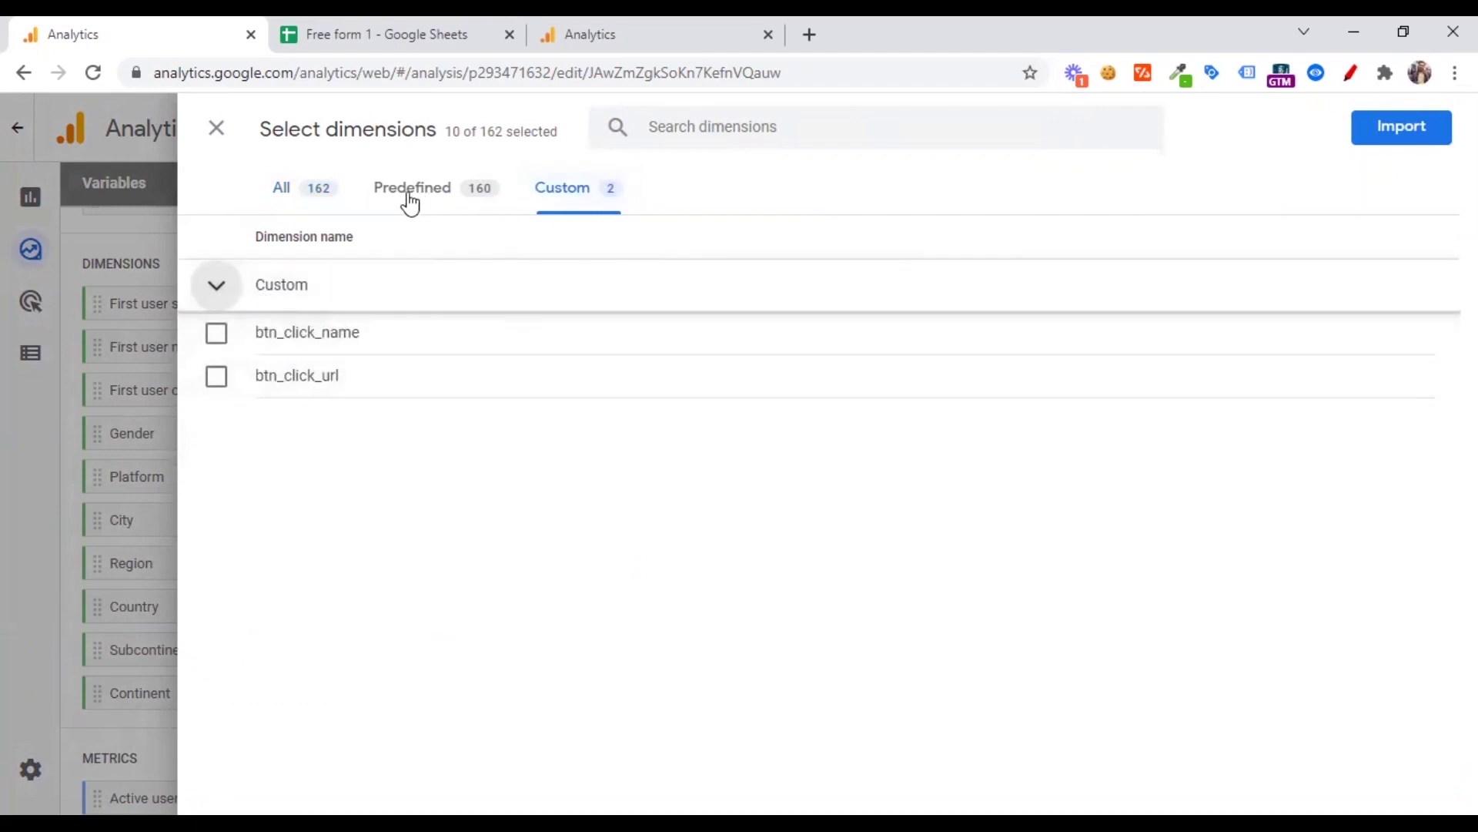
click(291, 196)
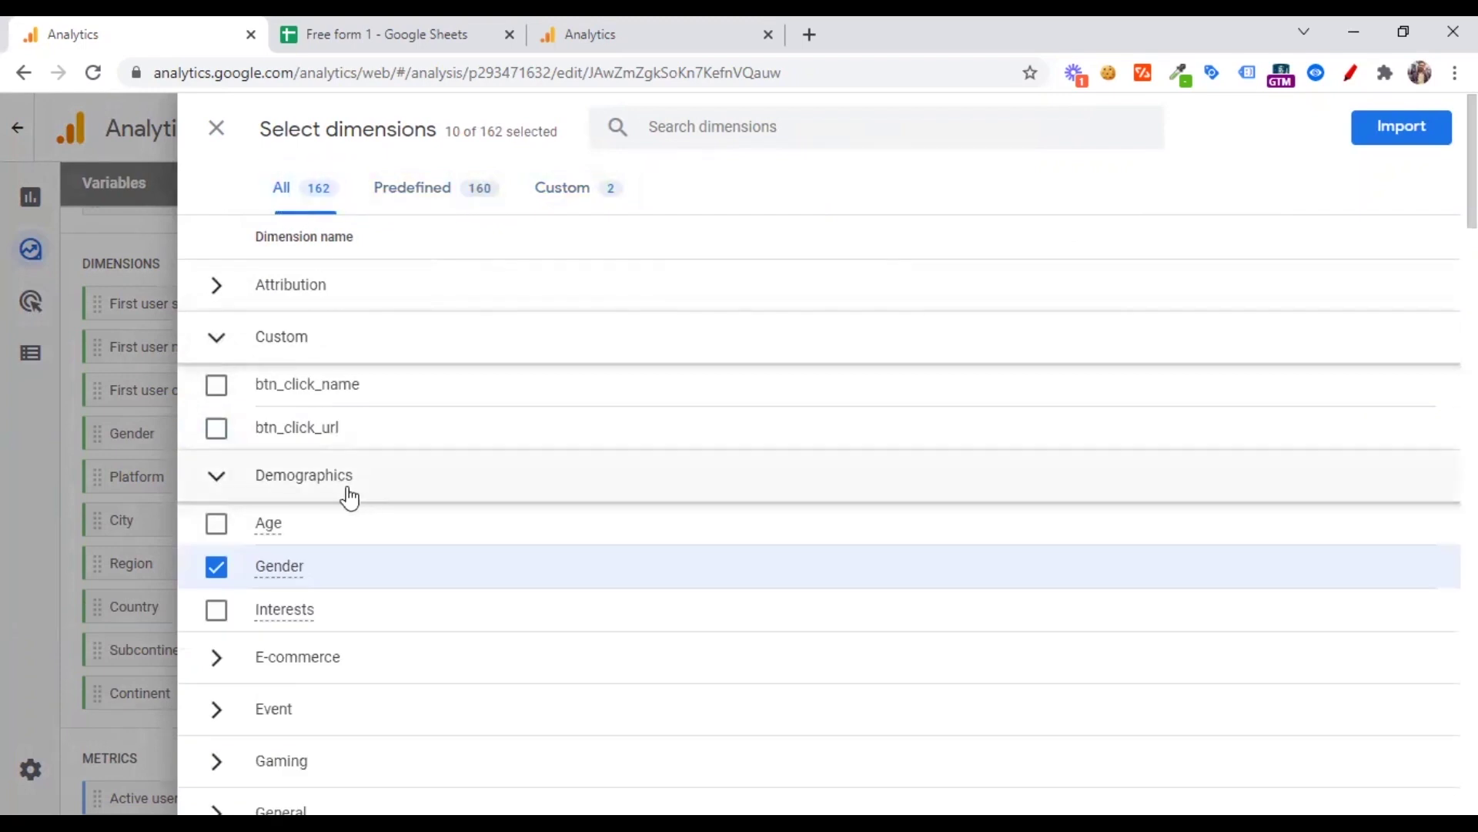
scroll(354, 513, down, 3)
scroll(361, 539, down, 15)
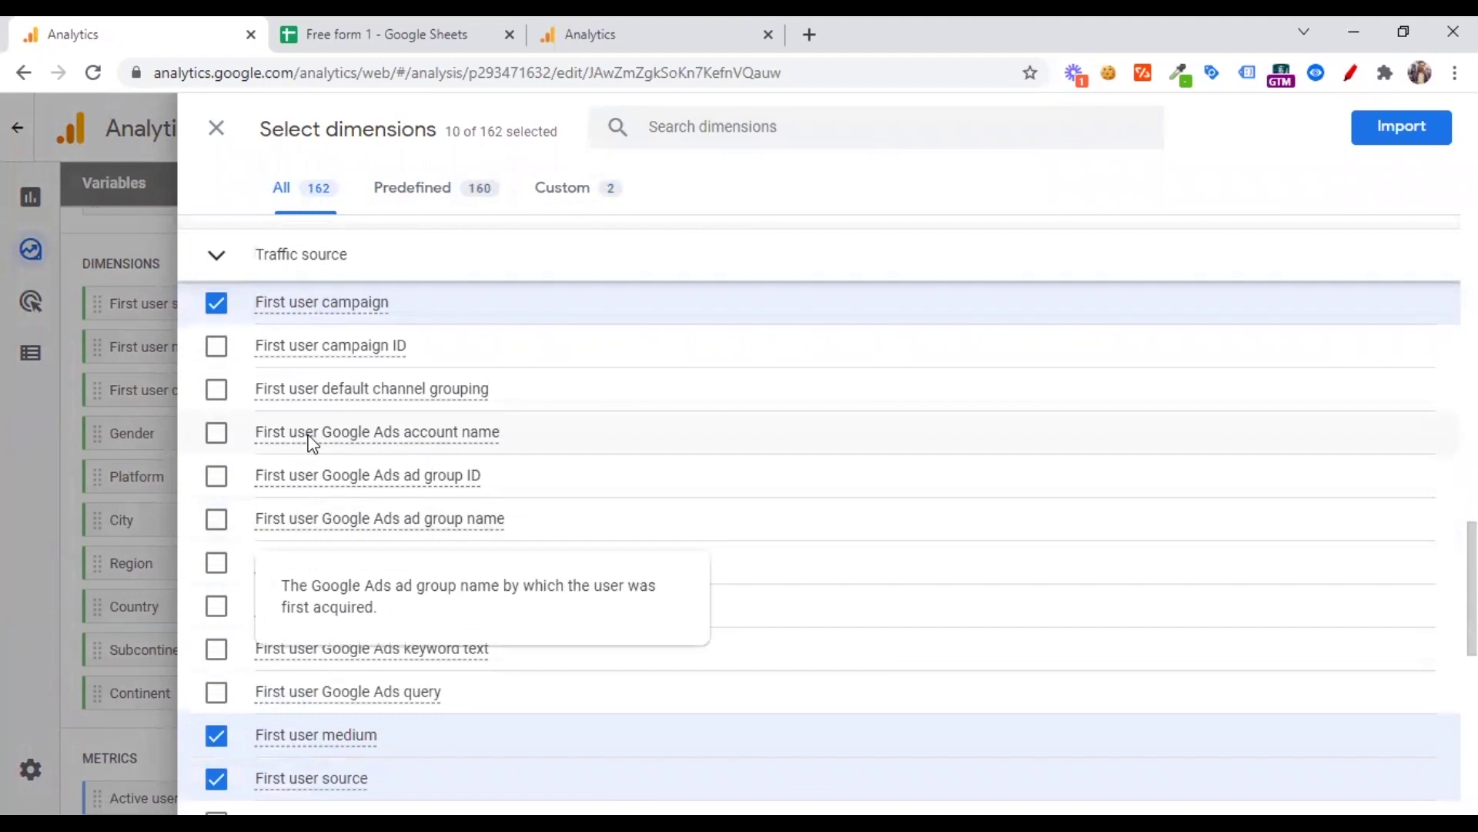
scroll(311, 439, up, 10)
scroll(300, 471, up, 6)
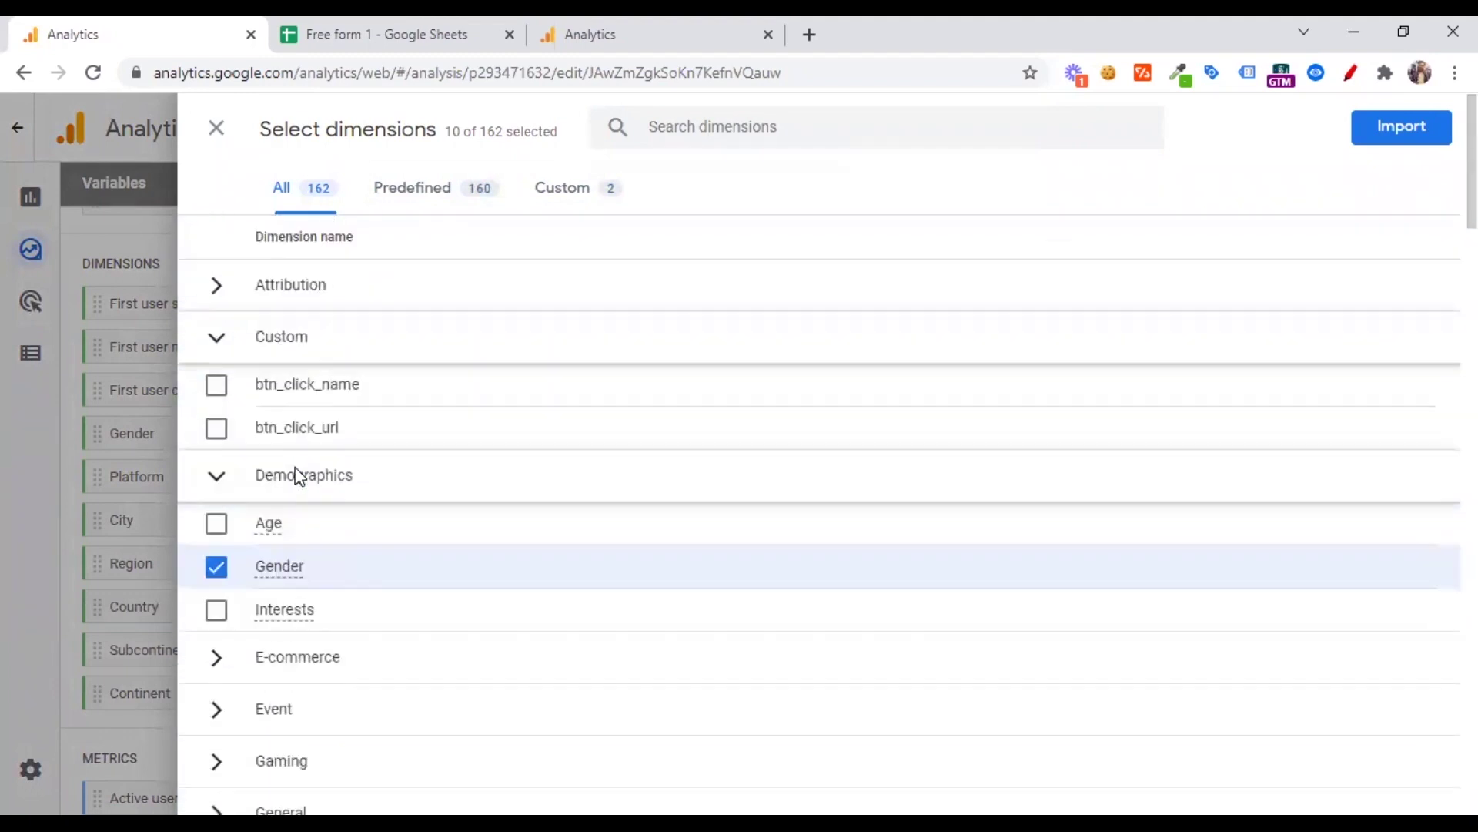
- Collapse the expanded dimension categories, including Custom, Demographics, Geography, Platform / device and Traffic source
click(218, 347)
click(218, 387)
scroll(219, 408, down, 3)
click(216, 432)
click(232, 649)
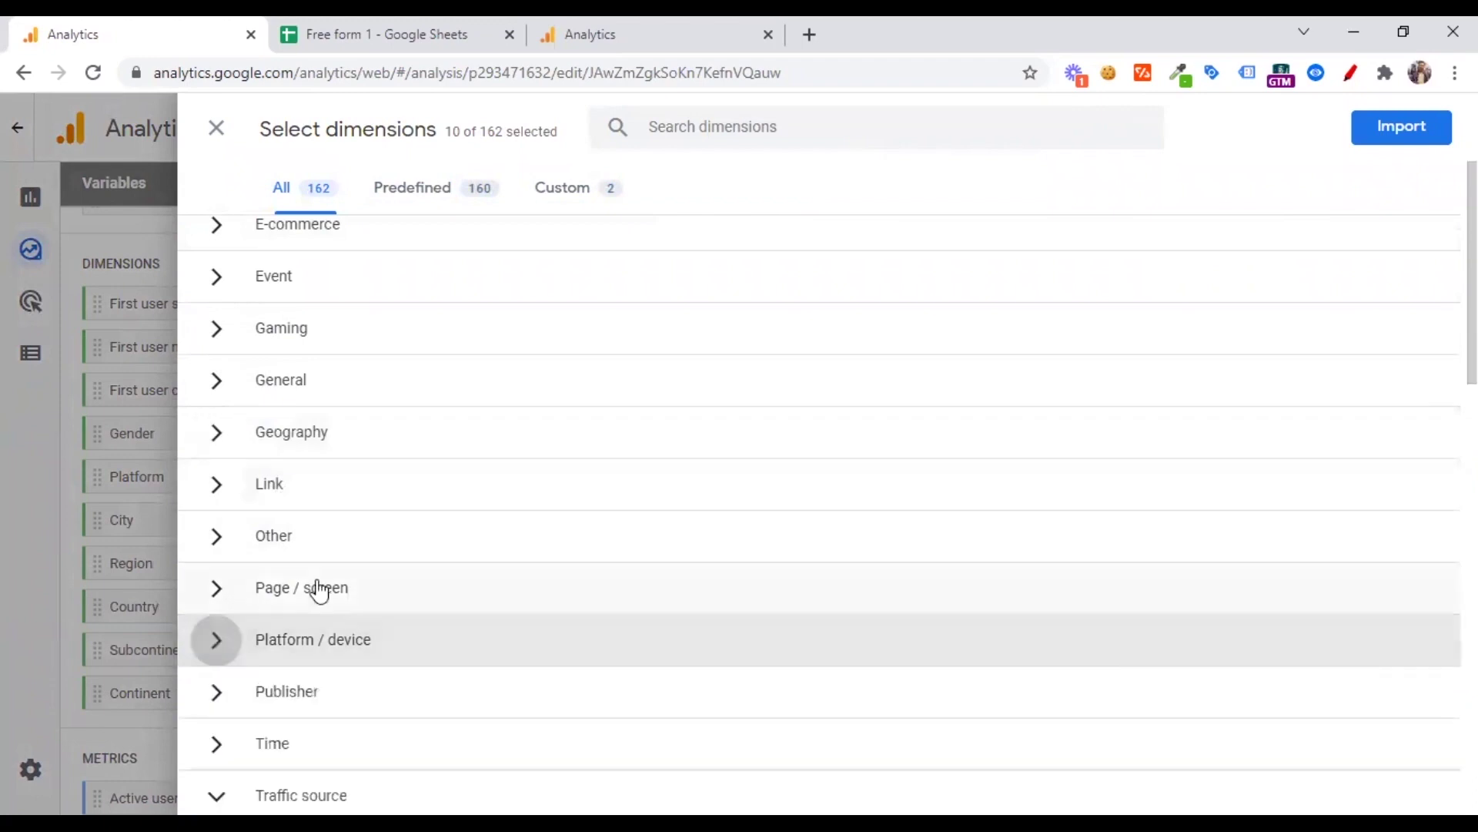
scroll(347, 568, down, 5)
click(218, 365)
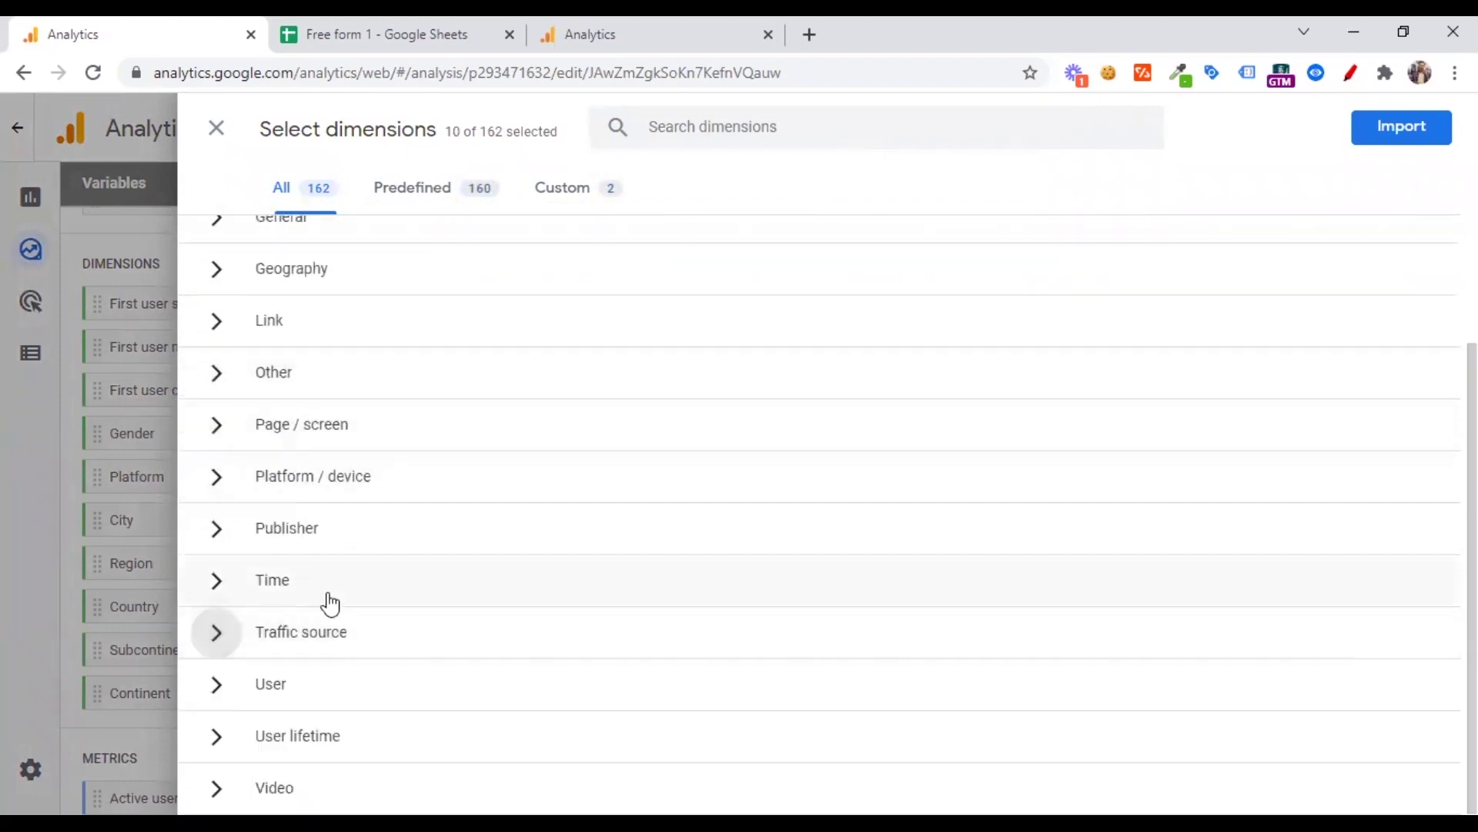
- Examine the dimensions in the Attribution category from Campaign to Source platform, and collapse the category again
scroll(331, 604, up, 5)
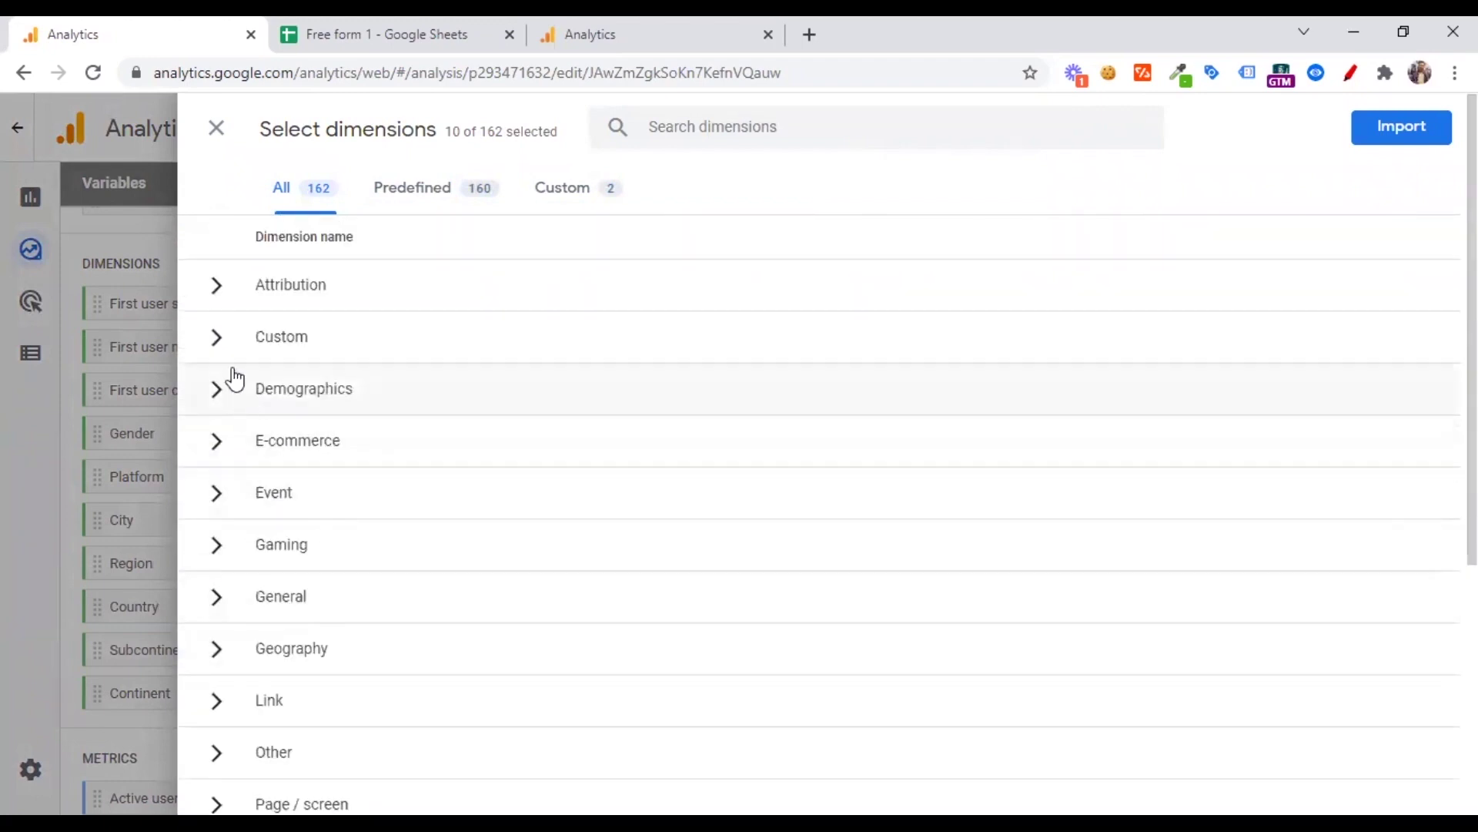
click(217, 286)
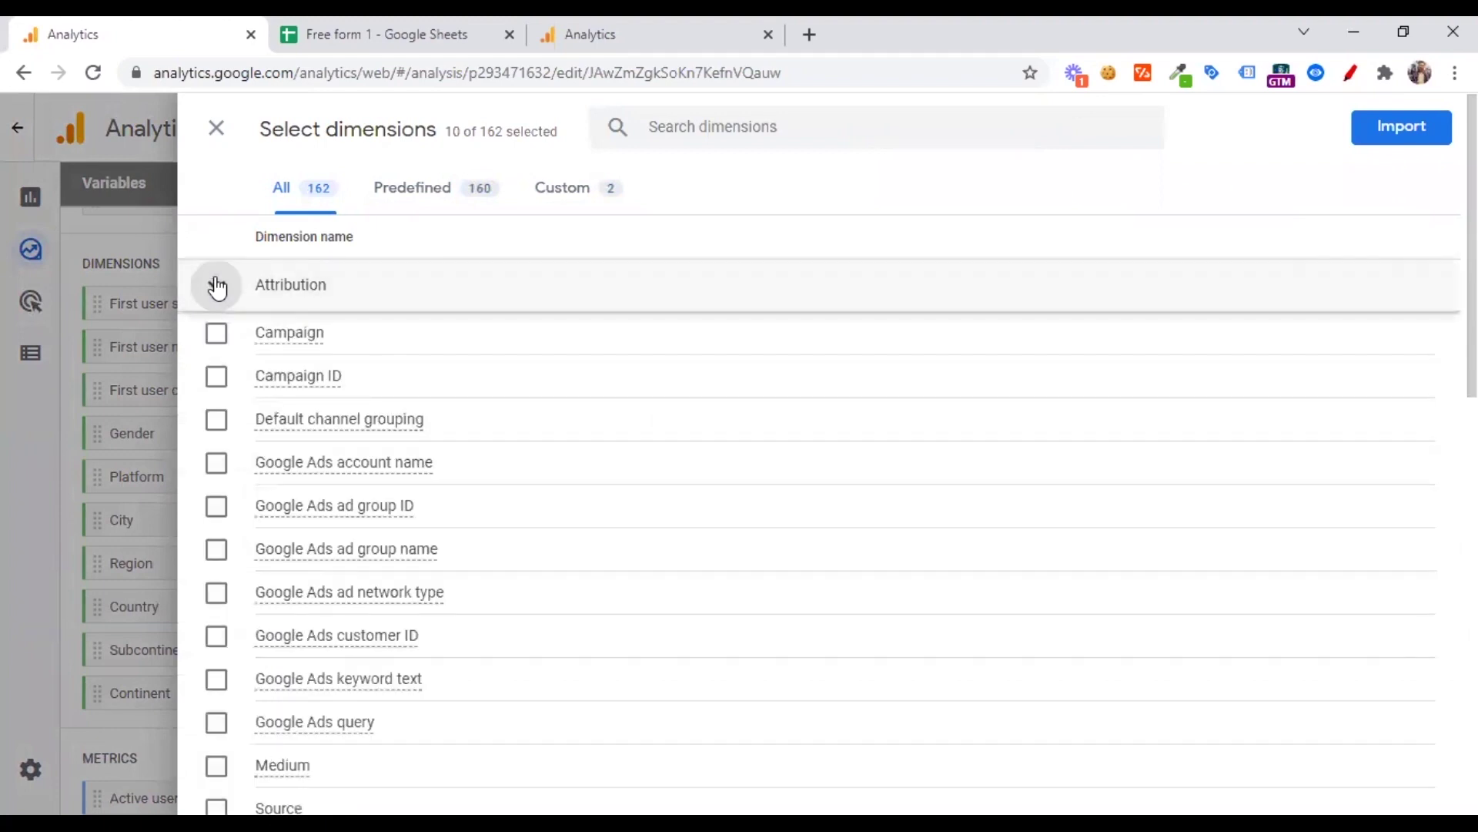
click(217, 285)
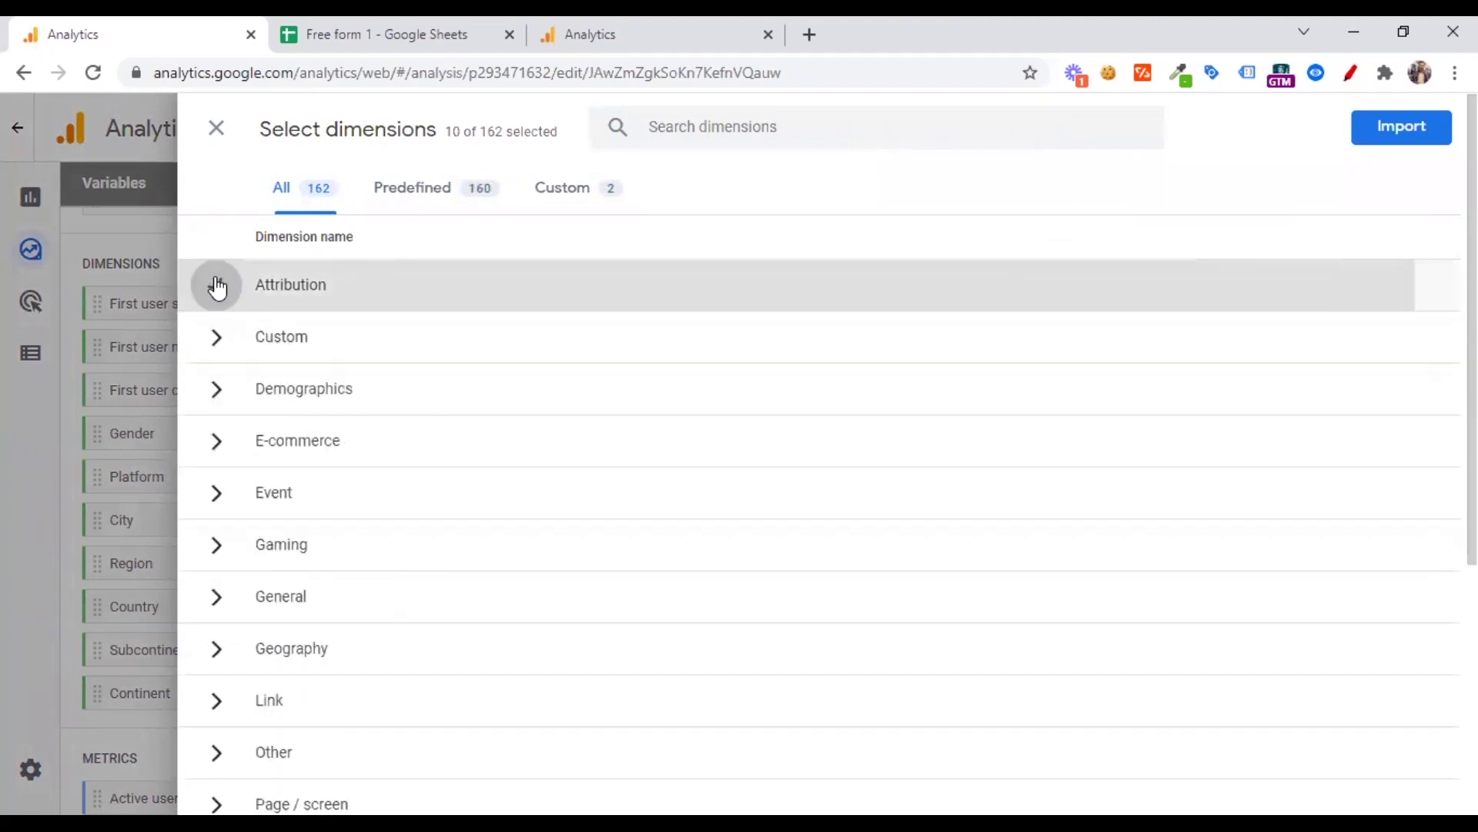
click(216, 286)
scroll(353, 571, down, 4)
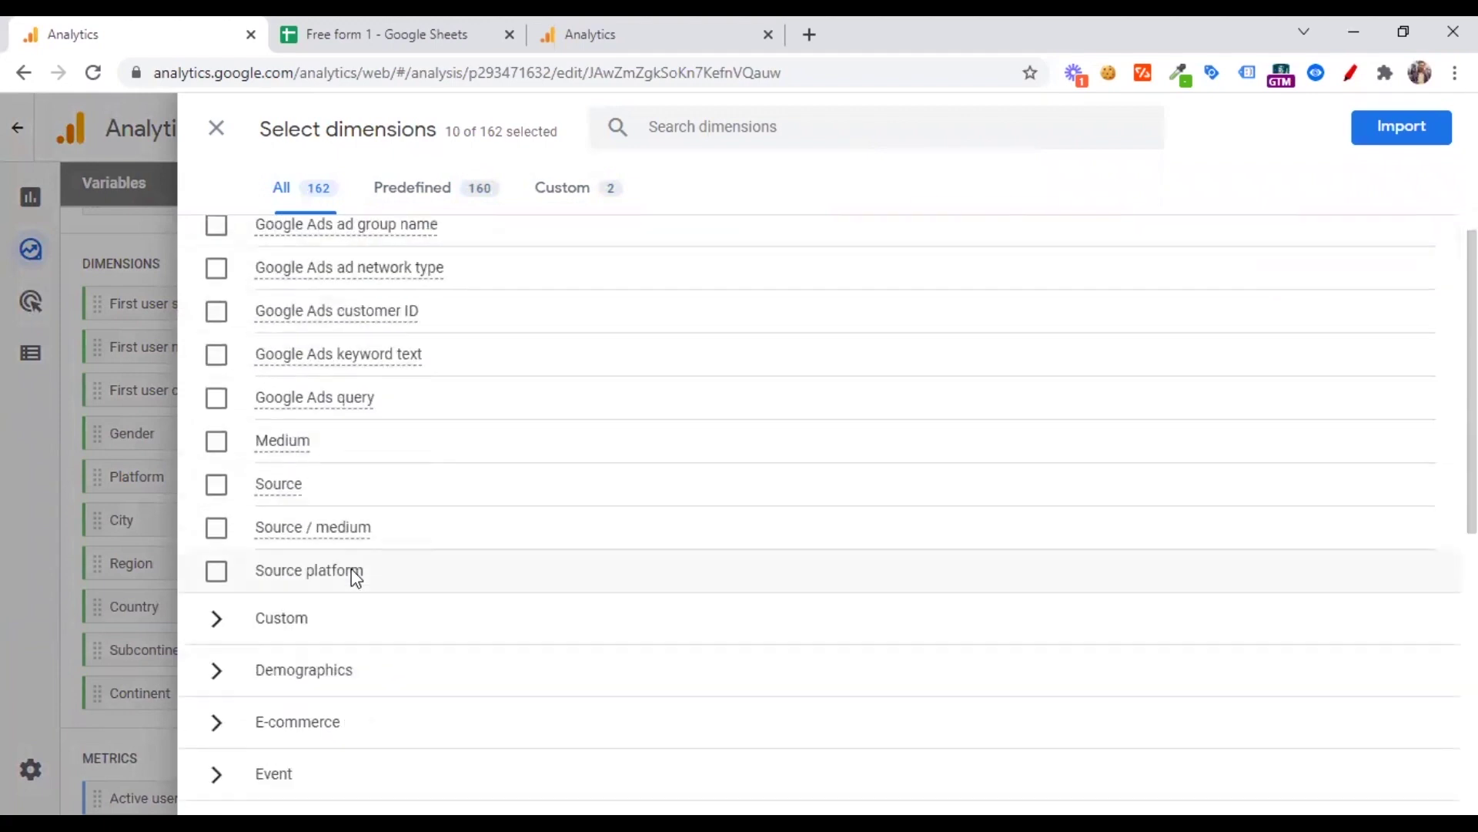
scroll(432, 585, down, 3)
scroll(436, 589, up, 6)
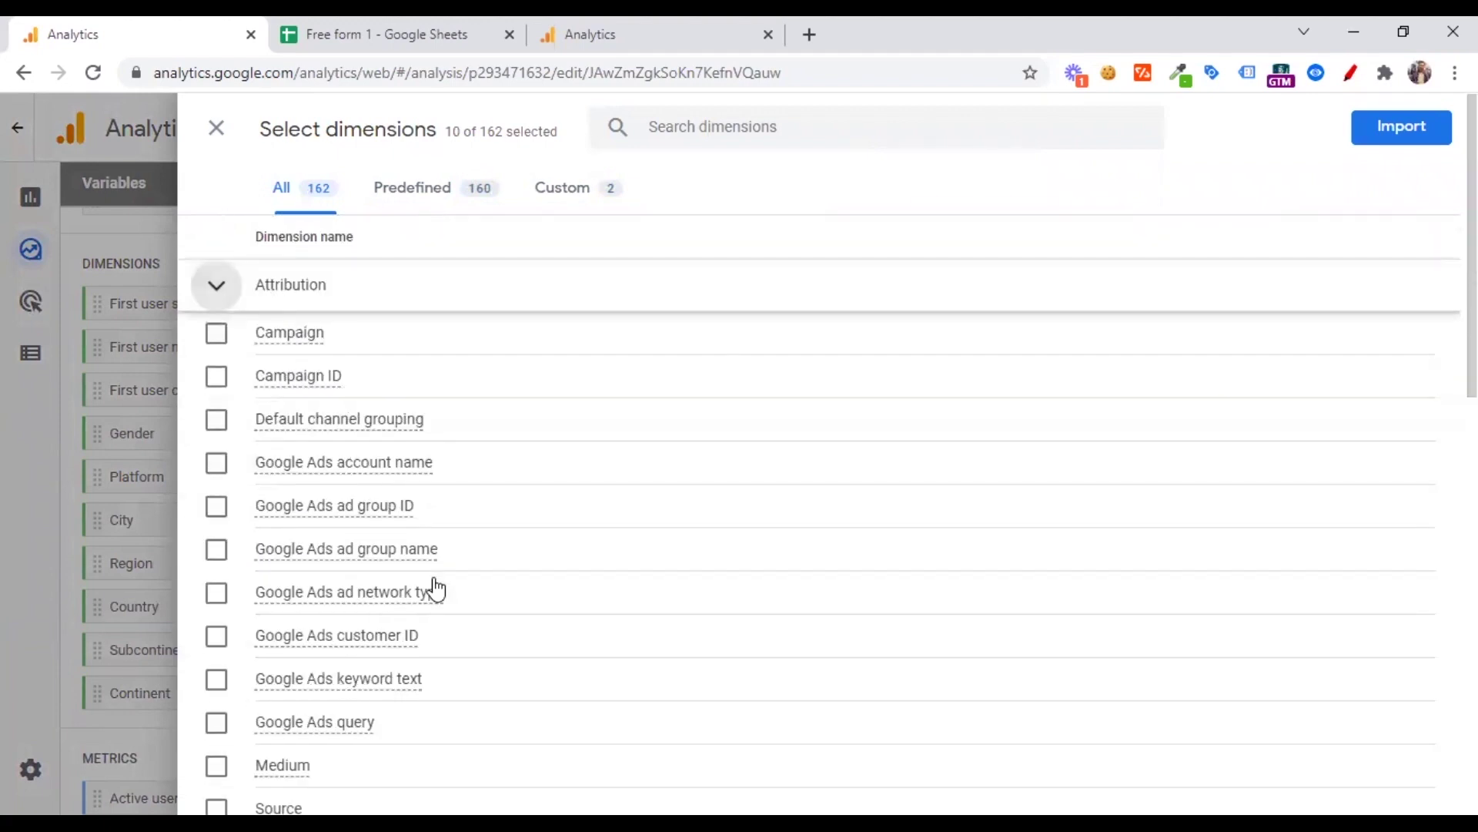
click(218, 290)
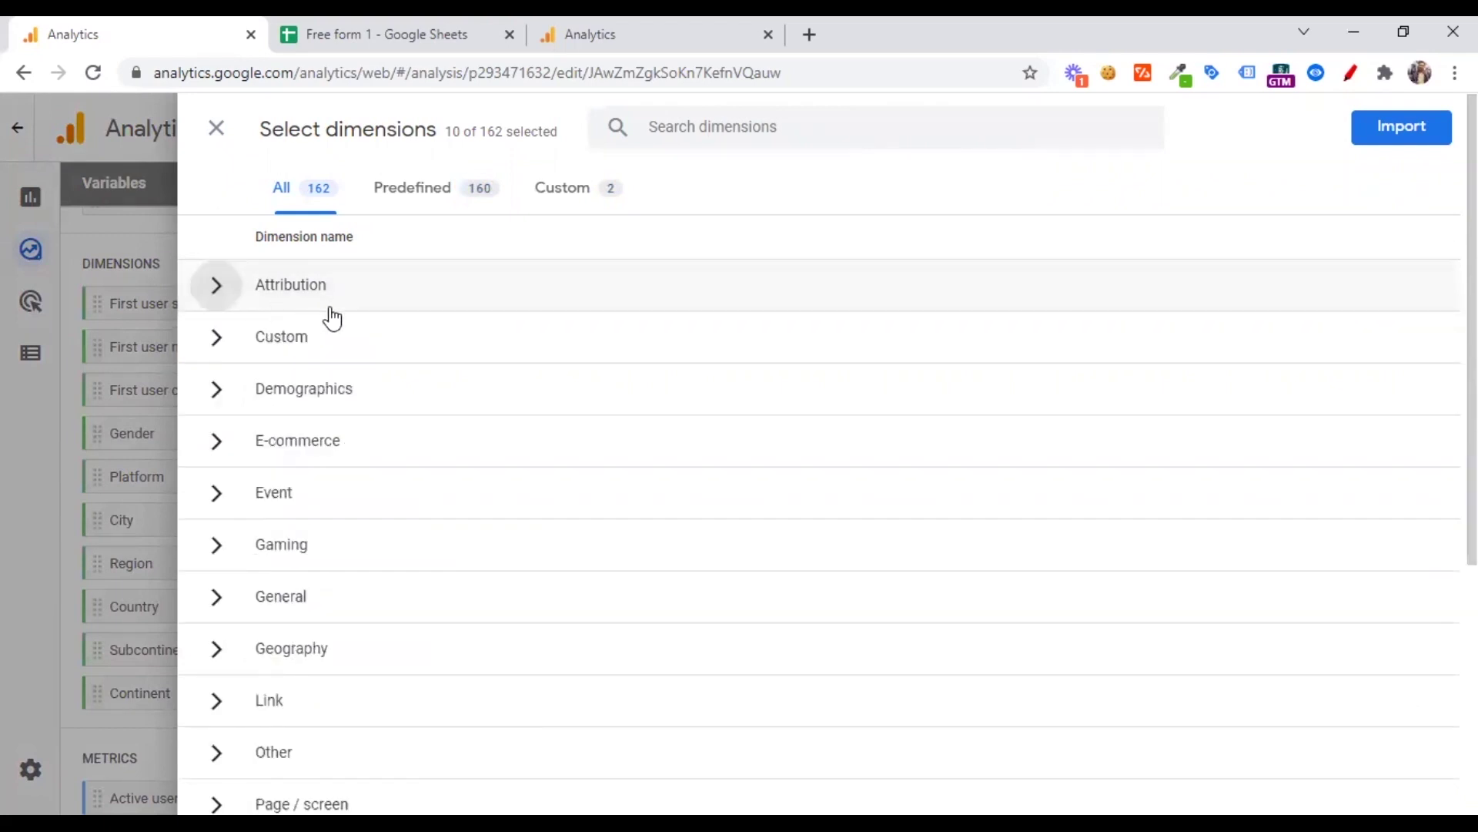
- Expand and collapse the Demographics, E-commerce and Event categories to review their dimensions
click(215, 392)
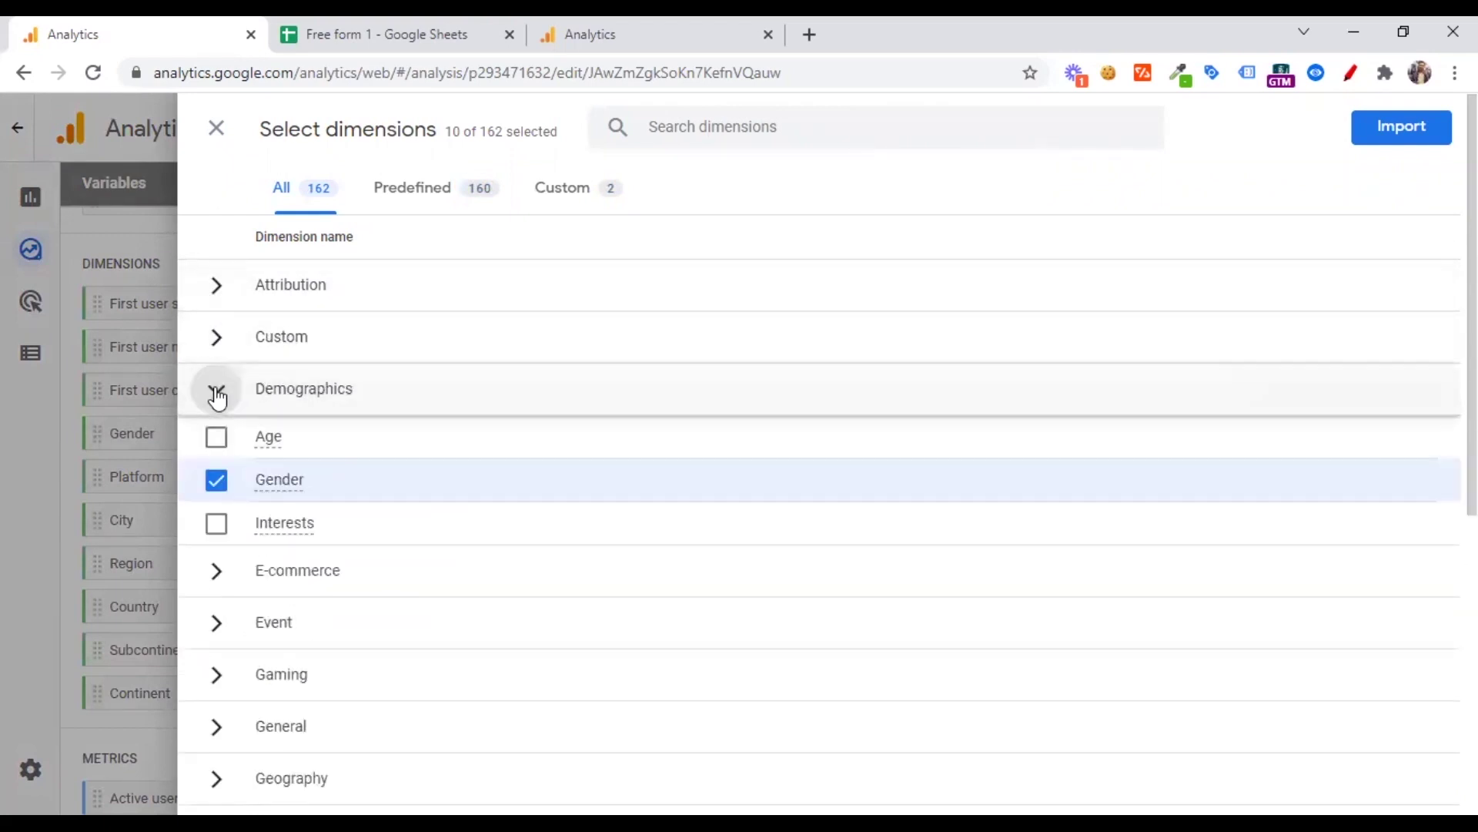
click(217, 395)
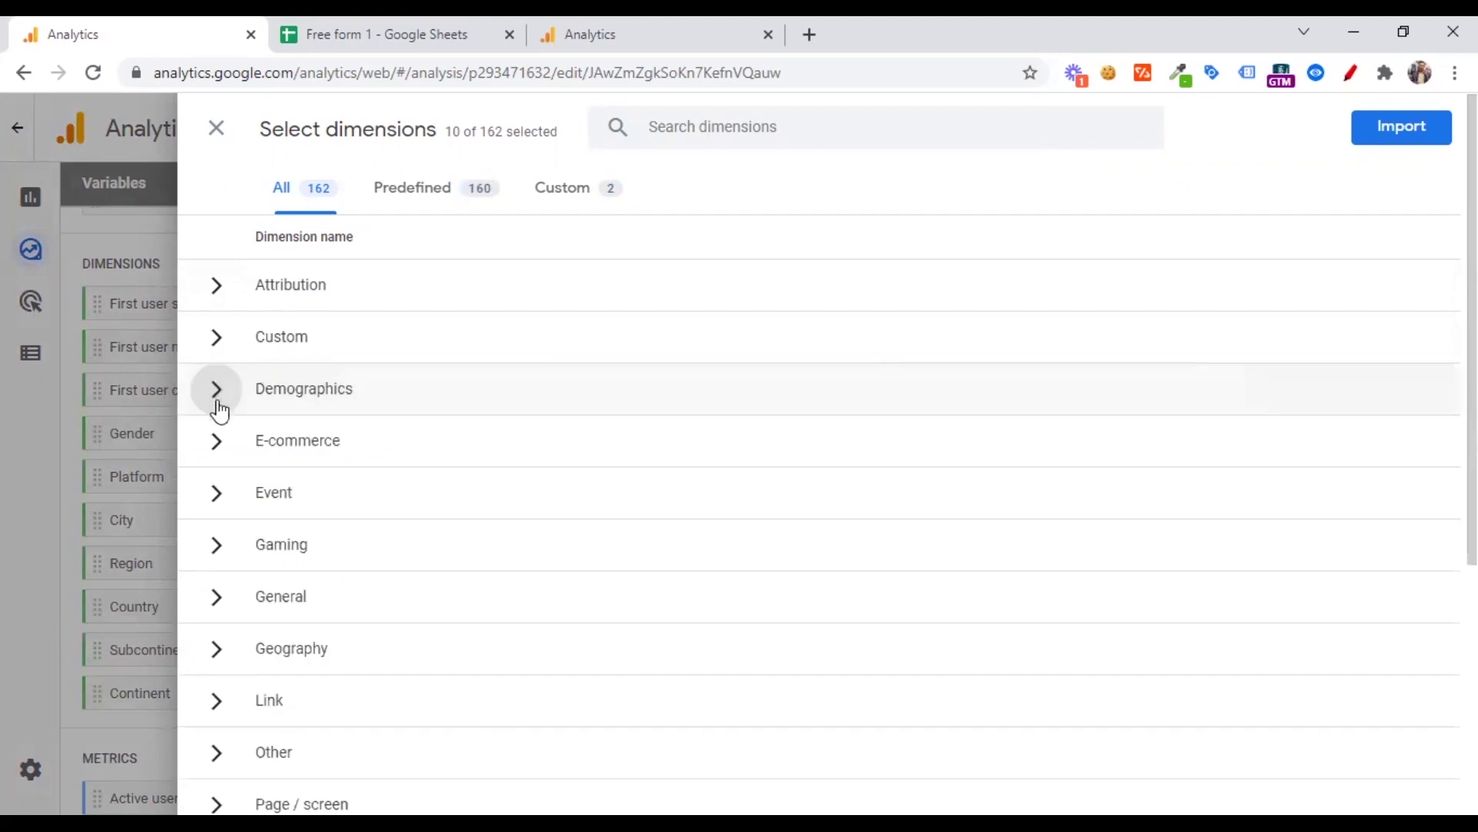
click(216, 442)
click(218, 447)
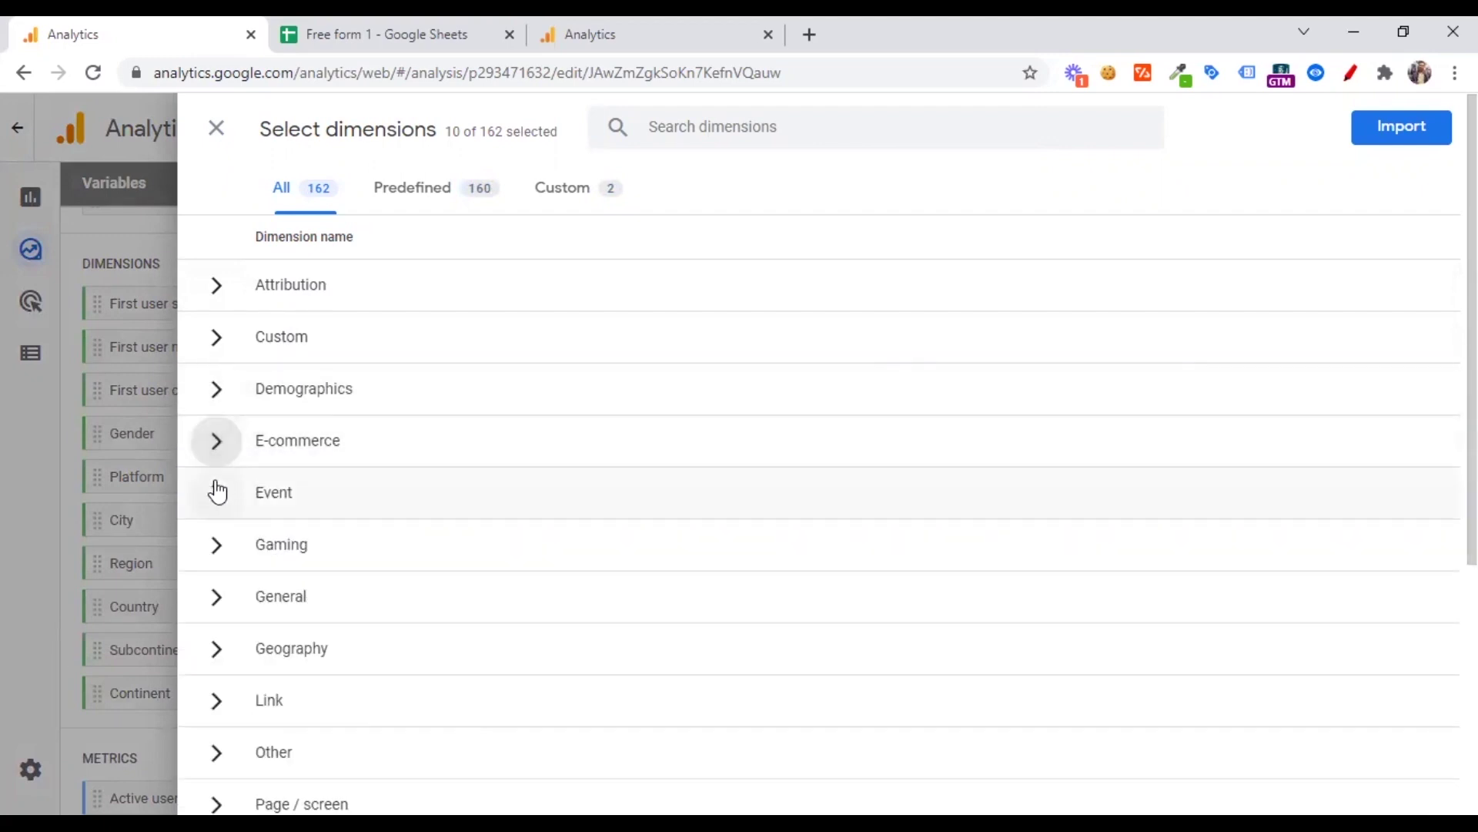
click(216, 497)
click(217, 497)
- Expand and collapse the General, Geography and Link categories to review their dimensions
scroll(243, 489, down, 3)
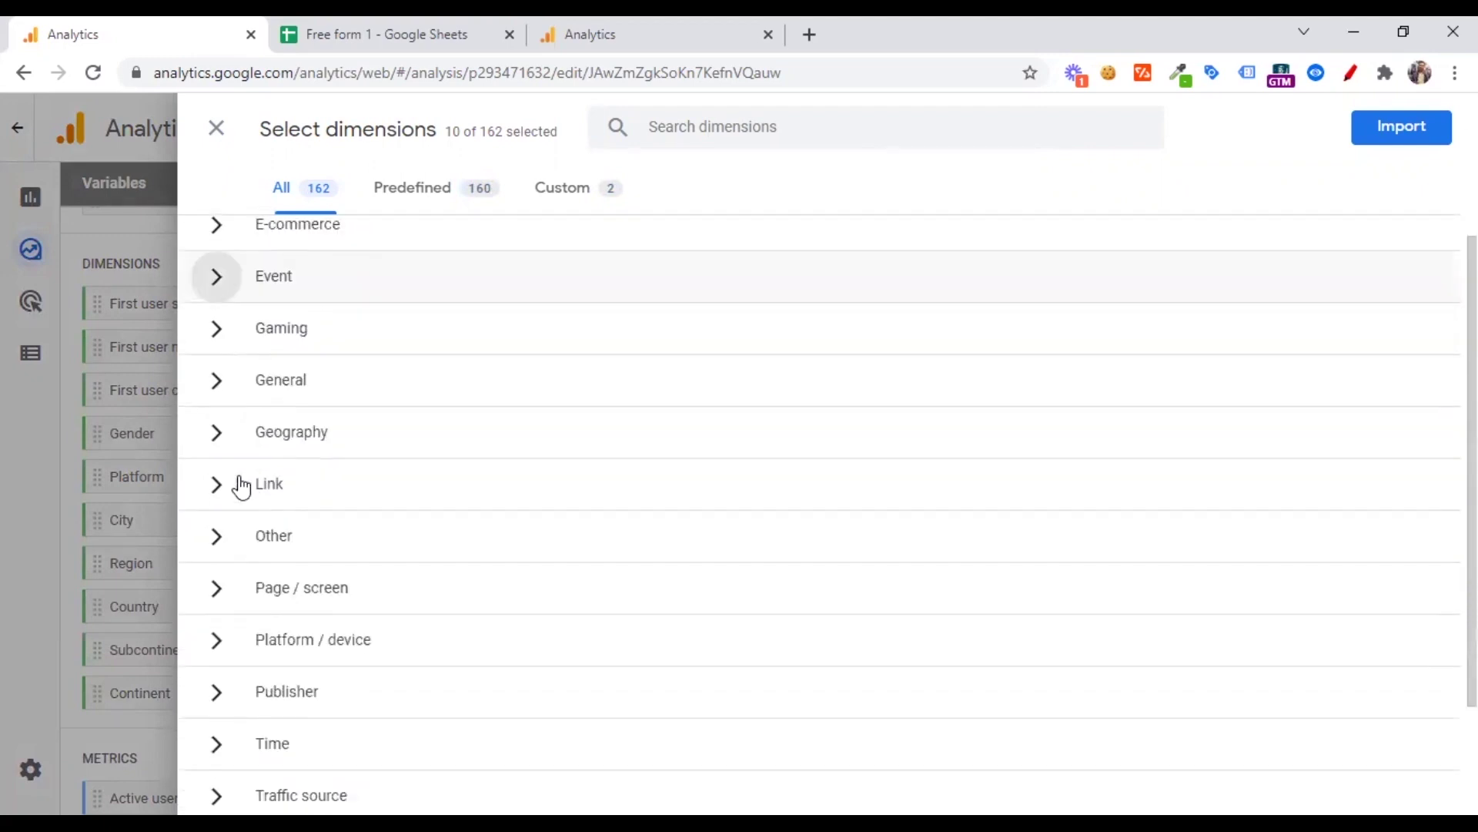
click(217, 383)
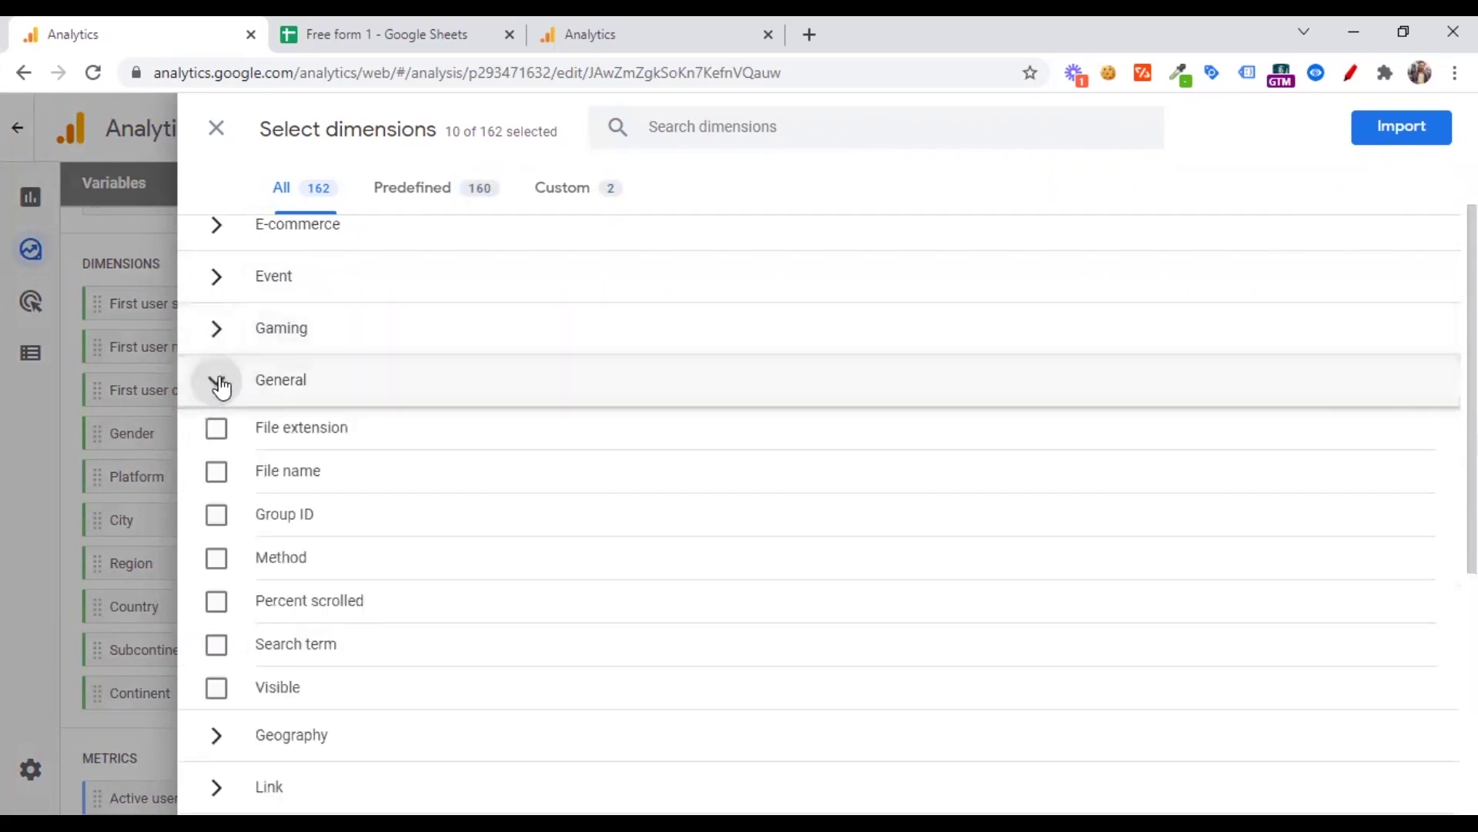
click(221, 385)
click(221, 436)
click(221, 436)
click(216, 489)
click(216, 493)
- Review the Page / screen and Platform / device dimensions, and close the dimension picker without importing anything
scroll(254, 492, down, 2)
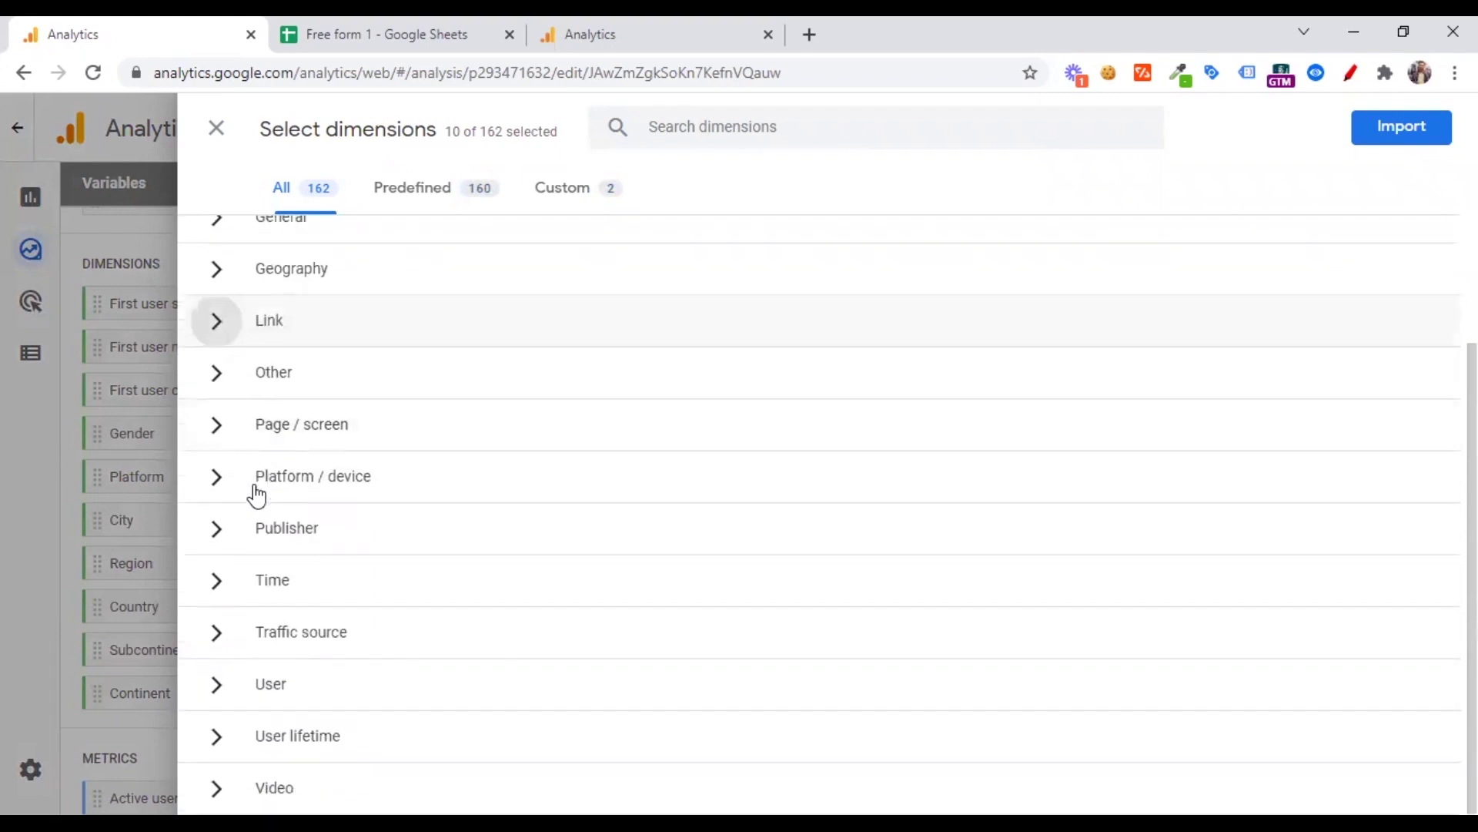
click(214, 431)
click(214, 431)
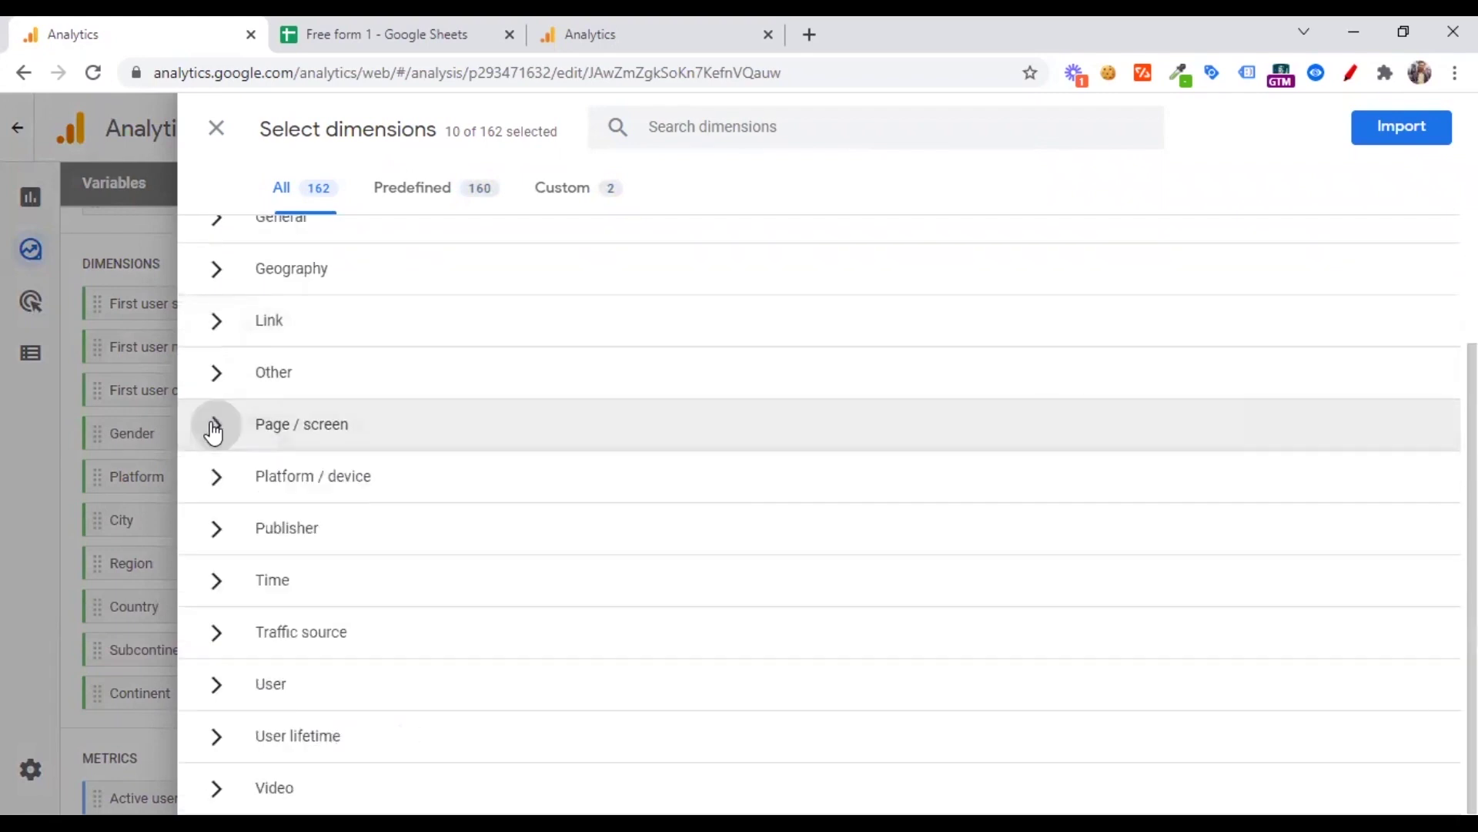
click(216, 484)
click(219, 488)
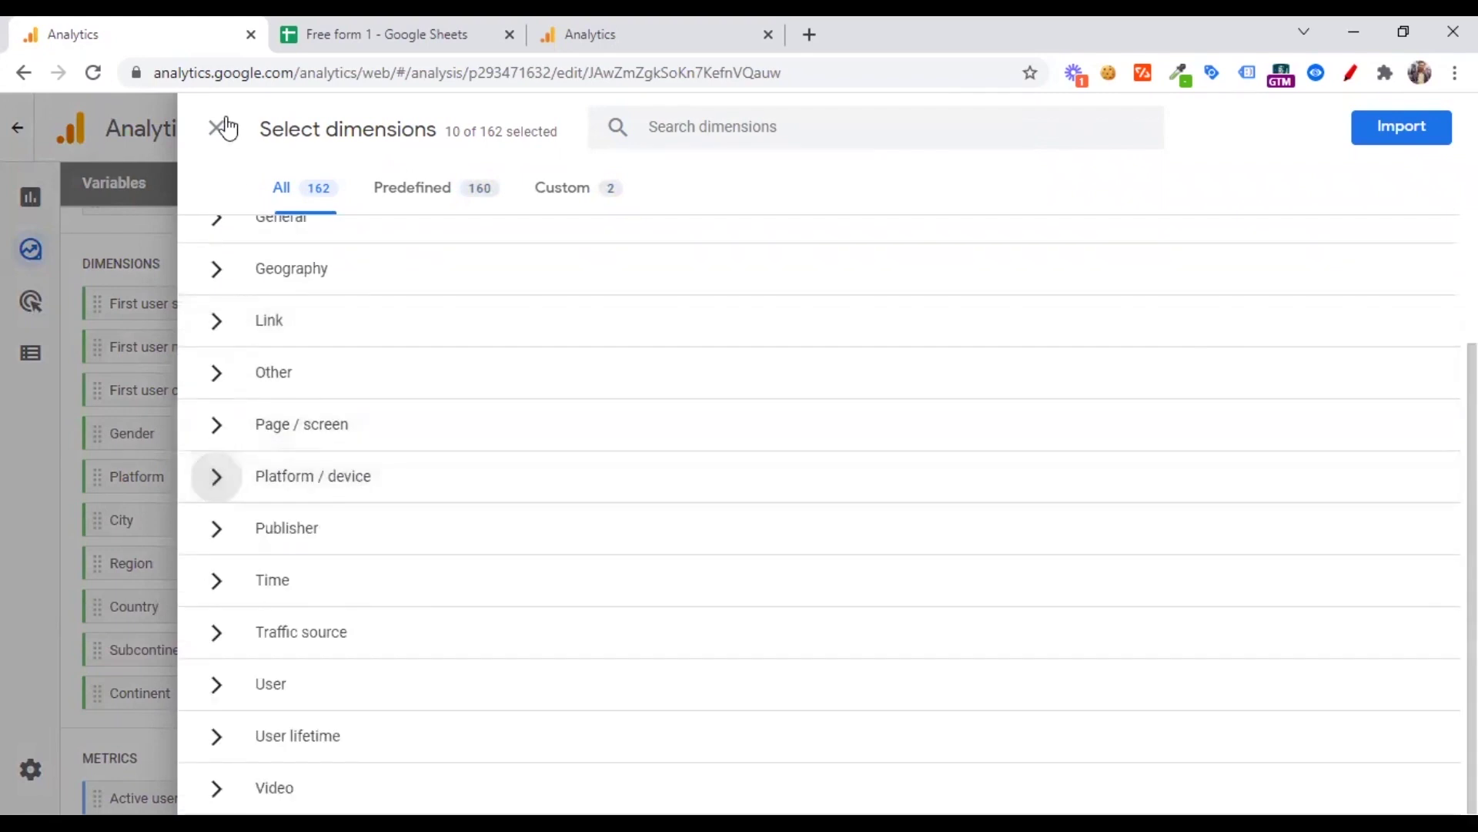
click(225, 127)
- Open the exploration's metric picker and collapse the expanded E-commerce, Event, Session and User categories
scroll(201, 555, down, 2)
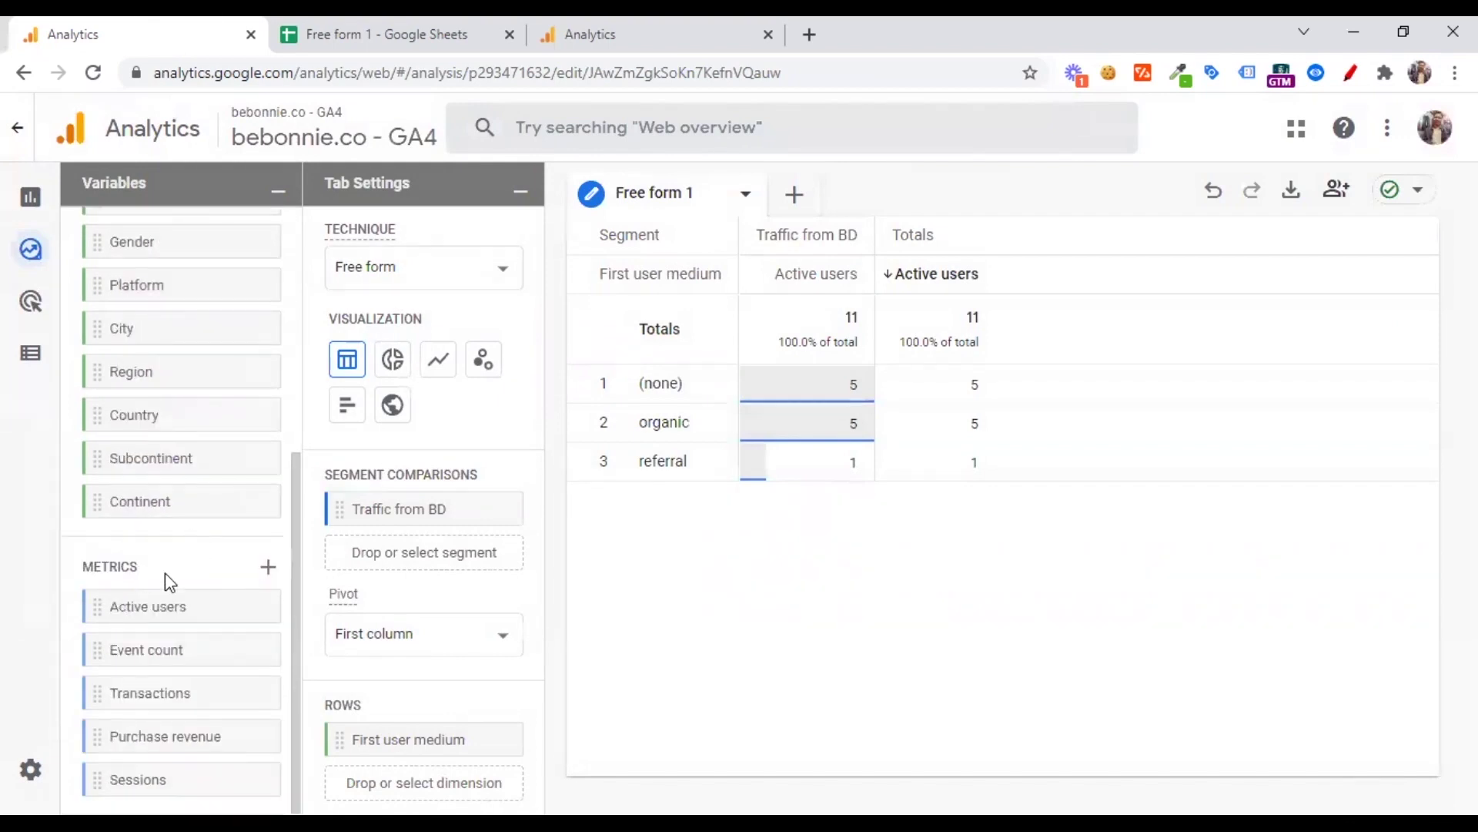
click(265, 569)
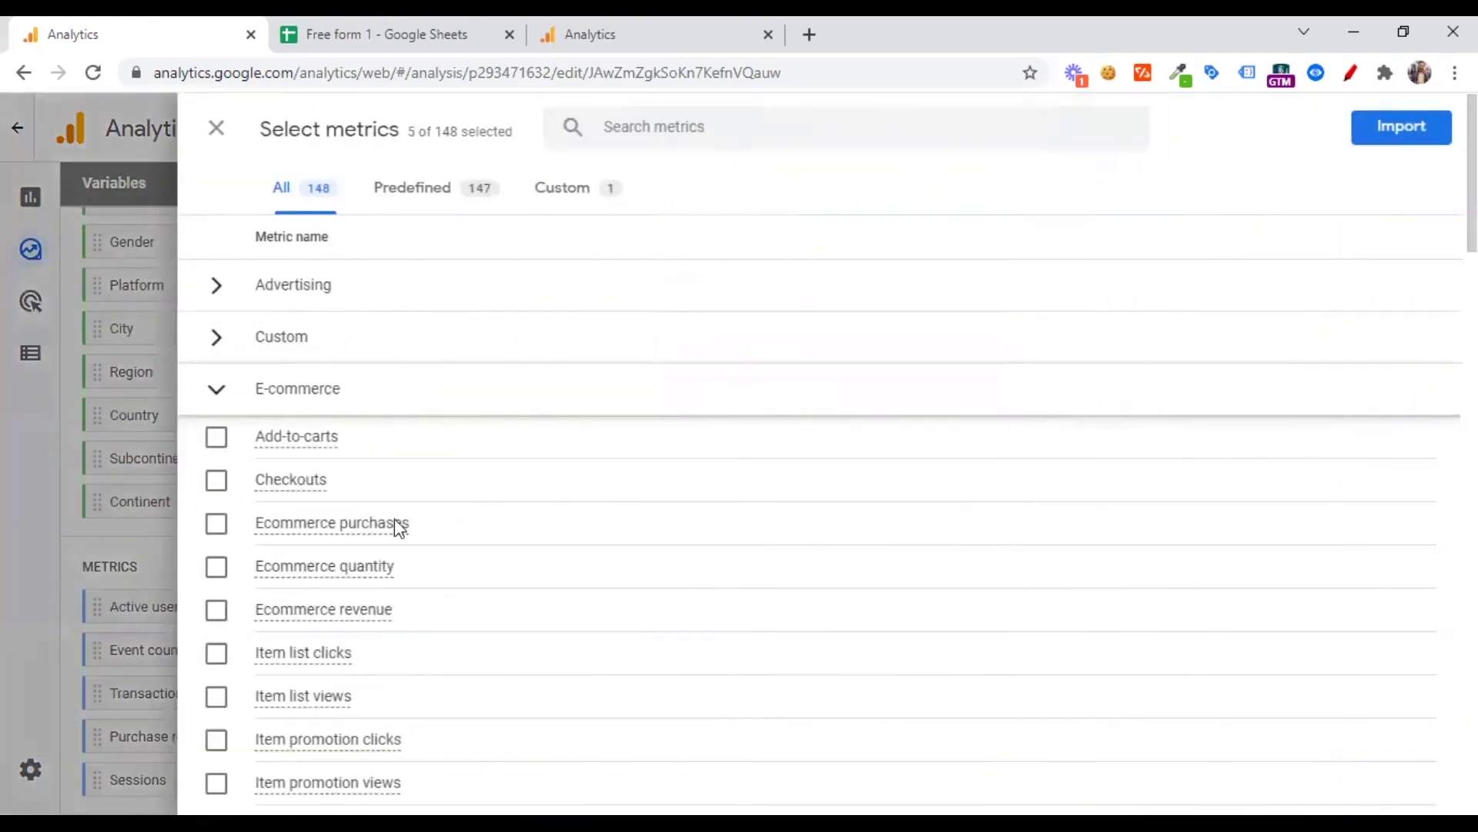
click(219, 391)
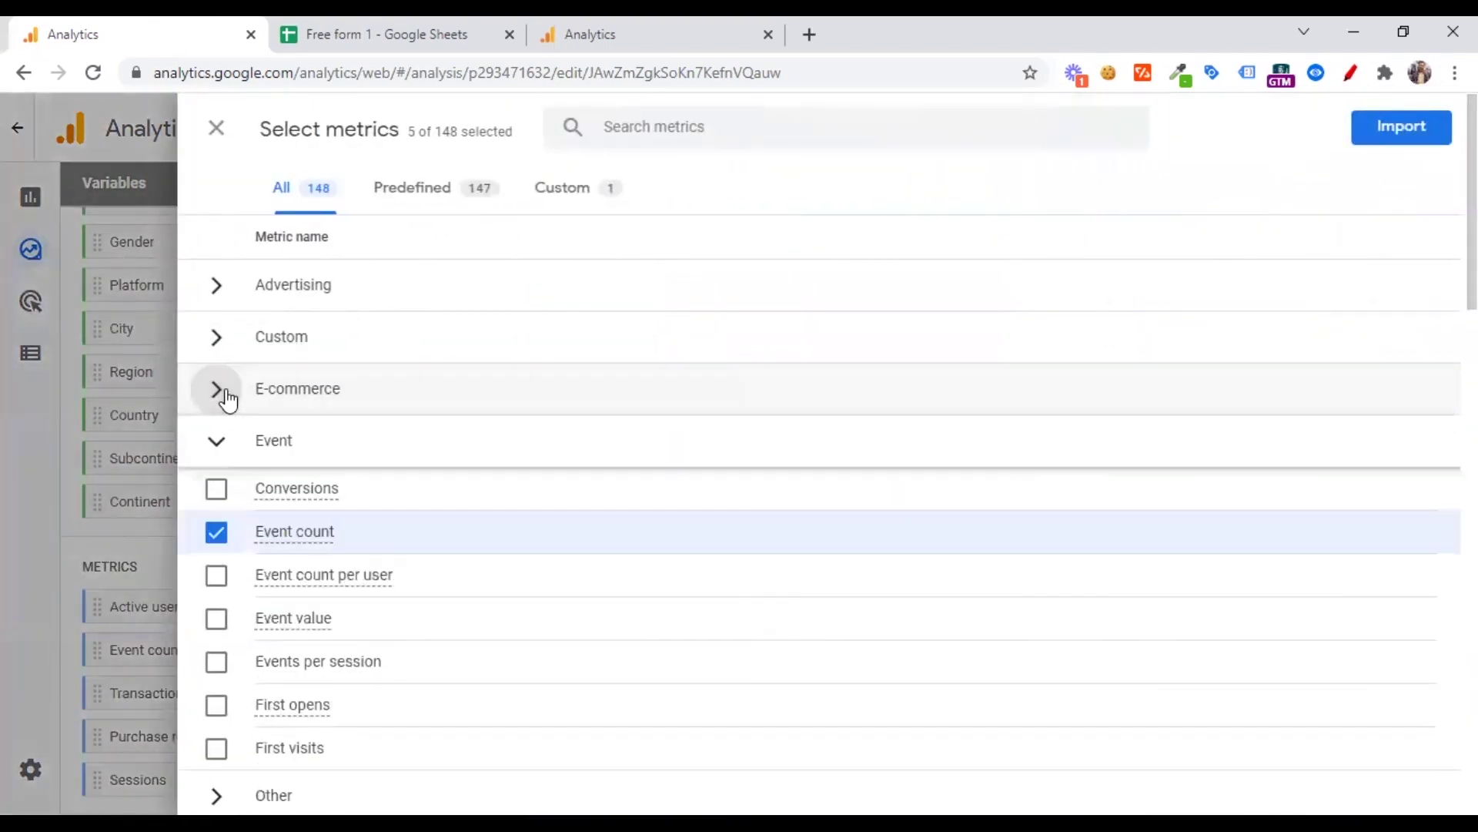
click(216, 443)
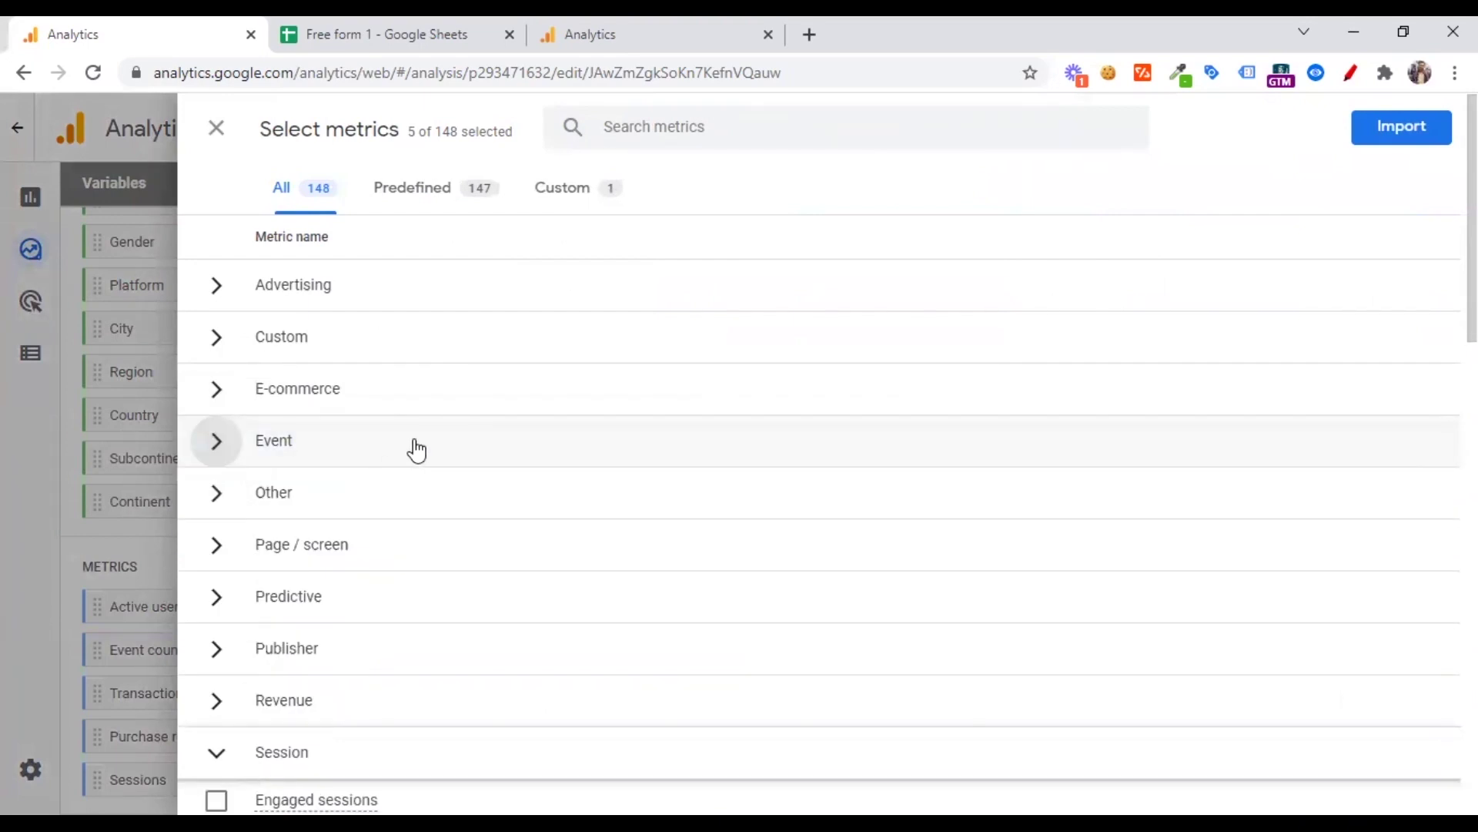
scroll(413, 460, down, 4)
click(205, 428)
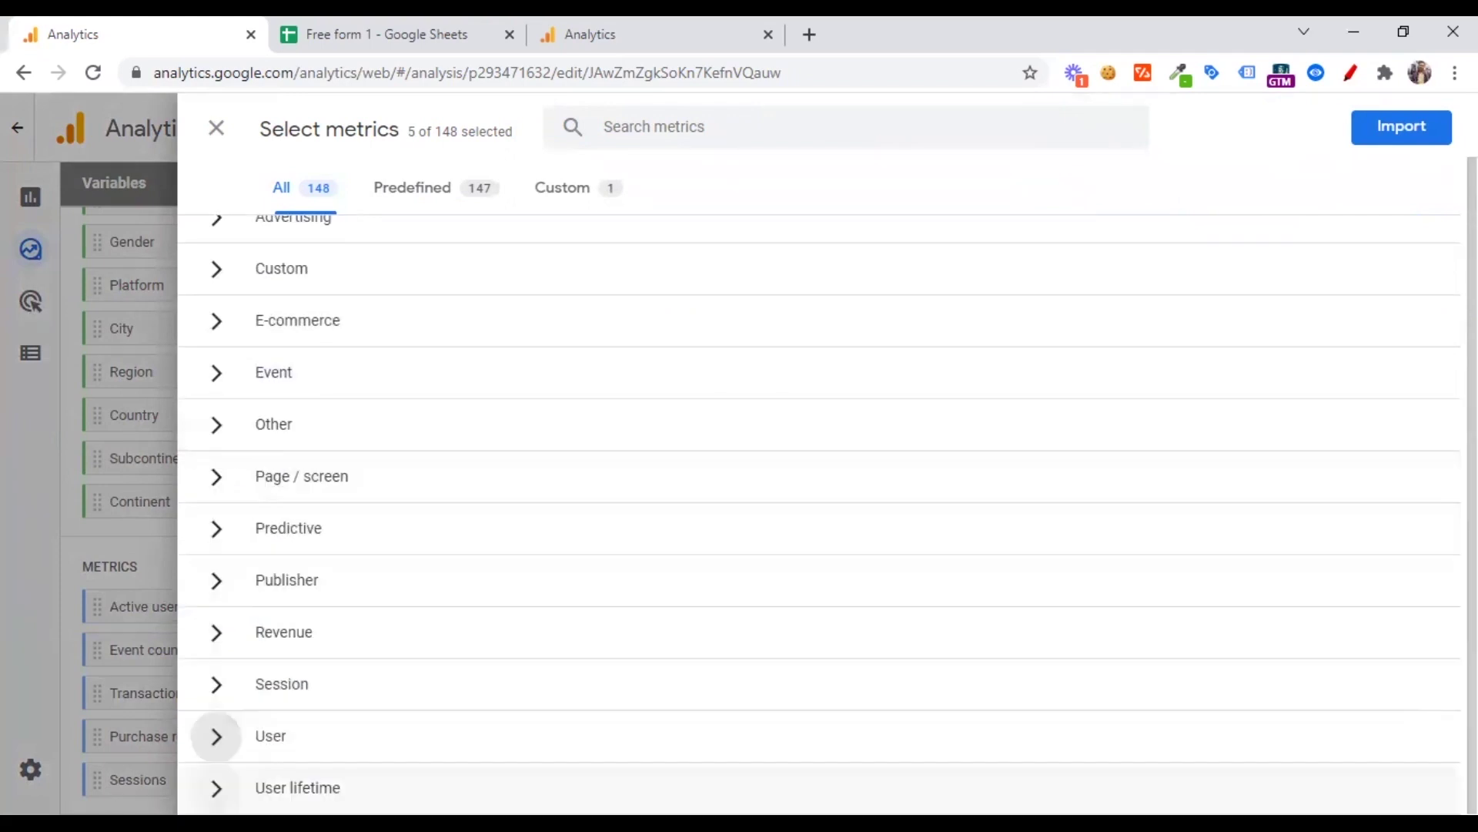
- Examine the metrics in the User lifetime category and collapse it again
click(217, 787)
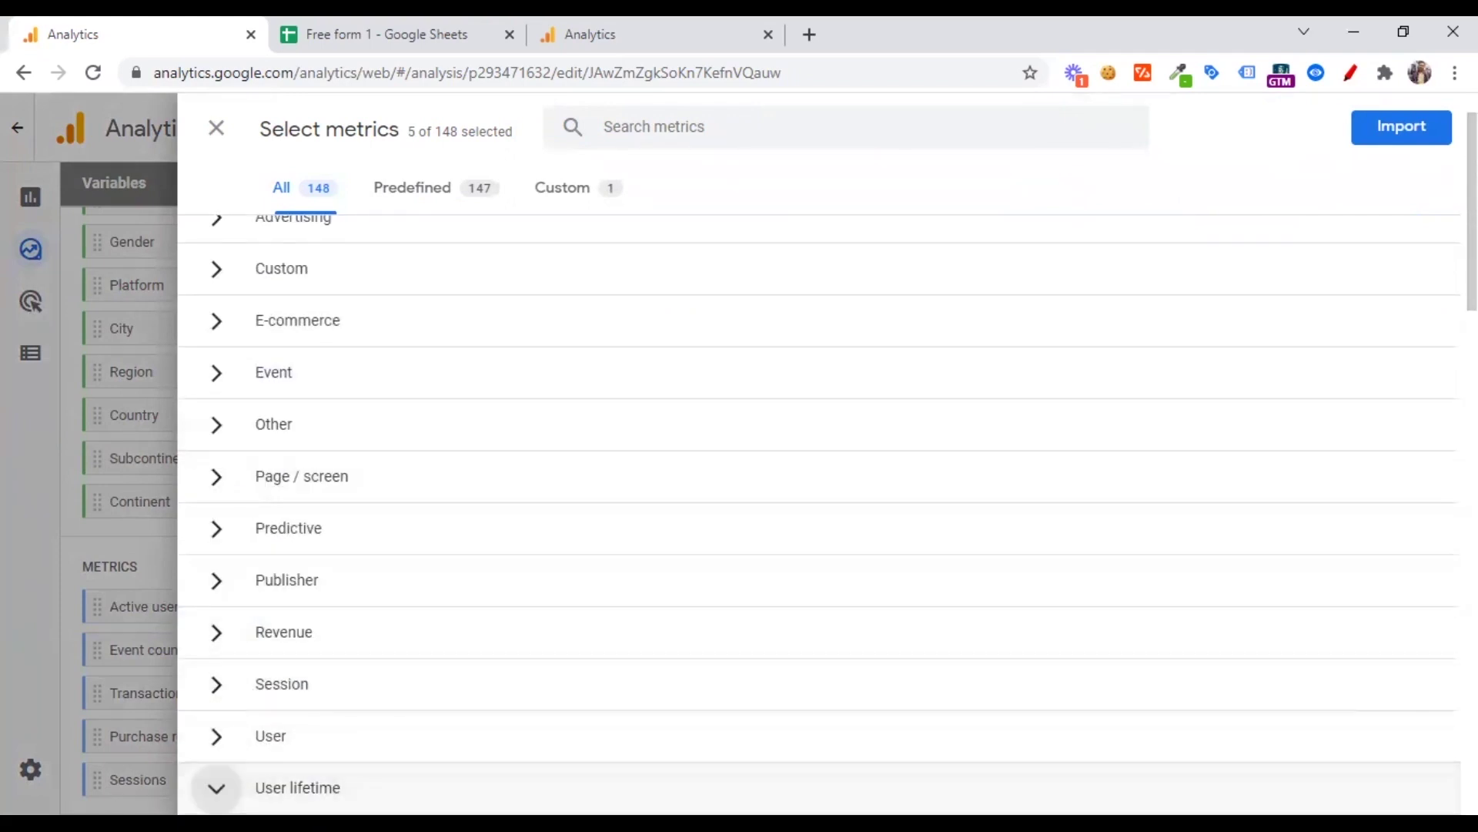
scroll(240, 652, down, 3)
scroll(245, 653, up, 4)
scroll(248, 655, down, 4)
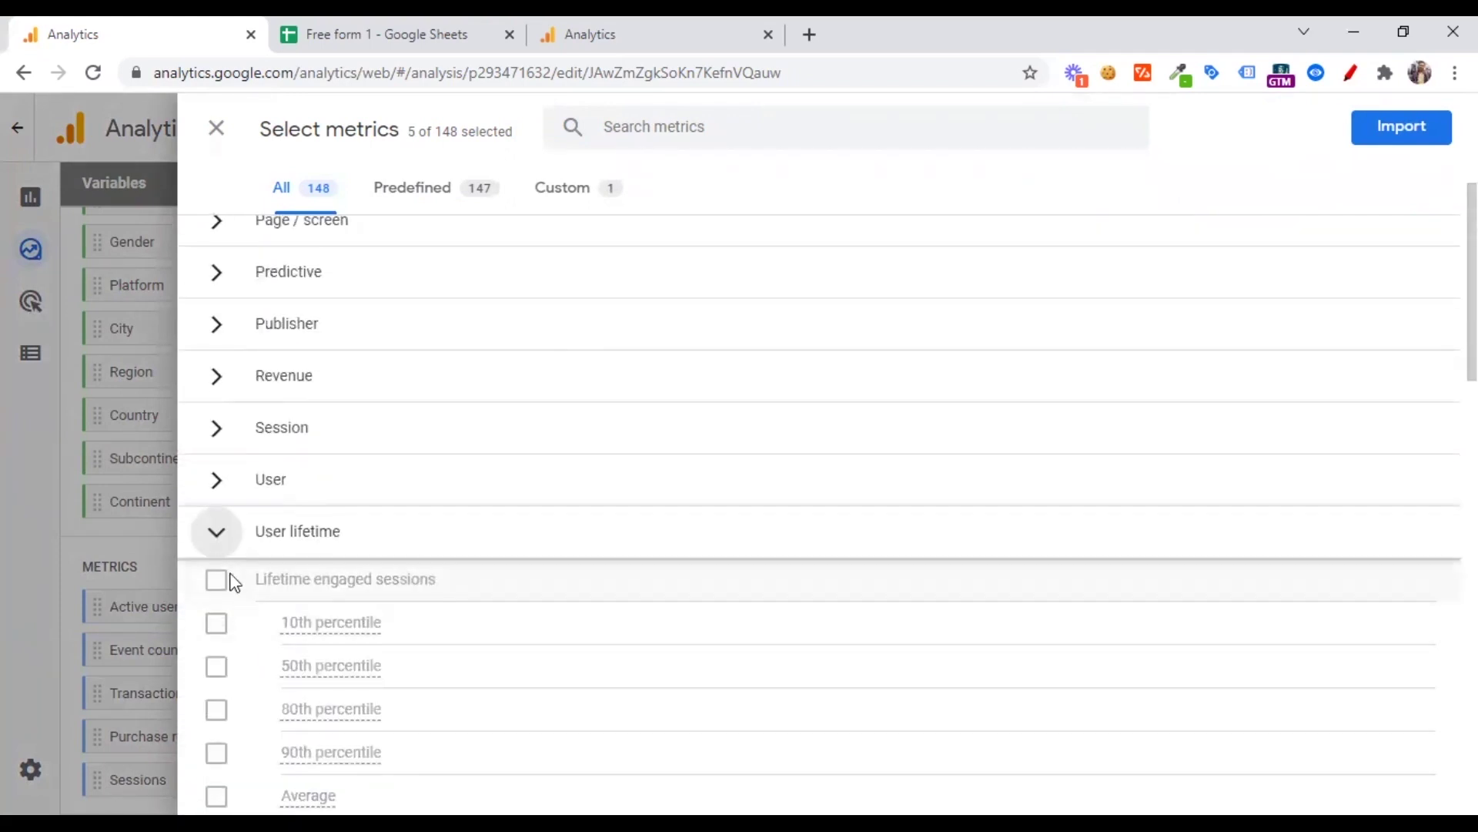
click(215, 532)
- Examine the metrics in the User category from 1-day repeat purchasers to WAU / MAU, and those in the Session category
click(217, 751)
scroll(246, 655, down, 4)
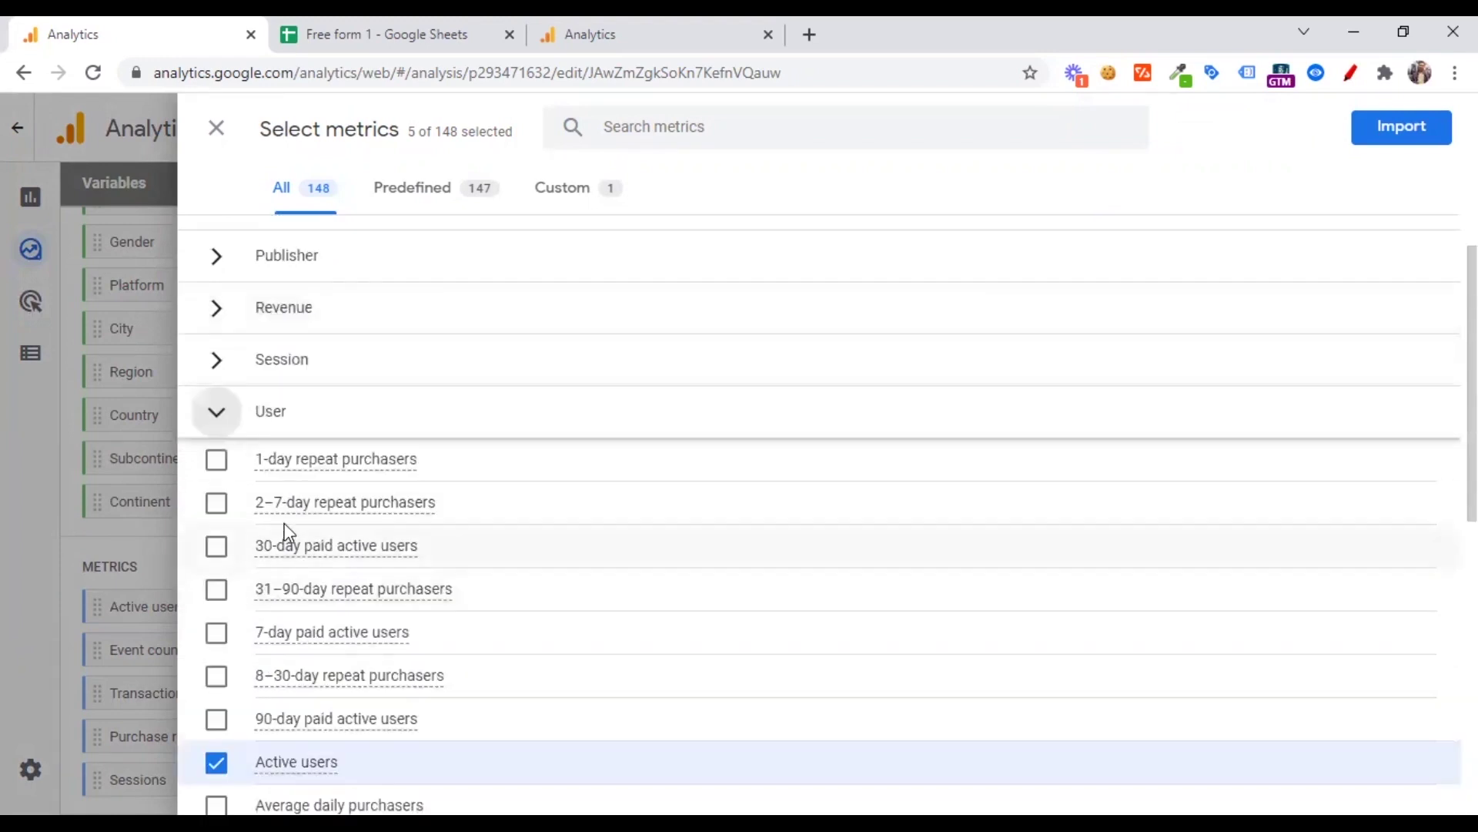
scroll(232, 677, down, 5)
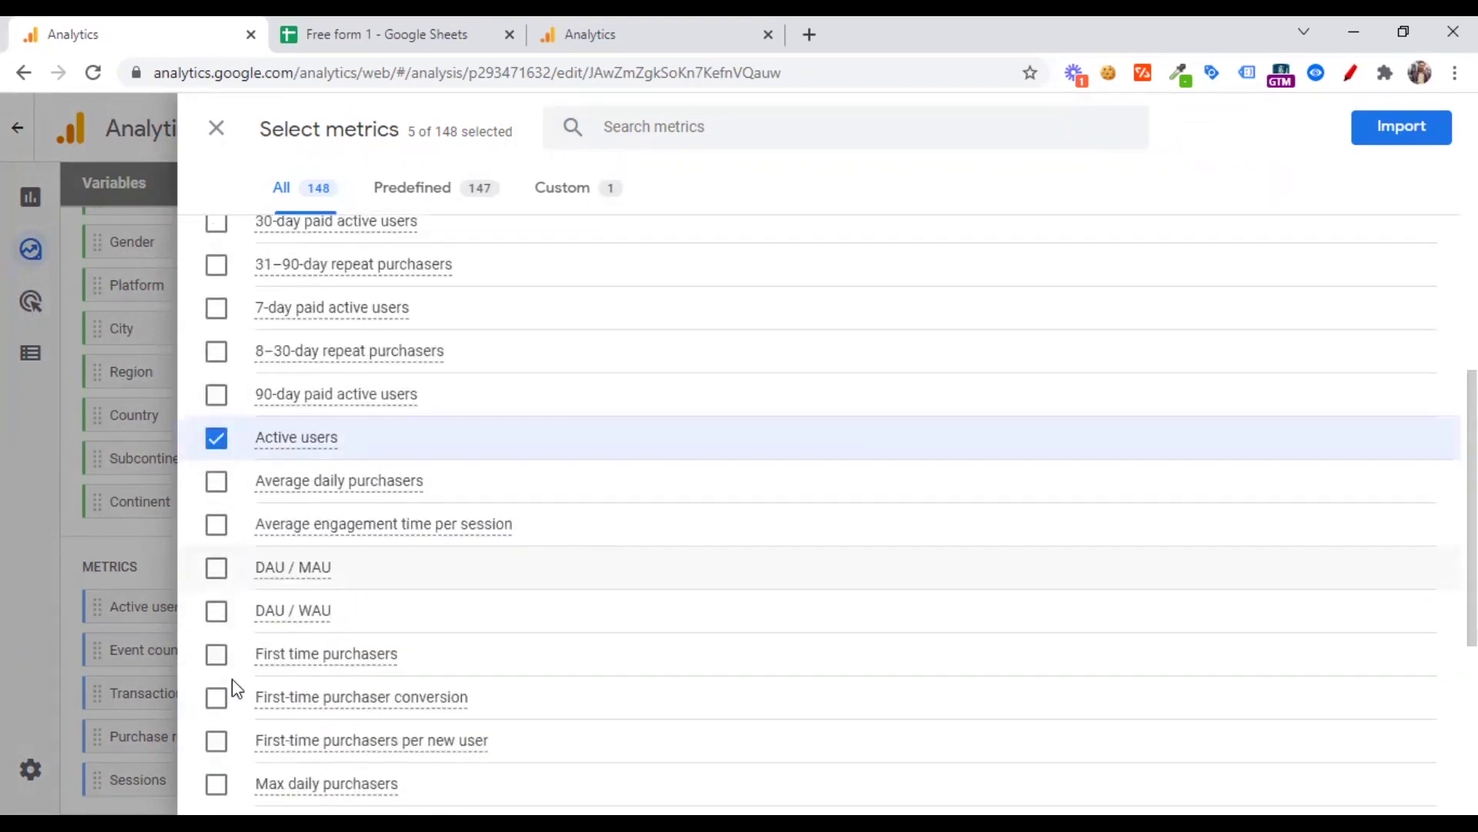
scroll(233, 677, down, 4)
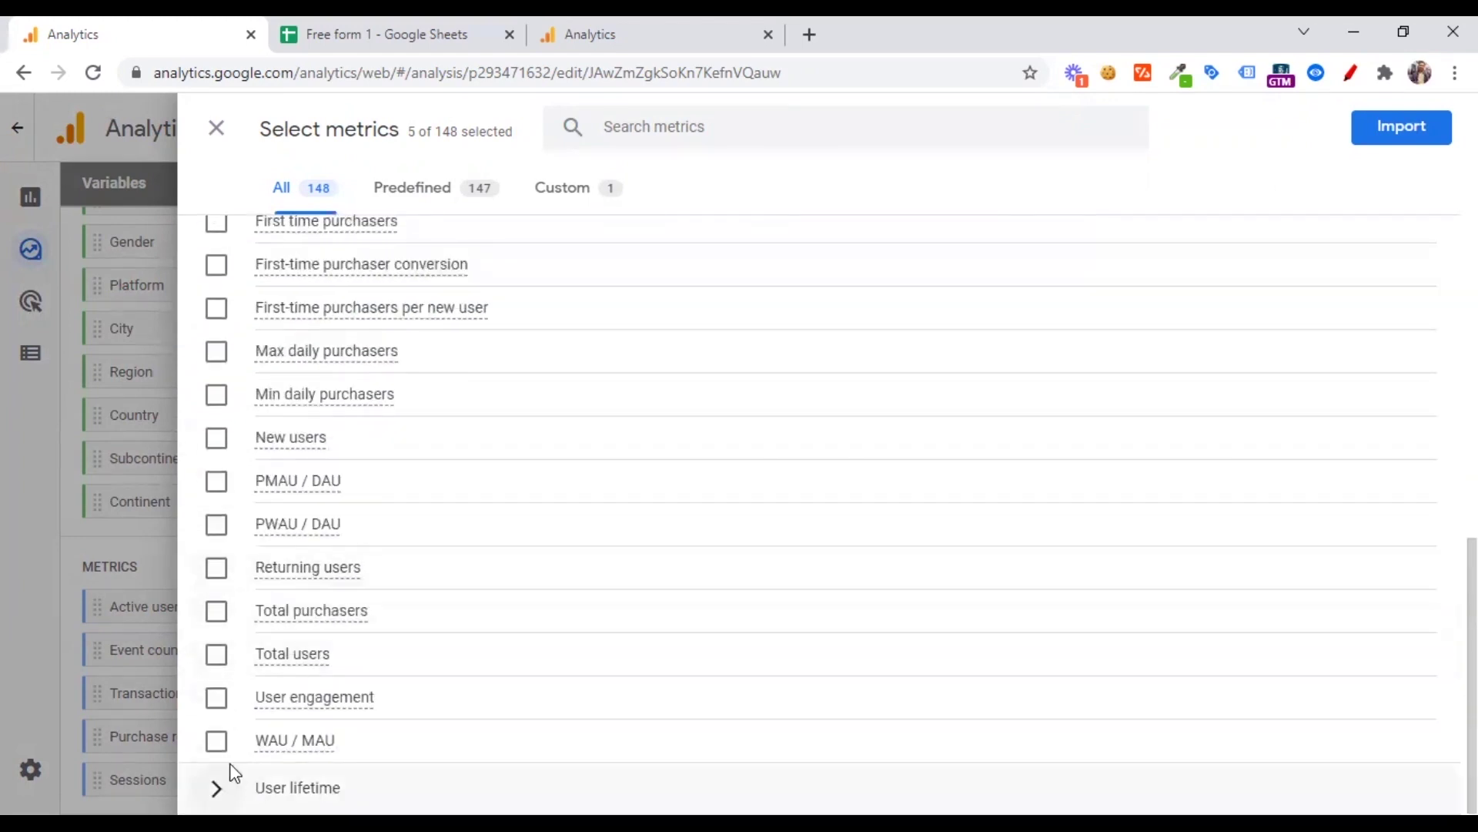
scroll(339, 646, up, 10)
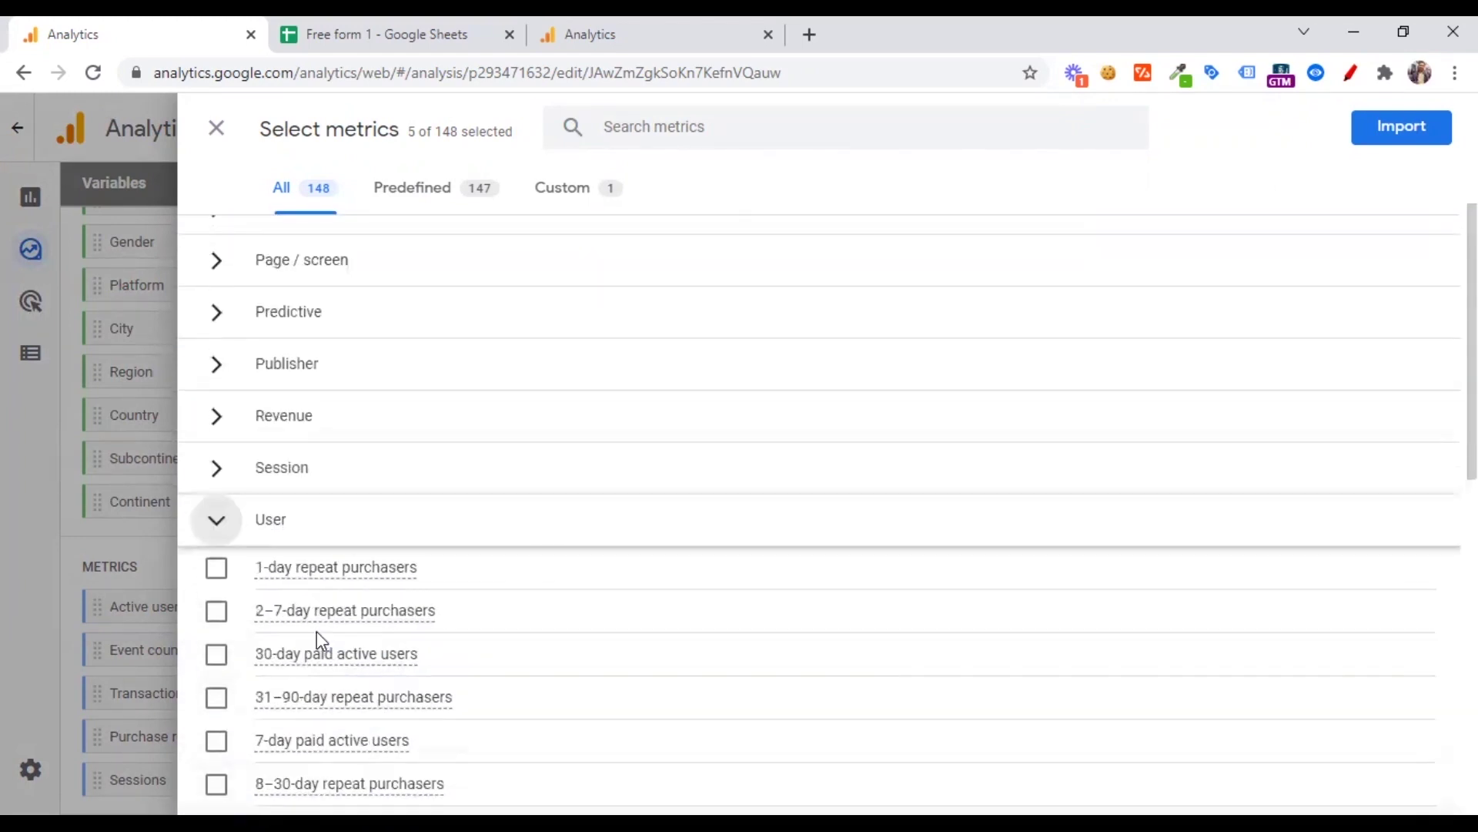
click(209, 537)
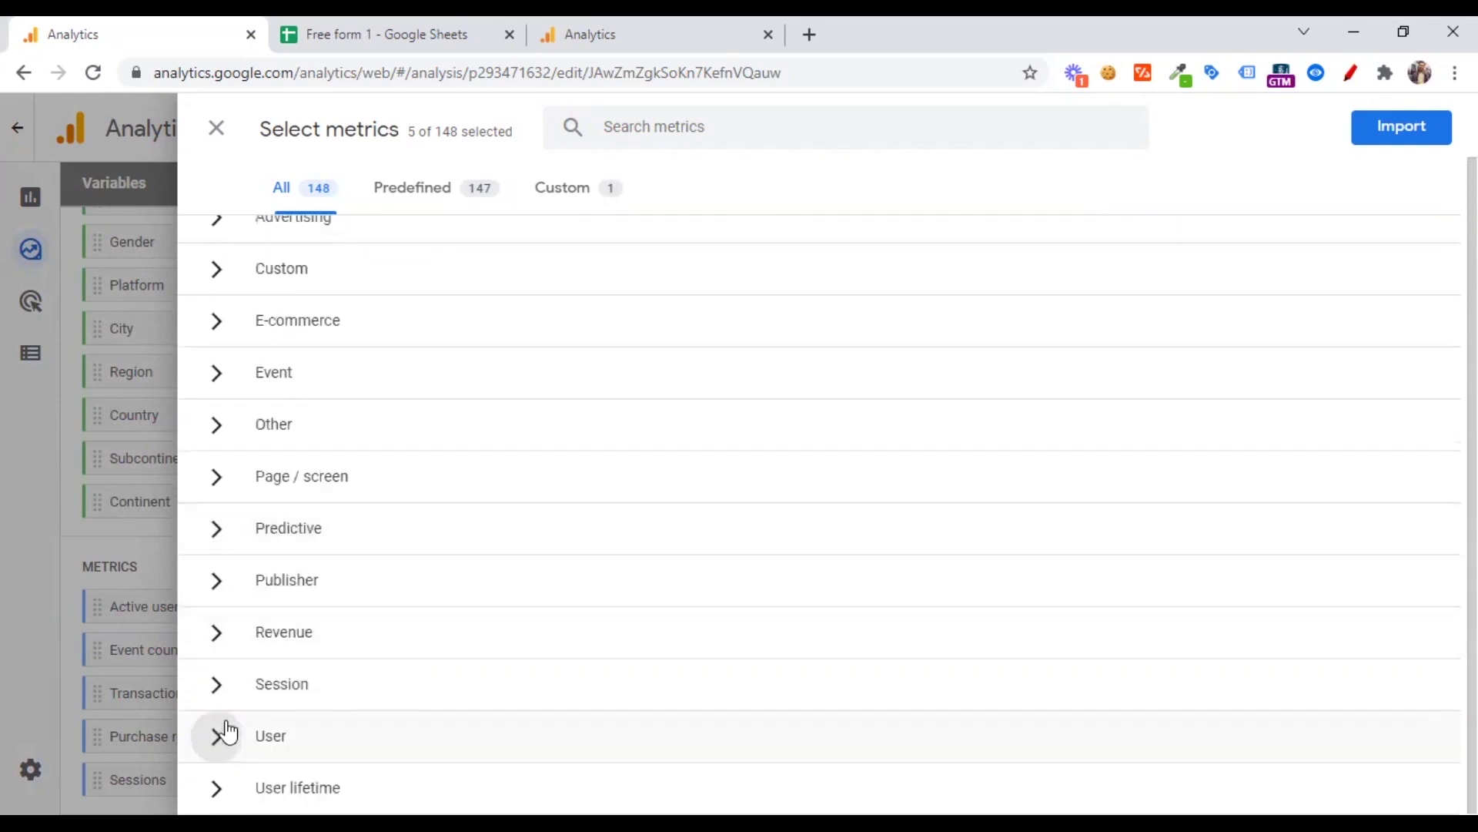
click(217, 688)
scroll(355, 630, down, 3)
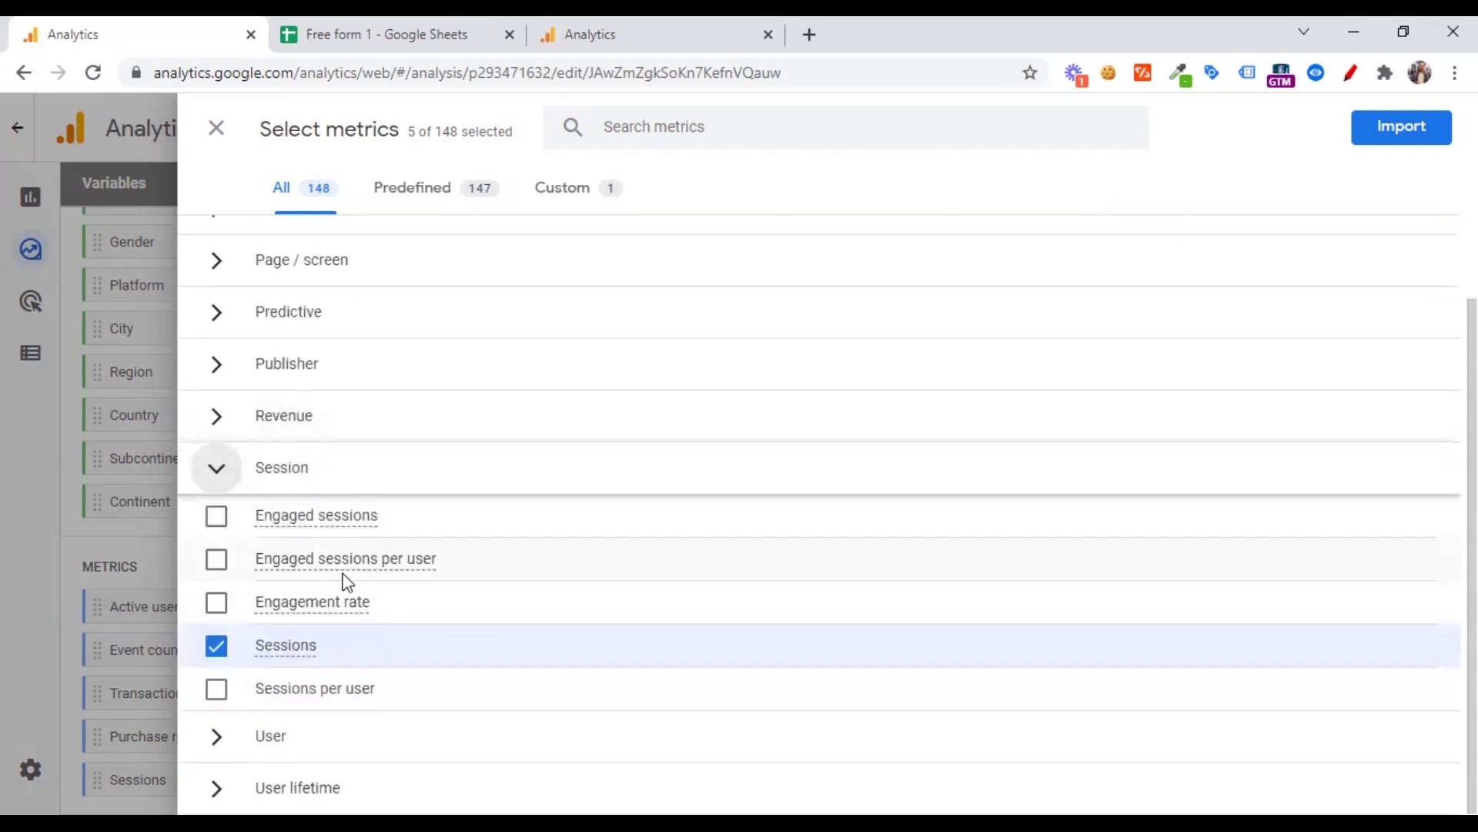
- Collapse the Session metrics, examine the Revenue category from ARPPU to Total revenue, and collapse it again
click(216, 467)
click(223, 632)
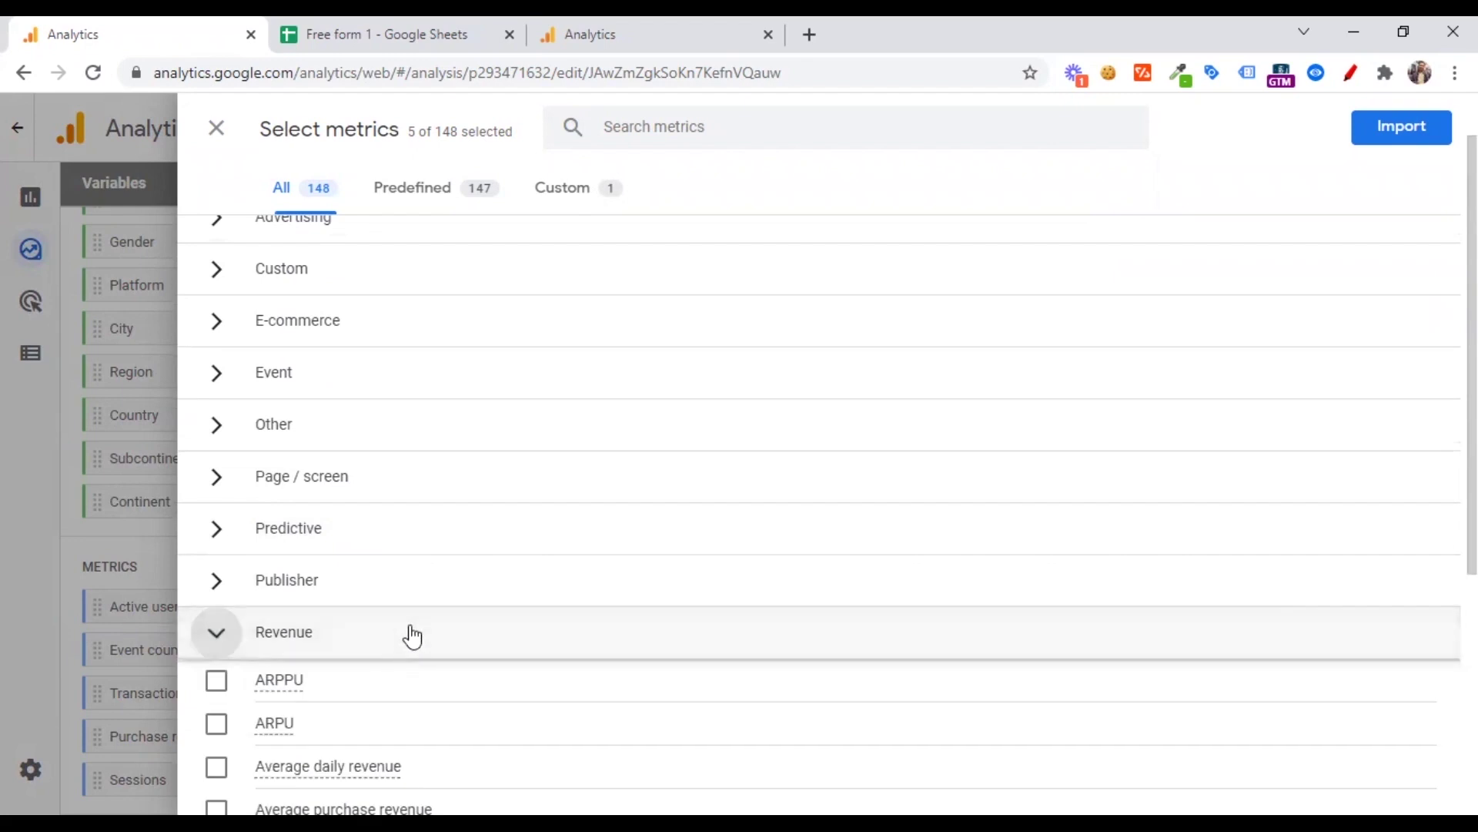
scroll(408, 616, down, 3)
scroll(403, 609, down, 3)
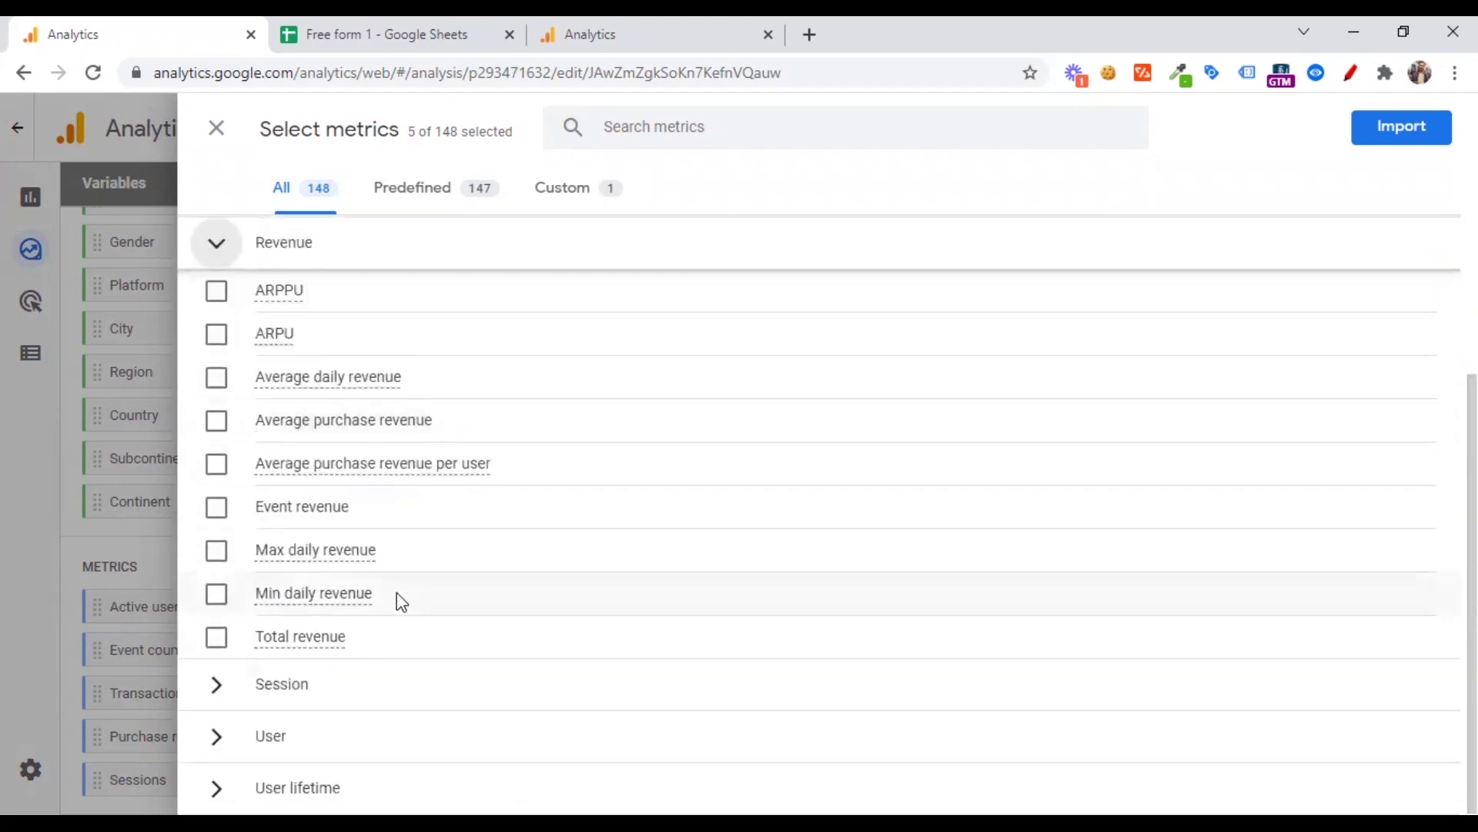
mouse_move(396, 594)
scroll(413, 510, up, 2)
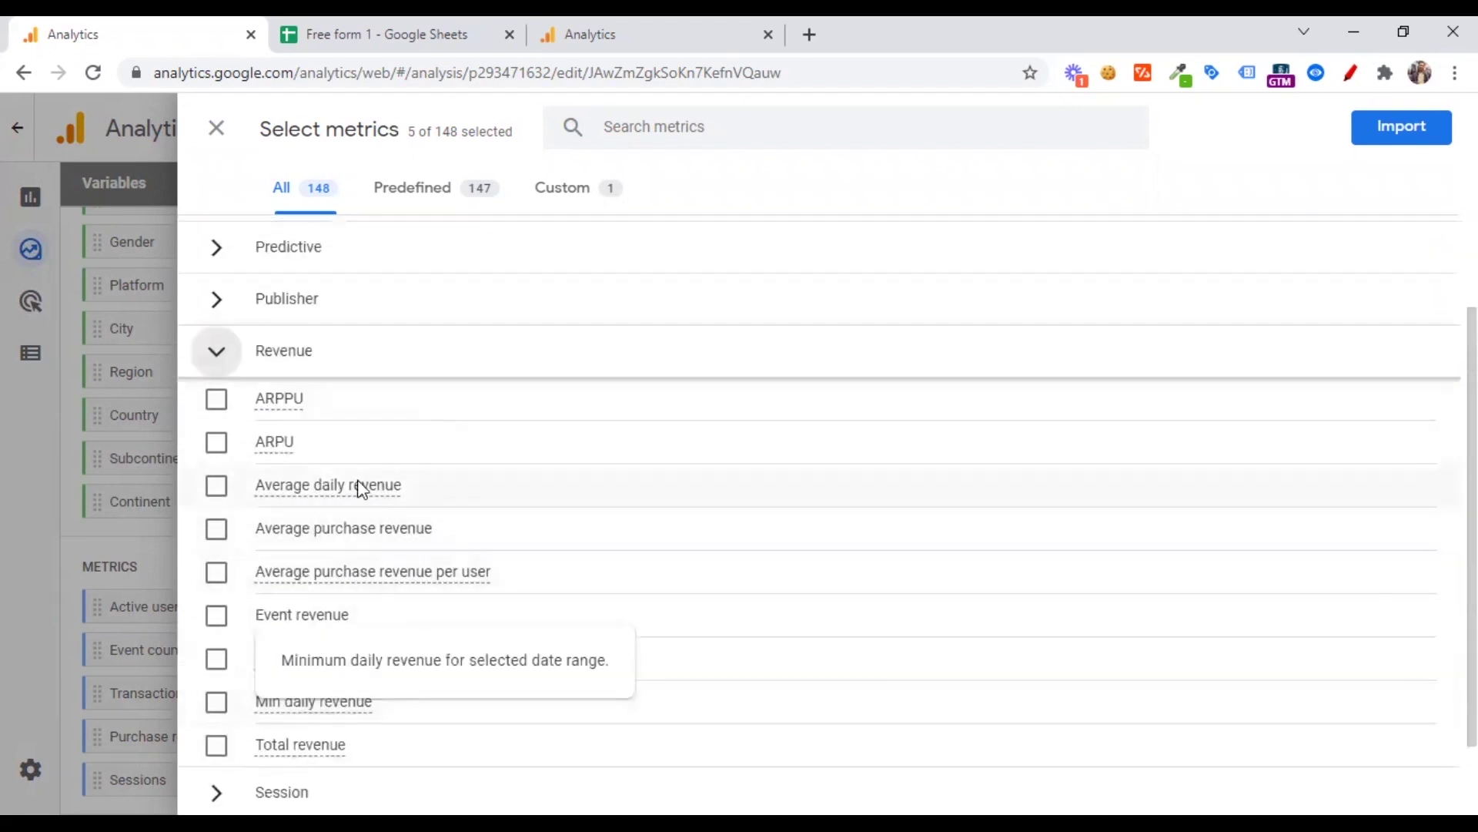
click(217, 351)
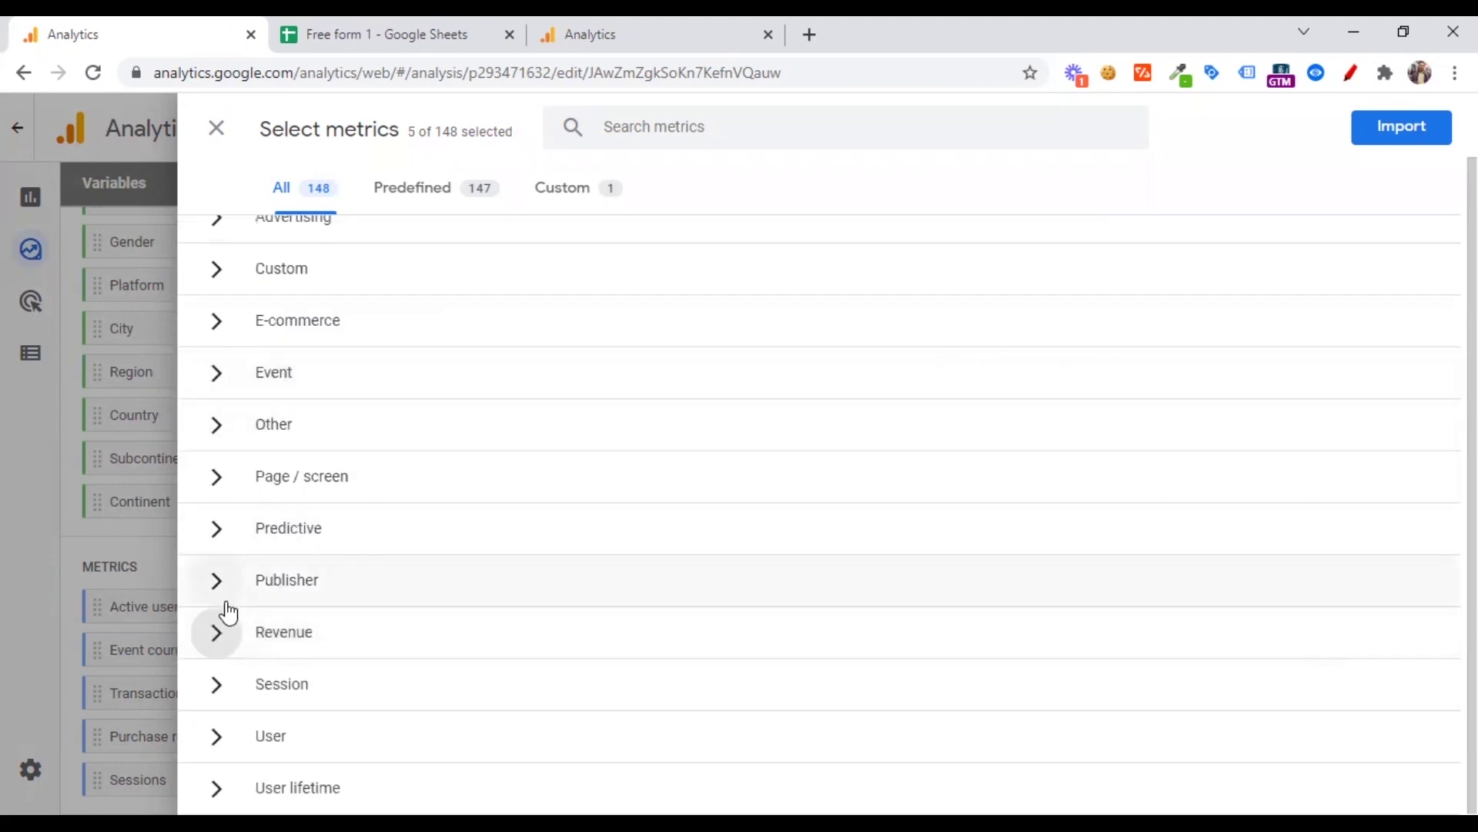
- Examine the metrics in the Event category, collapse it, and close the metric picker without importing anything
scroll(224, 539, up, 1)
click(220, 450)
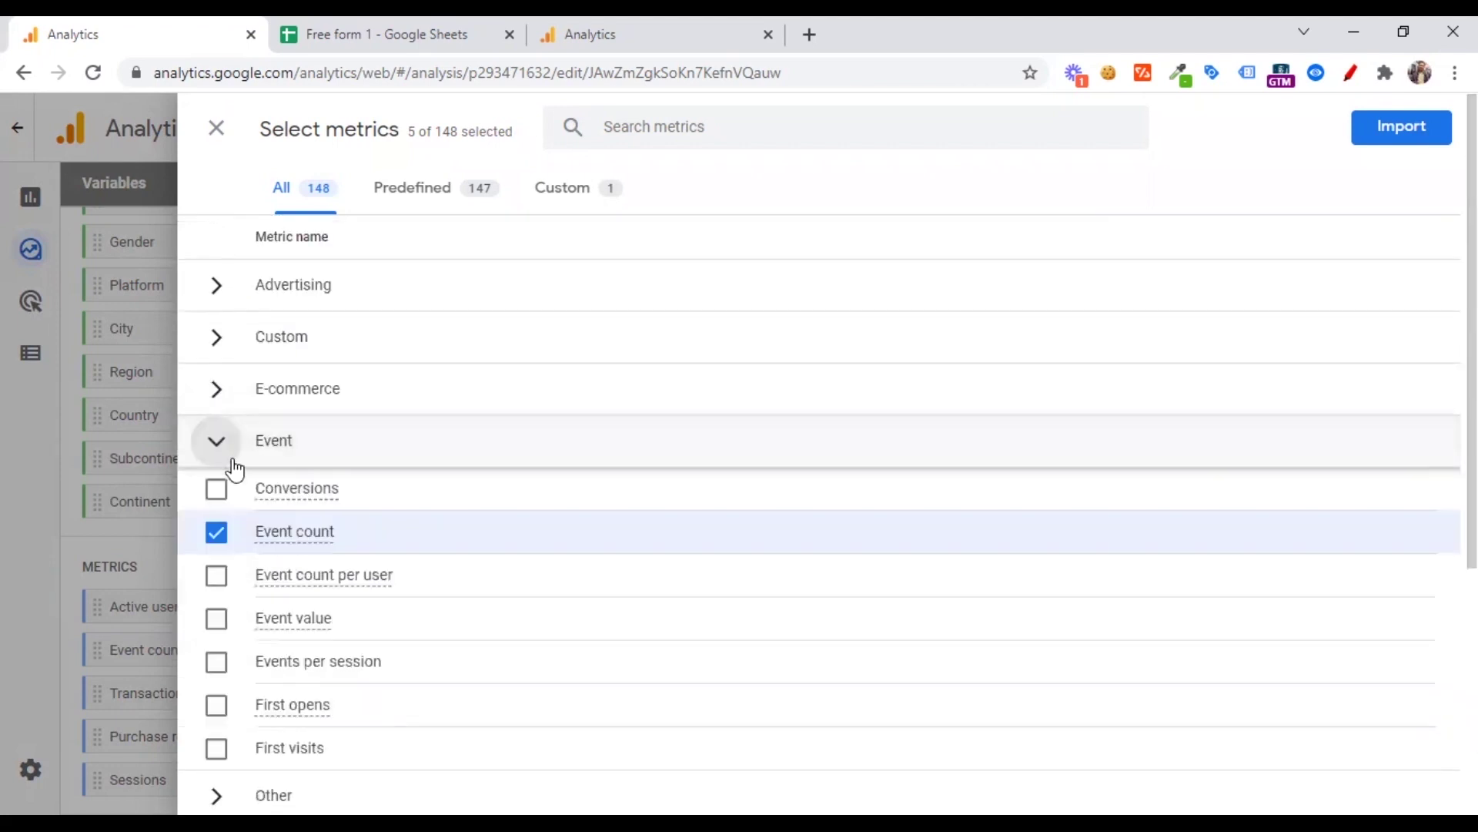
scroll(304, 551, down, 3)
mouse_move(303, 549)
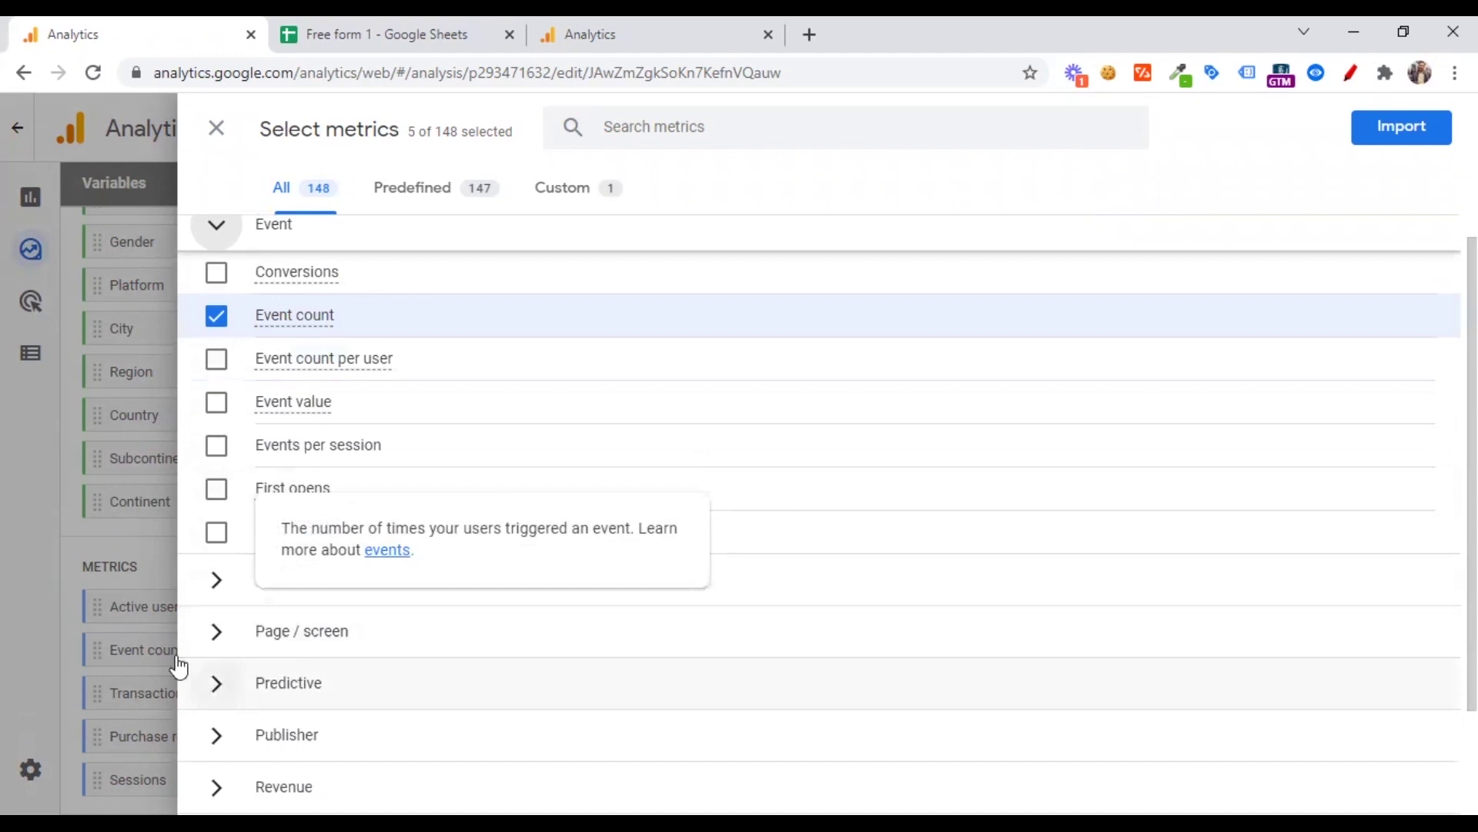
scroll(483, 572, up, 3)
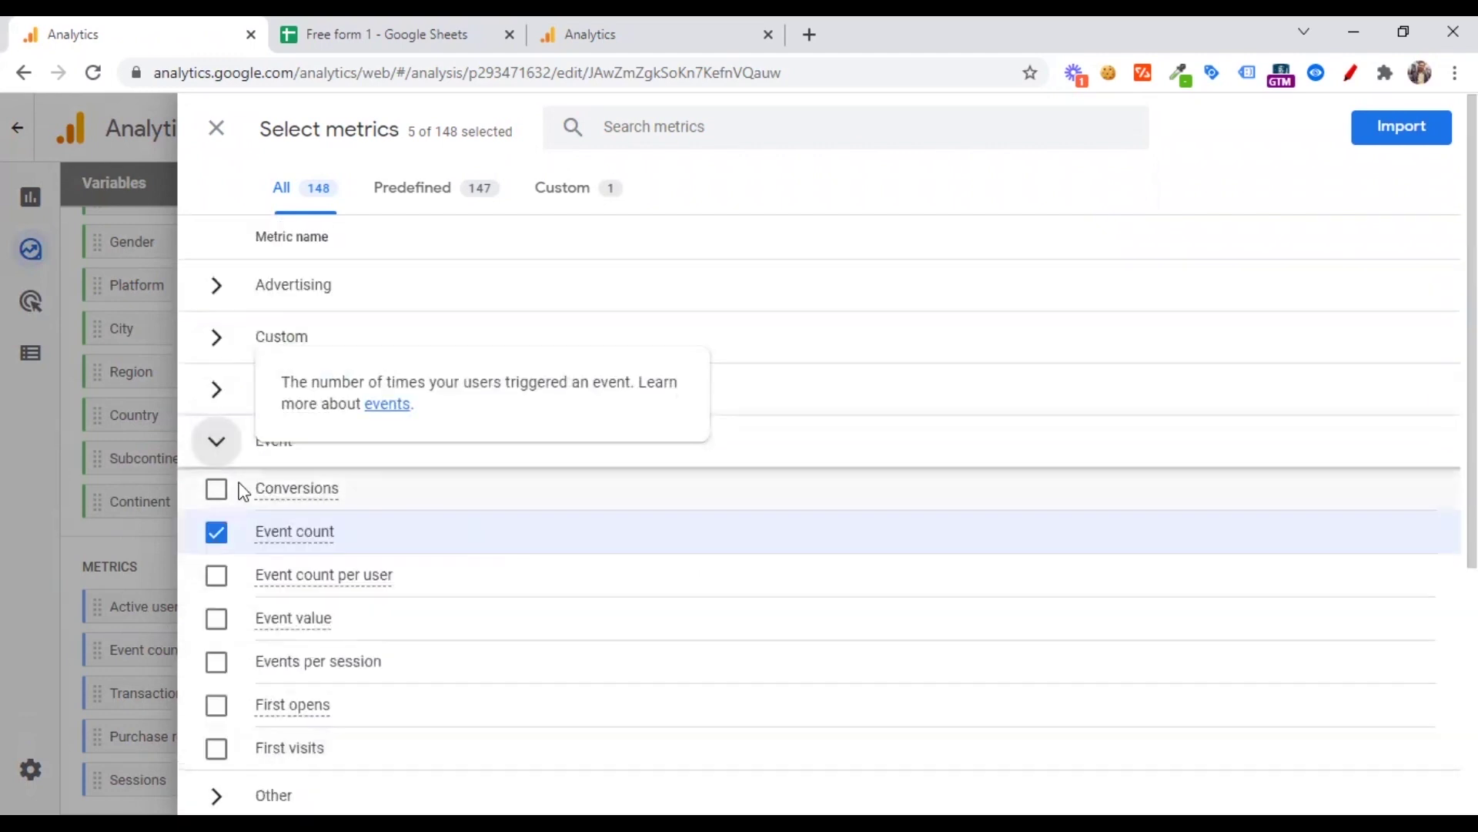
click(217, 441)
click(214, 130)
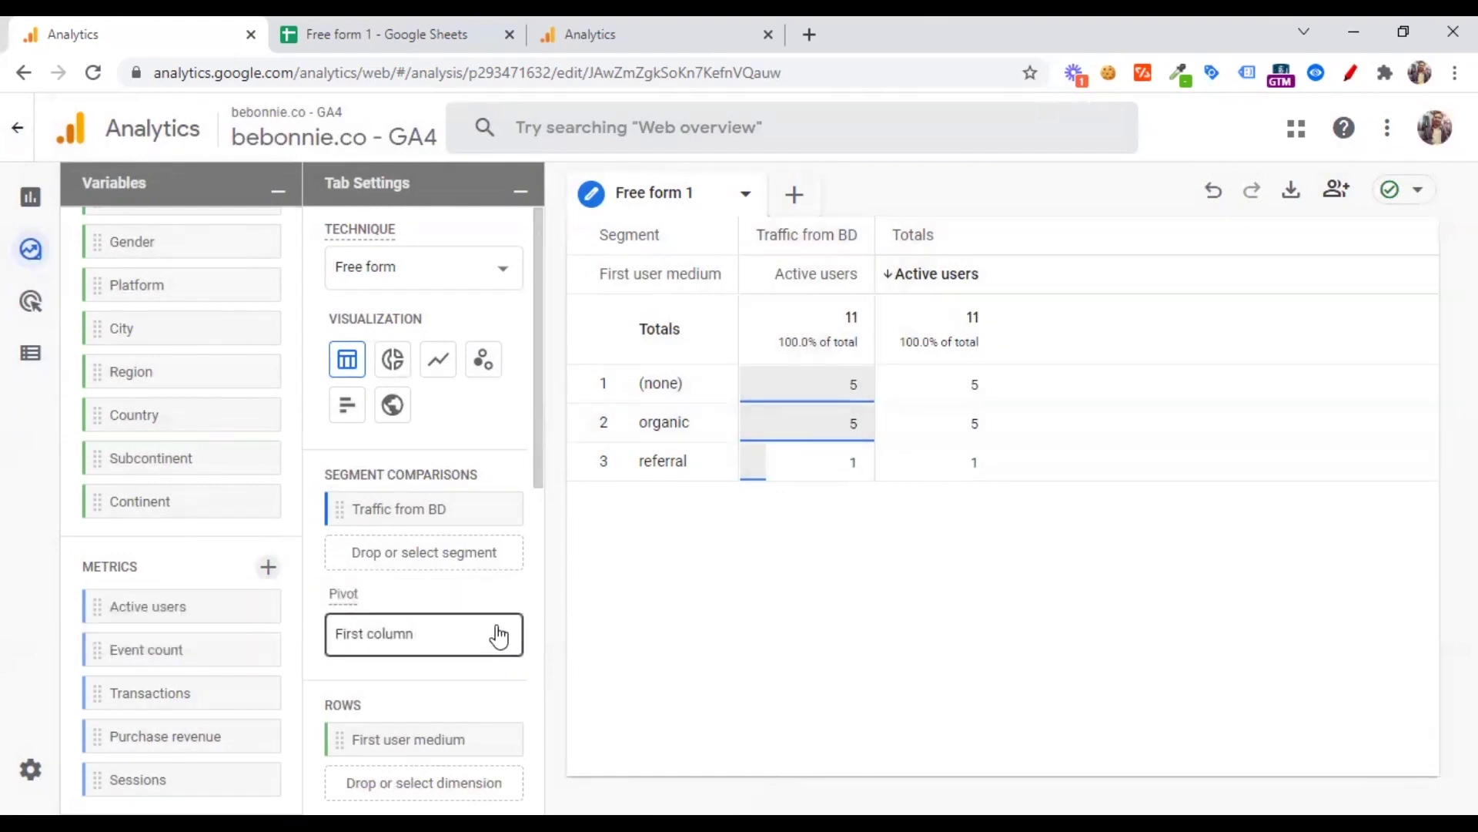
- Review the exploration's tab settings for rows, columns and values
scroll(435, 574, down, 3)
scroll(438, 577, down, 3)
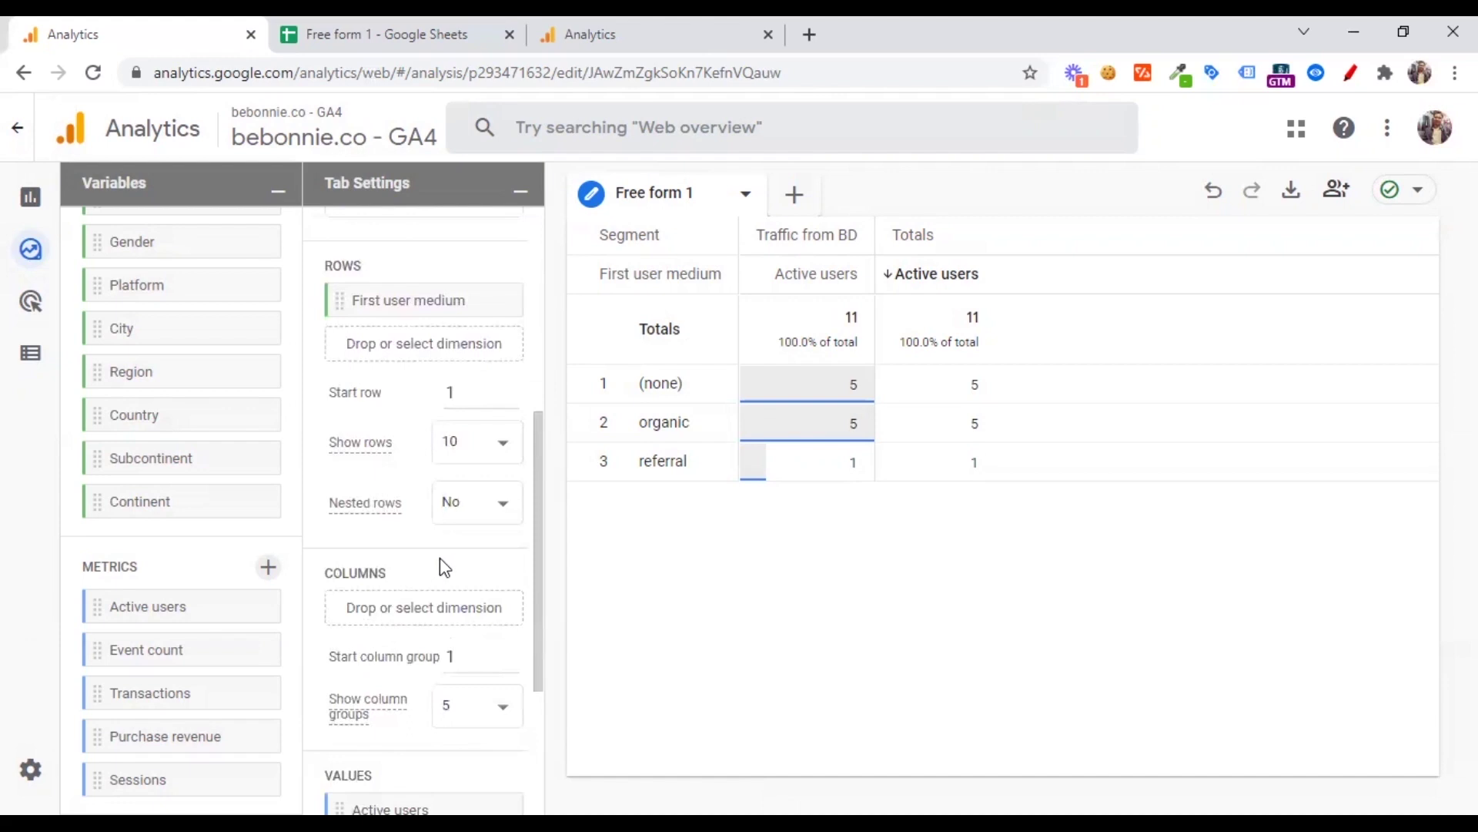
scroll(441, 560, down, 3)
scroll(440, 560, up, 9)
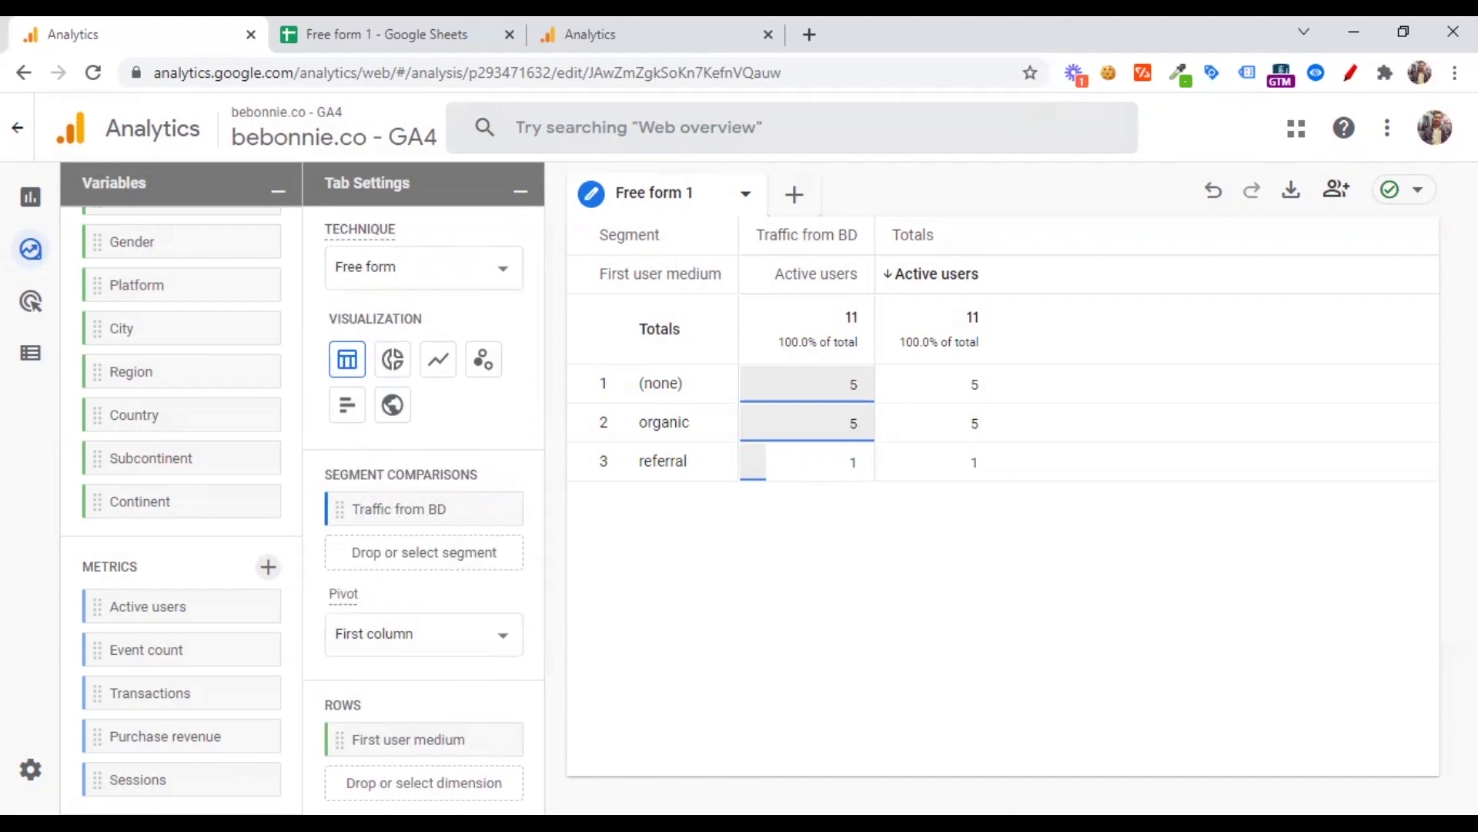
- Open a new segment built from the table's (none) row, review its conditions, and leave the segment builder without saving
right_click(664, 391)
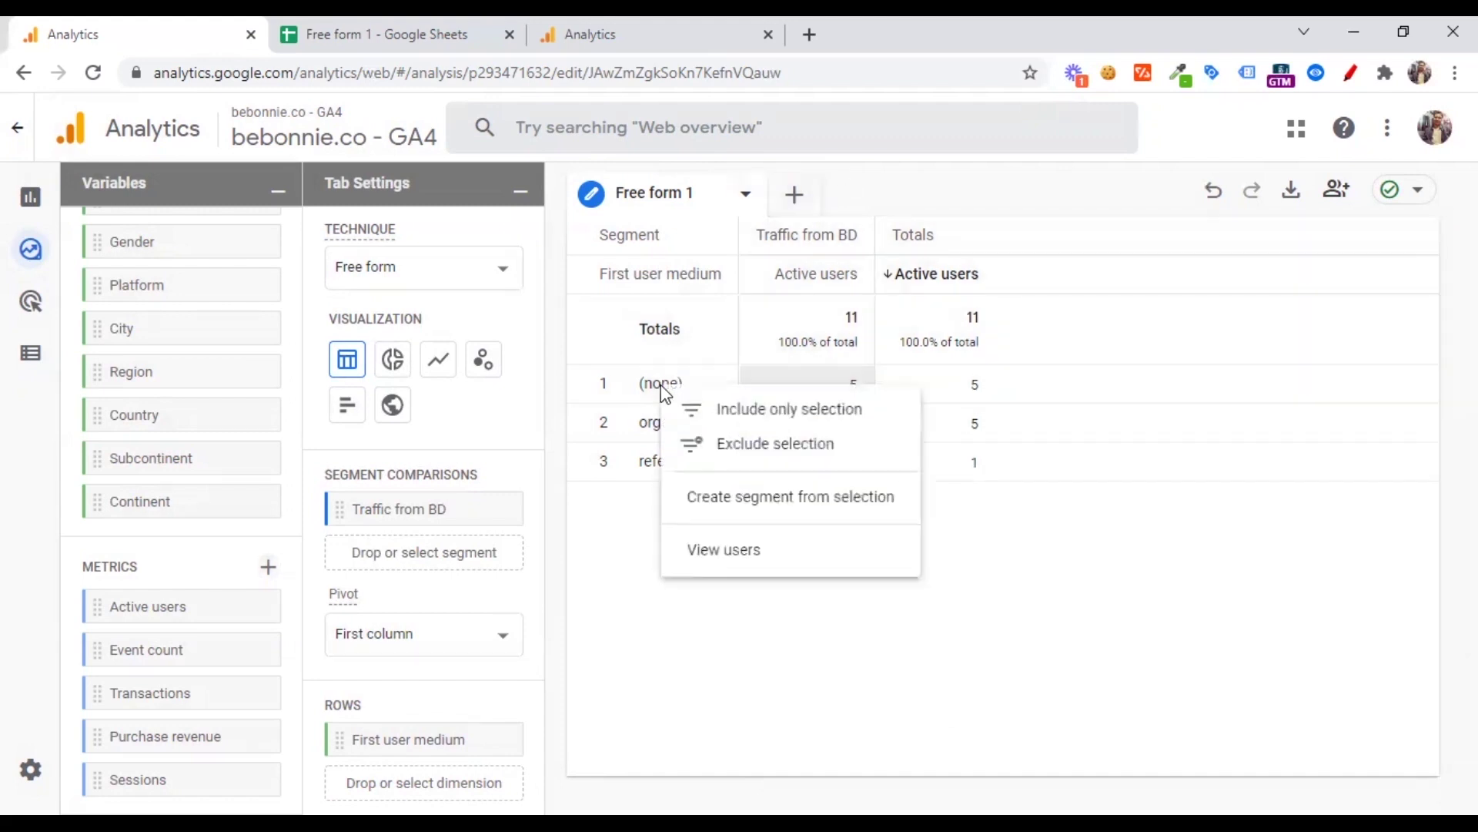
click(810, 506)
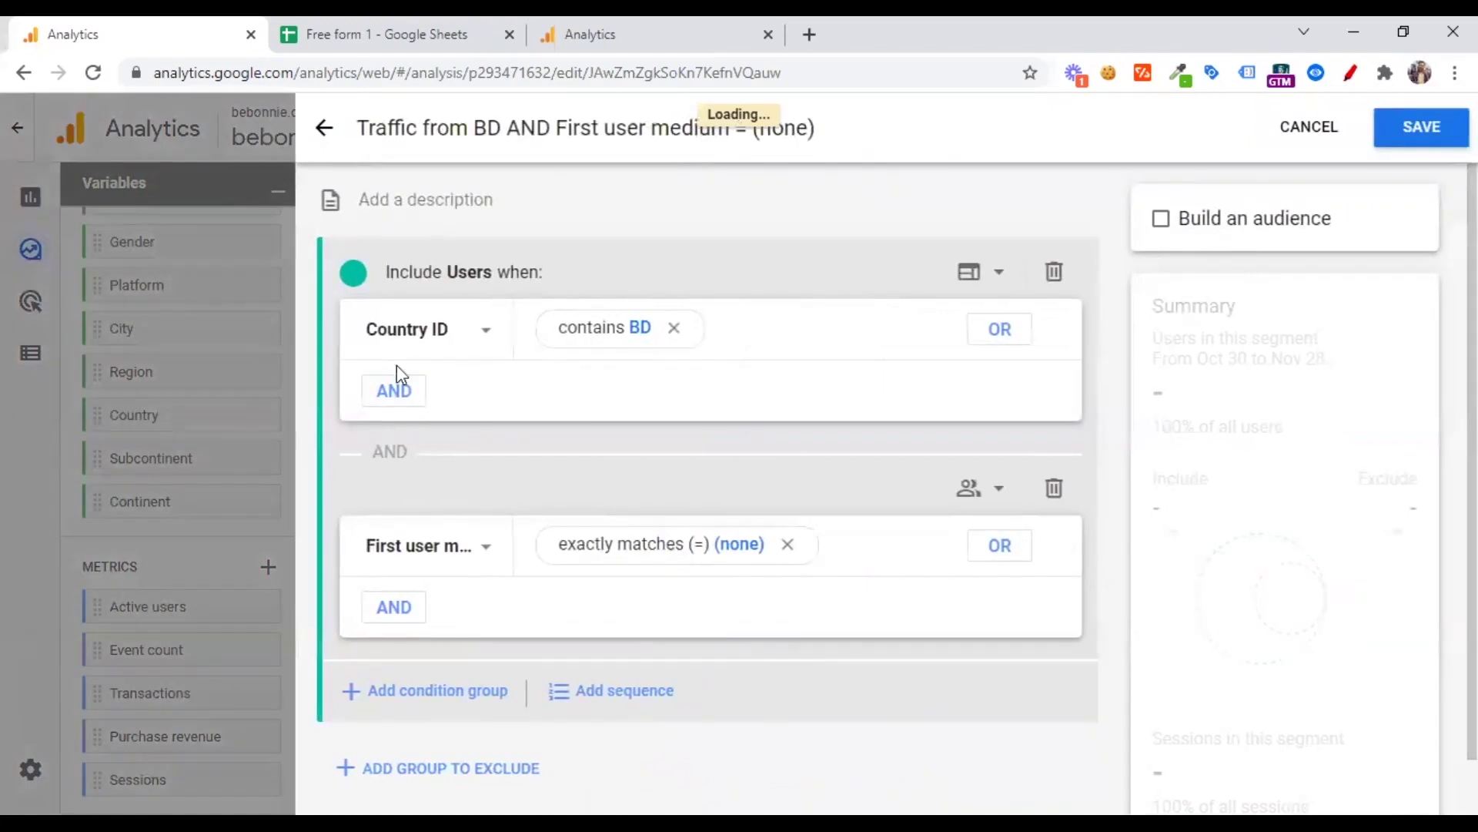
scroll(568, 504, down, 1)
scroll(567, 505, up, 1)
click(321, 136)
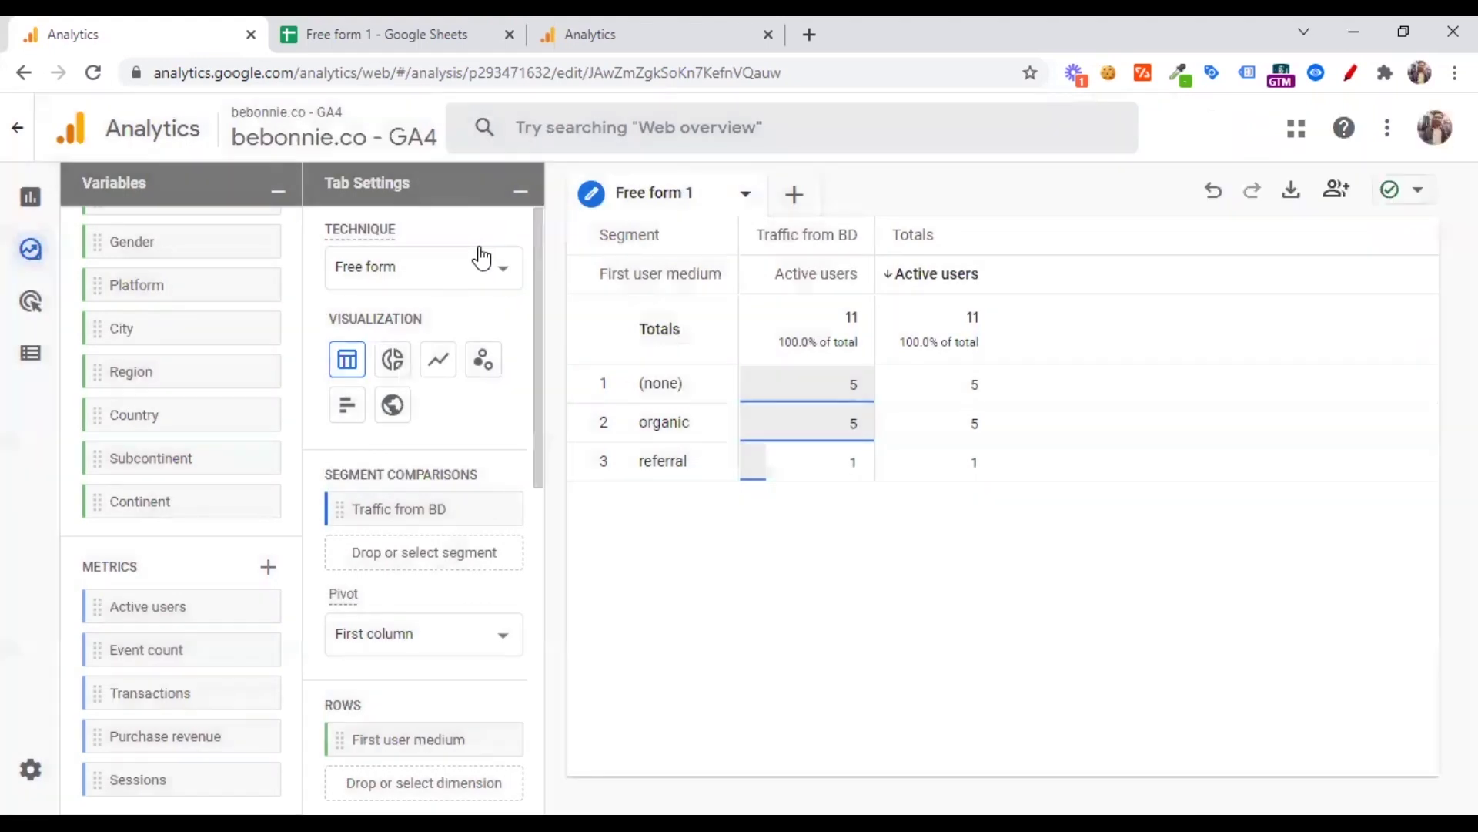
- View the available exploration techniques and close the list without changing the Free form selection
click(478, 263)
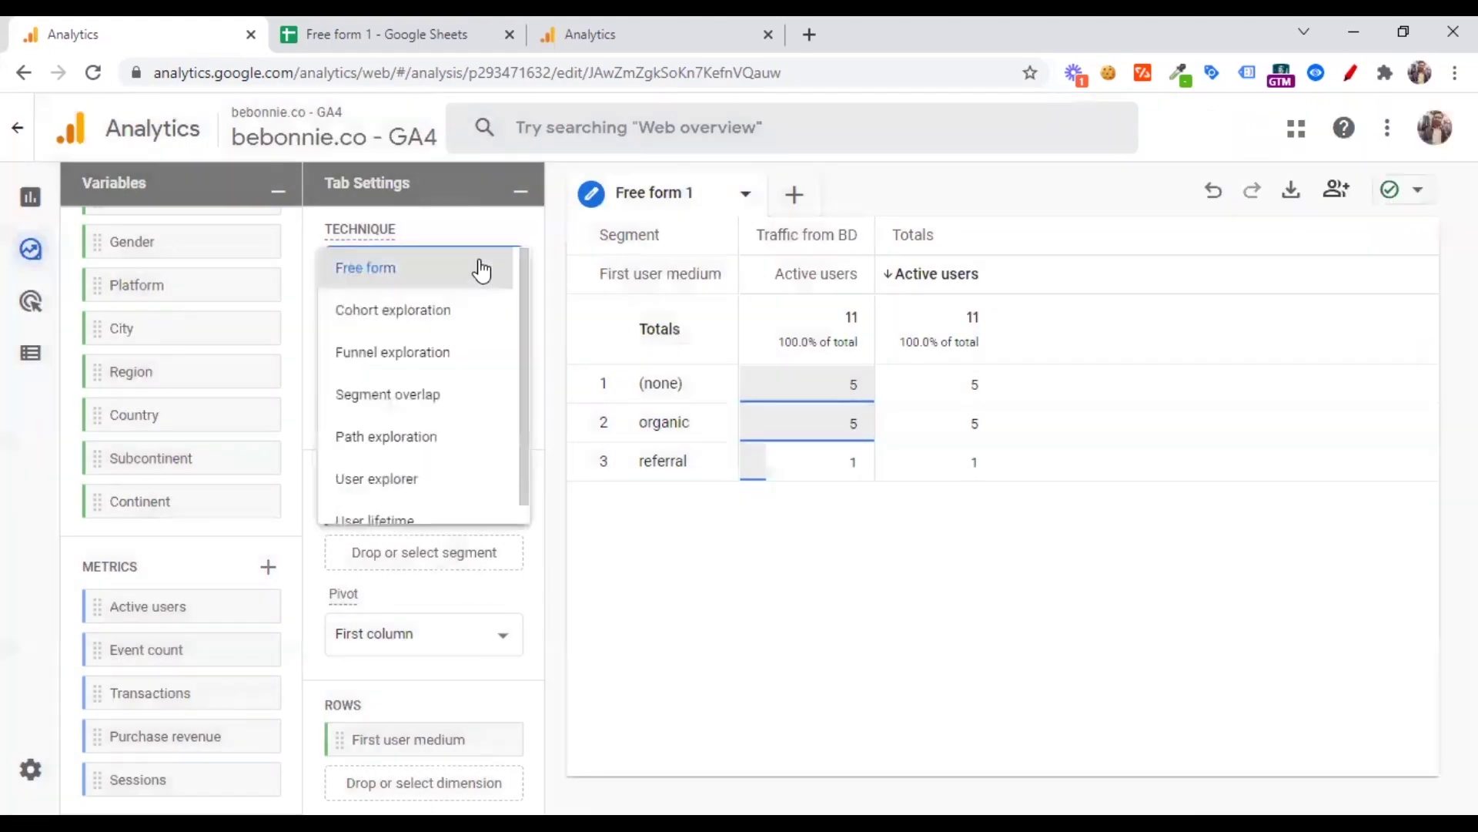
click(556, 368)
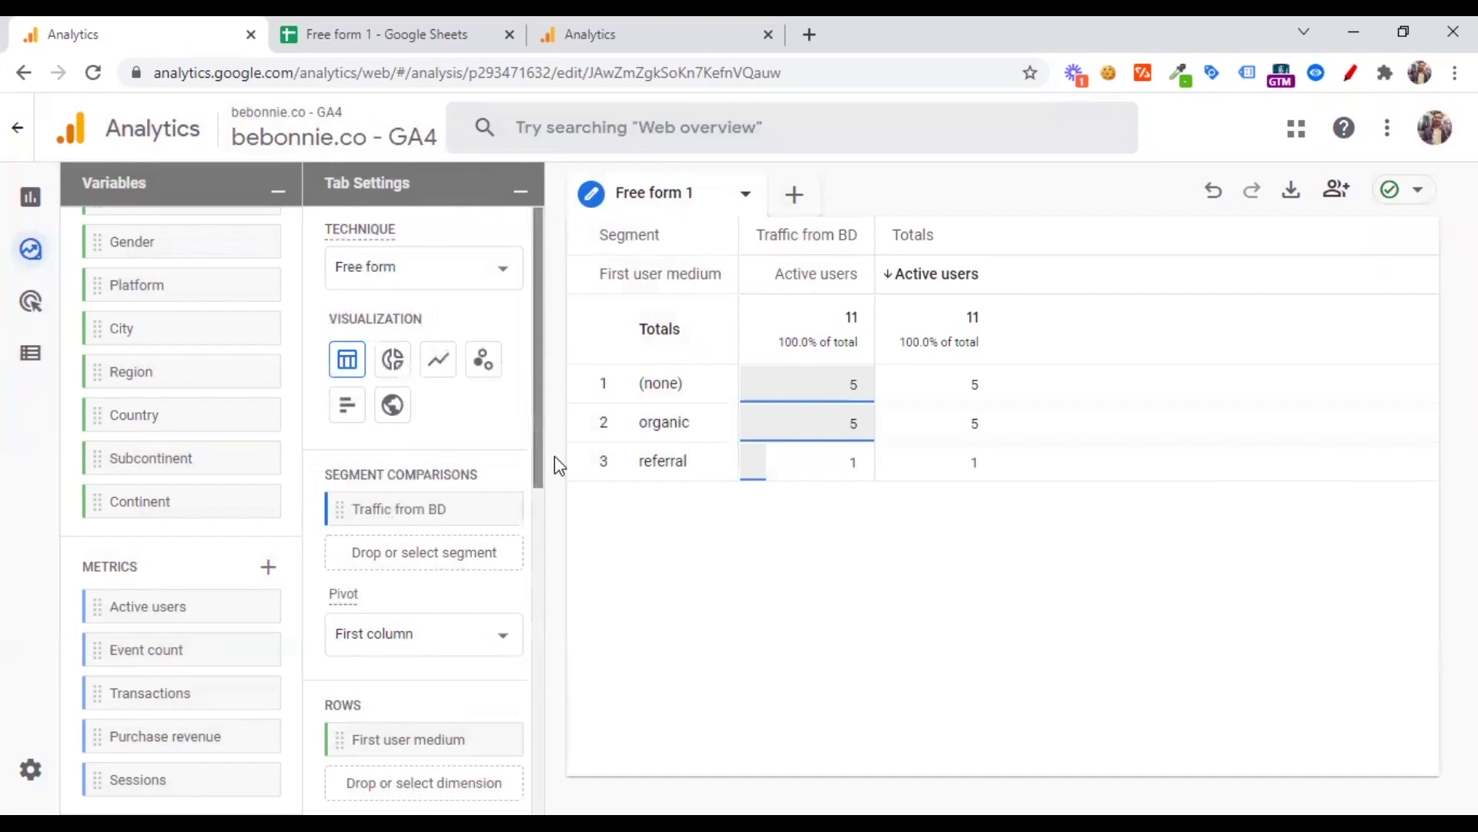